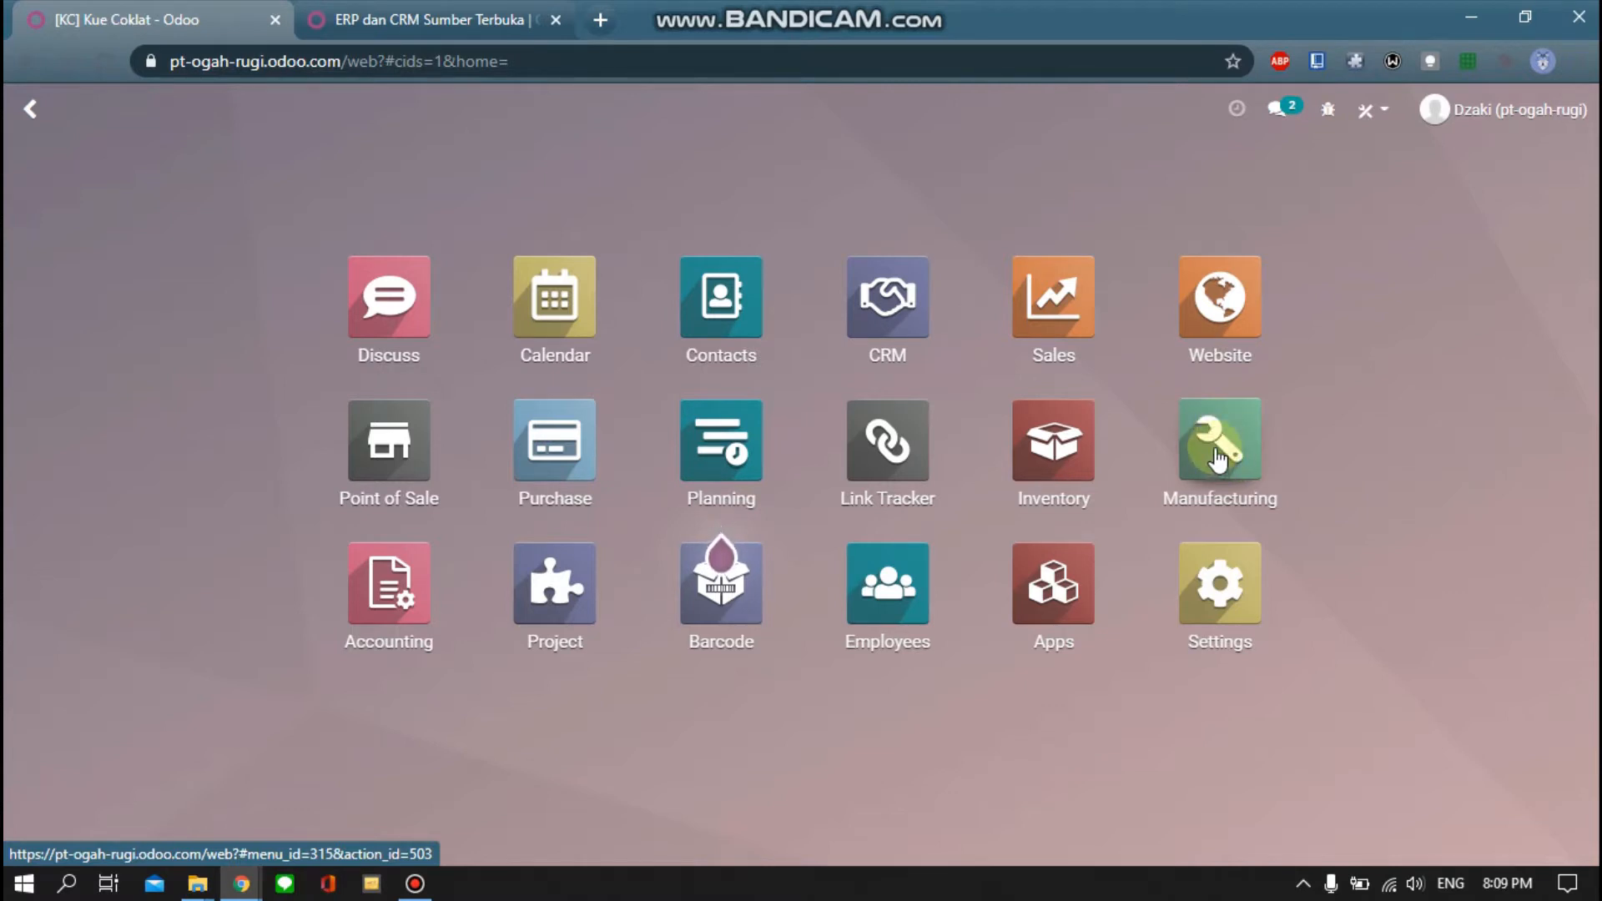
# Open the Manufacturing app from the Odoo home screen
pyautogui.click(1215, 448)
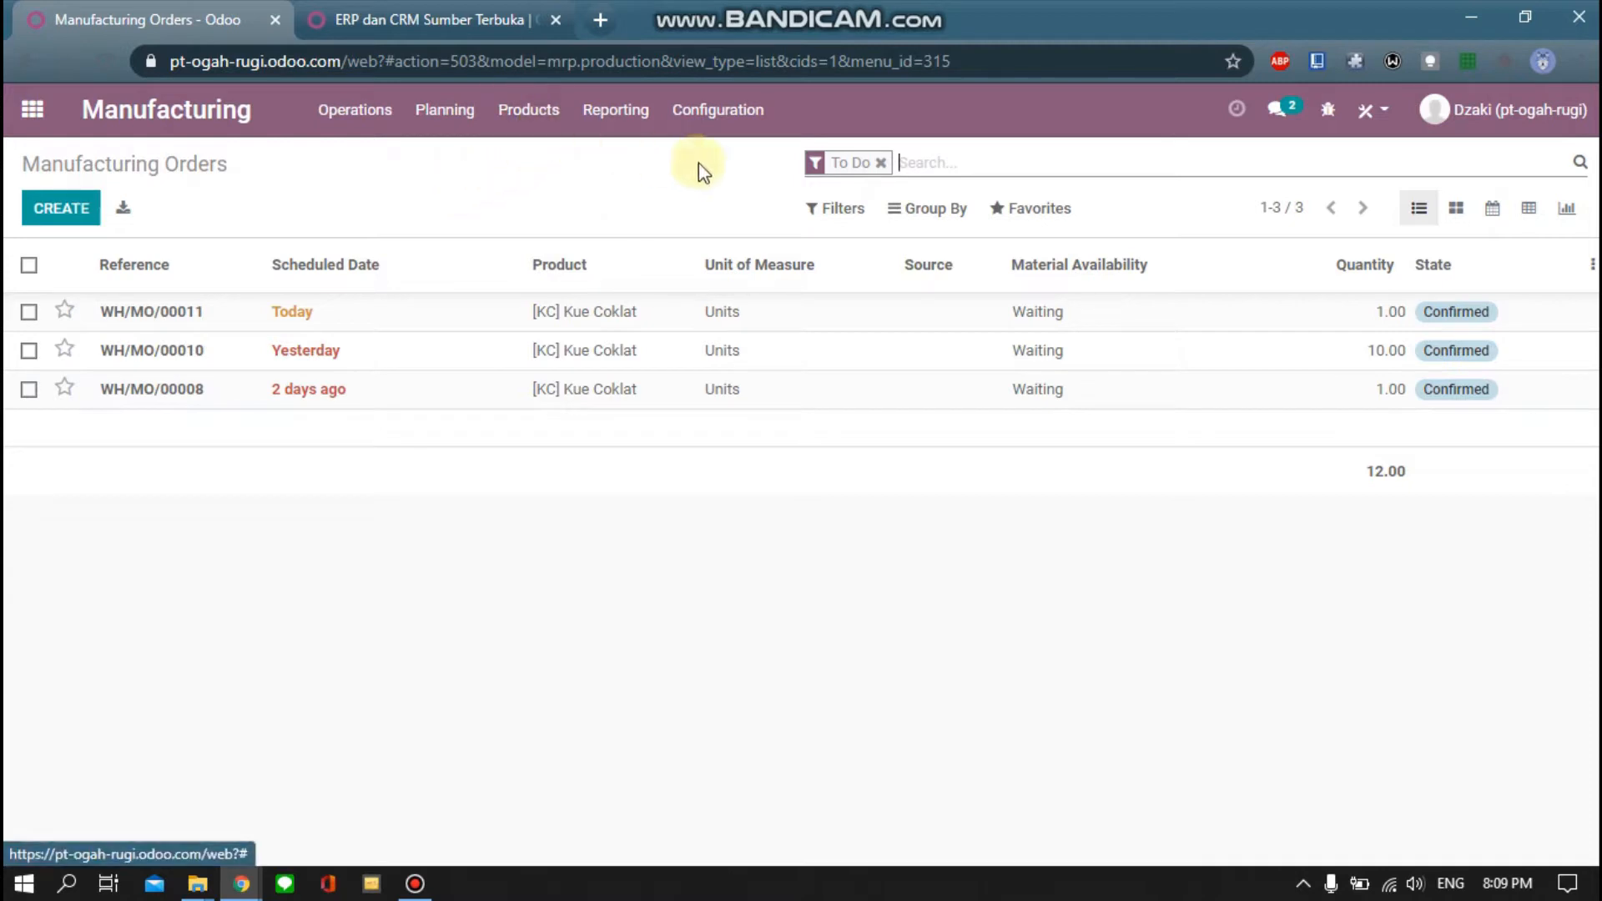
# Show all 18 products with the Products filter removed, and start a new product
pyautogui.click(529, 114)
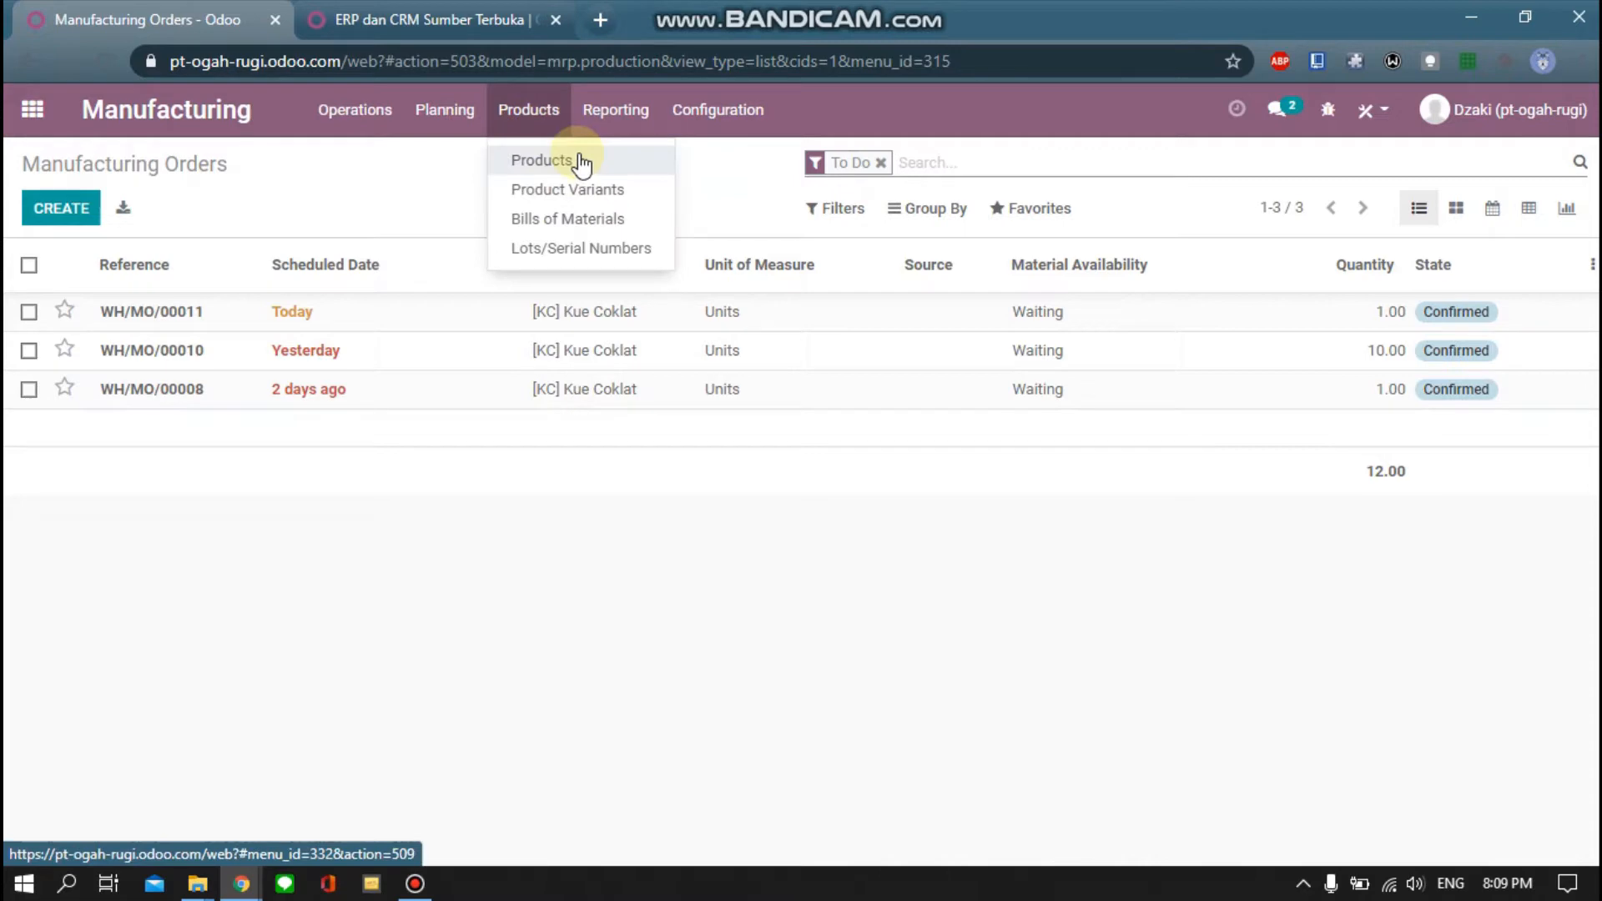
pyautogui.click(591, 171)
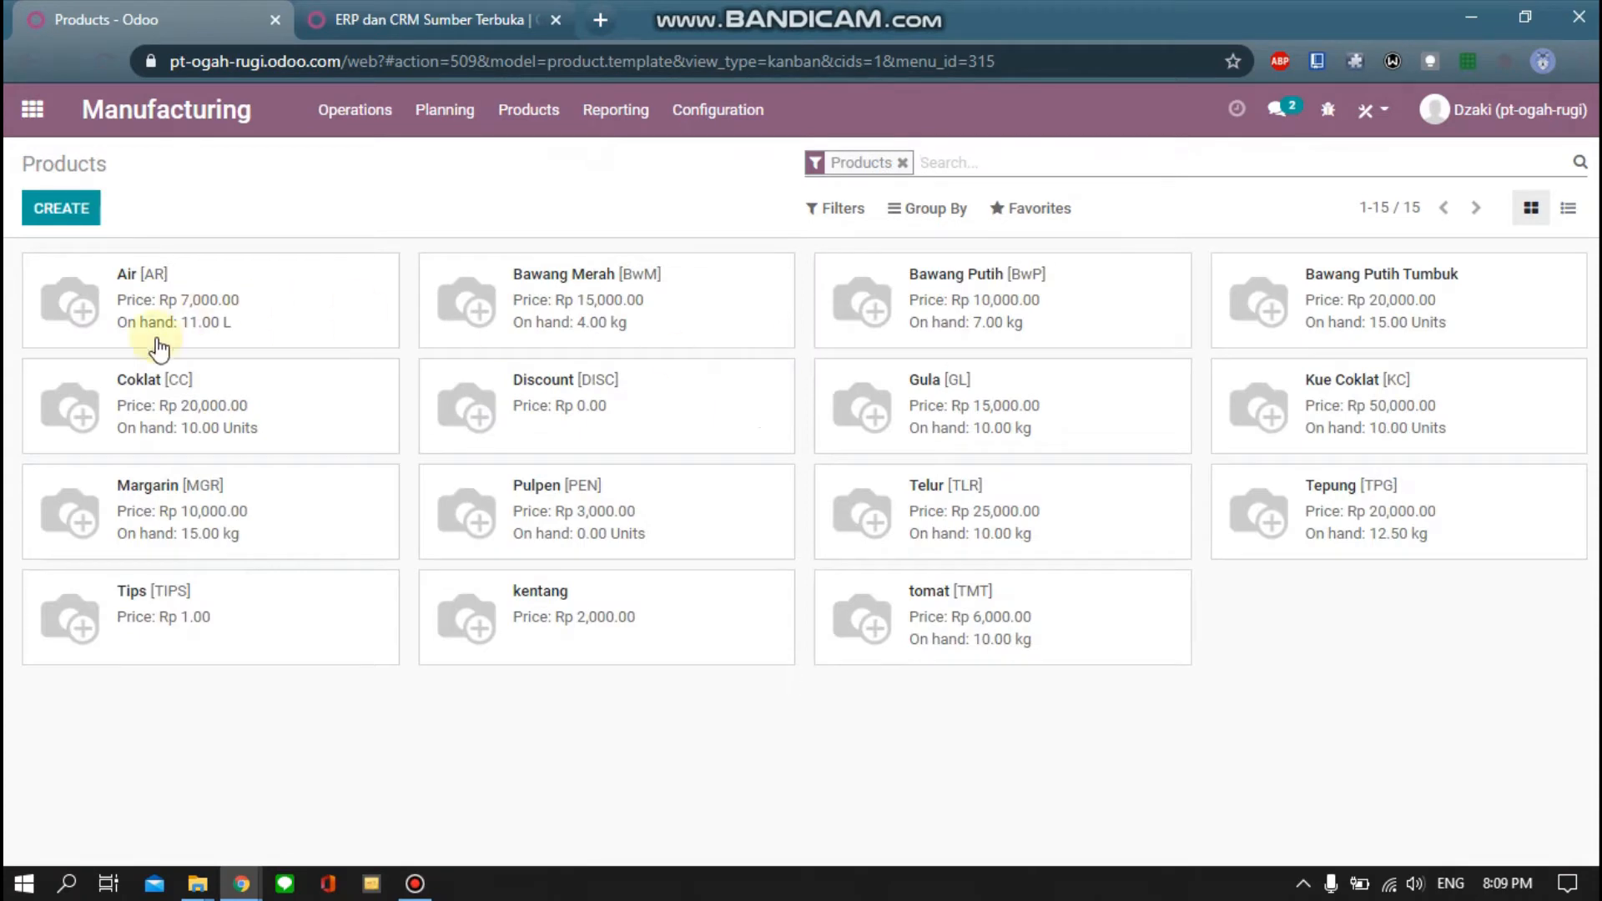
pyautogui.click(903, 164)
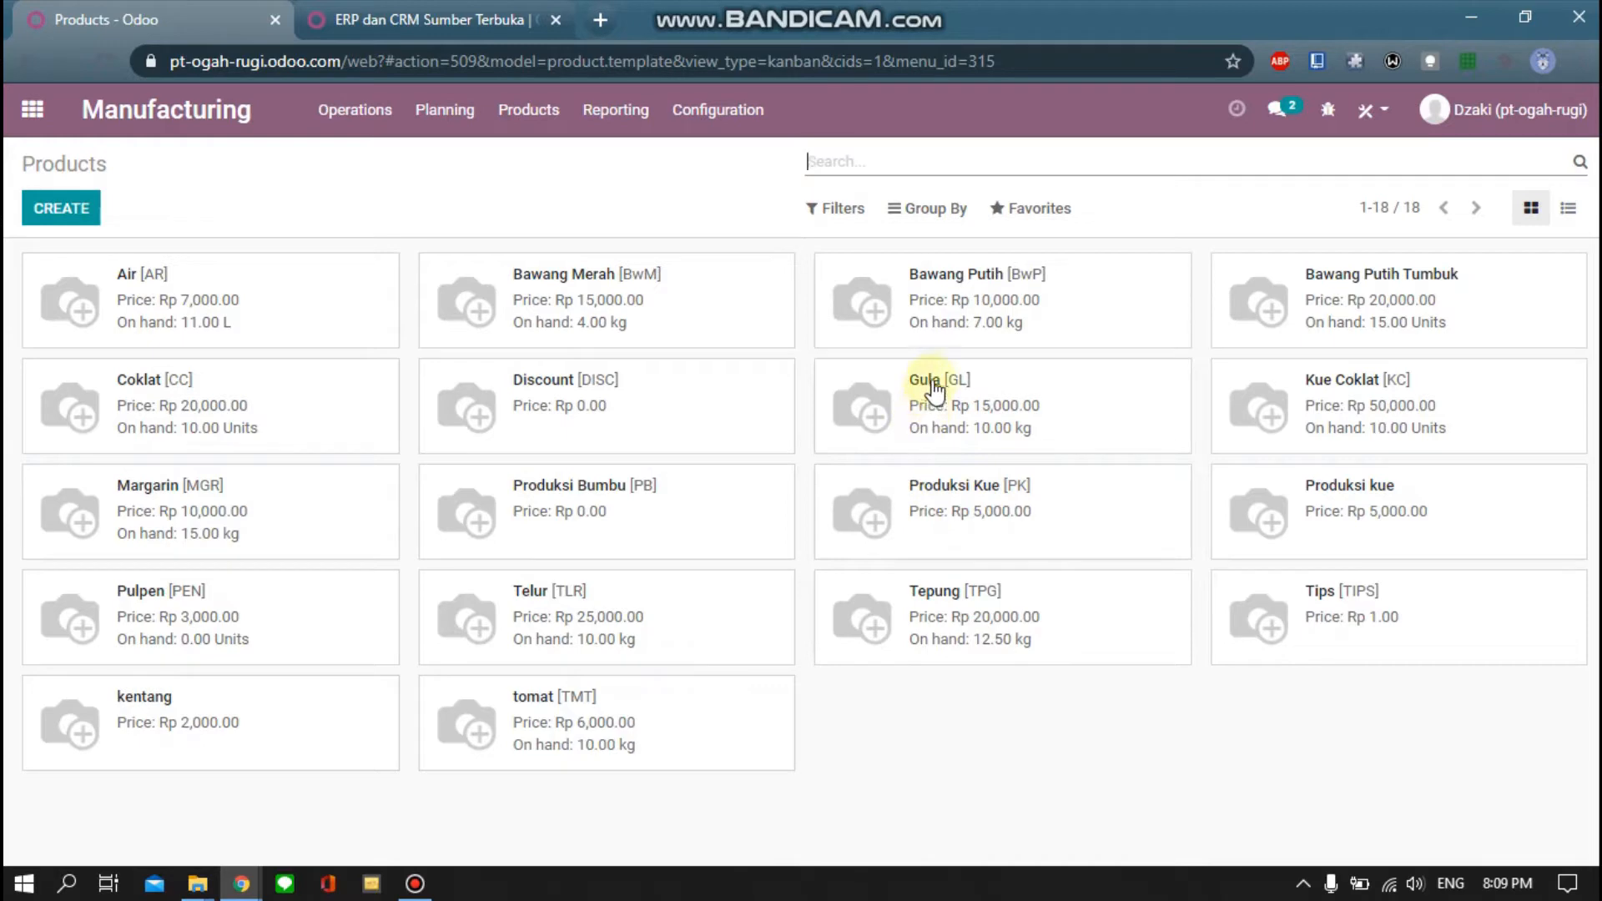
pyautogui.click(62, 218)
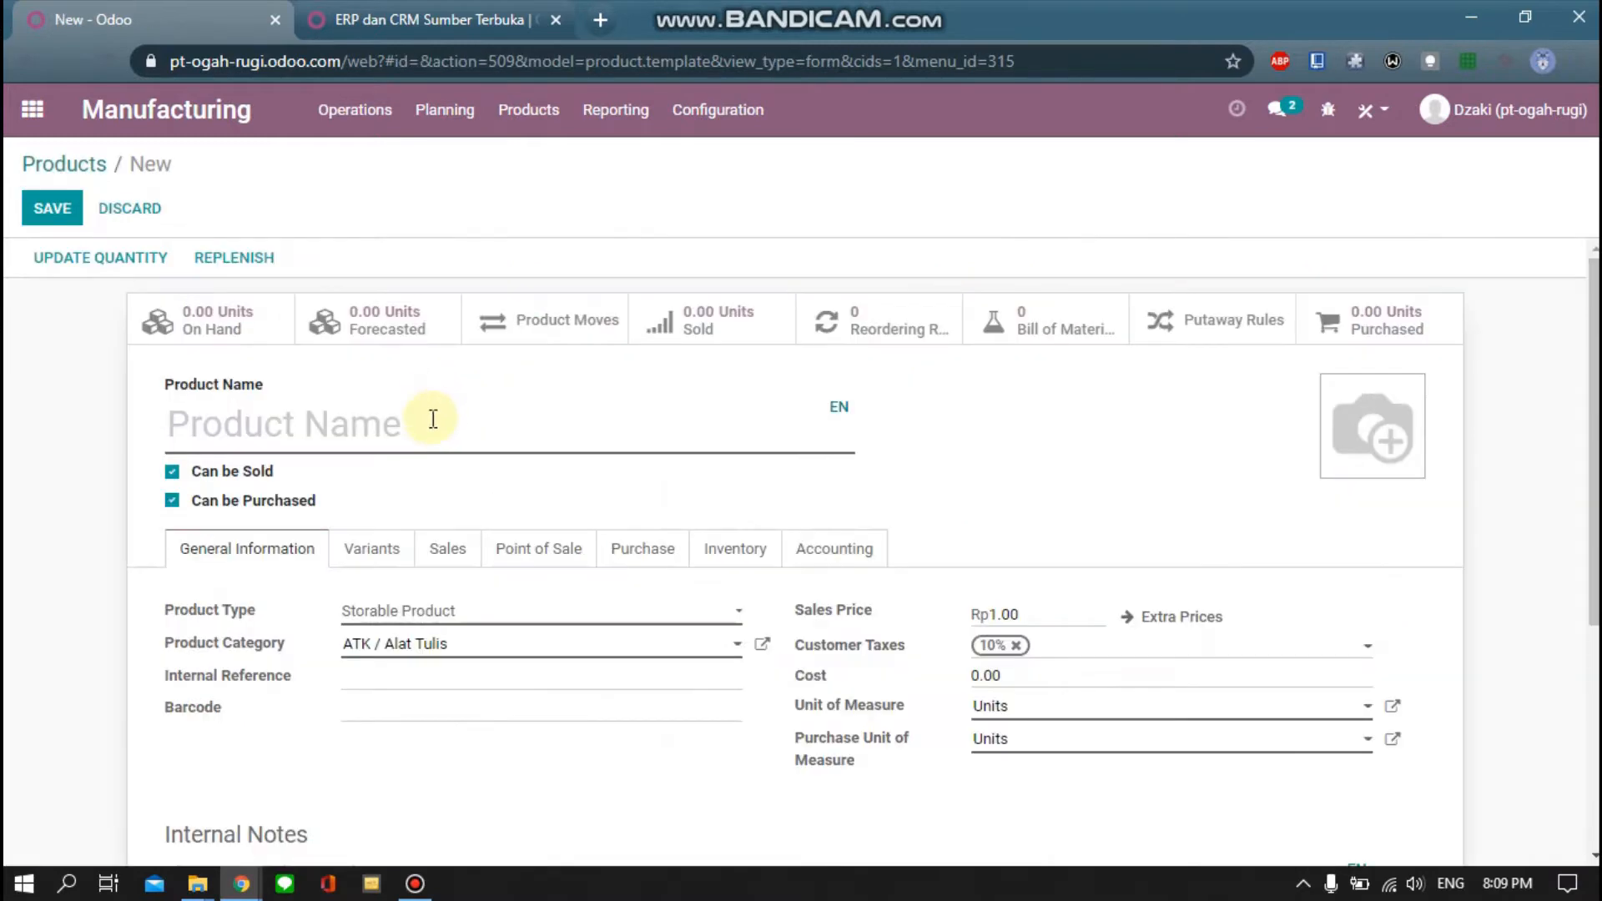
# Name the new product 'Kue Kering' and set its category to Produk / Kue
pyautogui.write('Ku')
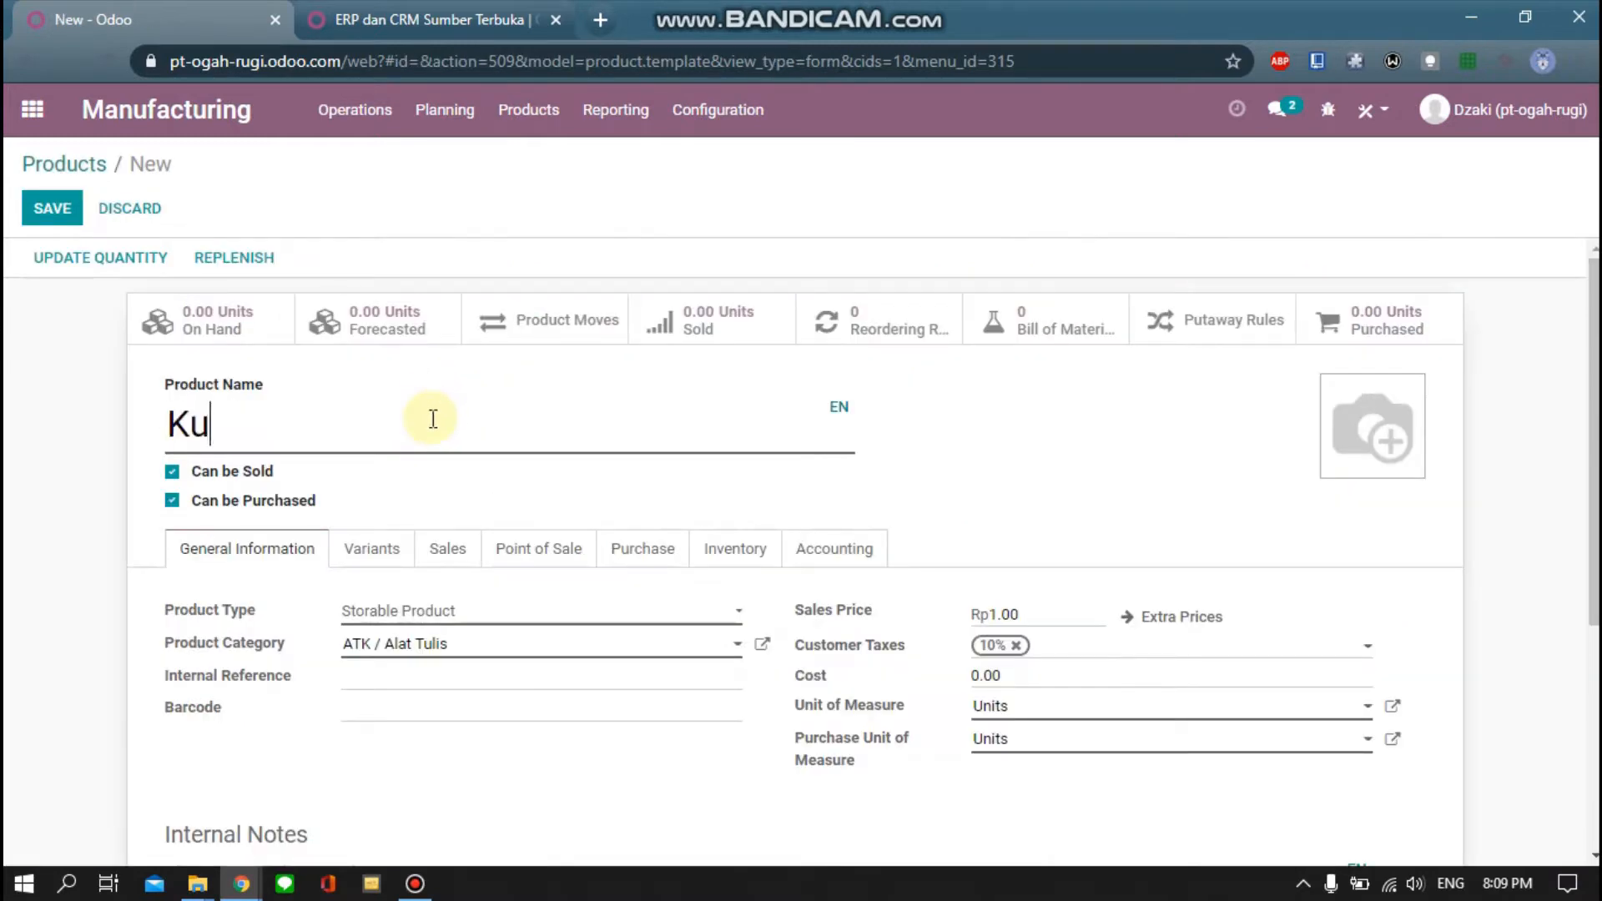
pyautogui.write('e Kering')
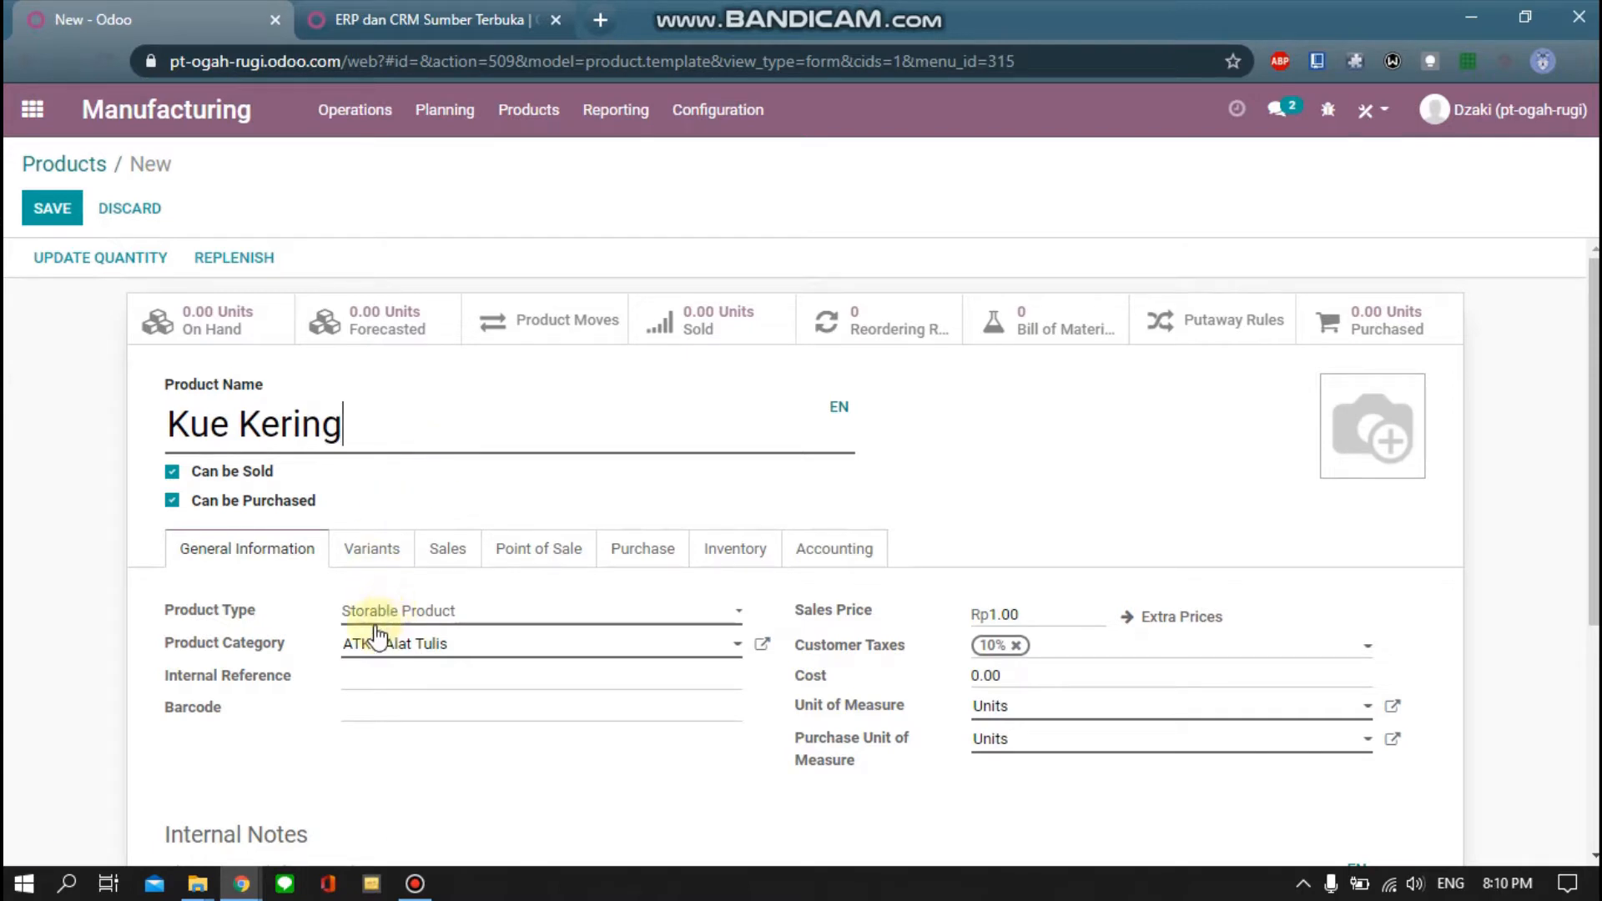
pyautogui.click(431, 651)
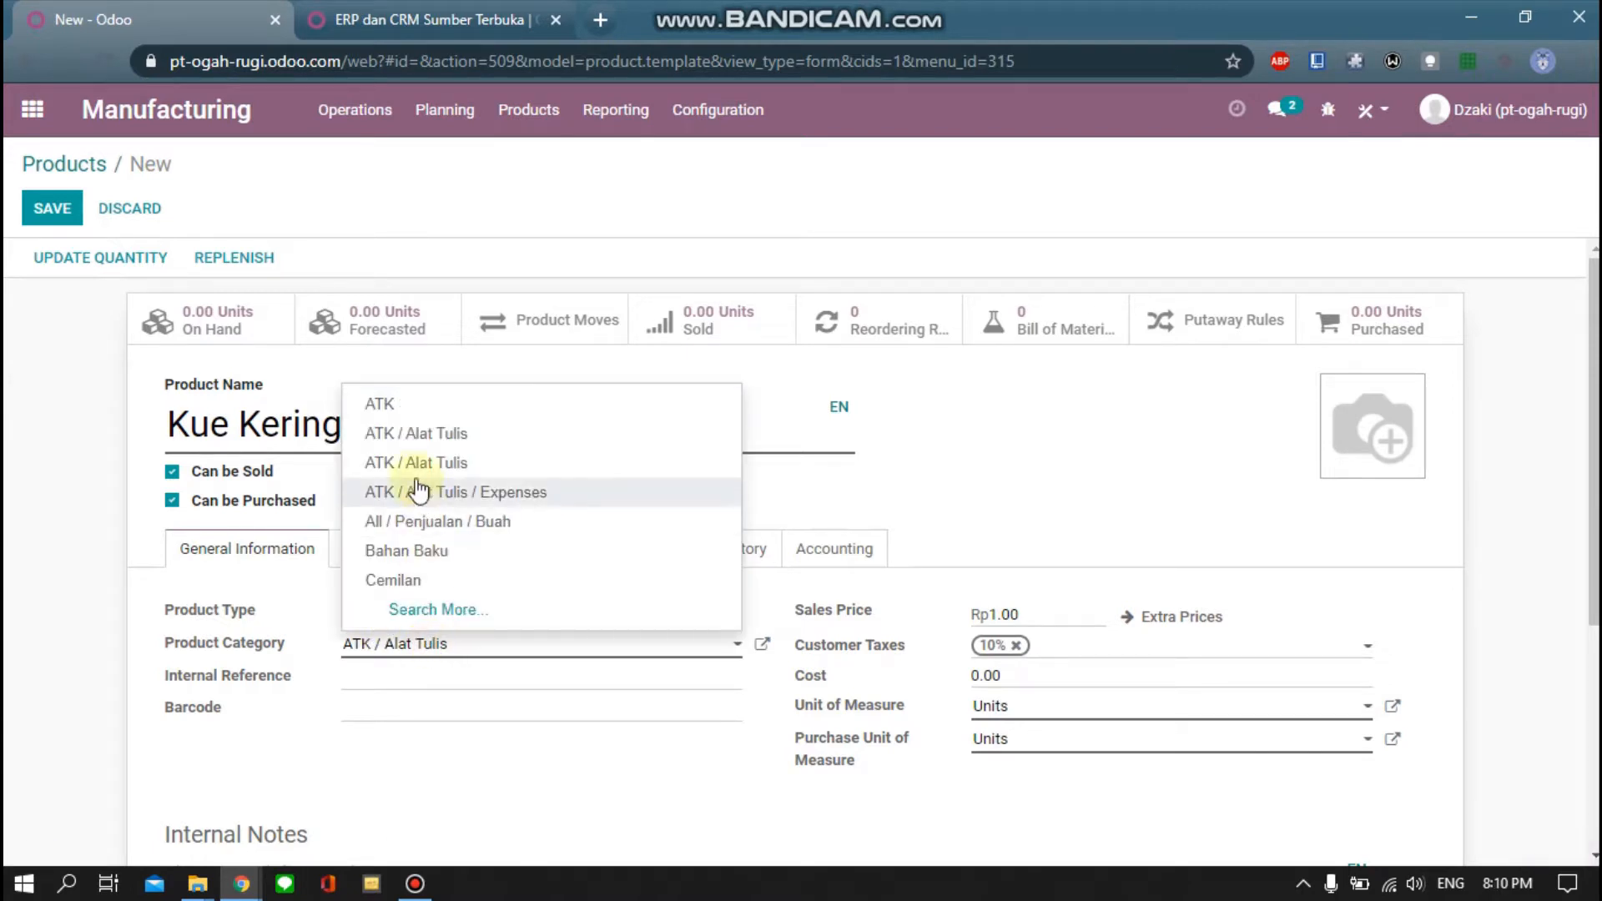
pyautogui.click(431, 611)
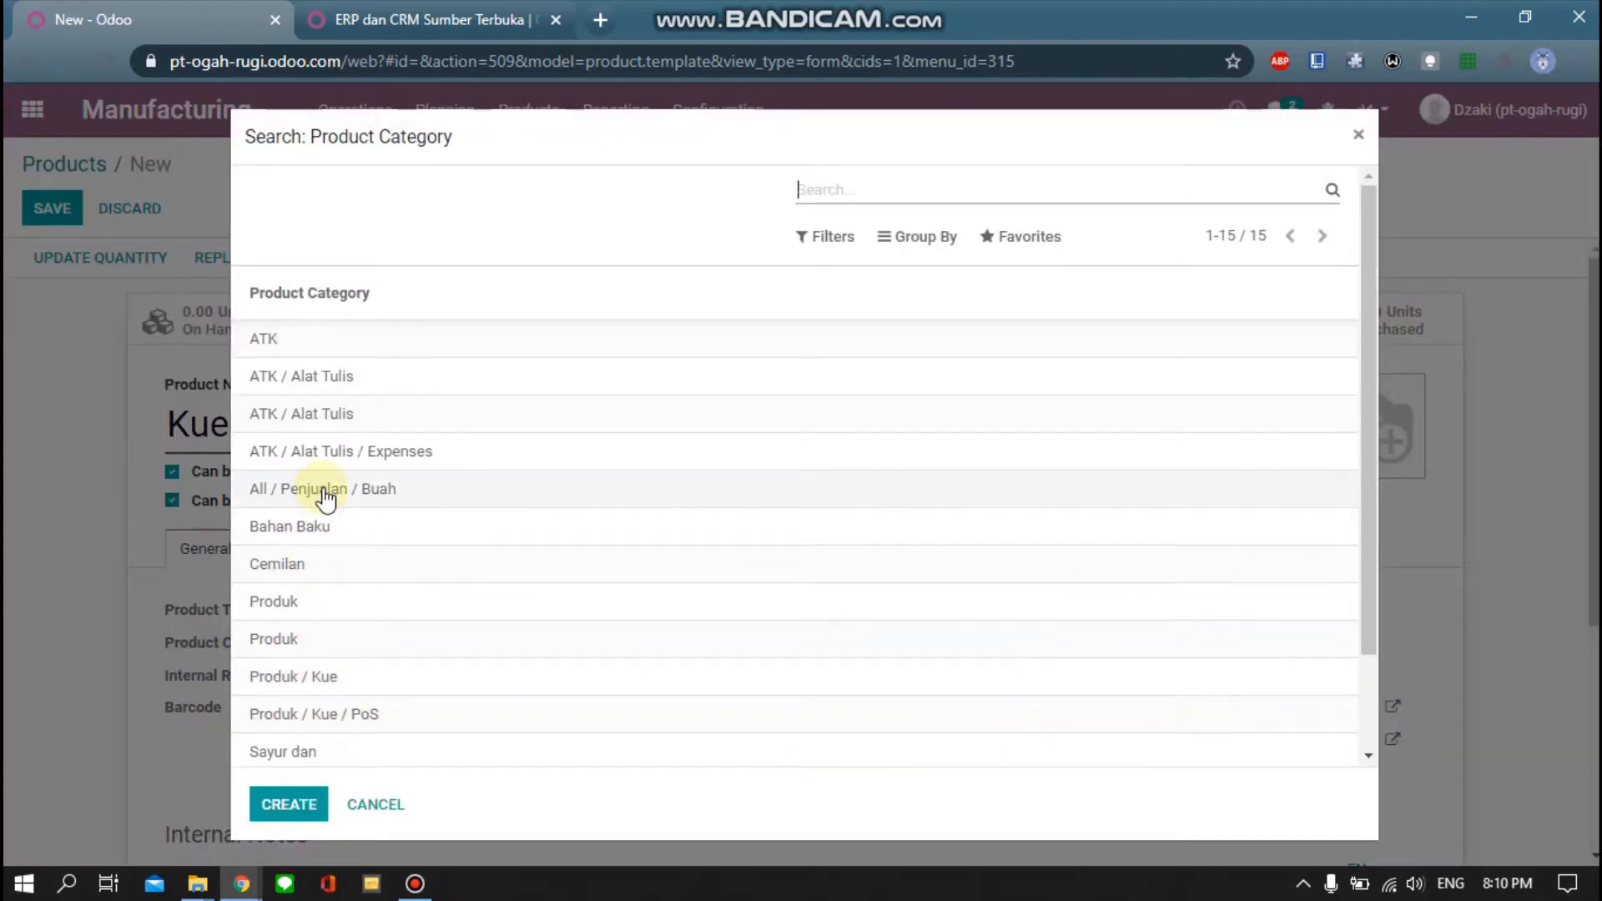
pyautogui.scroll(-2, 319, 584)
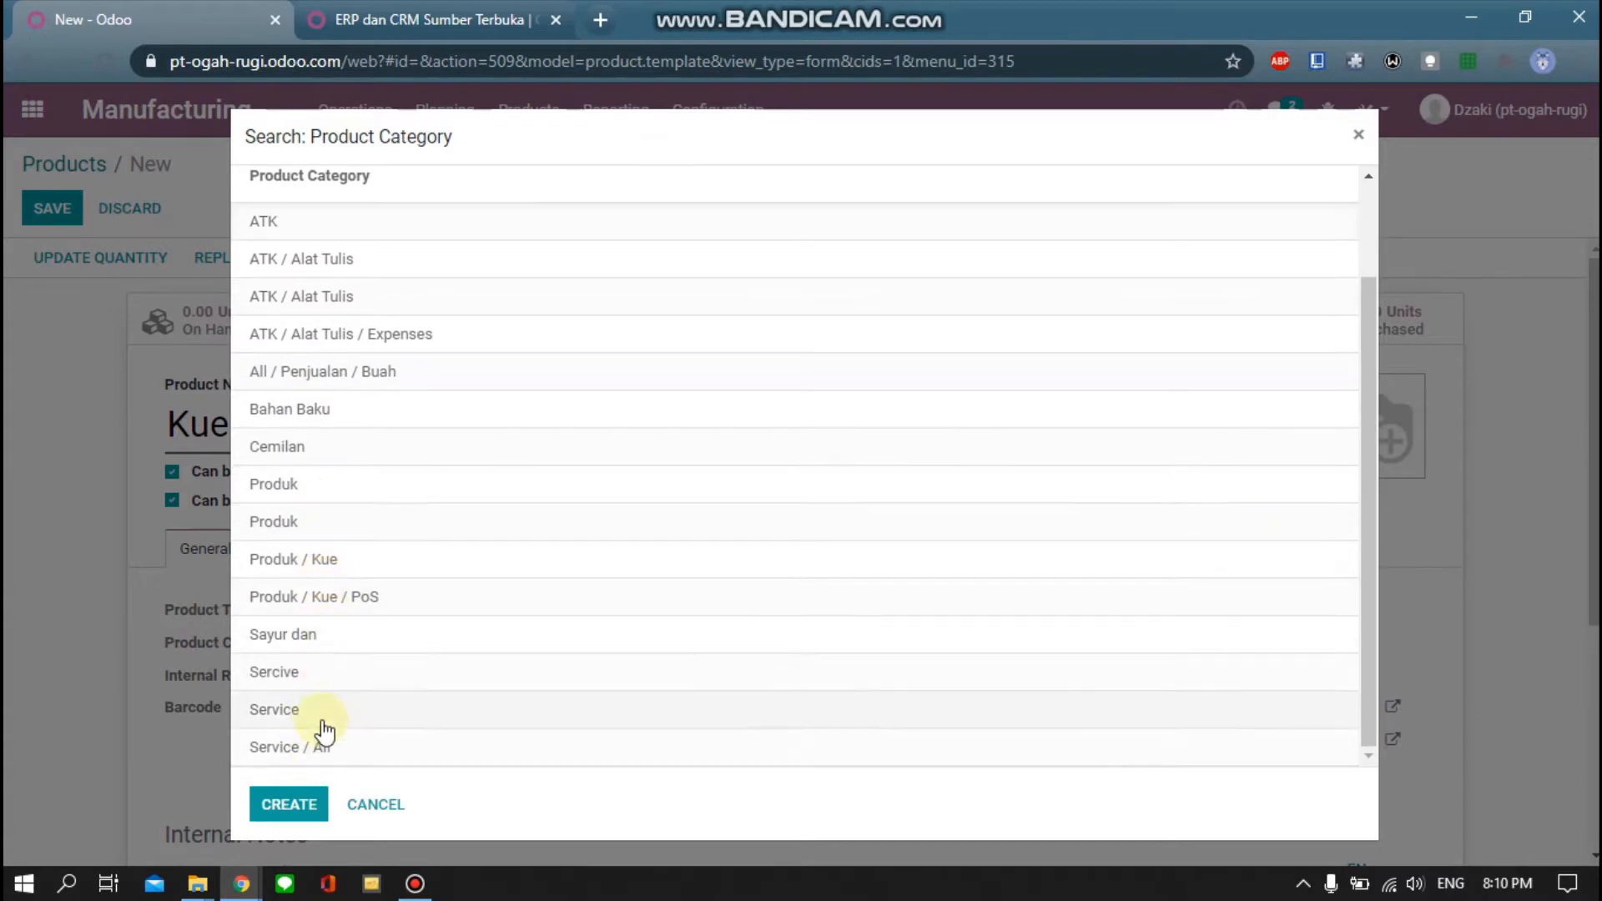
pyautogui.scroll(2, 322, 722)
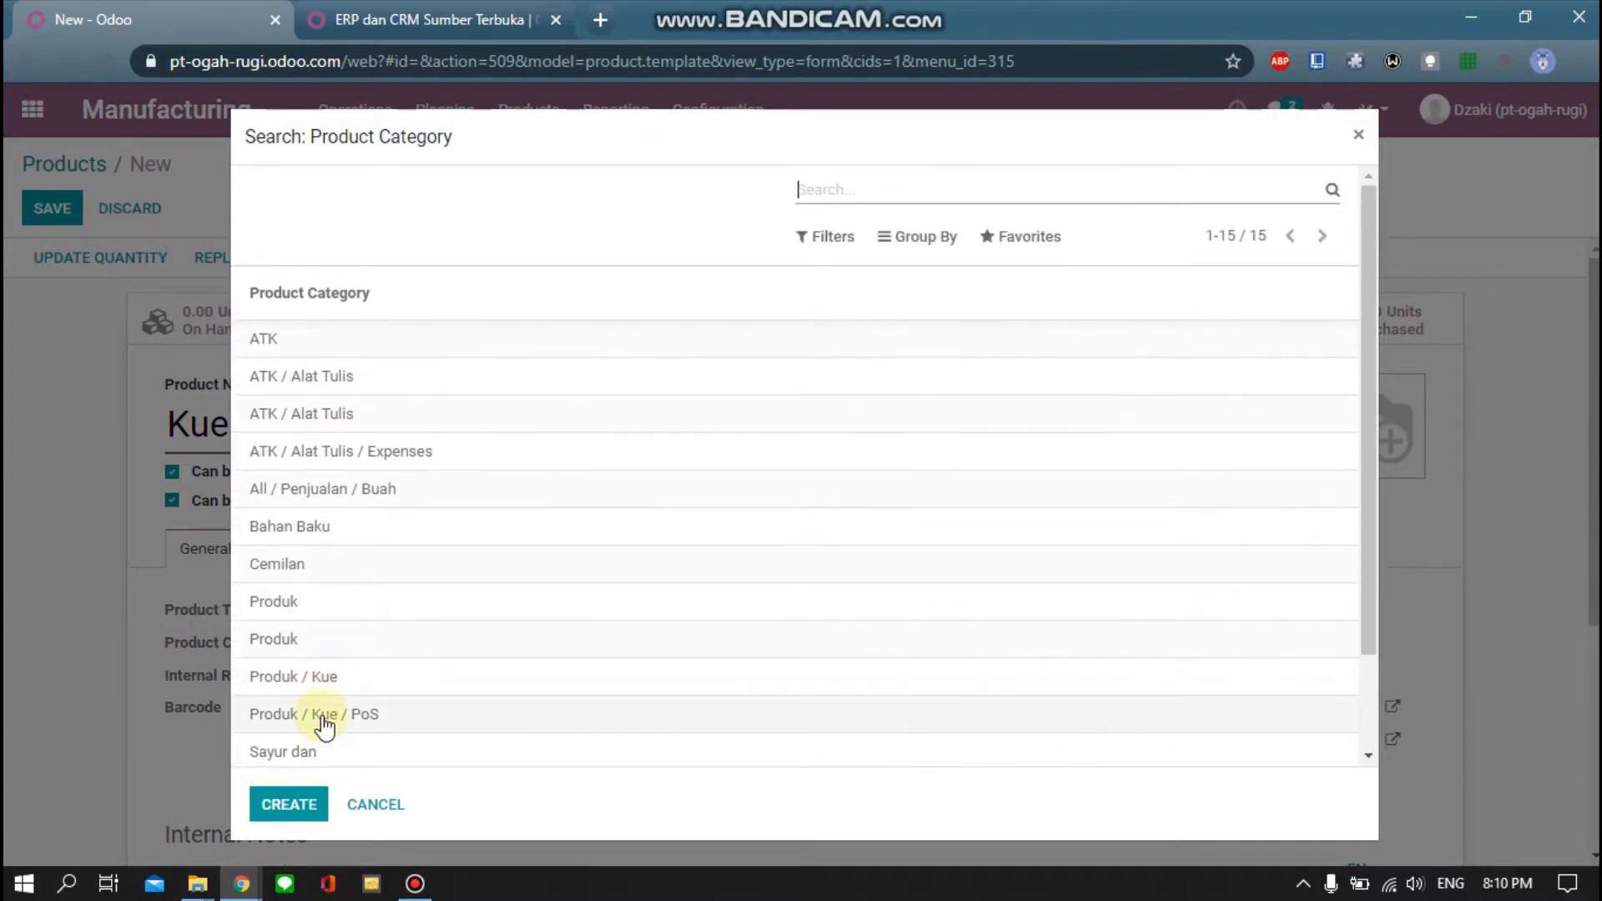
pyautogui.click(305, 677)
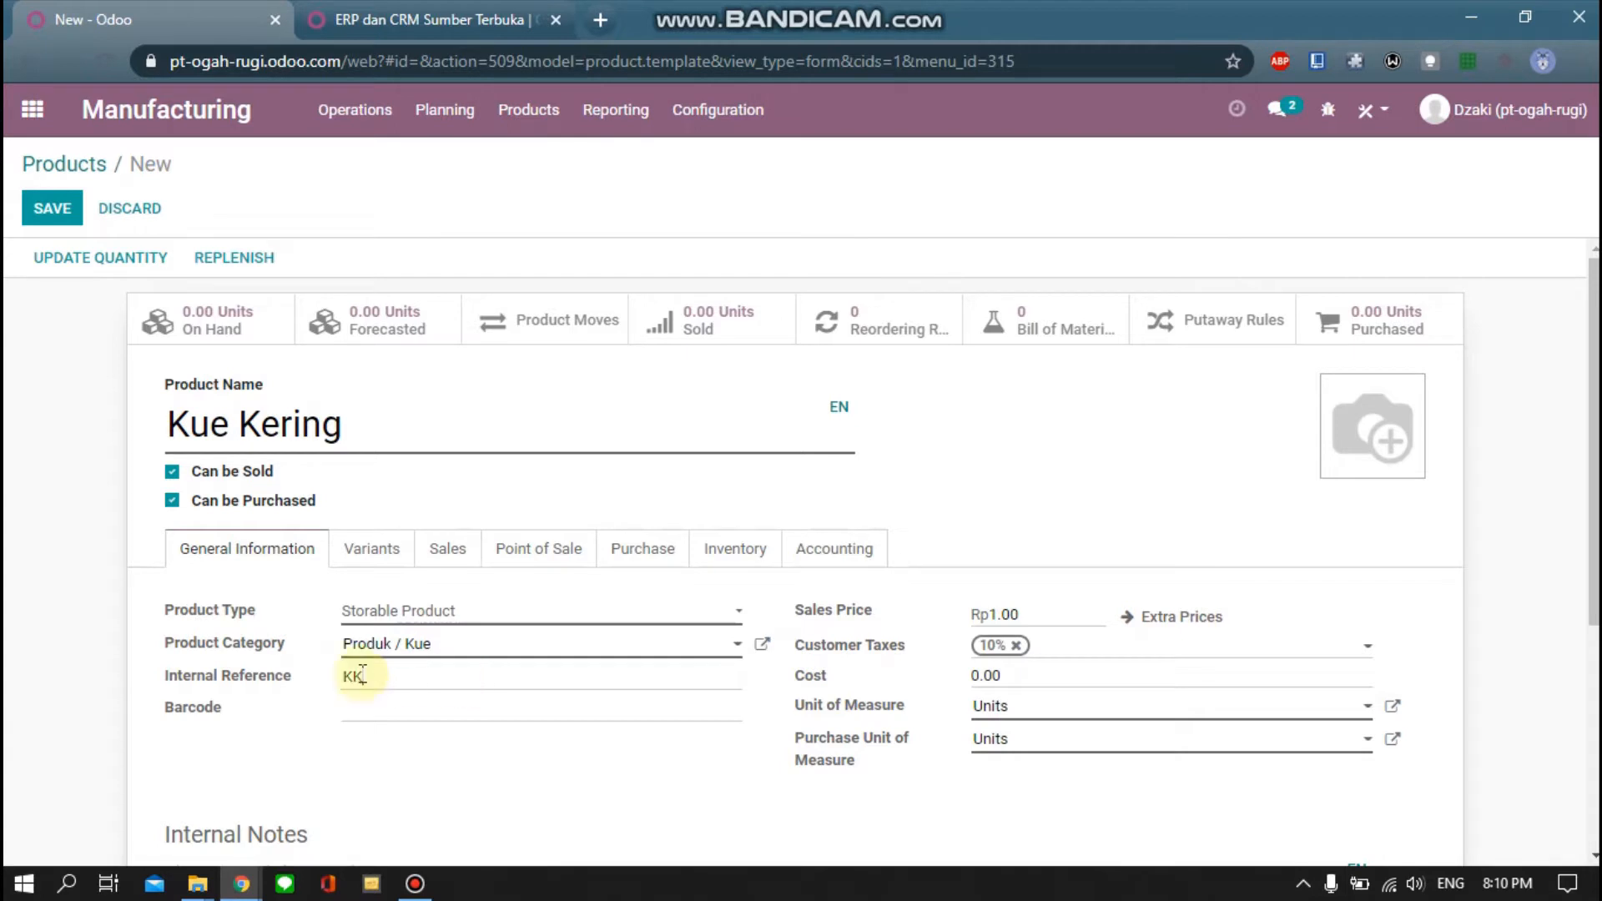
# Remove the 10% customer tax and set sales price 40000 and cost 20000
pyautogui.click(1016, 644)
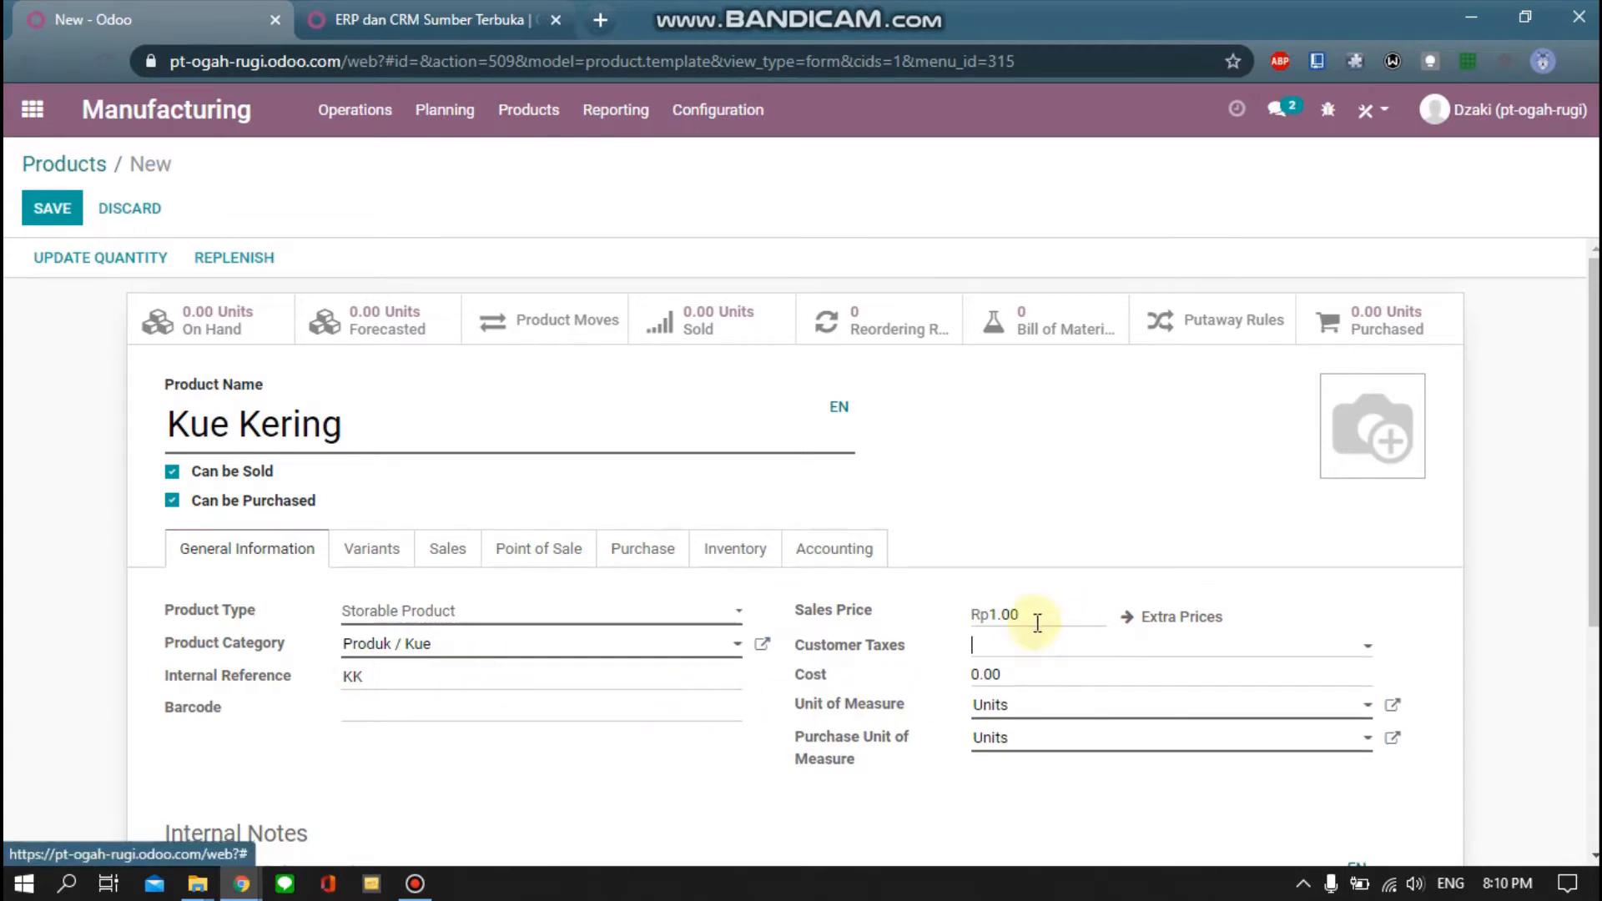
pyautogui.click(1037, 617)
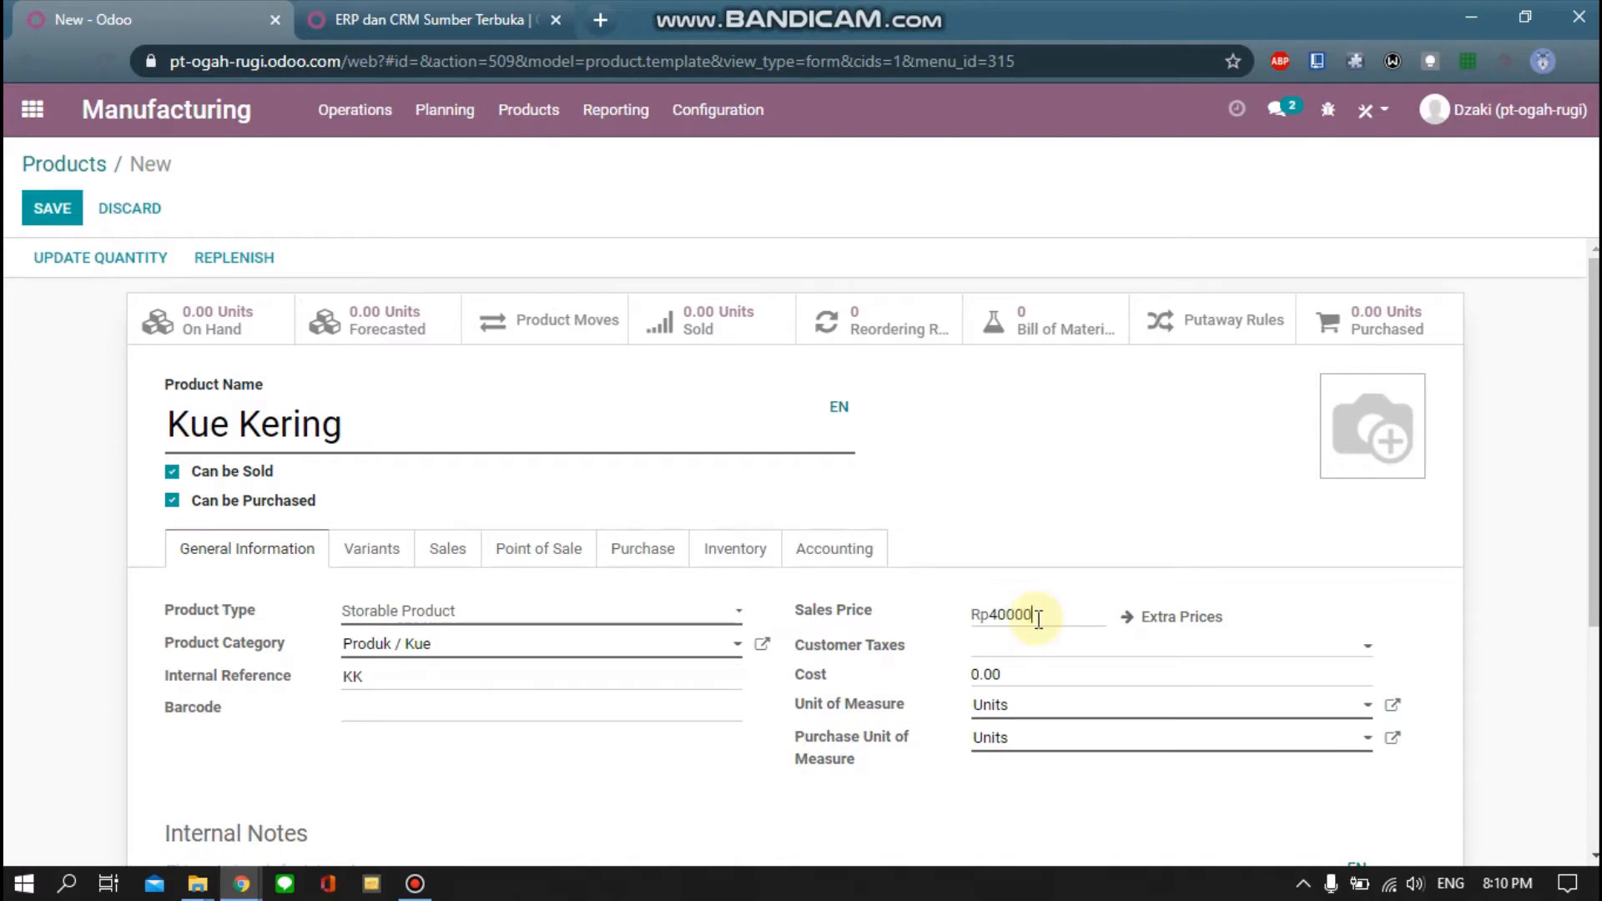
pyautogui.click(1016, 675)
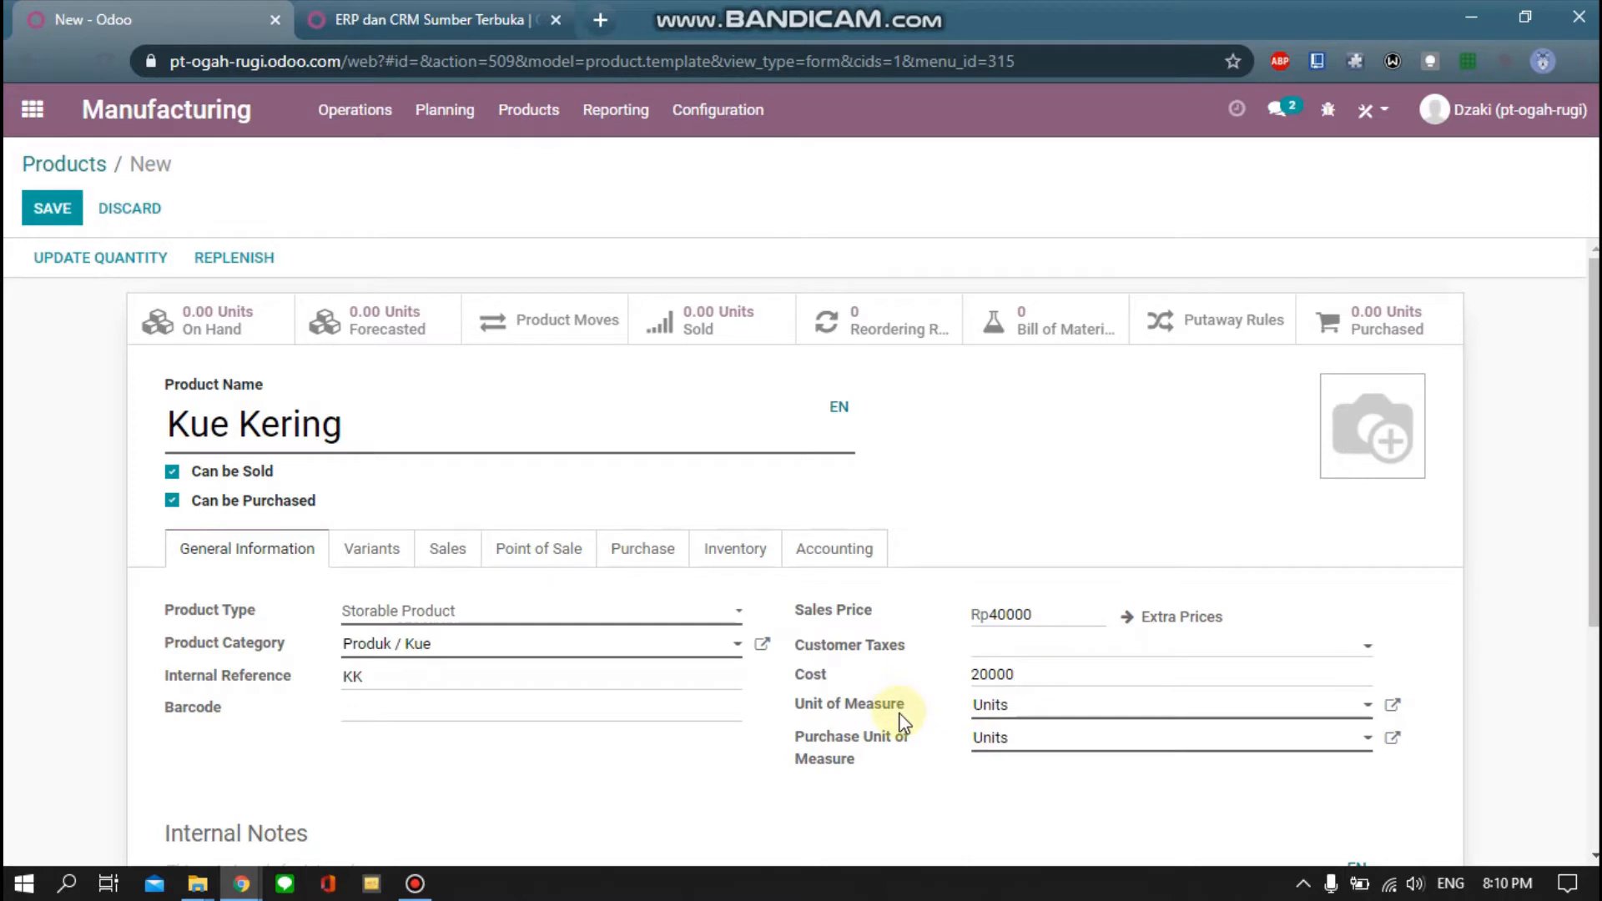
pyautogui.scroll(-1, 992, 709)
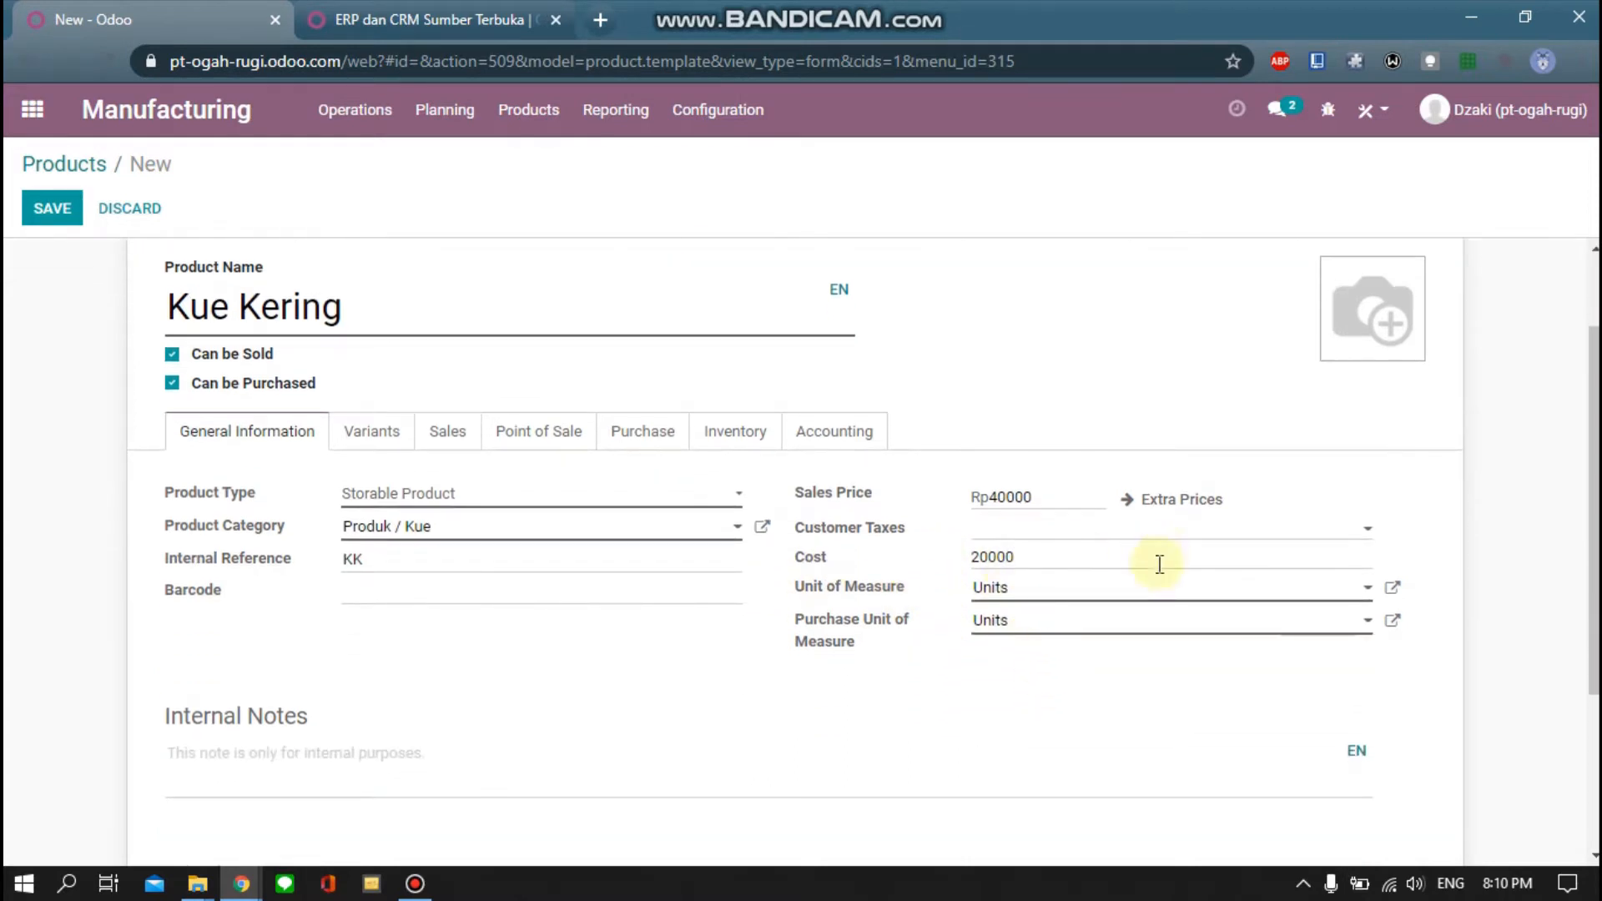
# Make Kue Kering available in POS under the Produk POS category
pyautogui.click(531, 434)
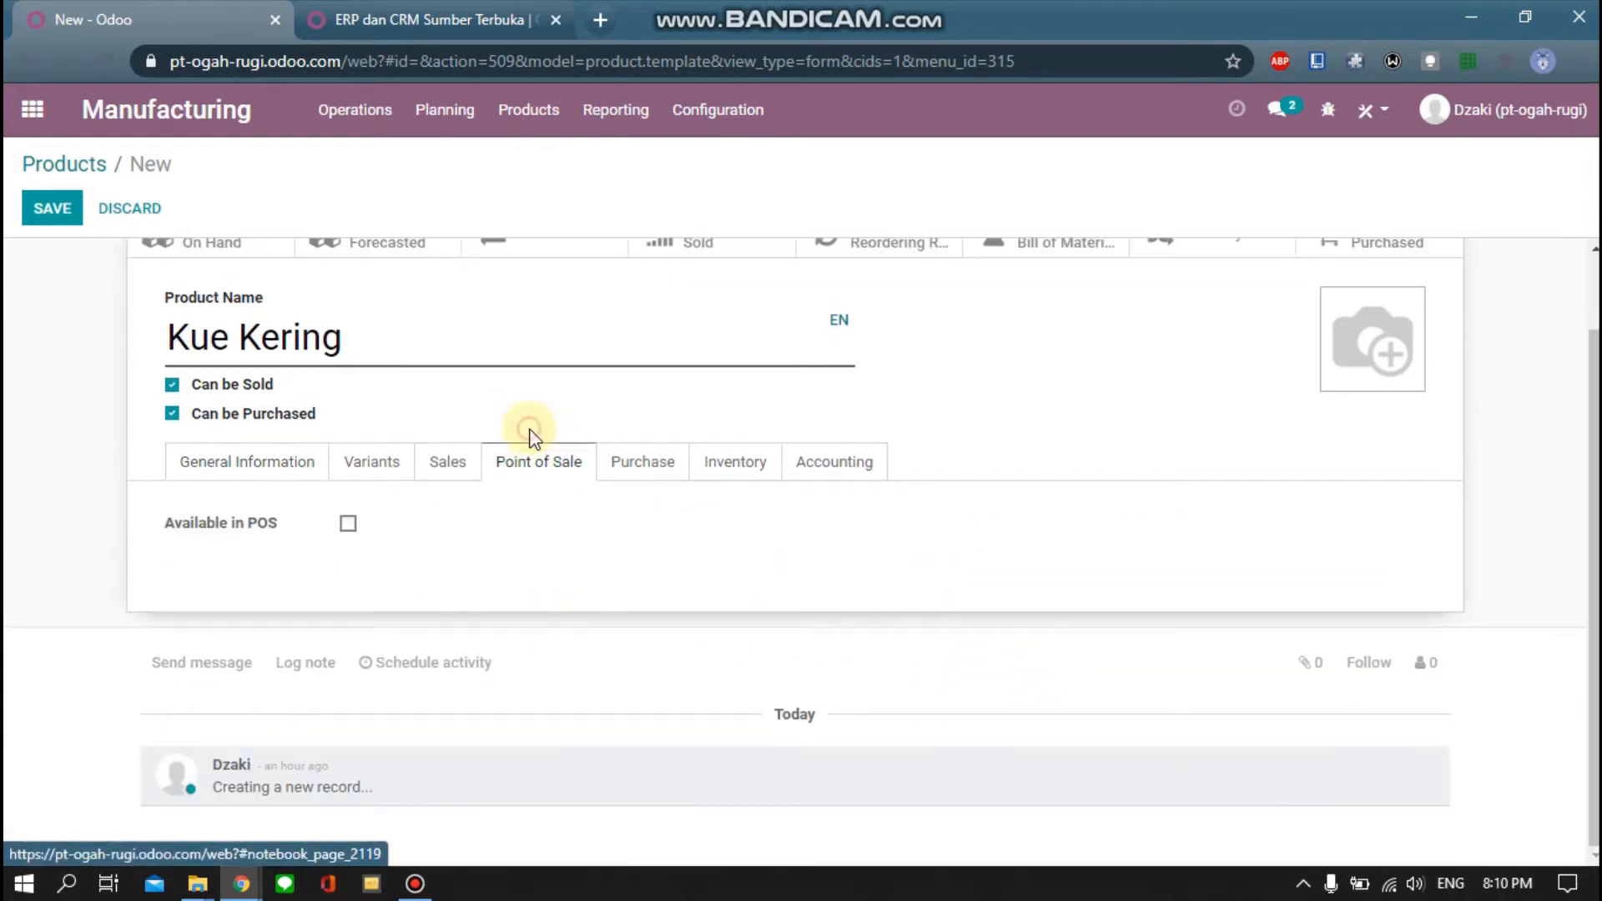
pyautogui.click(348, 524)
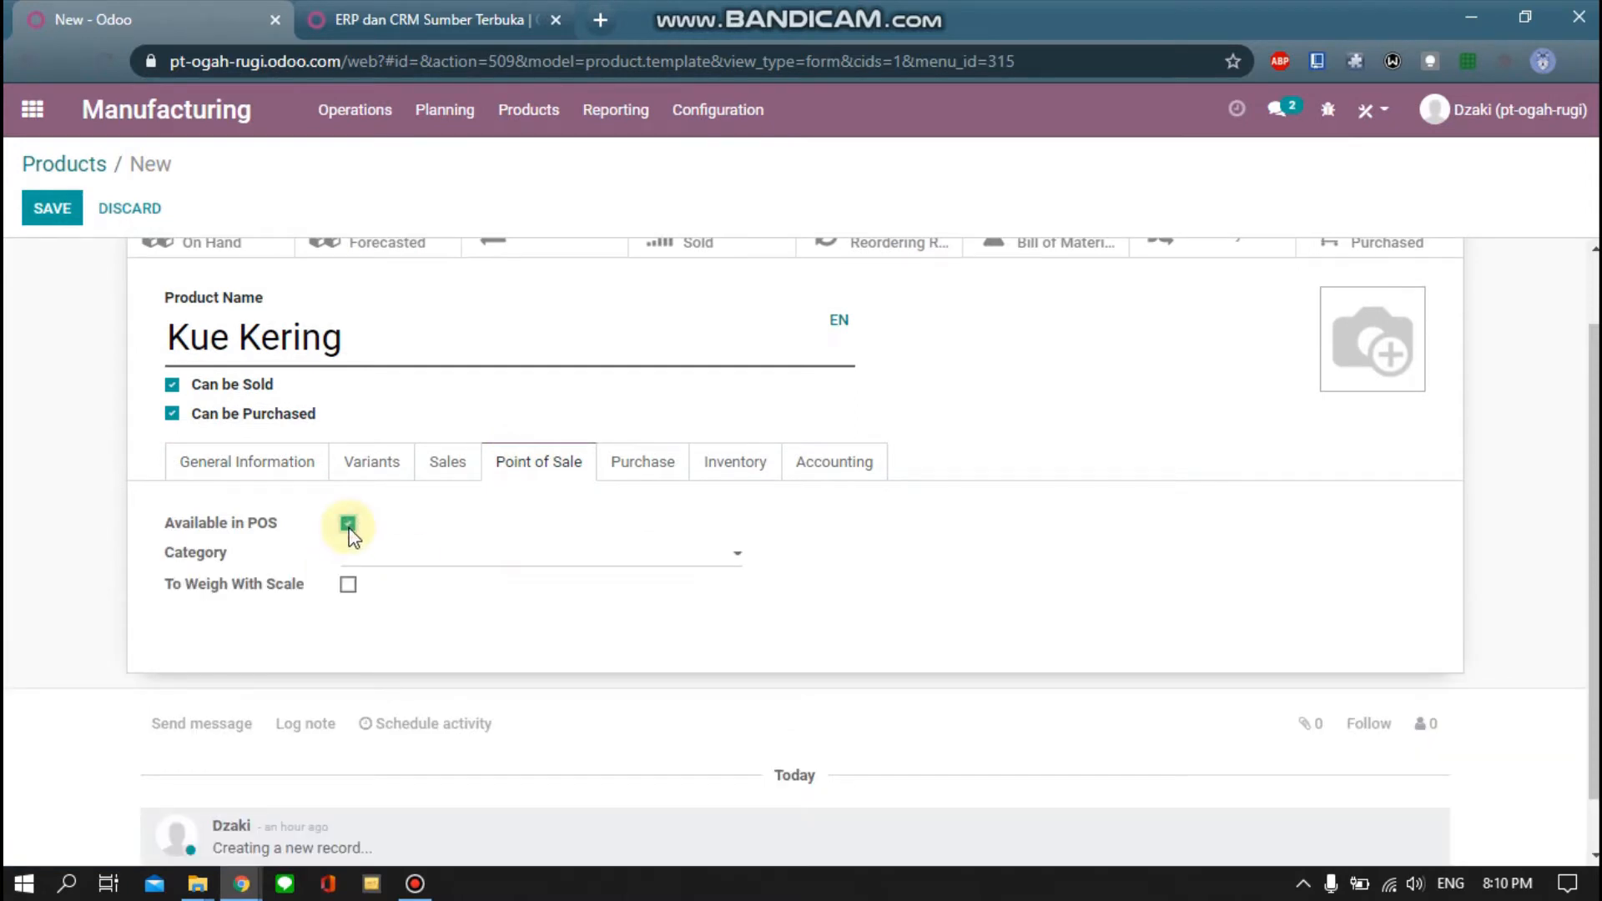
pyautogui.click(386, 567)
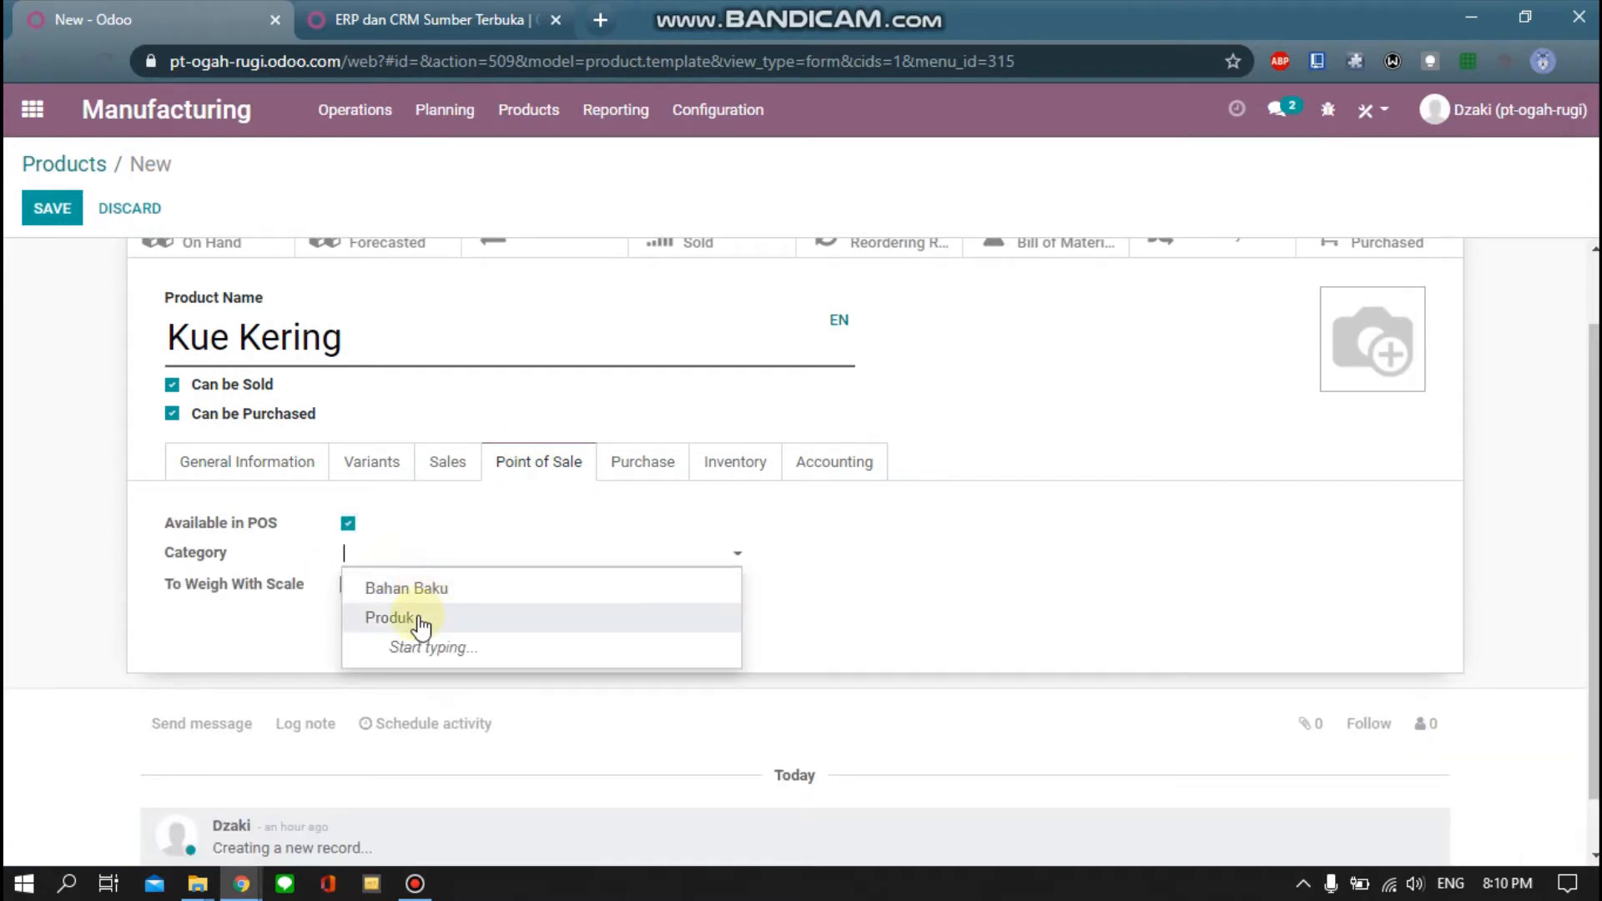
pyautogui.click(419, 619)
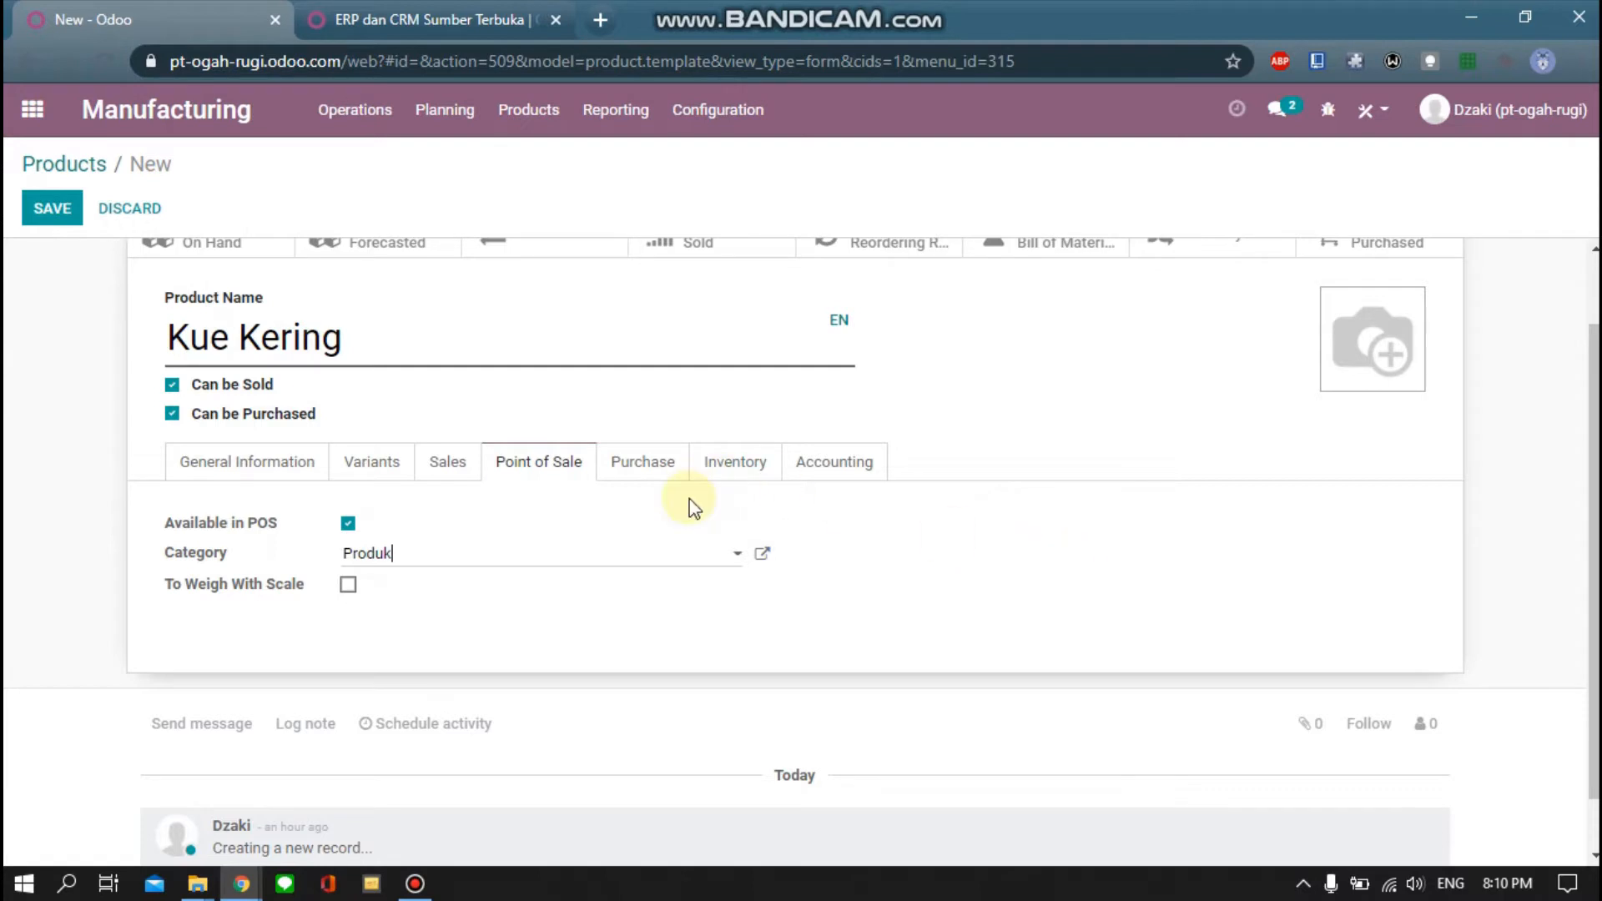
pyautogui.click(635, 473)
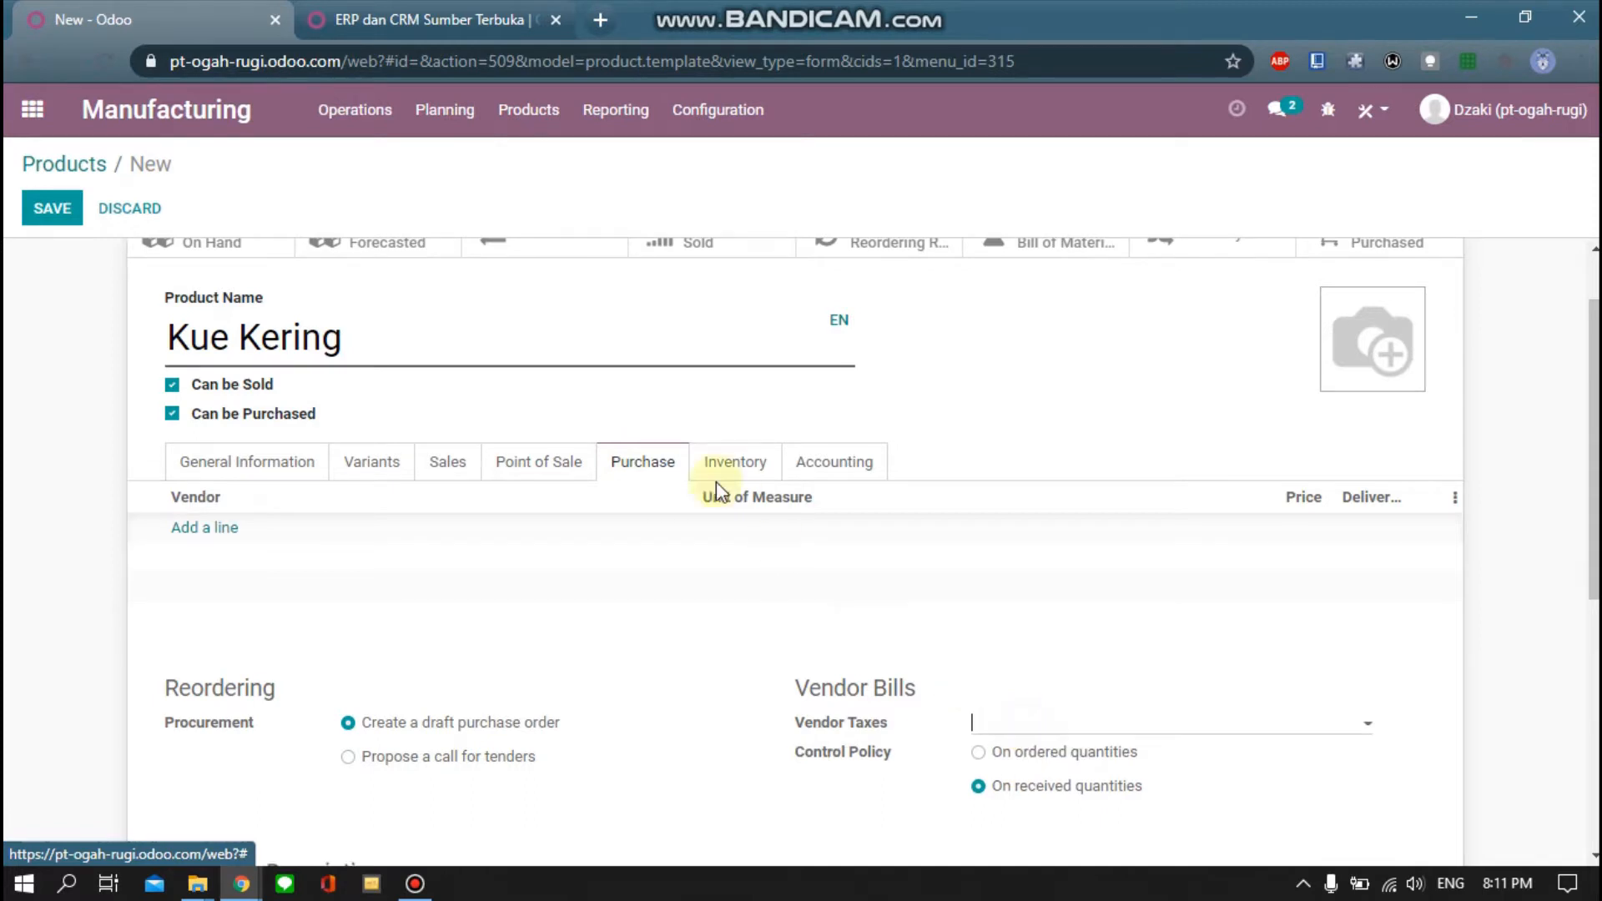
# Switch Kue Kering's route from Buy to Manufacture and save it as product [KK]
pyautogui.click(725, 461)
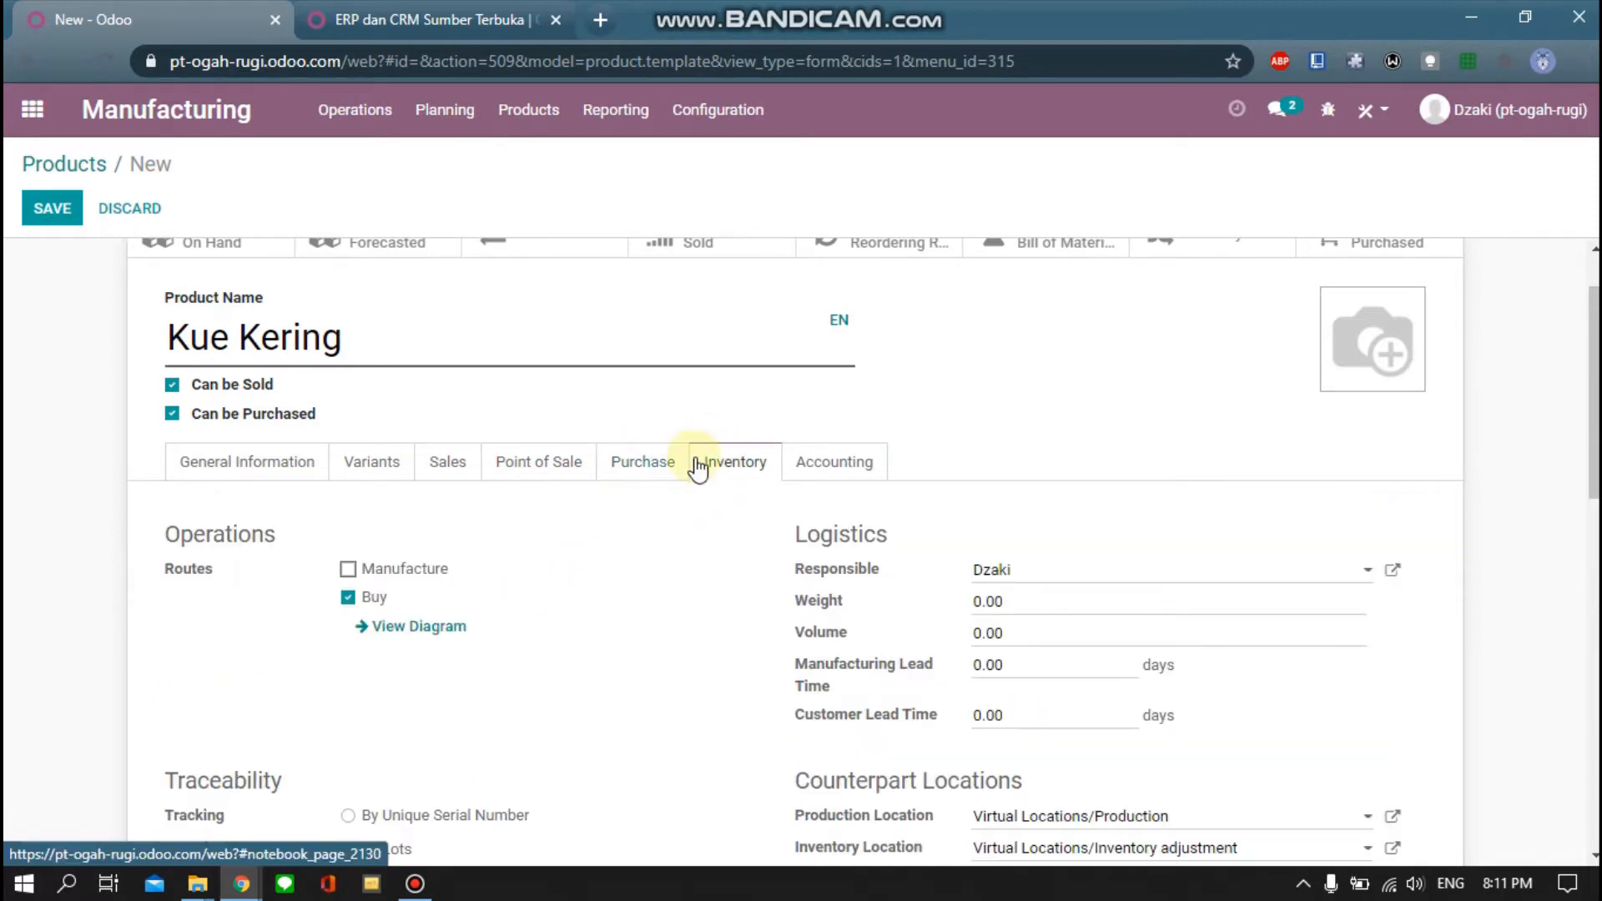
pyautogui.click(348, 600)
pyautogui.click(348, 572)
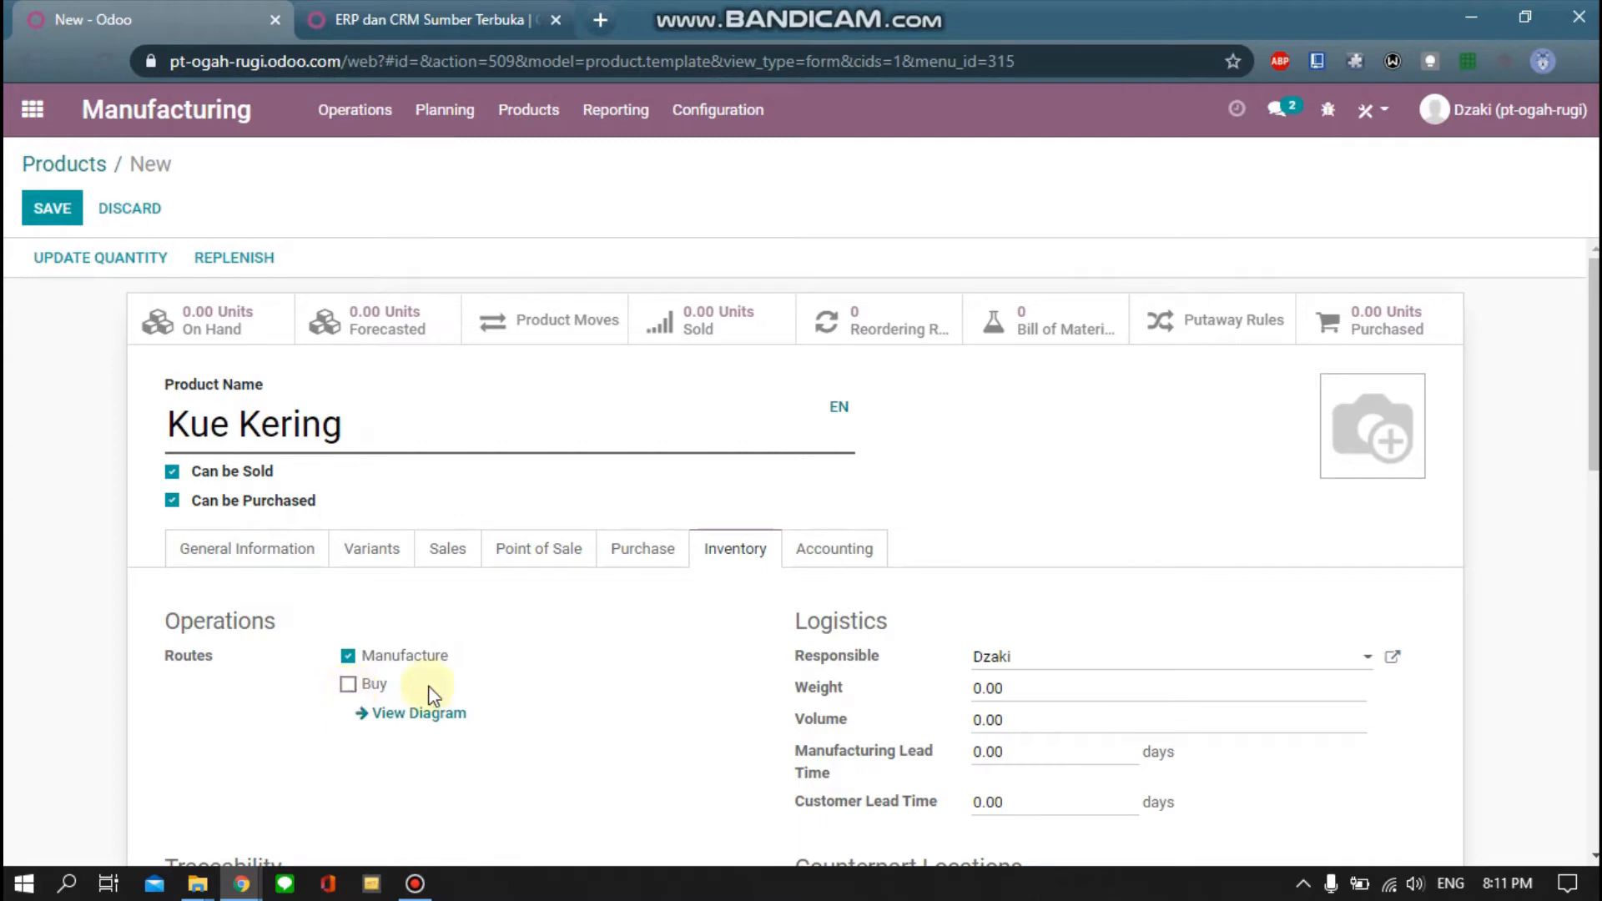
pyautogui.scroll(-5, 594, 625)
pyautogui.scroll(4, 589, 626)
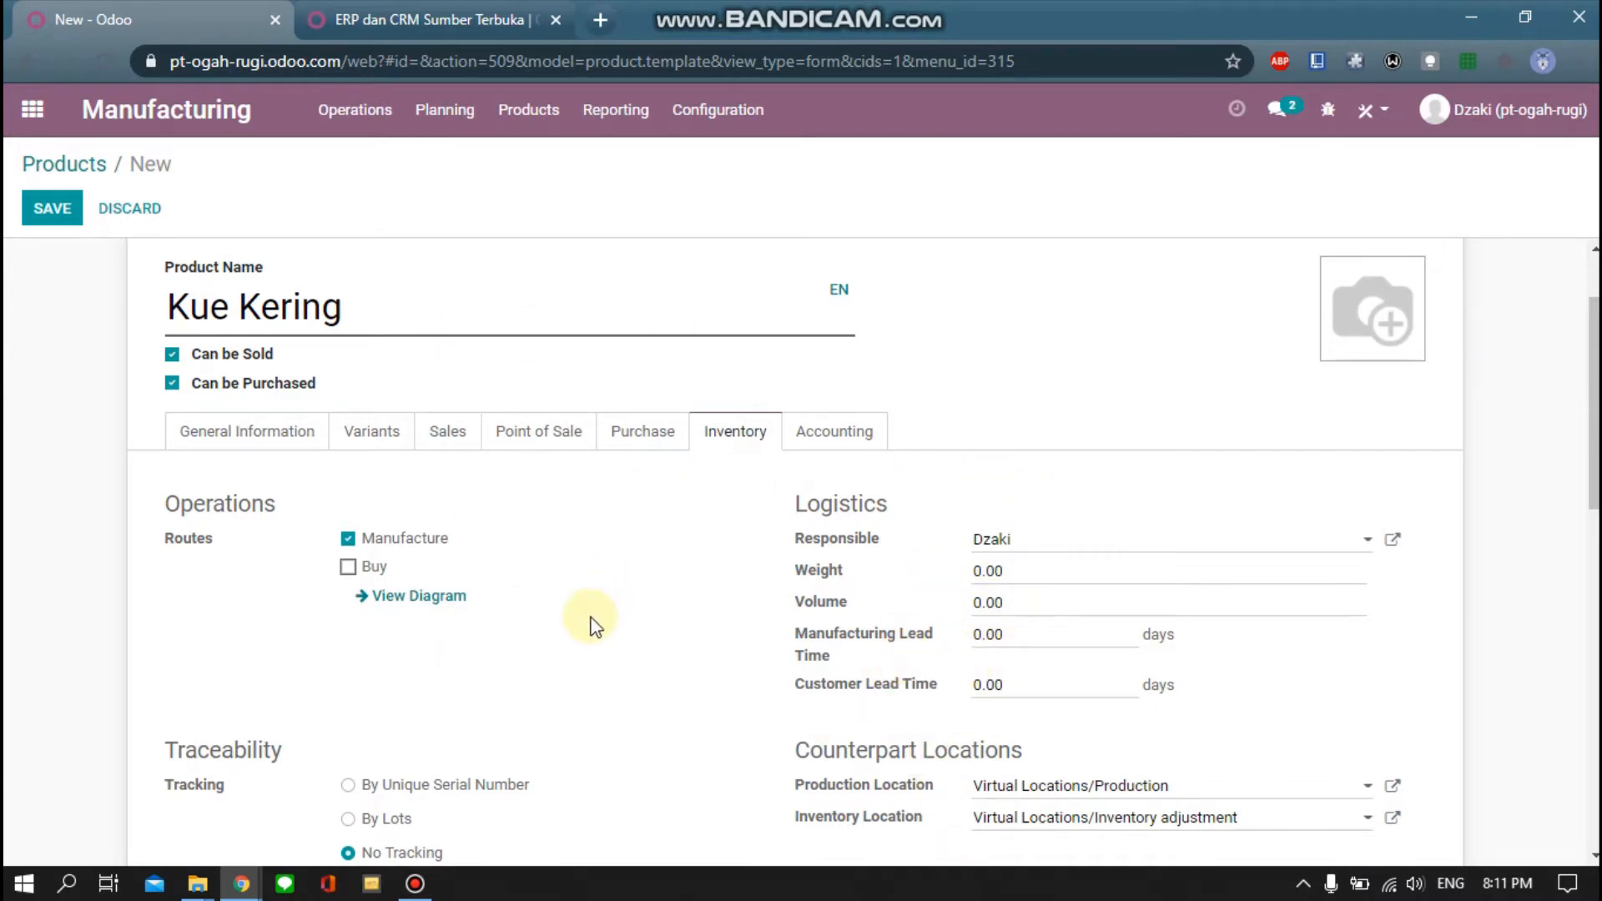
pyautogui.scroll(-3, 591, 622)
pyautogui.scroll(4, 480, 552)
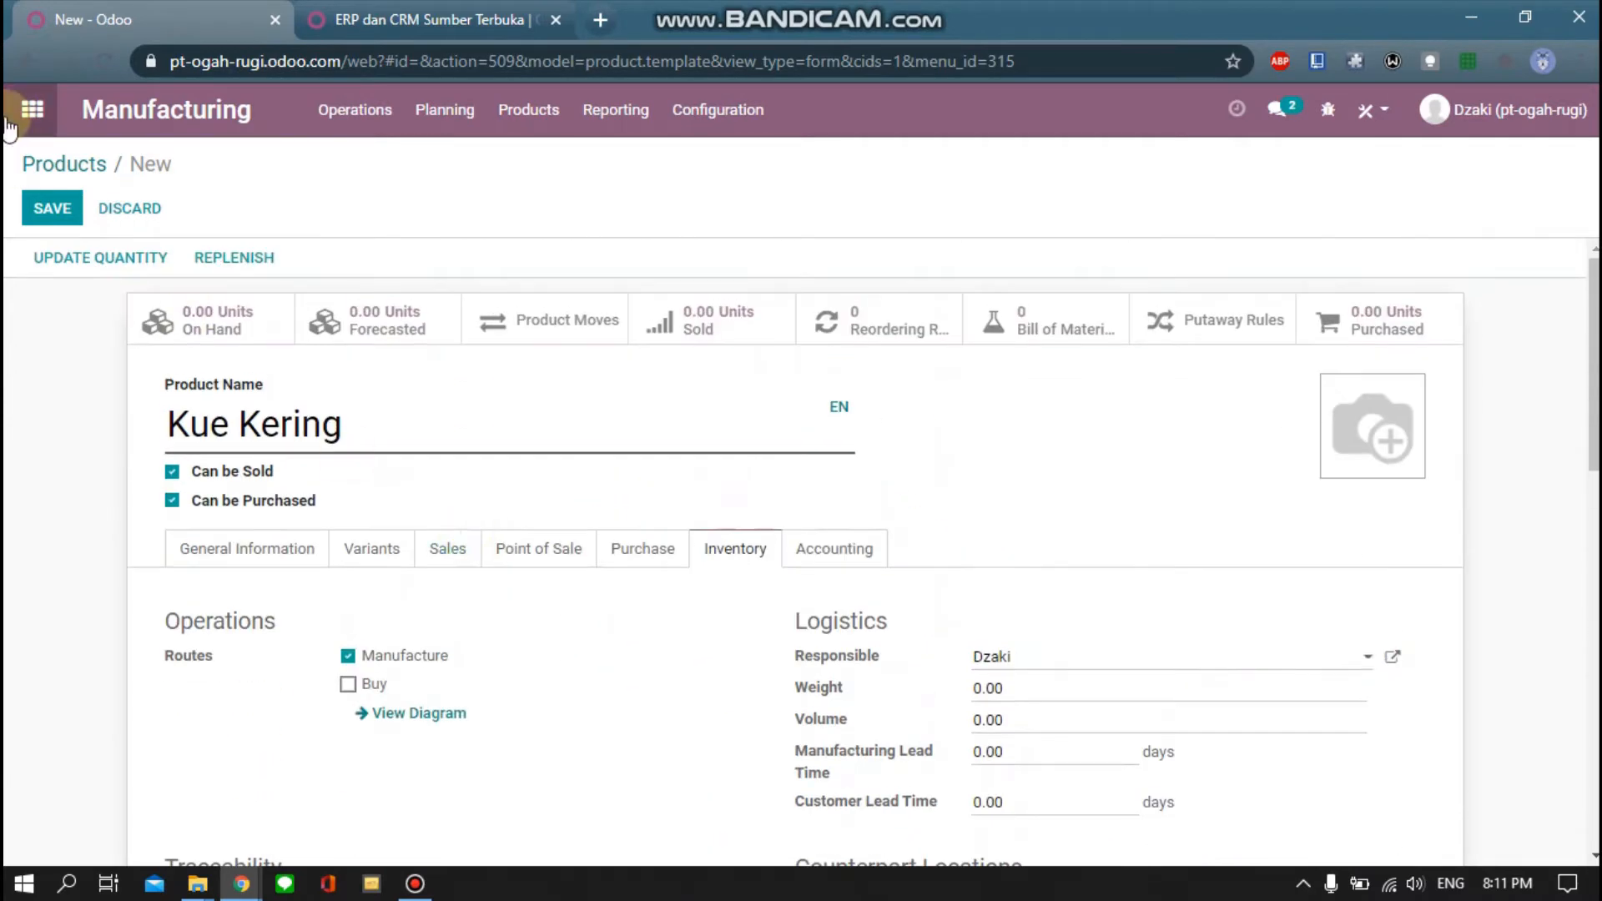
pyautogui.click(46, 216)
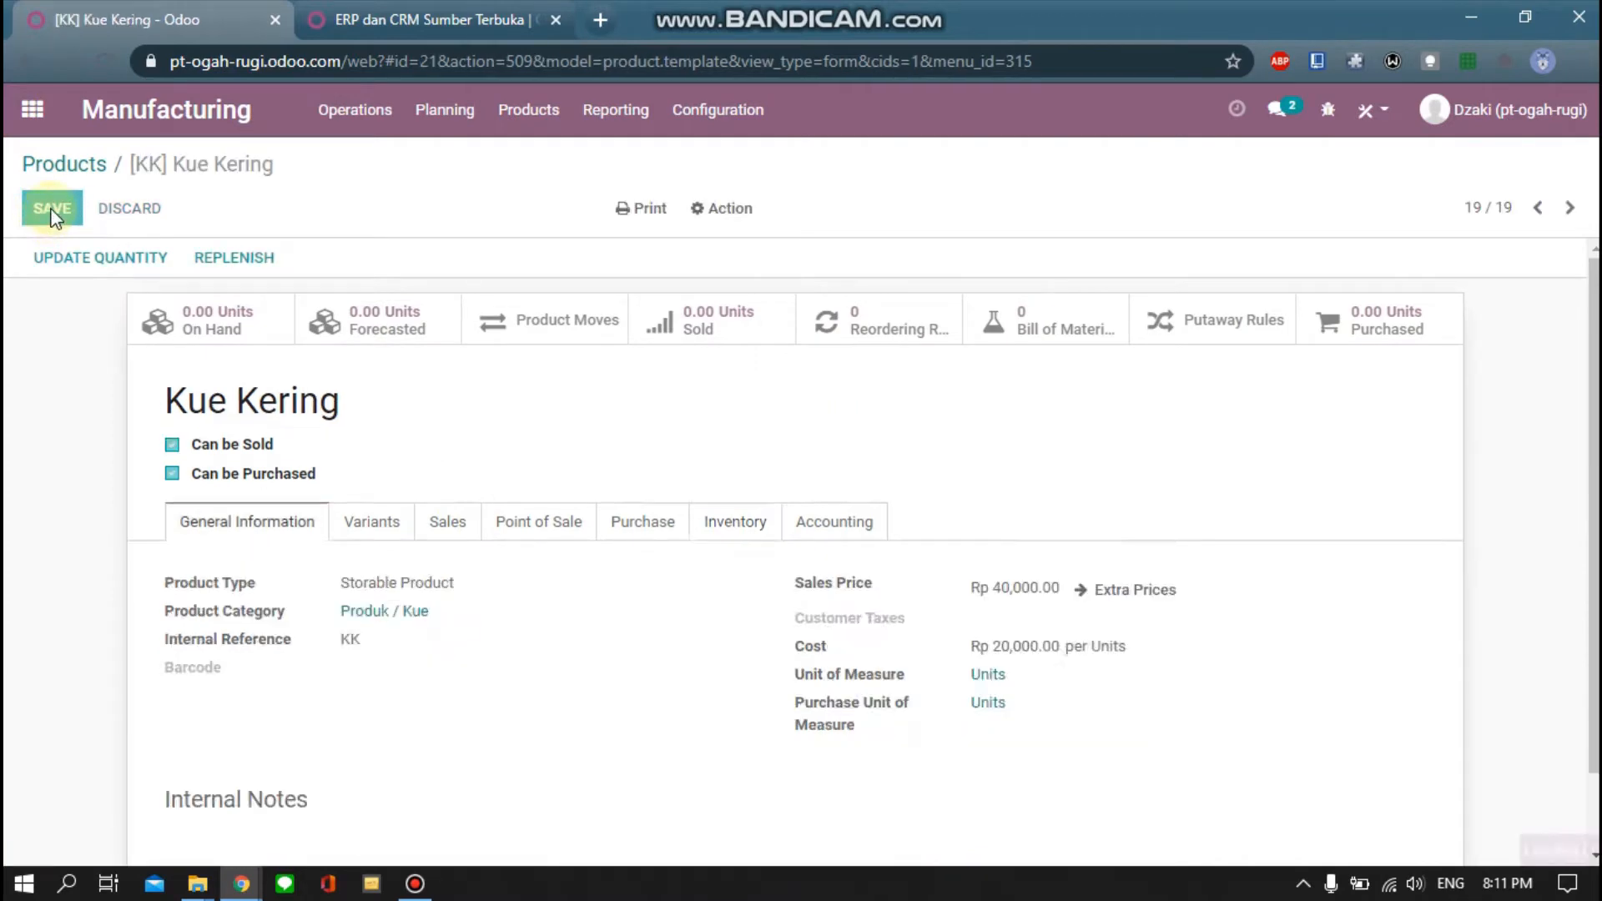
# Go from the product back to the Bills of Materials list, showing Bawang Putih Tumbuk and Kue Coklat
pyautogui.click(77, 165)
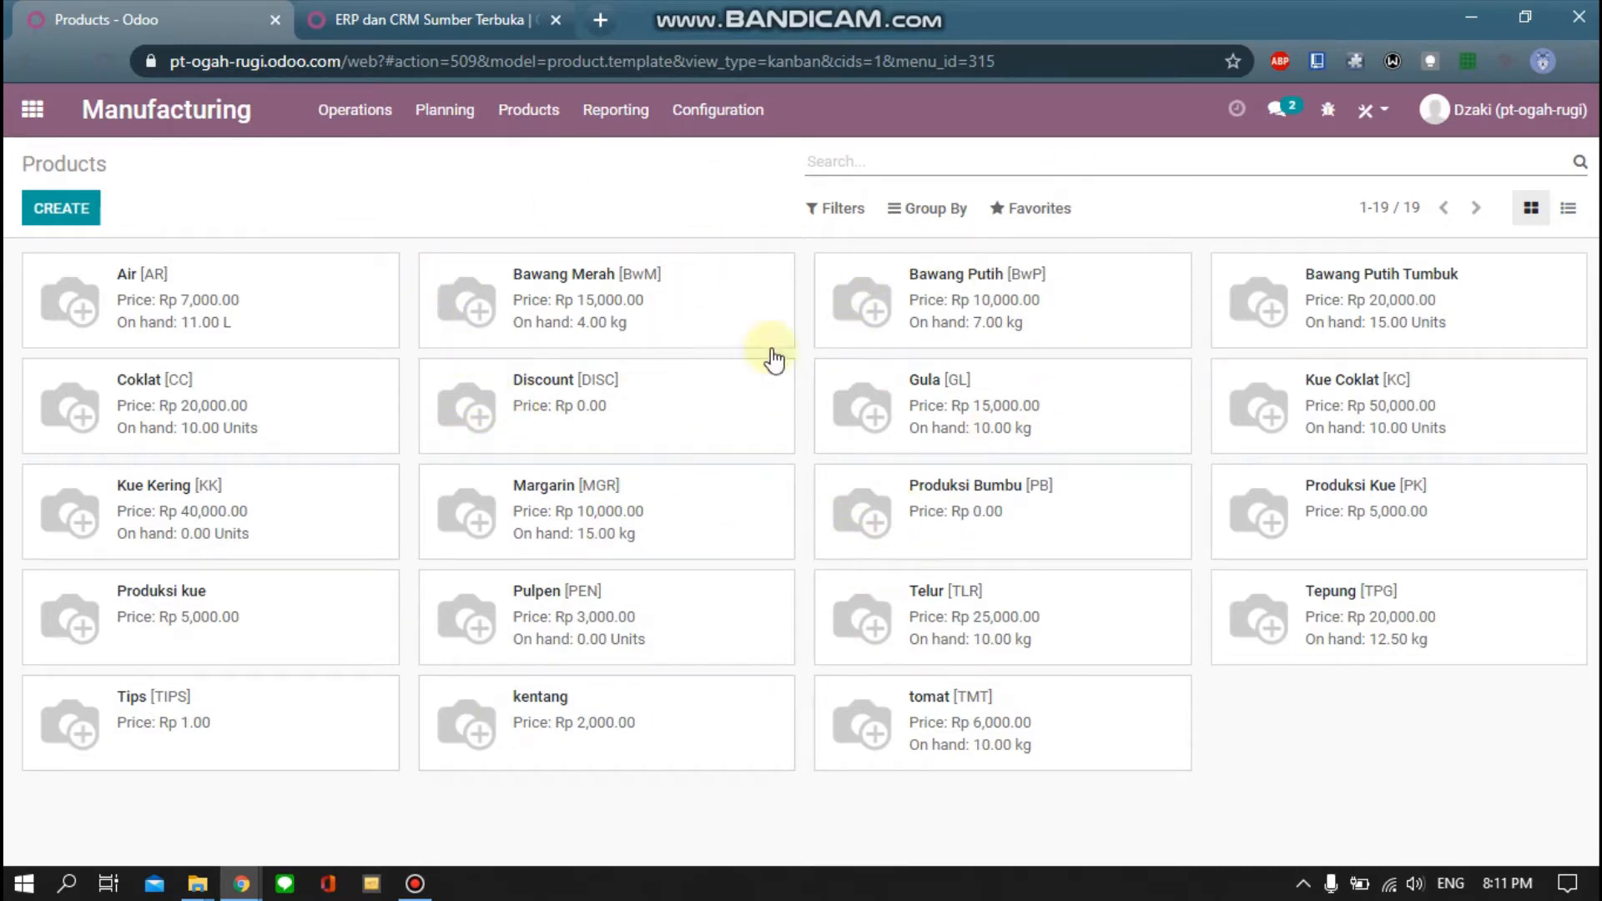
pyautogui.click(547, 129)
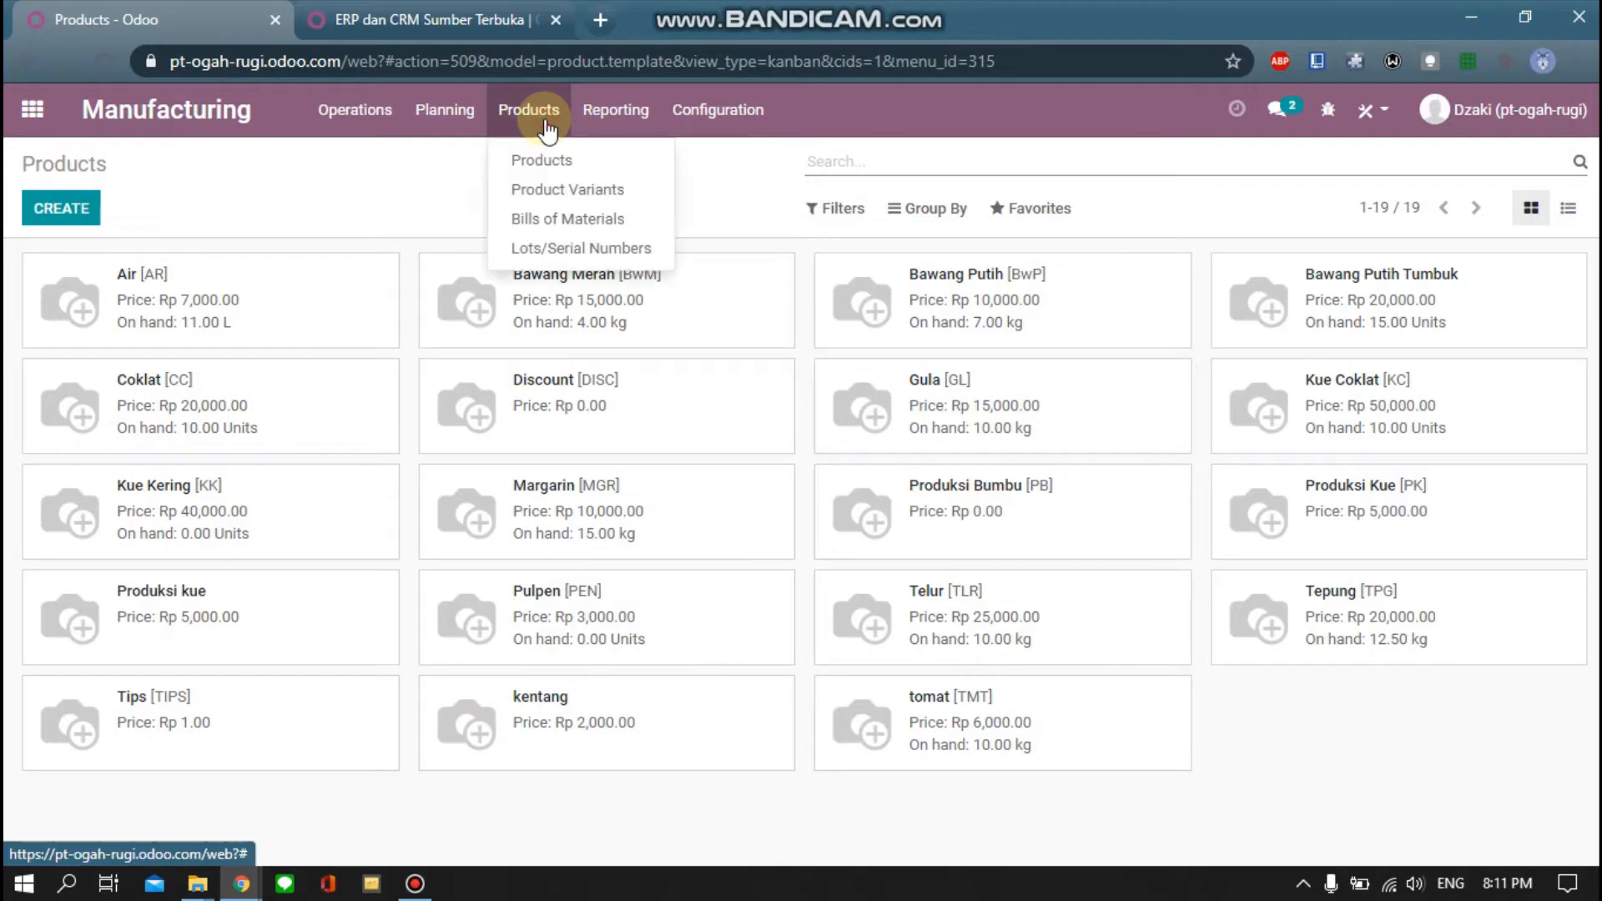
pyautogui.click(550, 220)
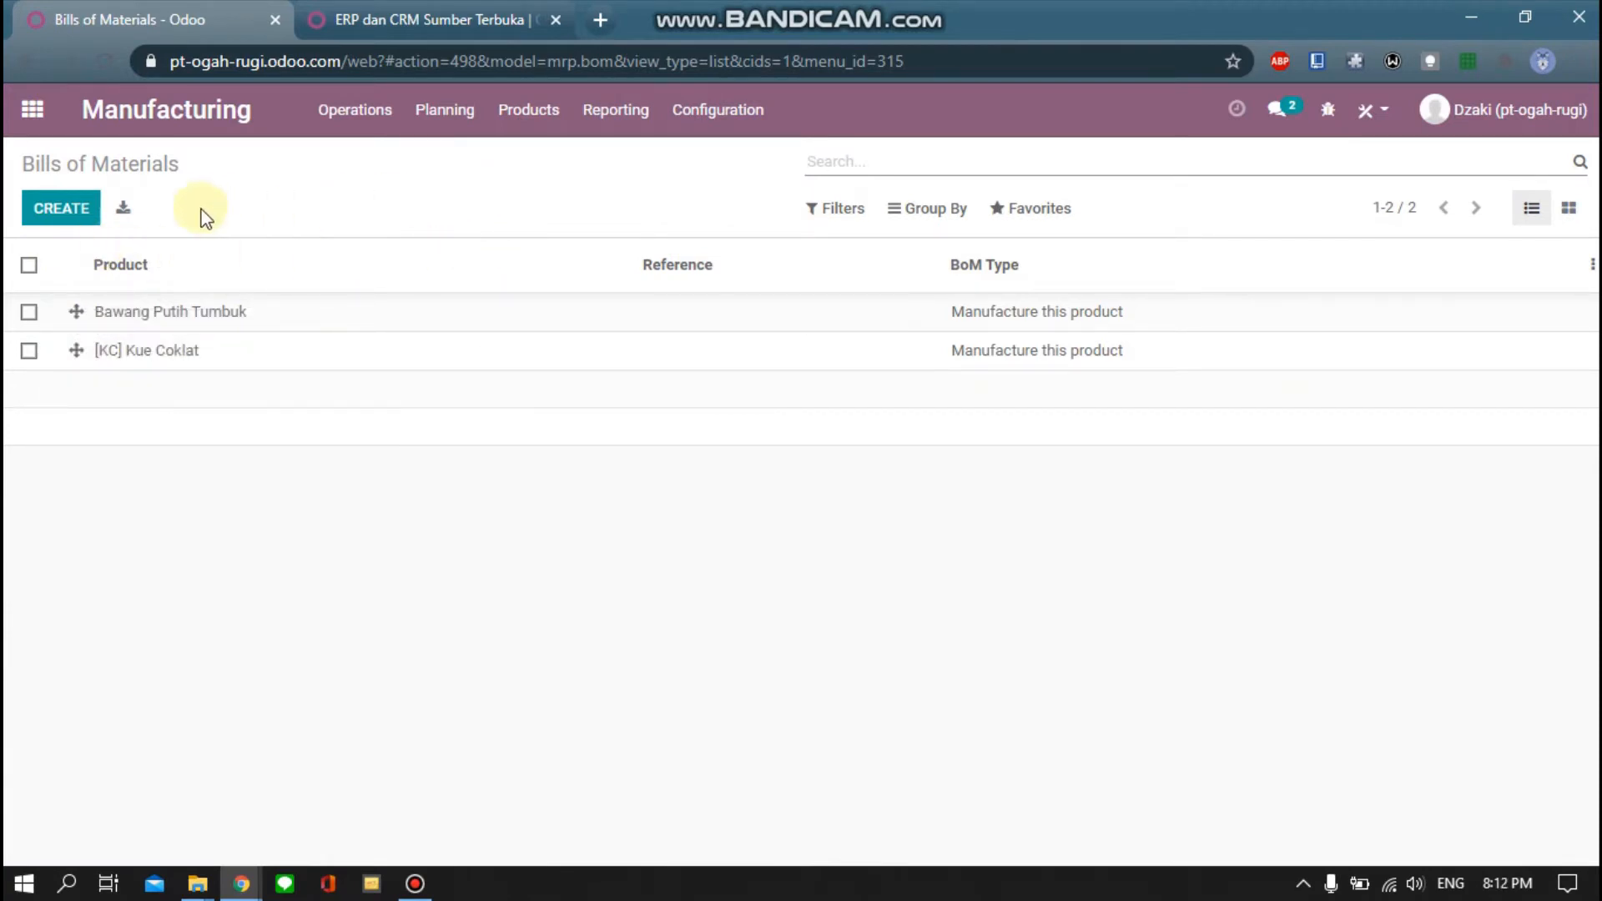
# Start a new bill of materials for [KK] Kue Kering at 1.00 Units
pyautogui.click(61, 219)
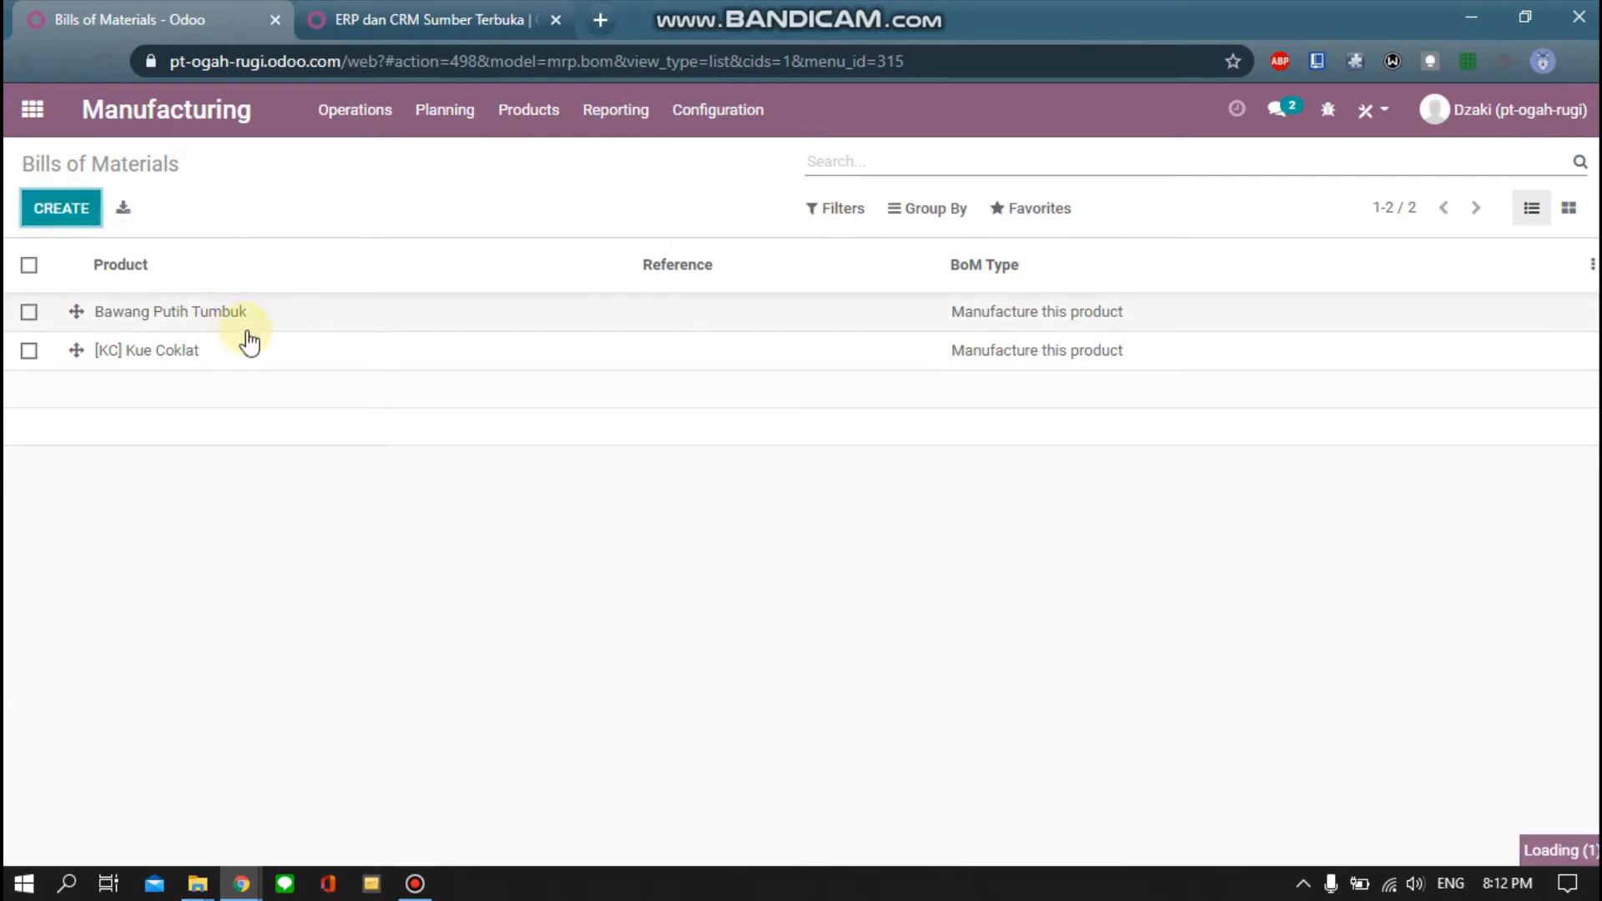
pyautogui.click(410, 371)
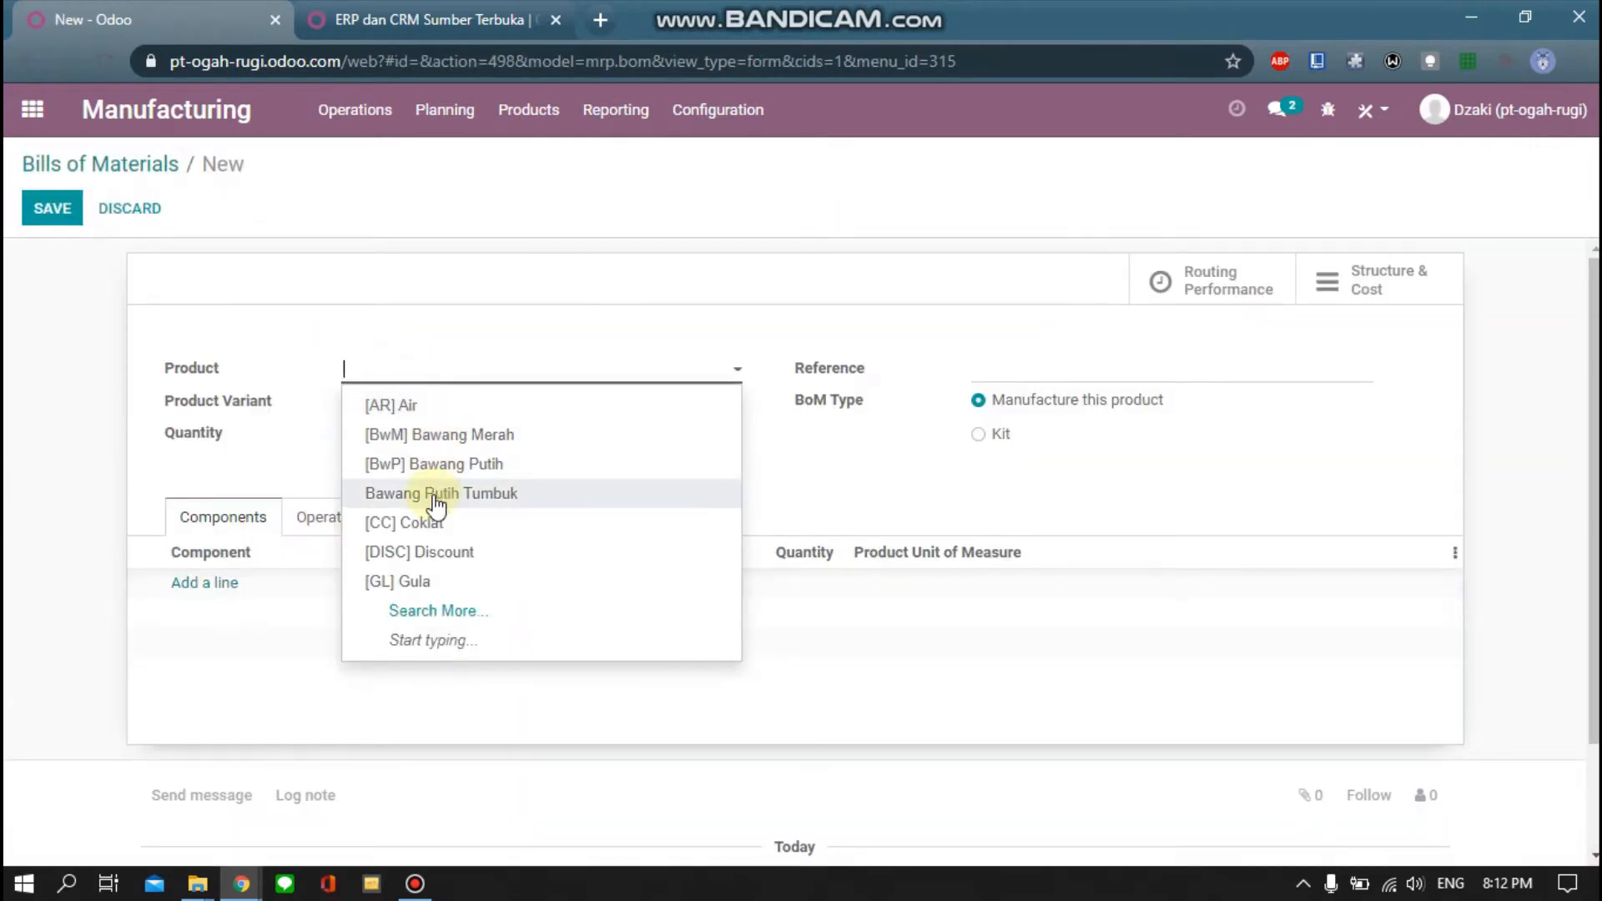
pyautogui.click(432, 613)
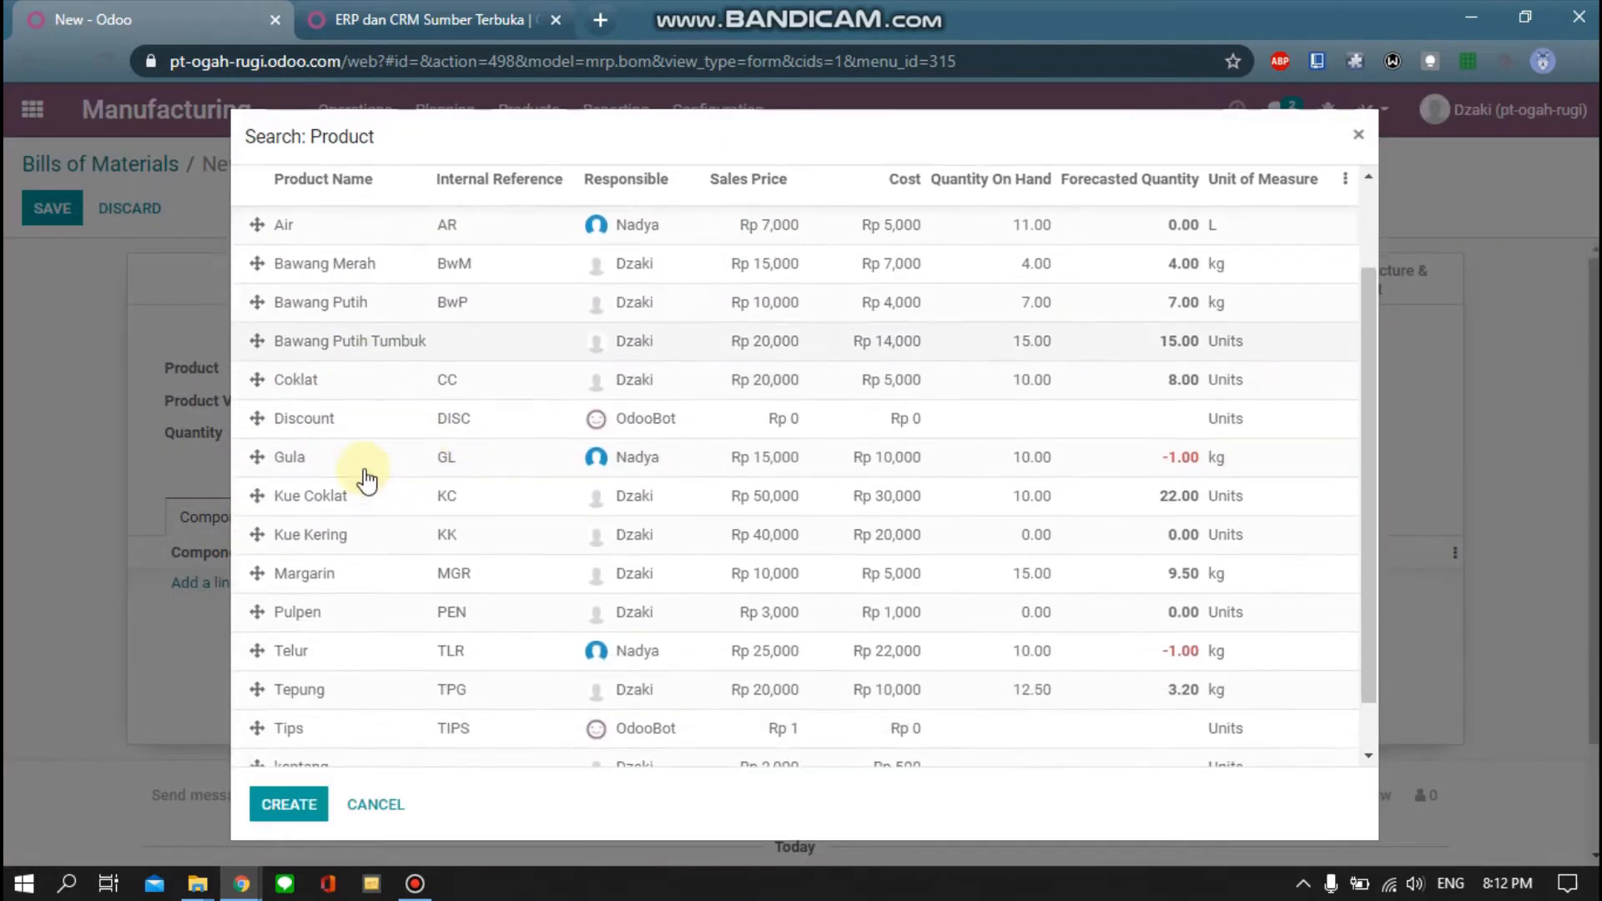
pyautogui.click(348, 544)
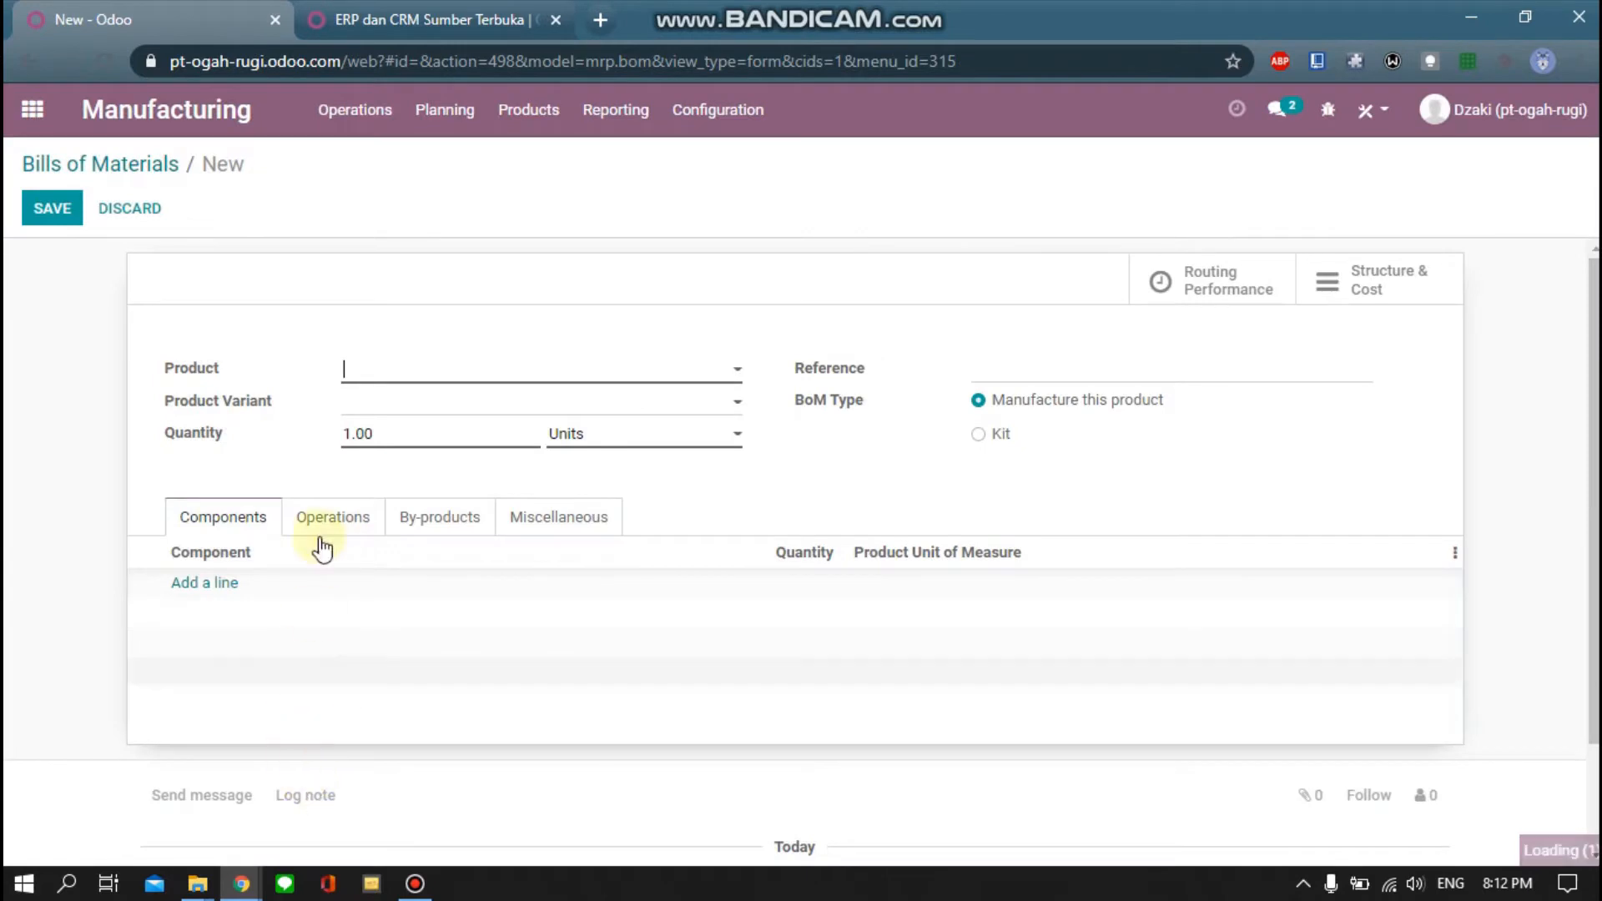
pyautogui.click(399, 409)
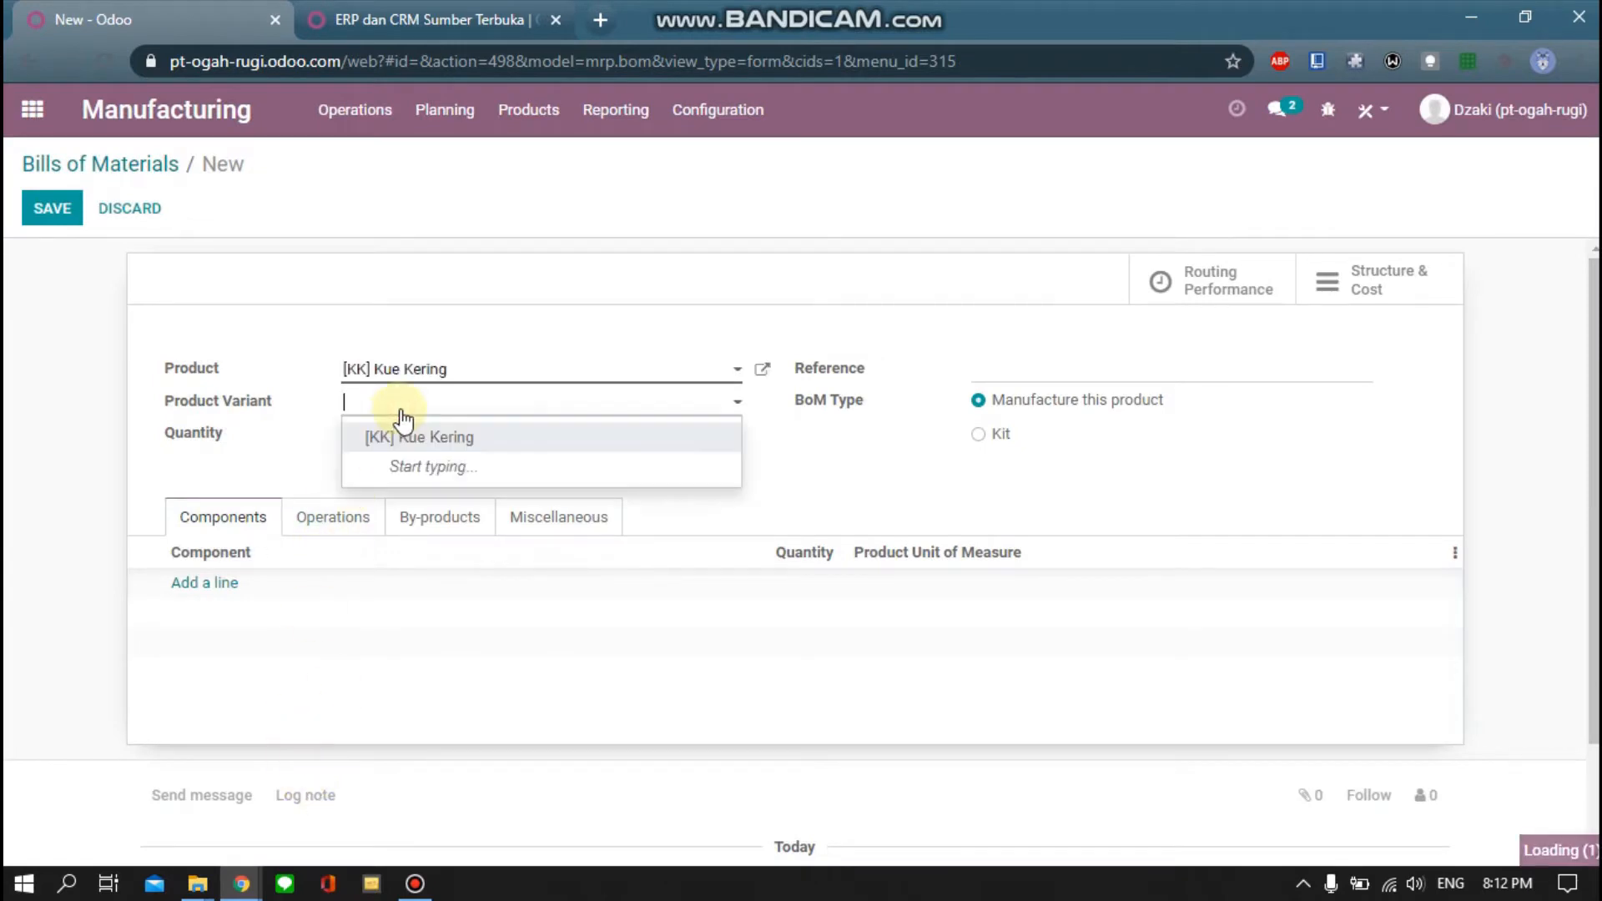
pyautogui.click(817, 482)
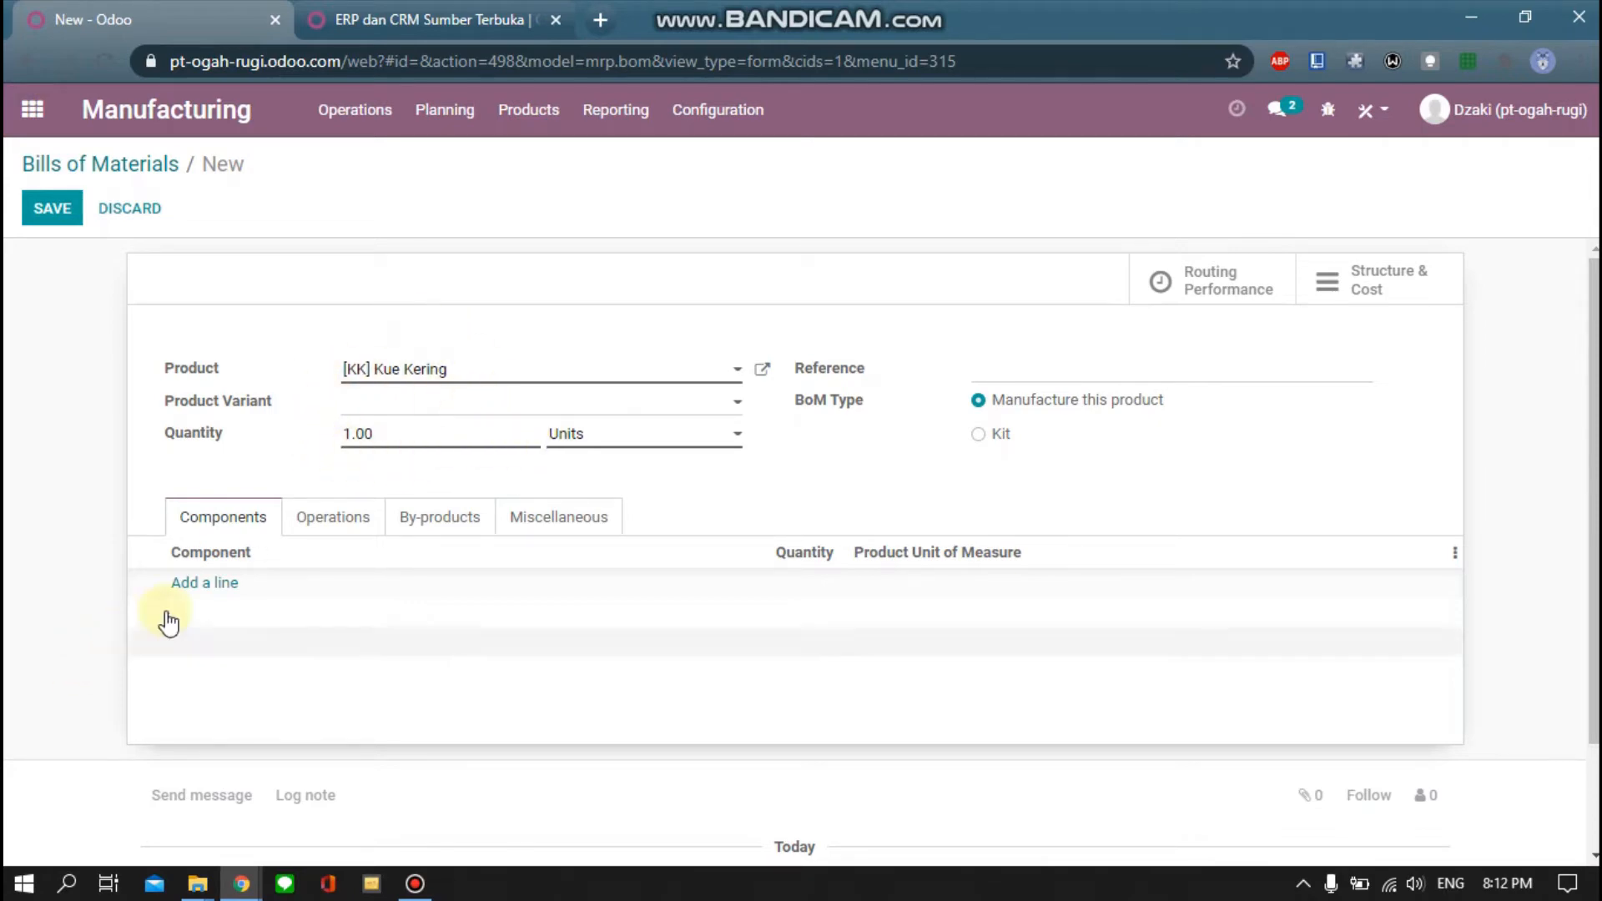
# Add Air, Gula and Telur as components of the Kue Kering bill
pyautogui.click(207, 585)
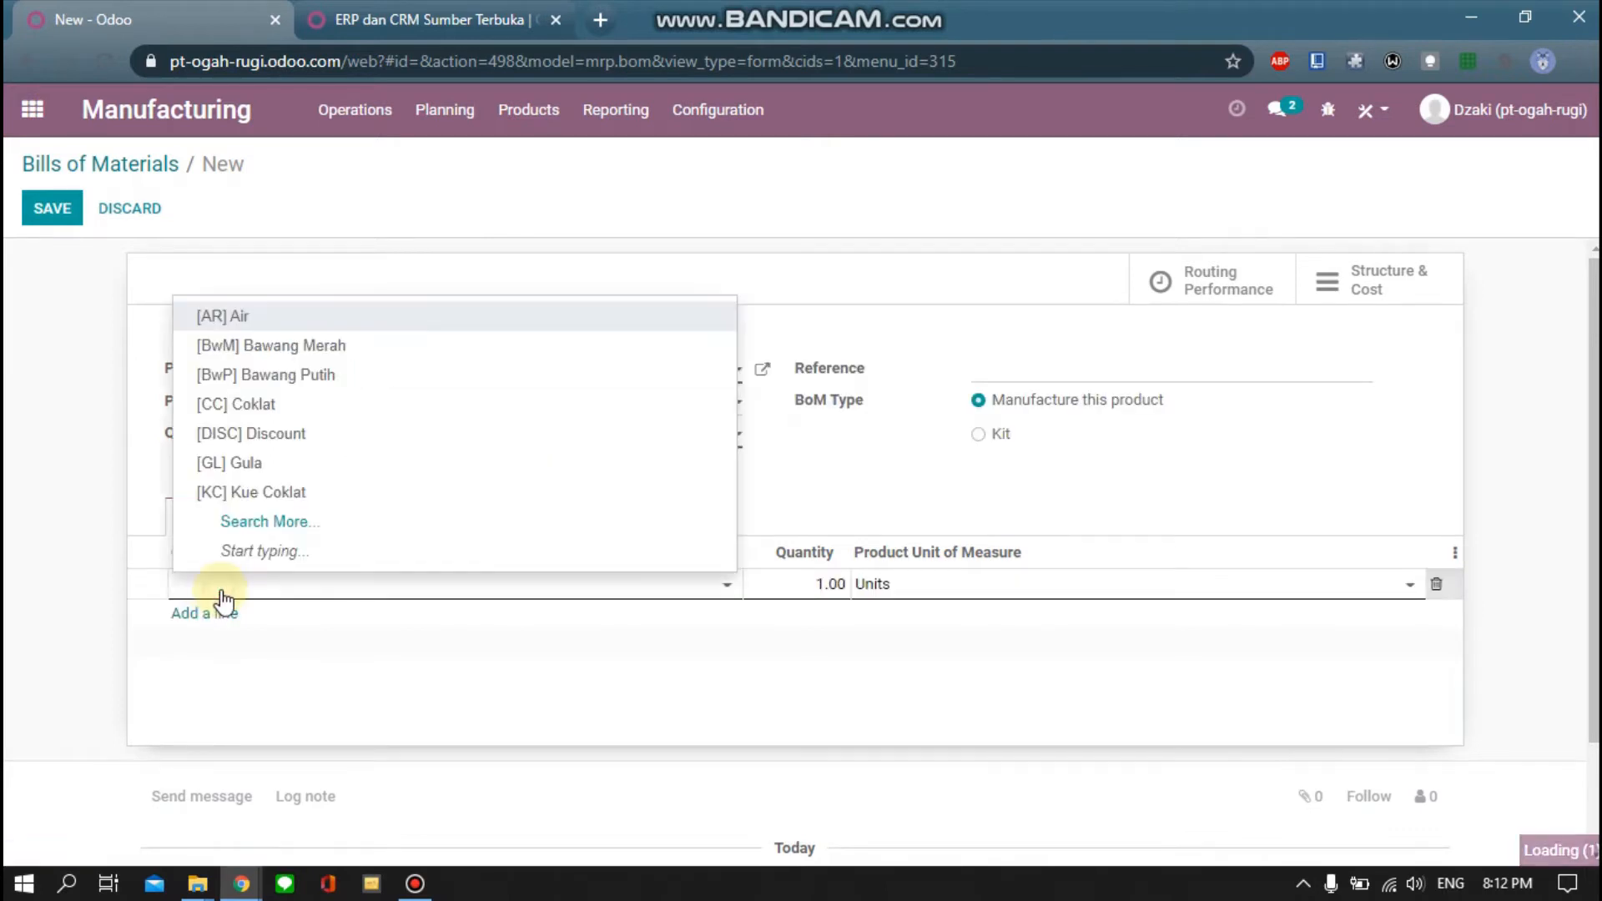
pyautogui.click(252, 320)
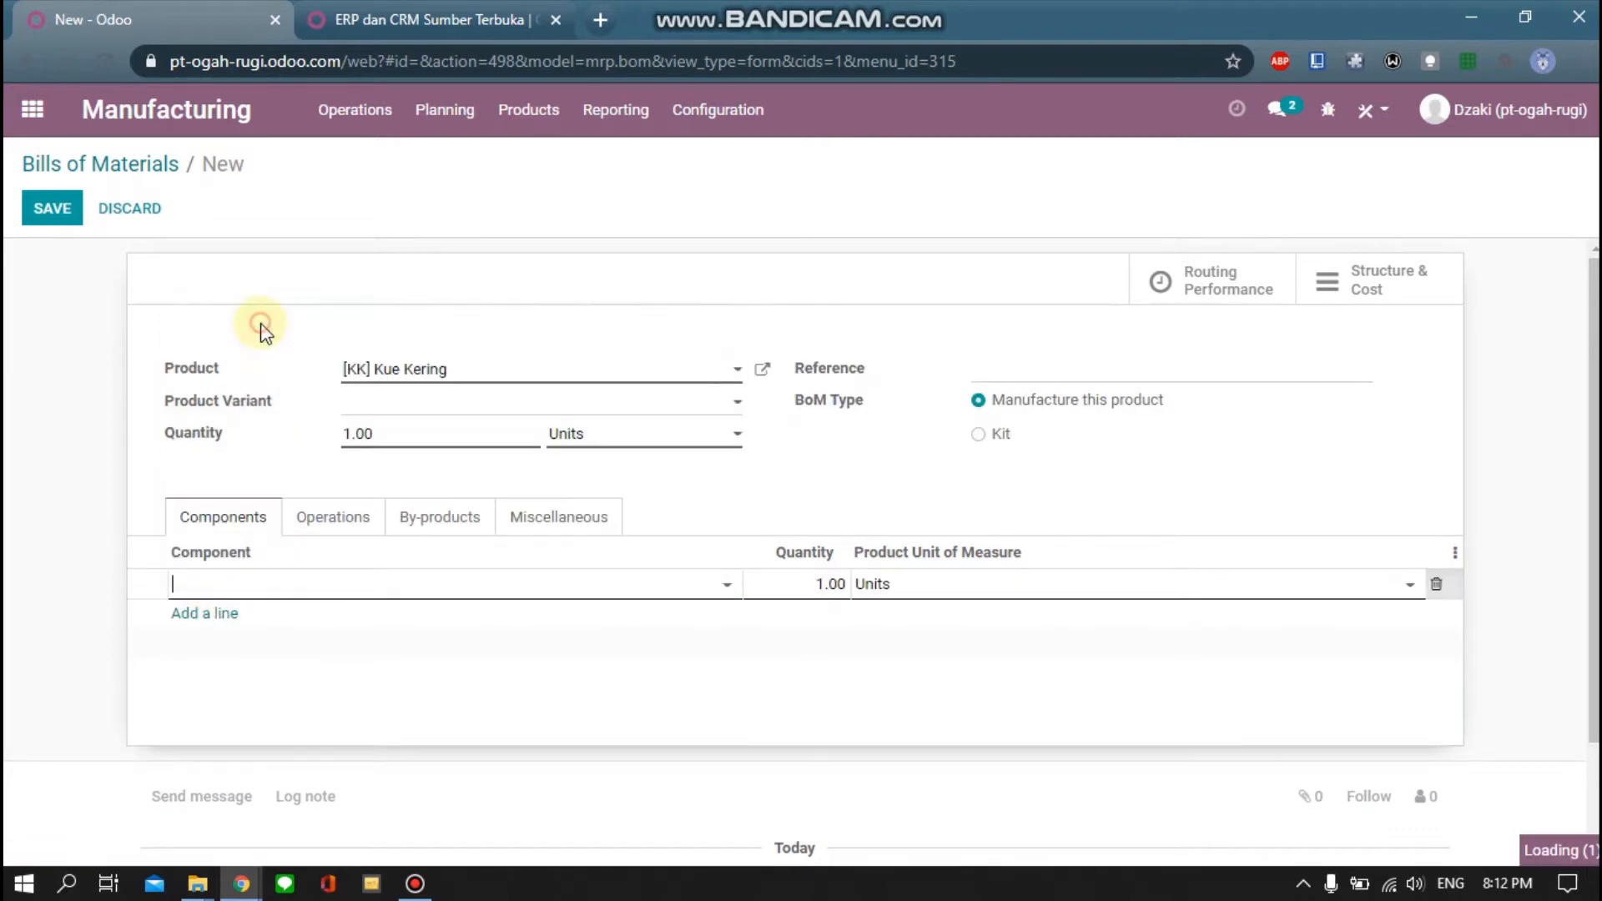
pyautogui.click(223, 615)
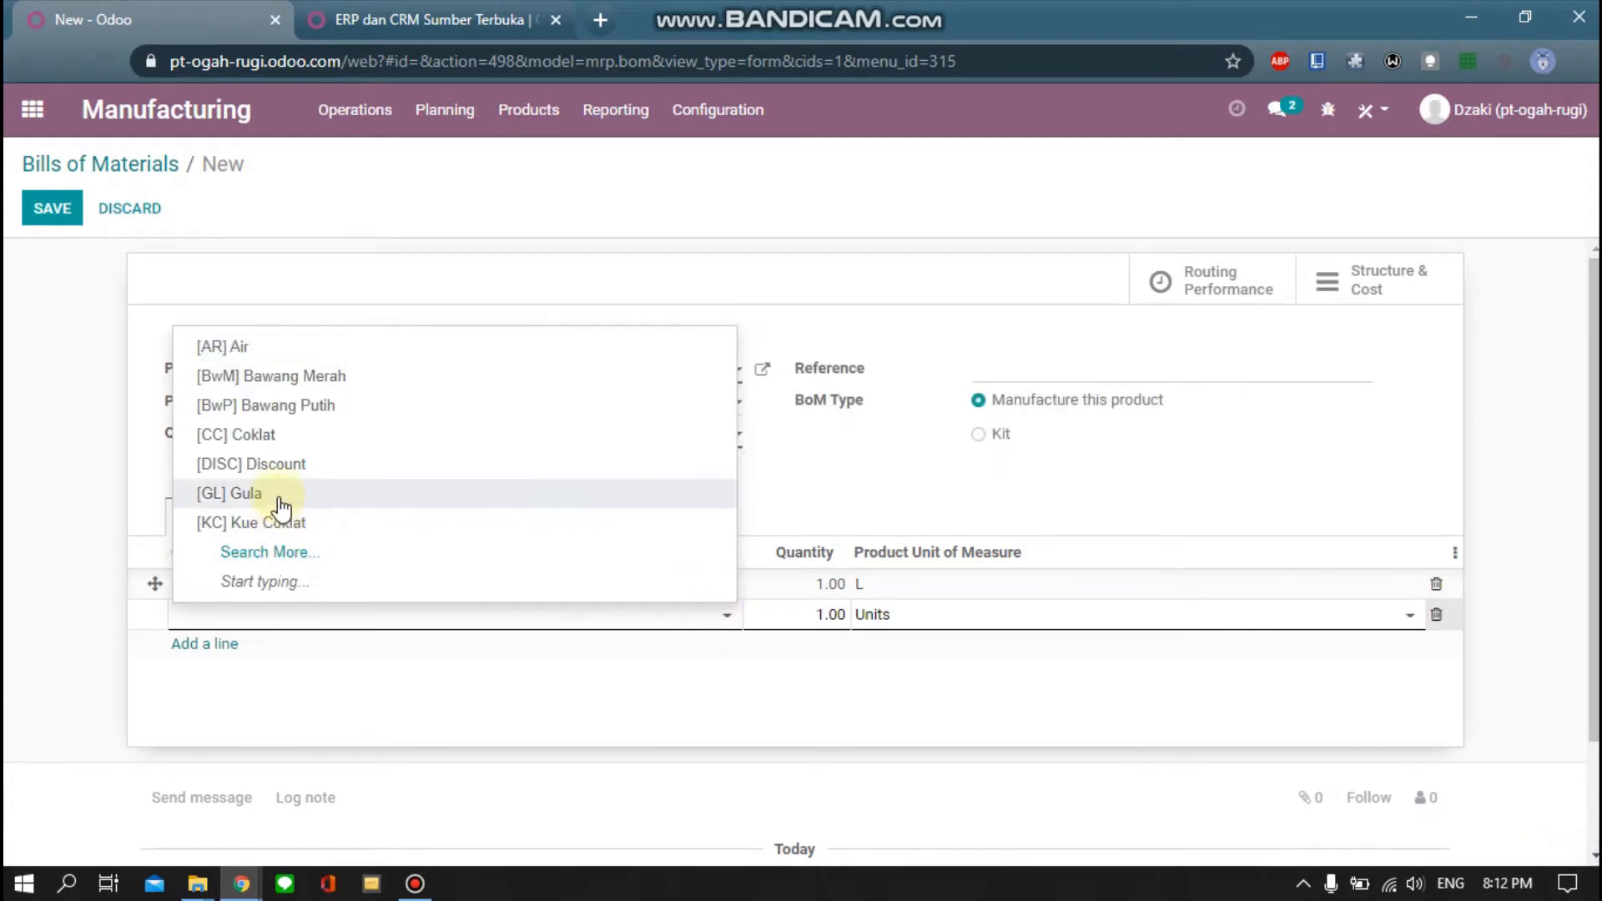
pyautogui.click(275, 496)
pyautogui.click(218, 644)
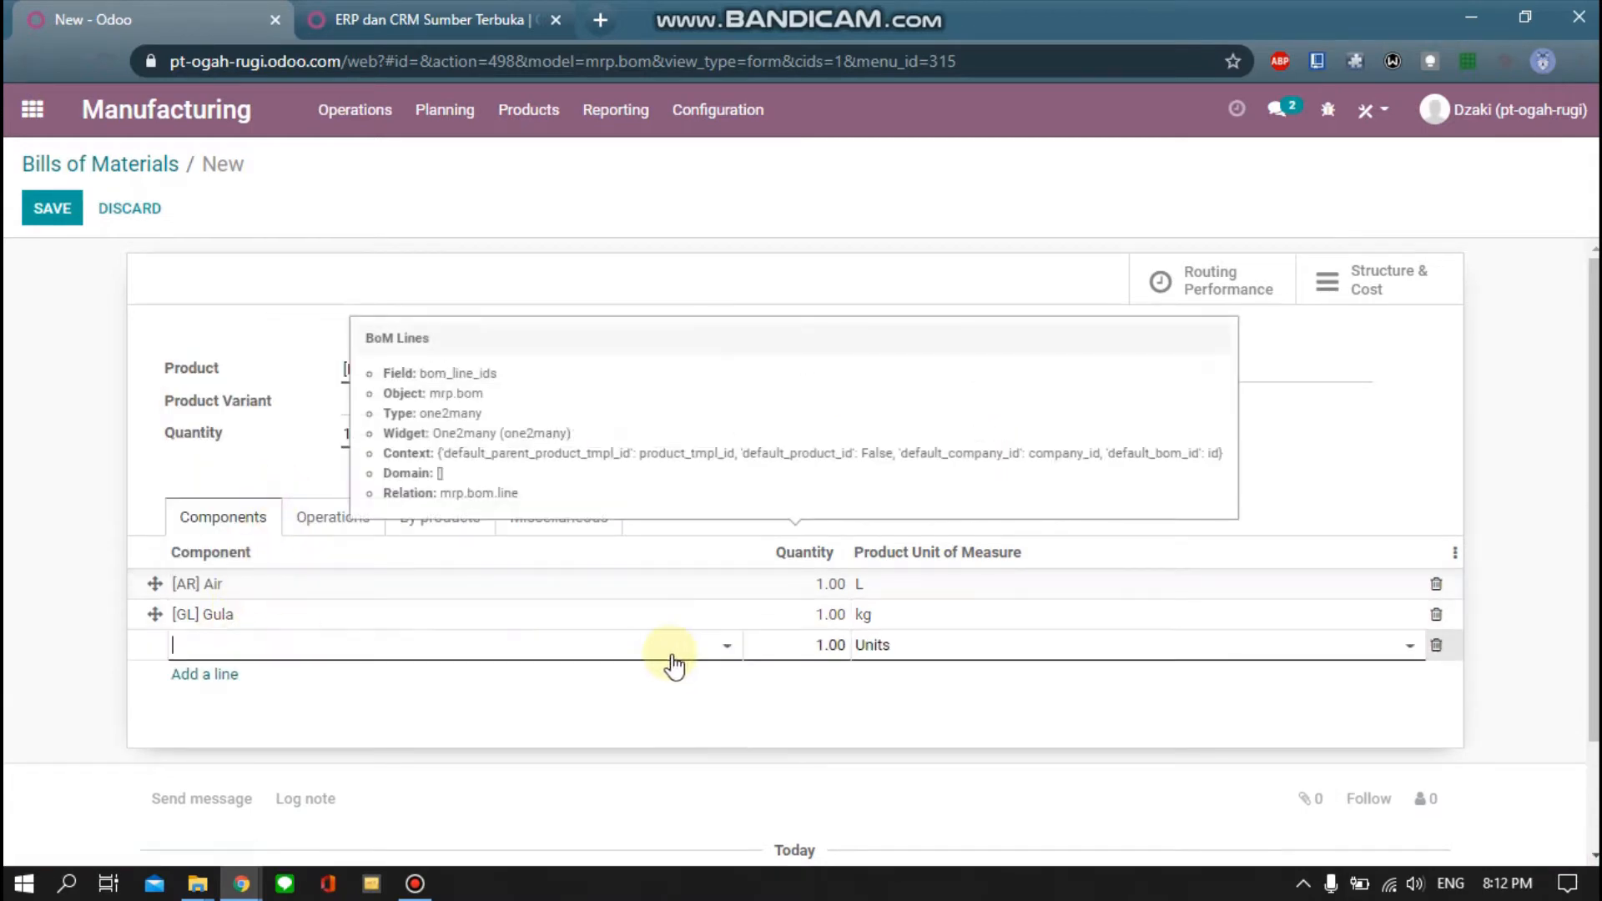
pyautogui.click(719, 647)
pyautogui.click(343, 582)
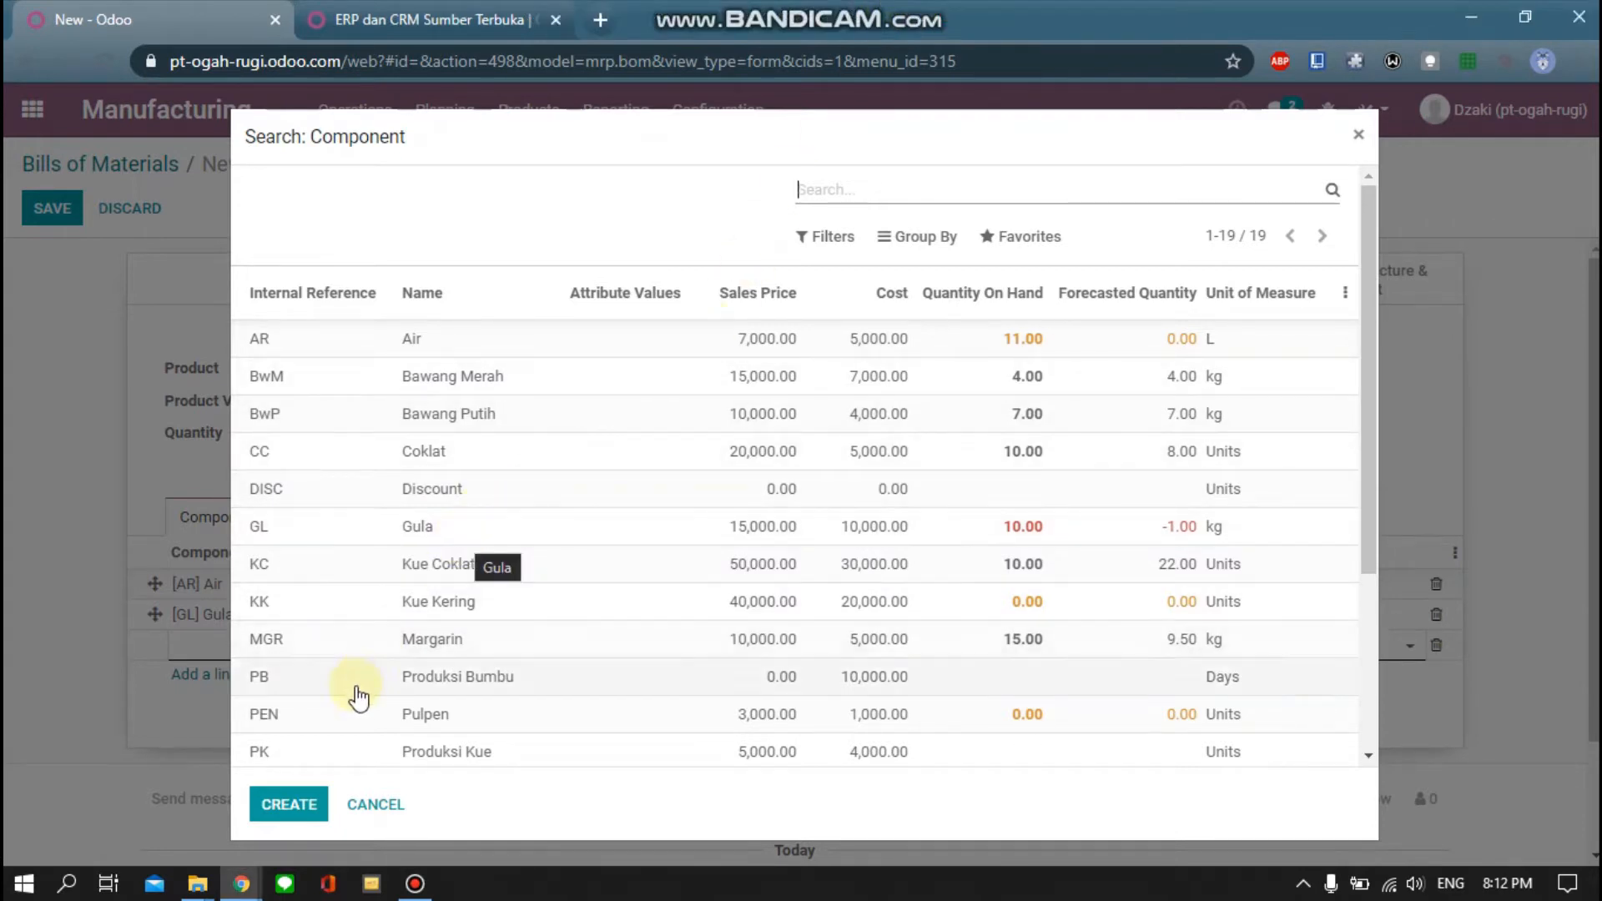
pyautogui.scroll(-3, 427, 599)
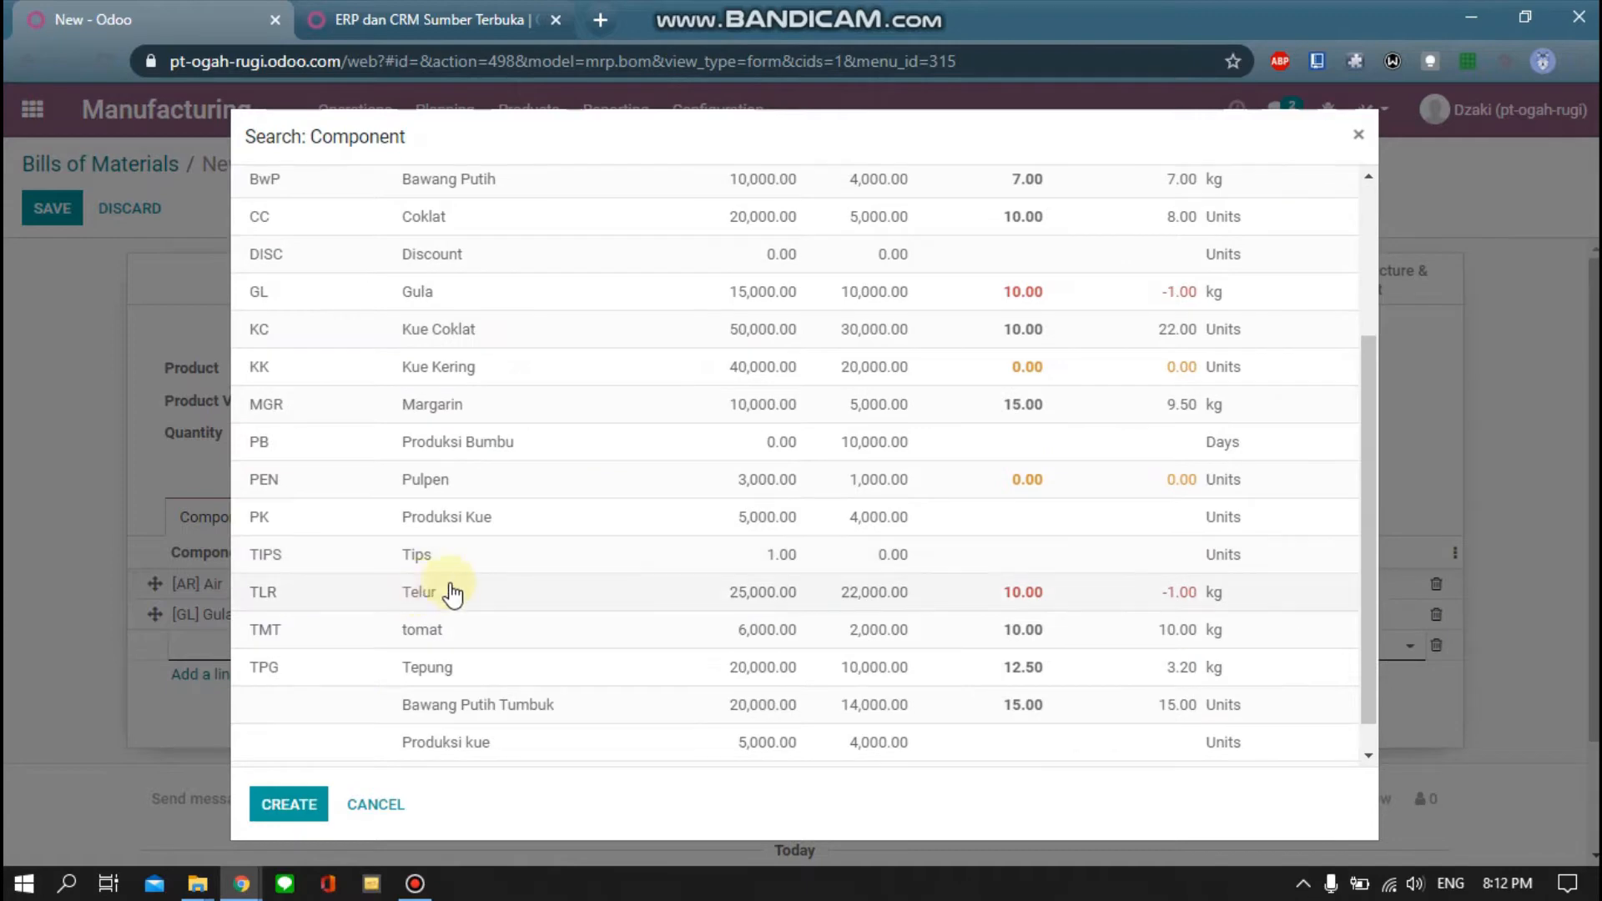
pyautogui.click(454, 597)
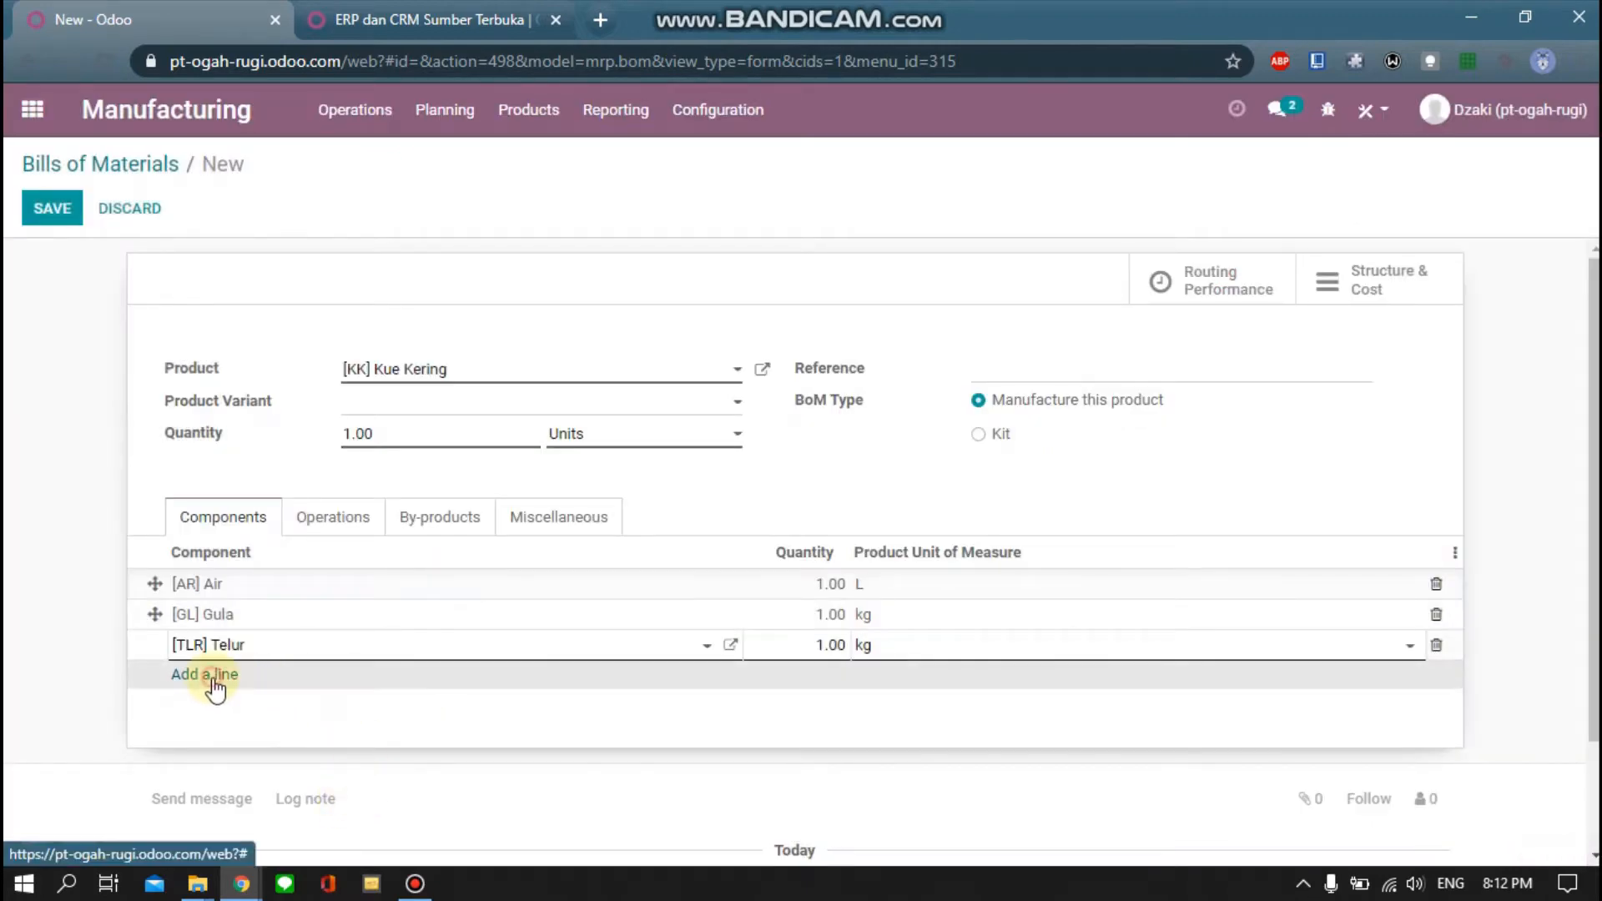
# Add Tepung, Margarin and Produksi Kue as the remaining components
pyautogui.click(214, 677)
pyautogui.click(726, 678)
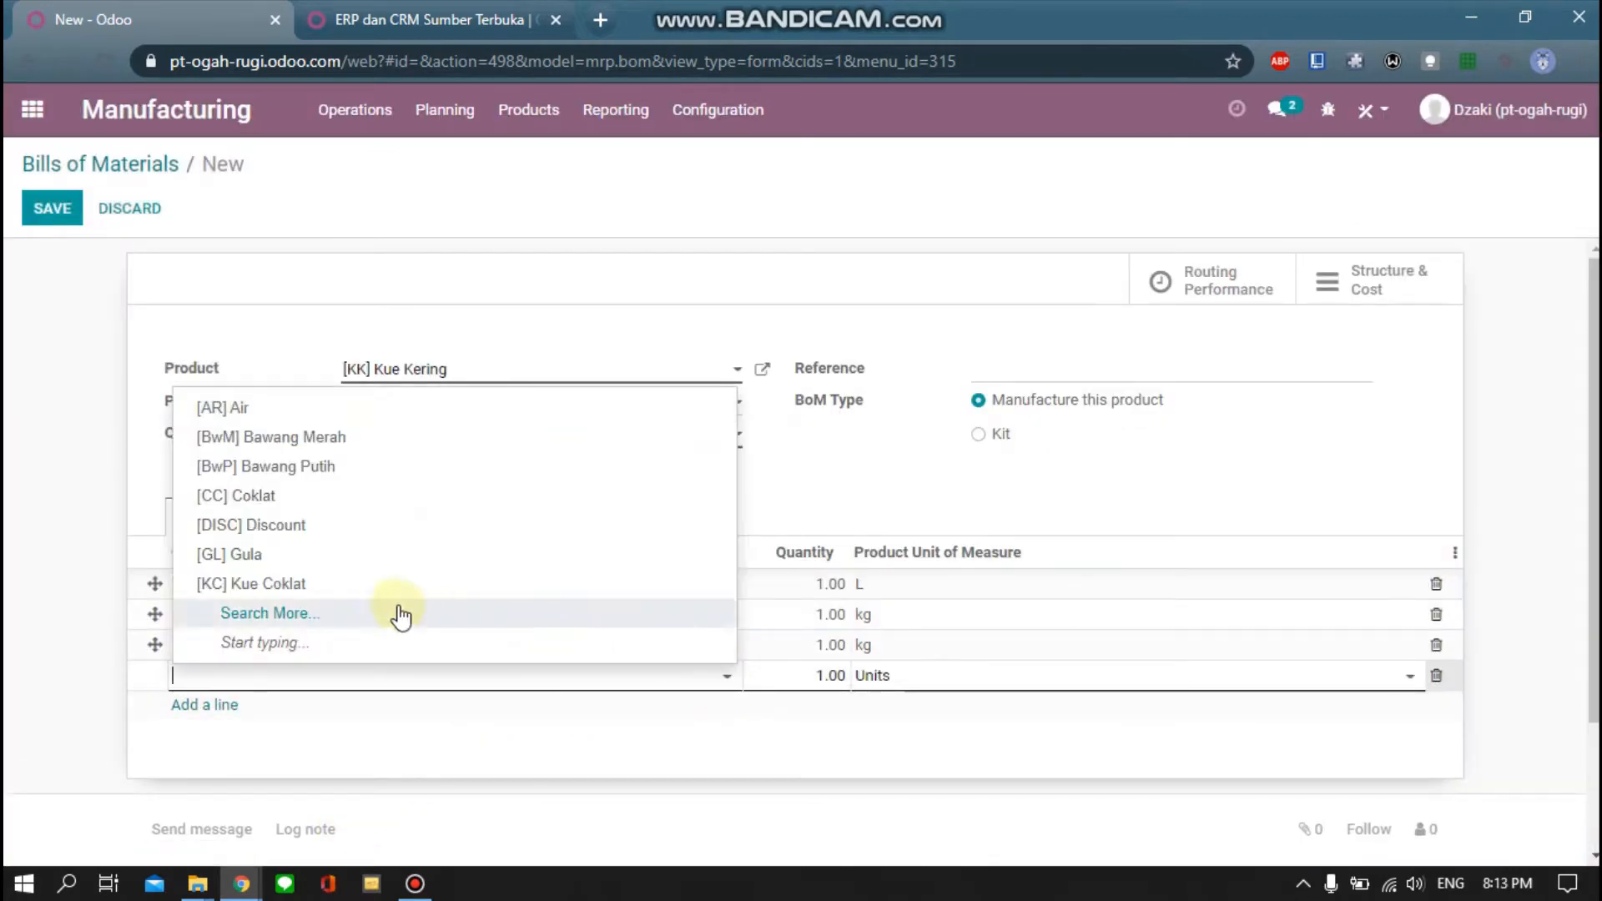
pyautogui.click(307, 615)
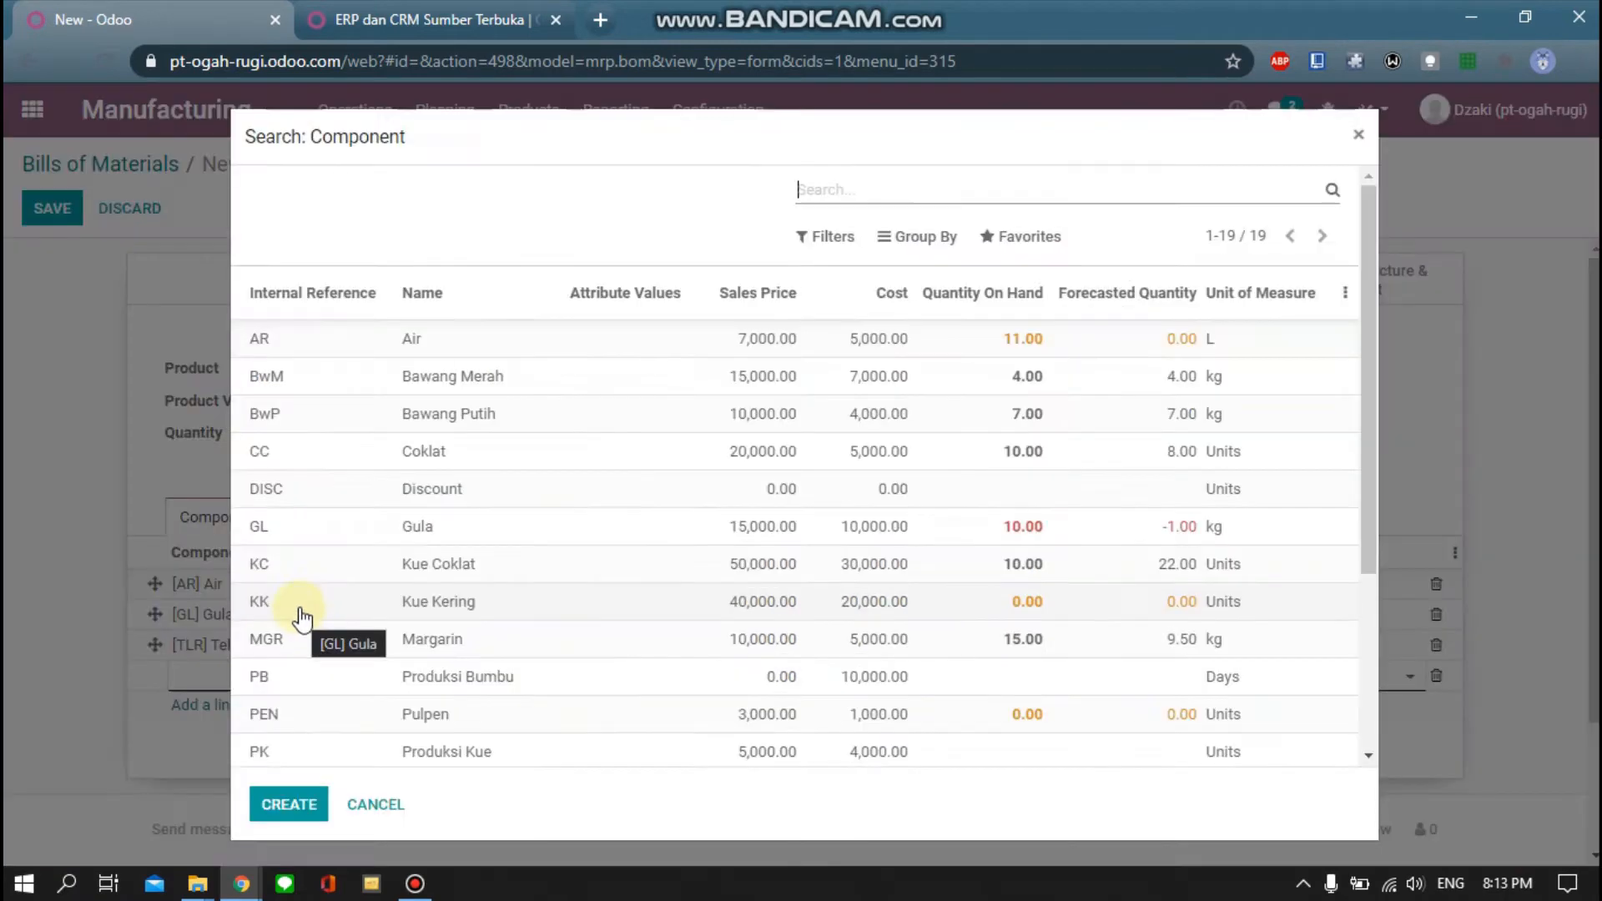
pyautogui.scroll(-3, 317, 550)
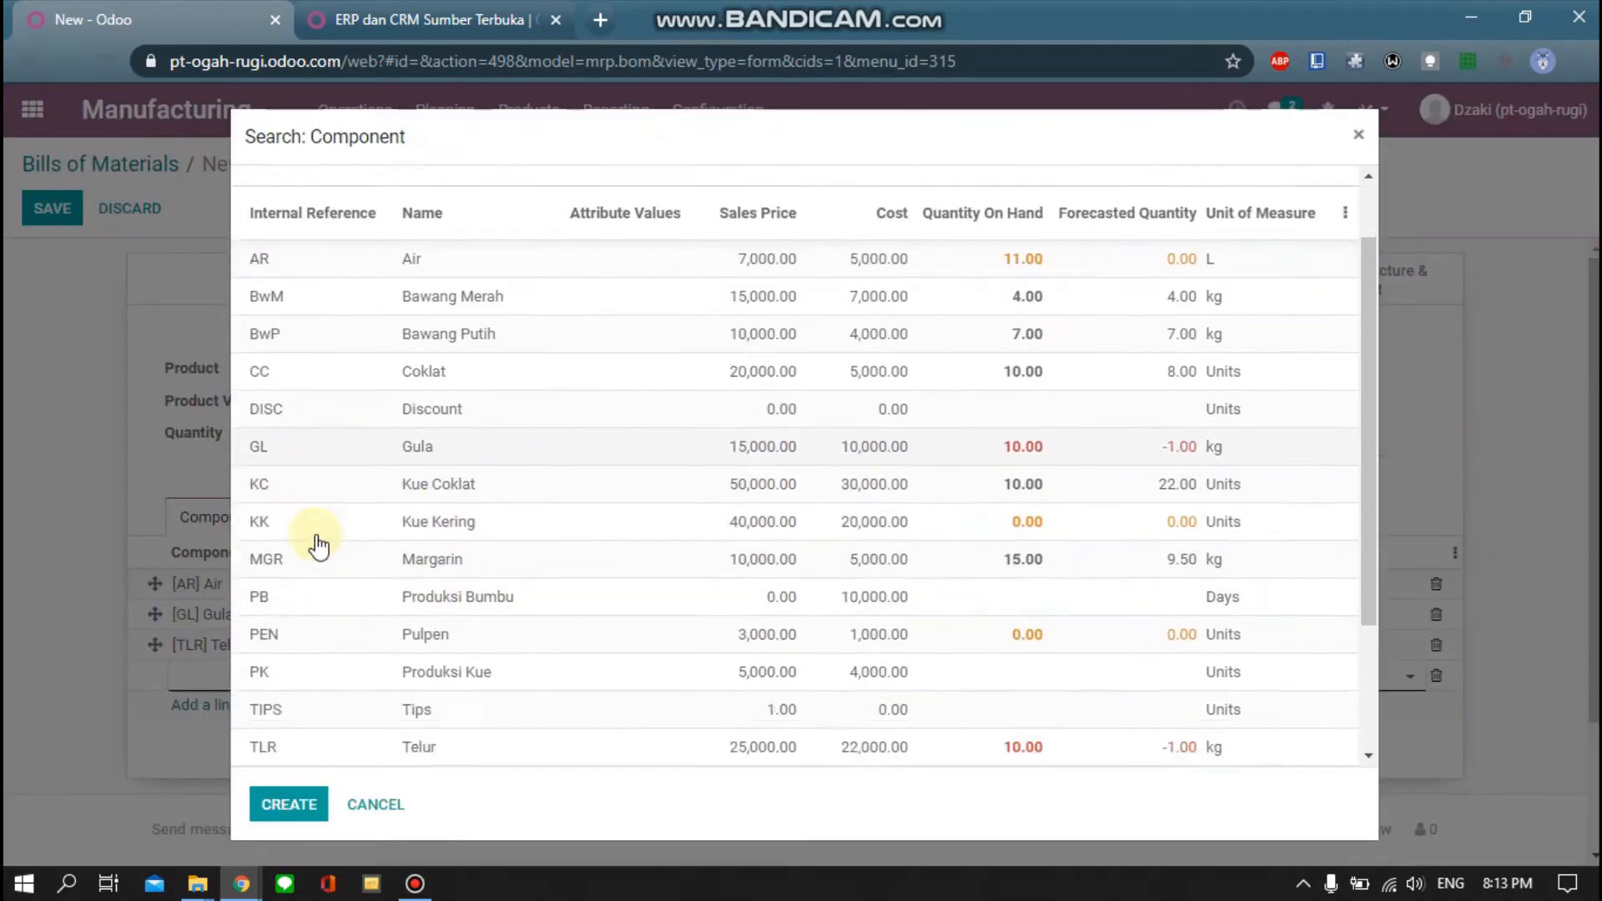
pyautogui.click(378, 638)
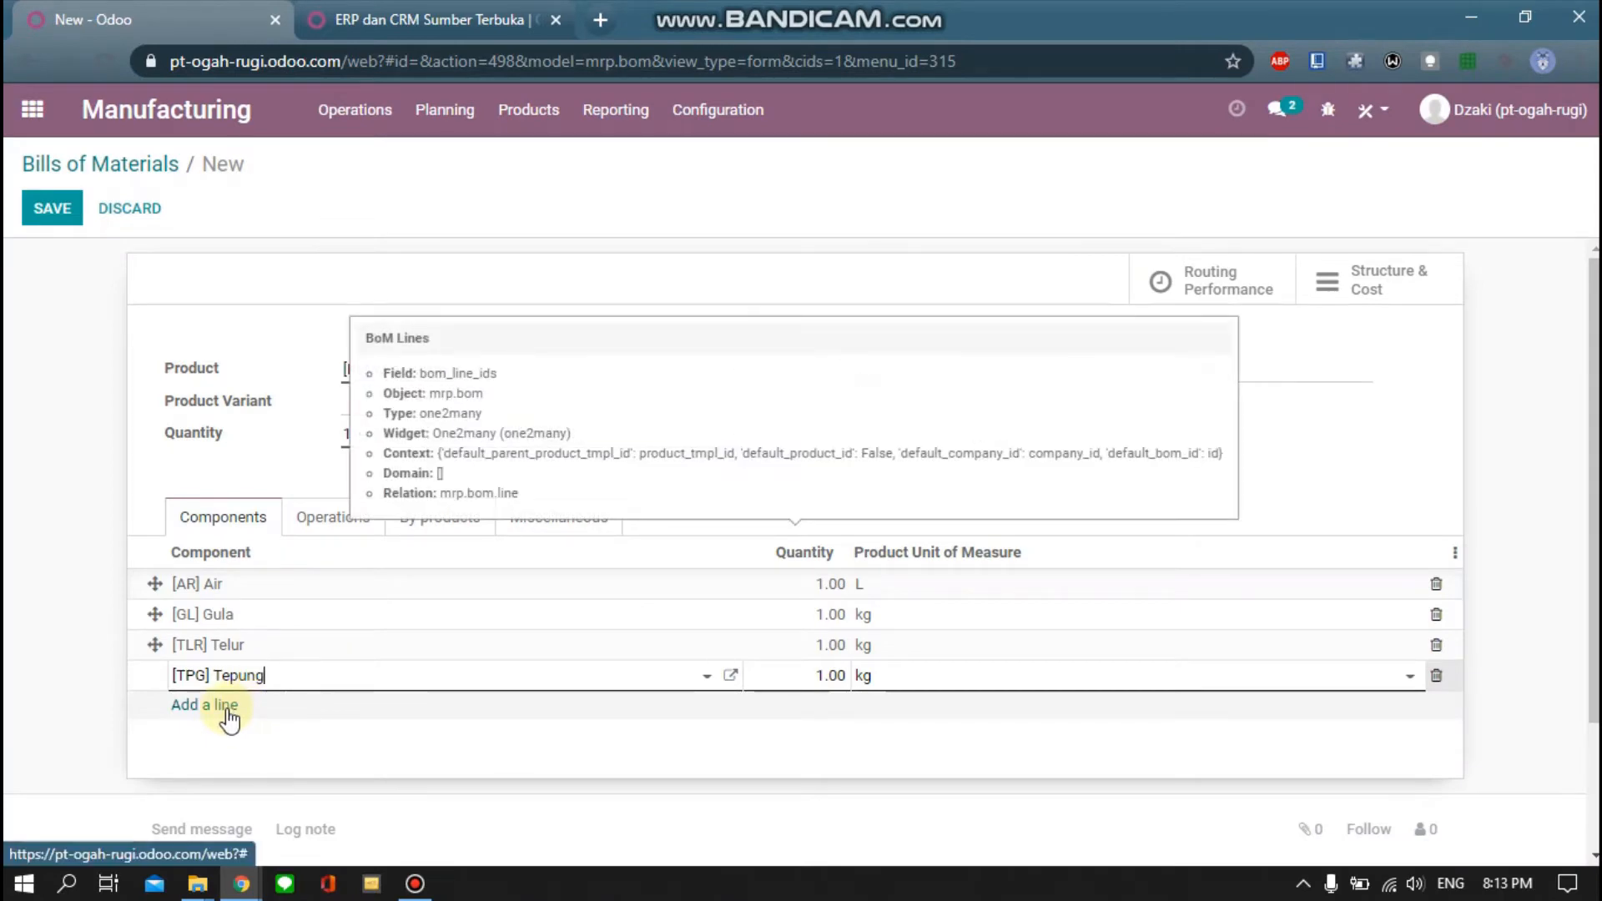
pyautogui.click(227, 711)
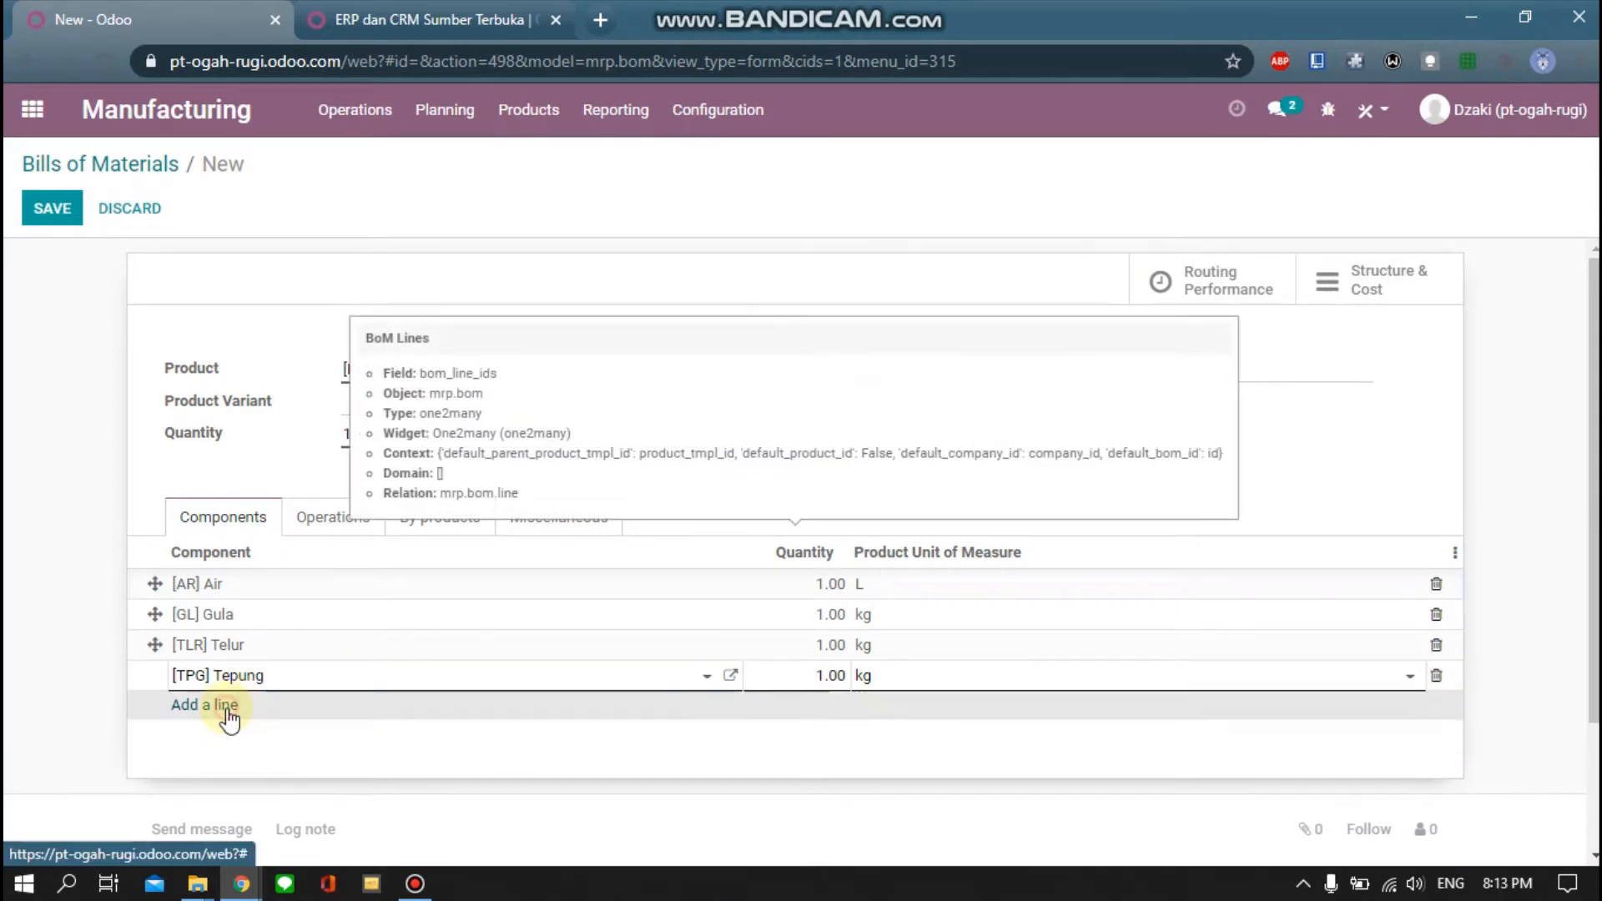
pyautogui.click(731, 709)
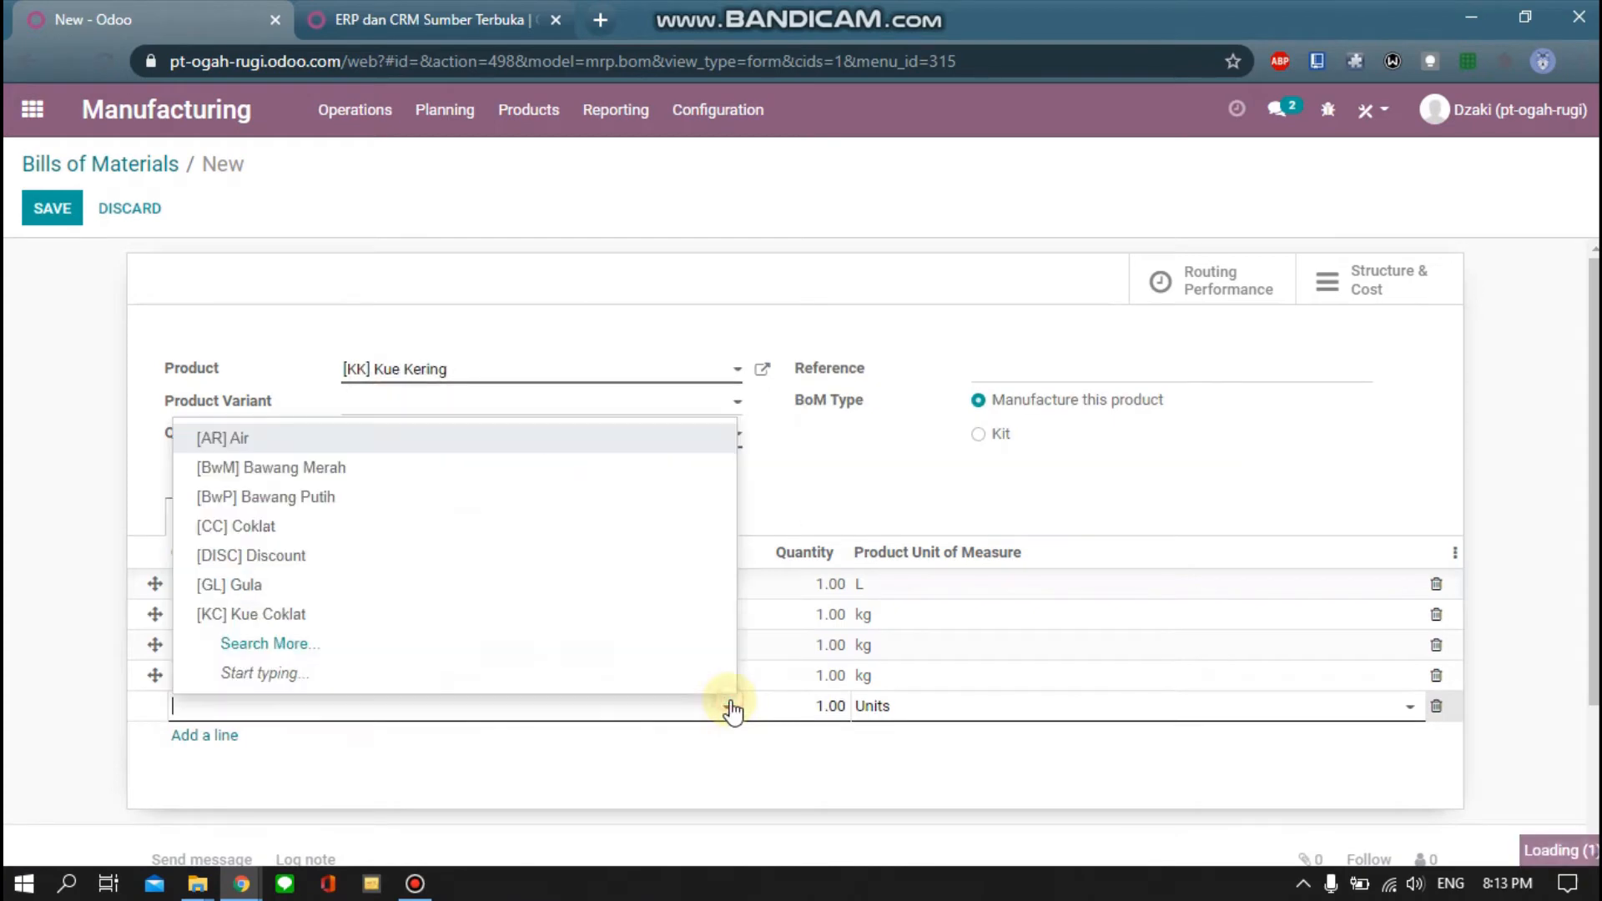
pyautogui.click(310, 650)
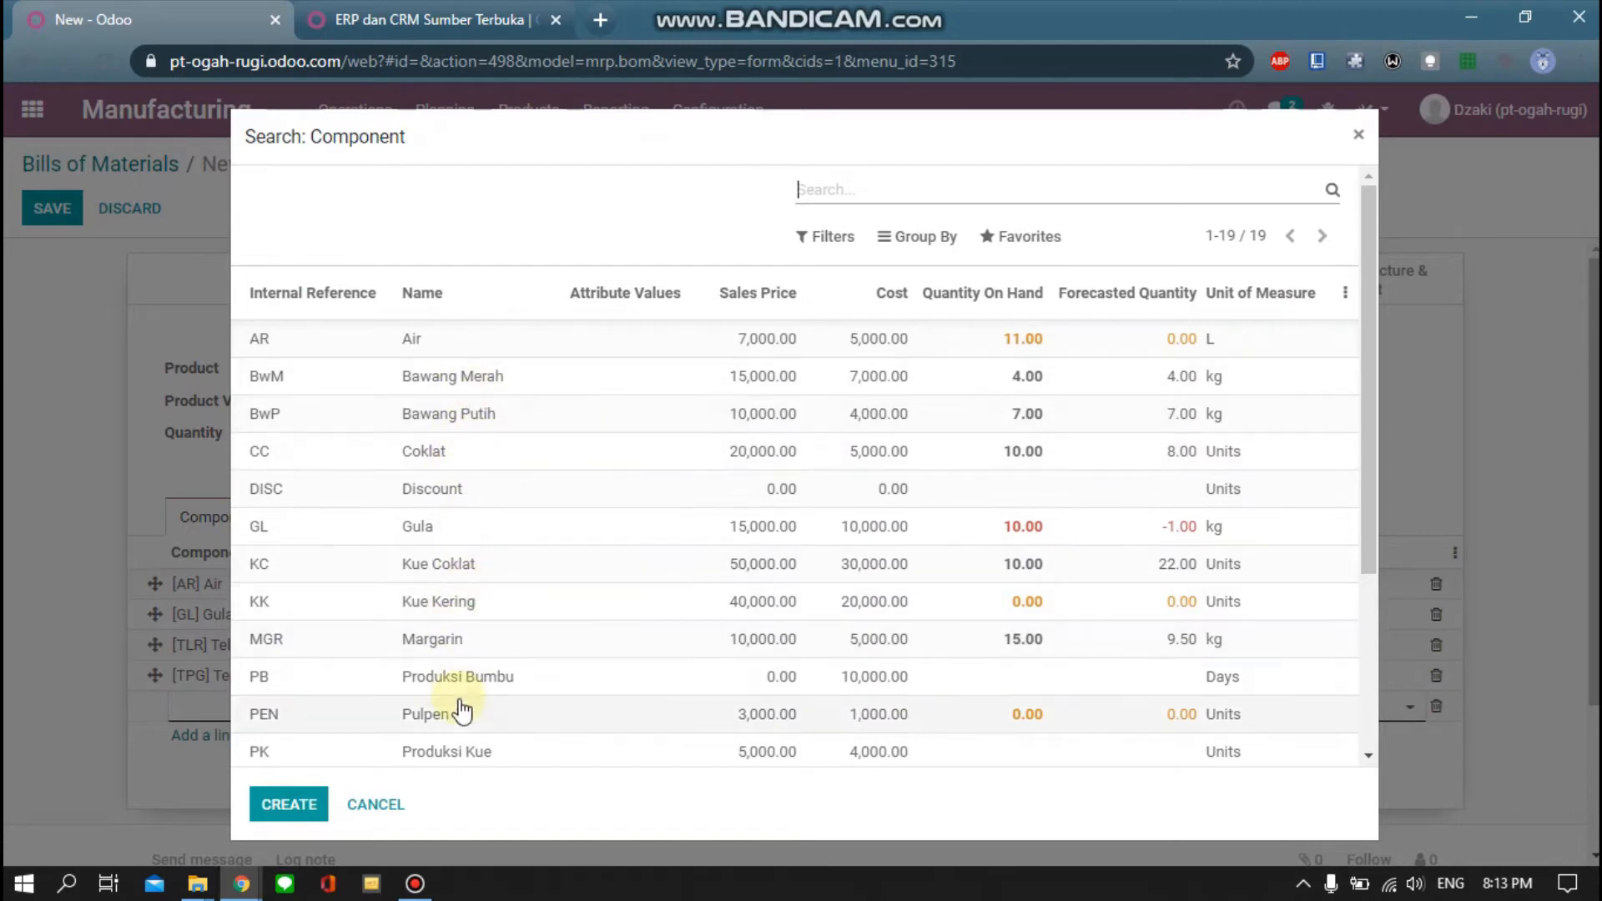
pyautogui.click(467, 637)
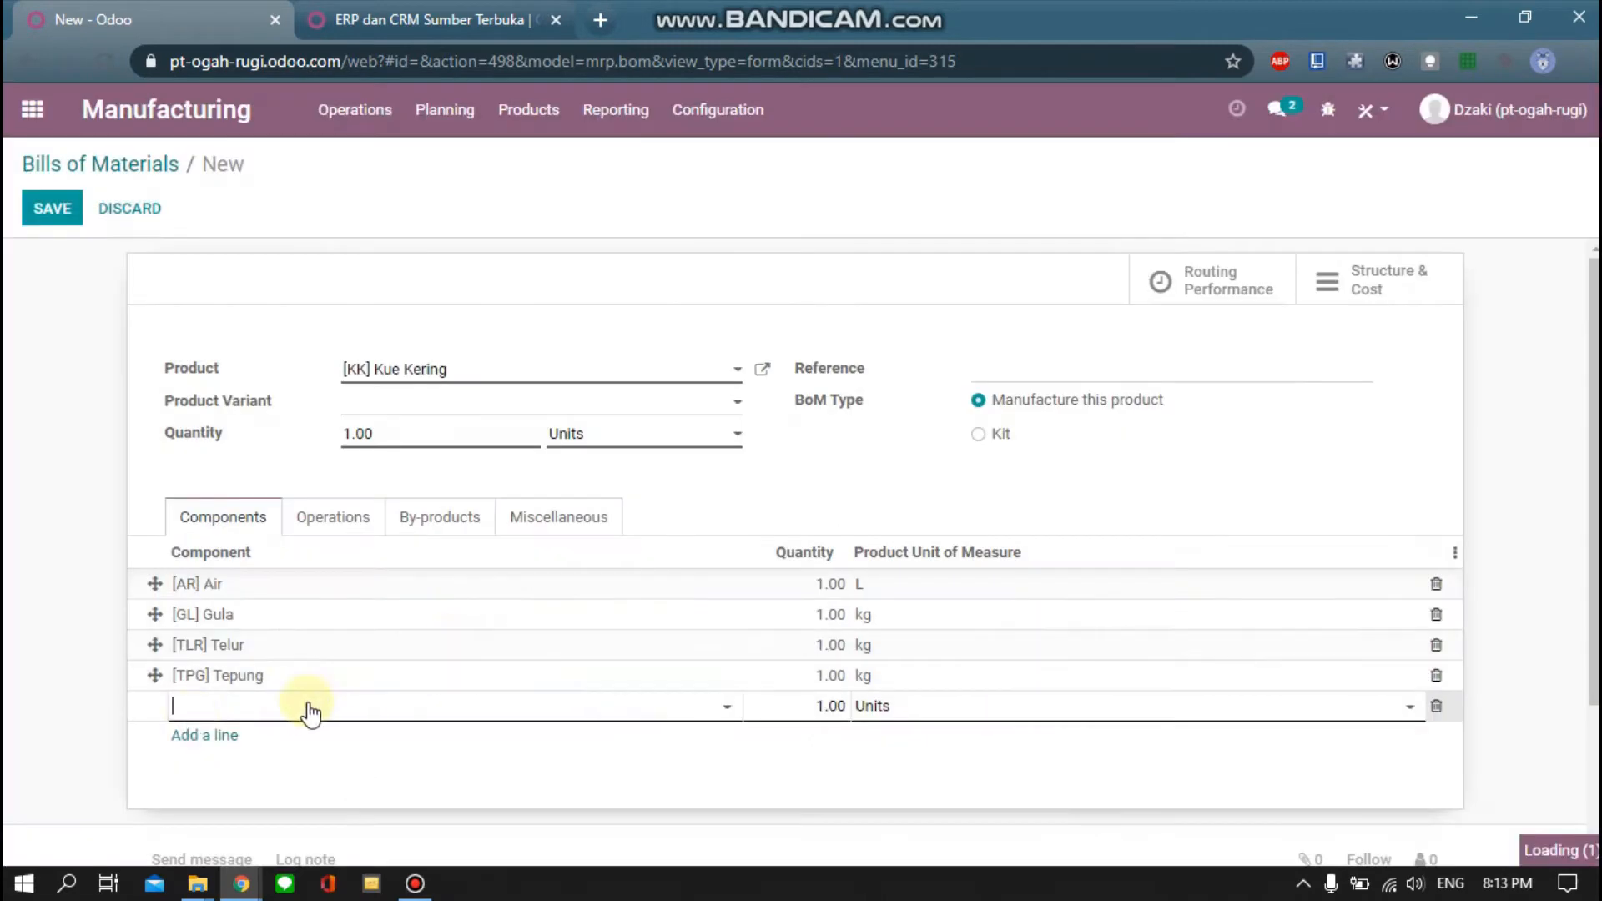
pyautogui.click(198, 738)
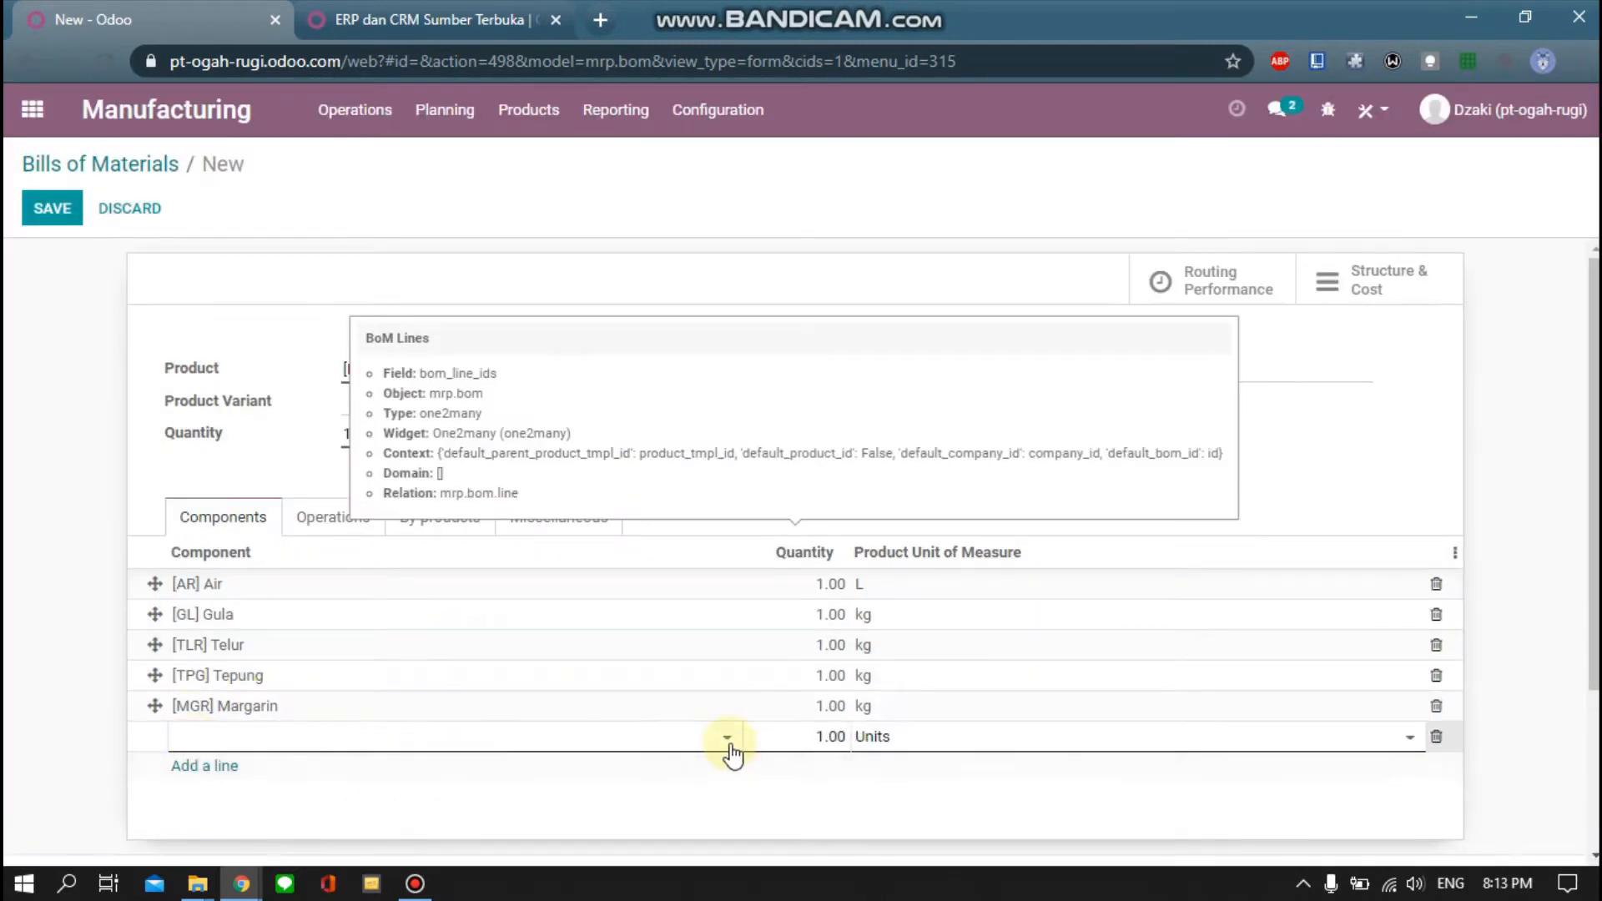
pyautogui.click(732, 751)
pyautogui.click(455, 684)
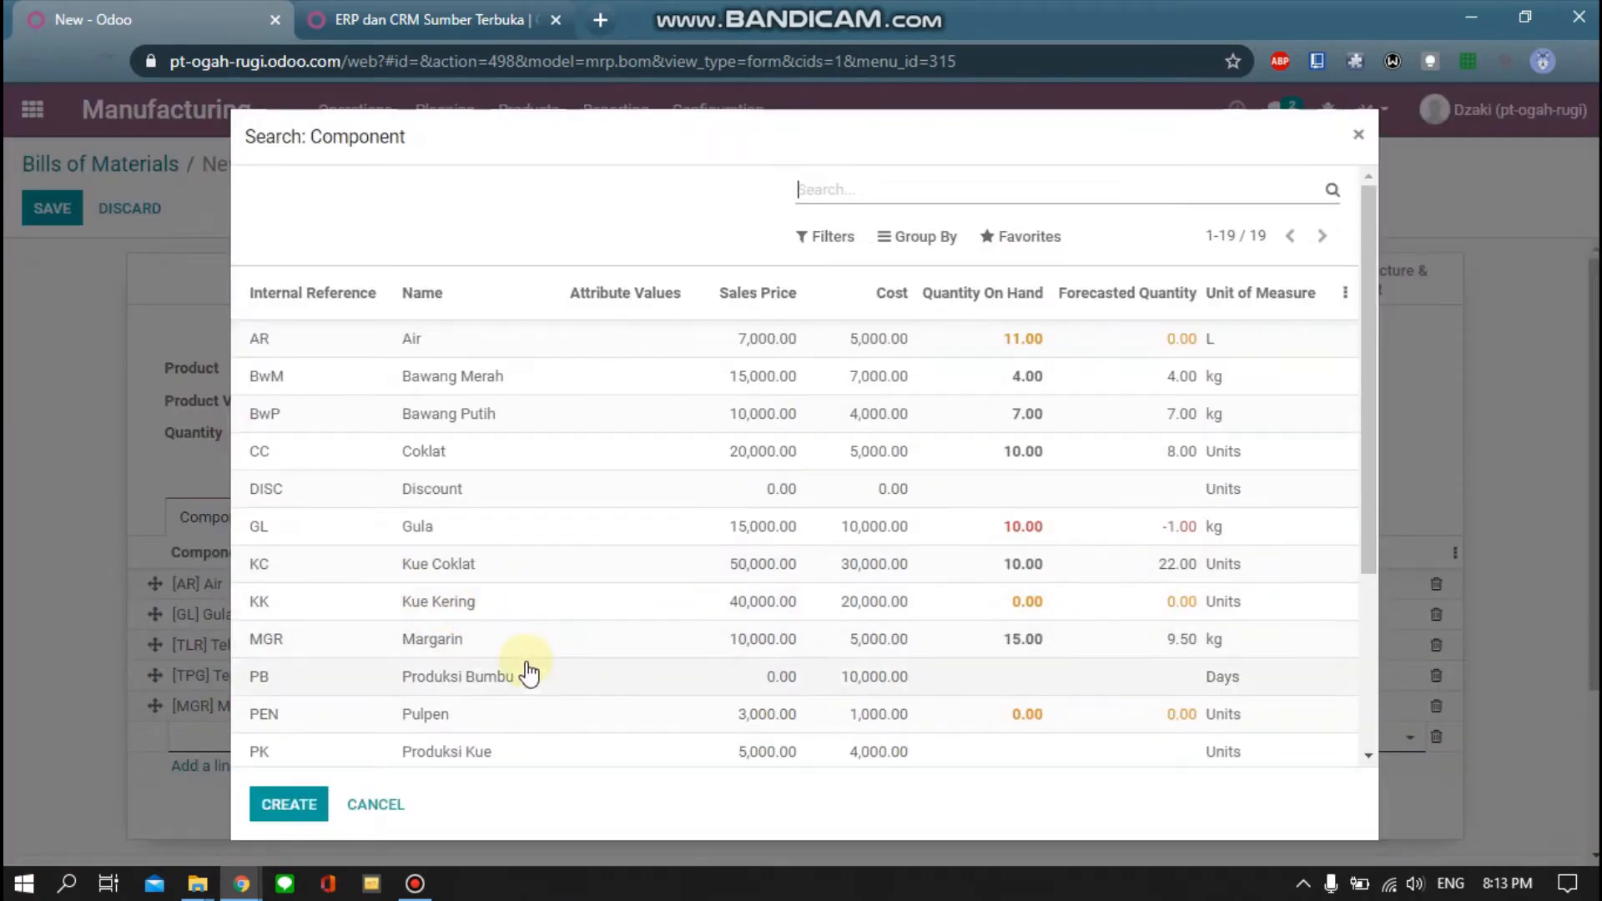
pyautogui.click(454, 751)
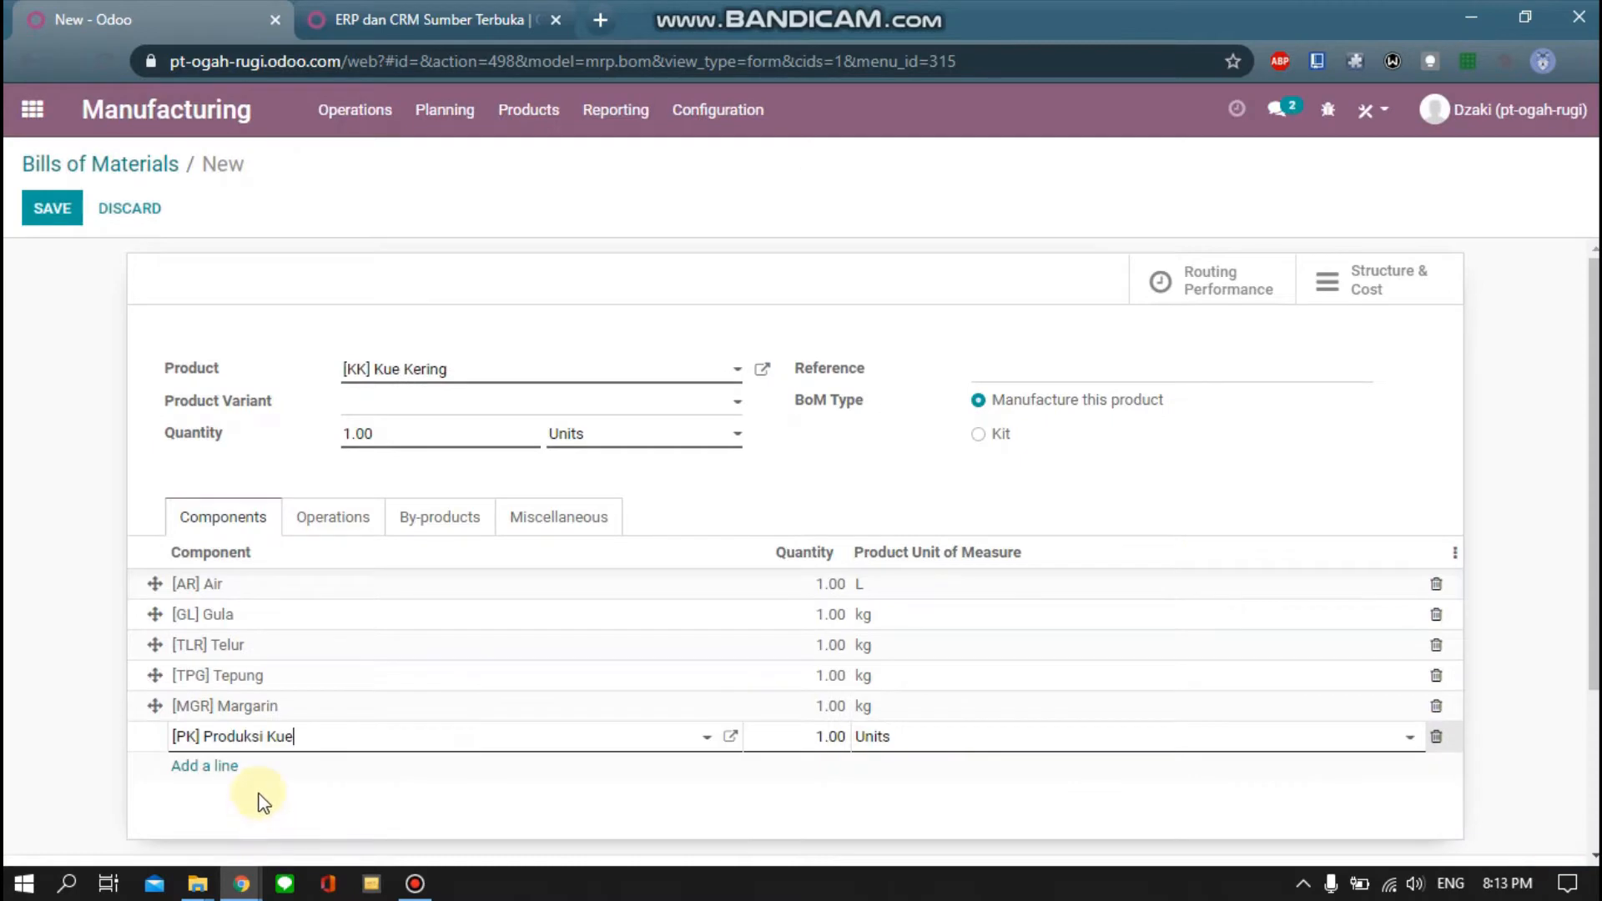
pyautogui.click(828, 797)
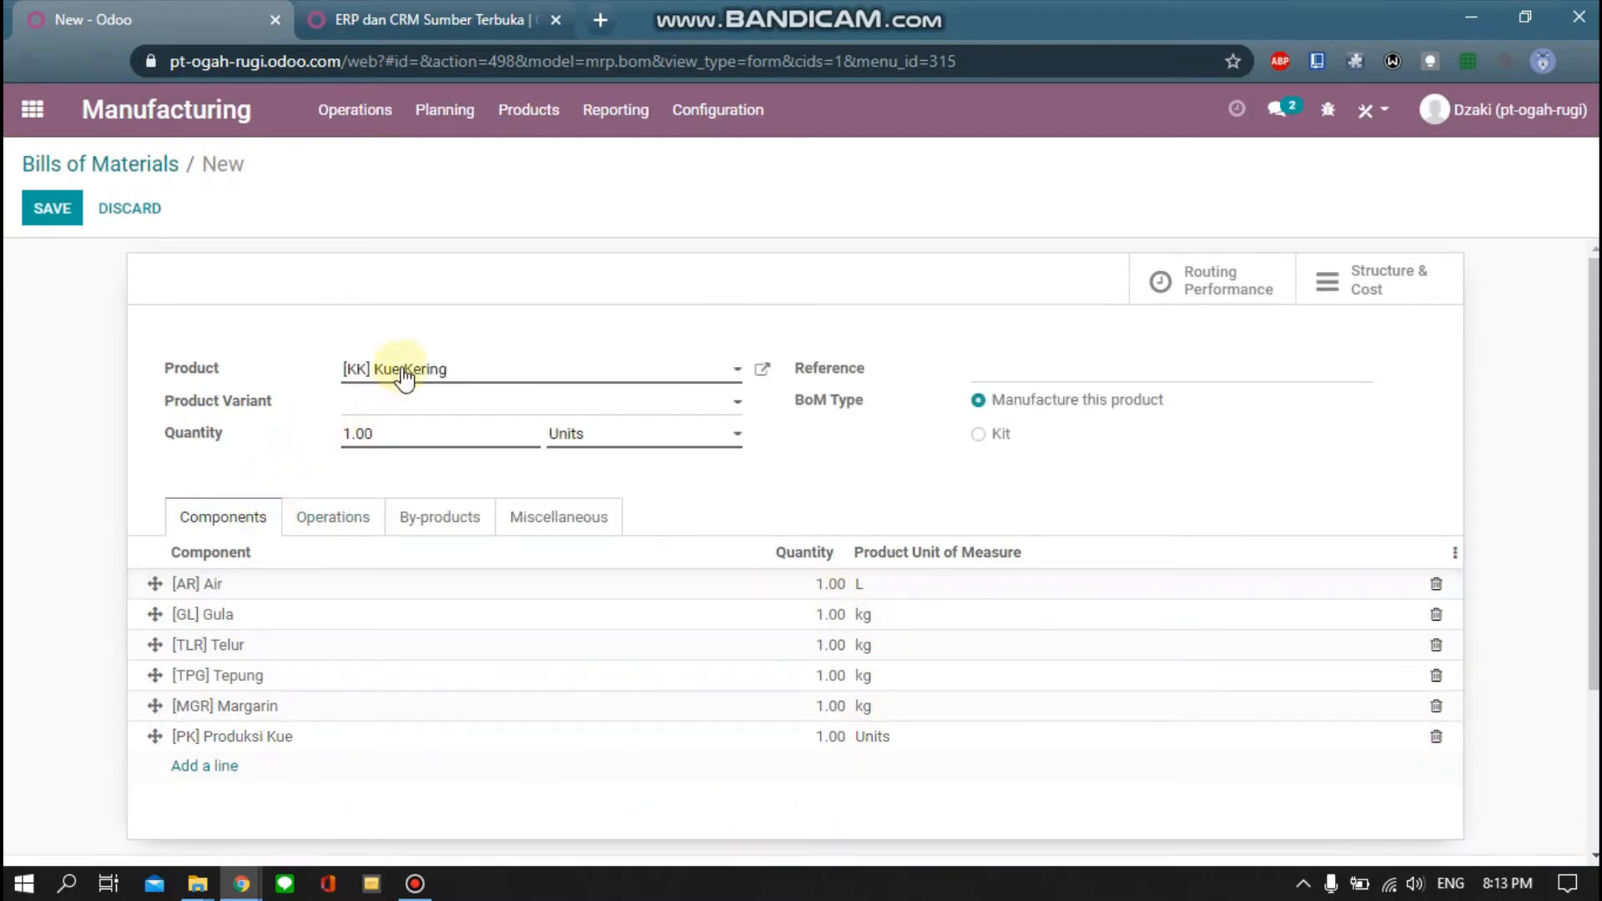
# Set component quantities to Gula 0.50, Telur 0.30, Tepung 0.80 and Margarin 0.50 kg
pyautogui.click(833, 616)
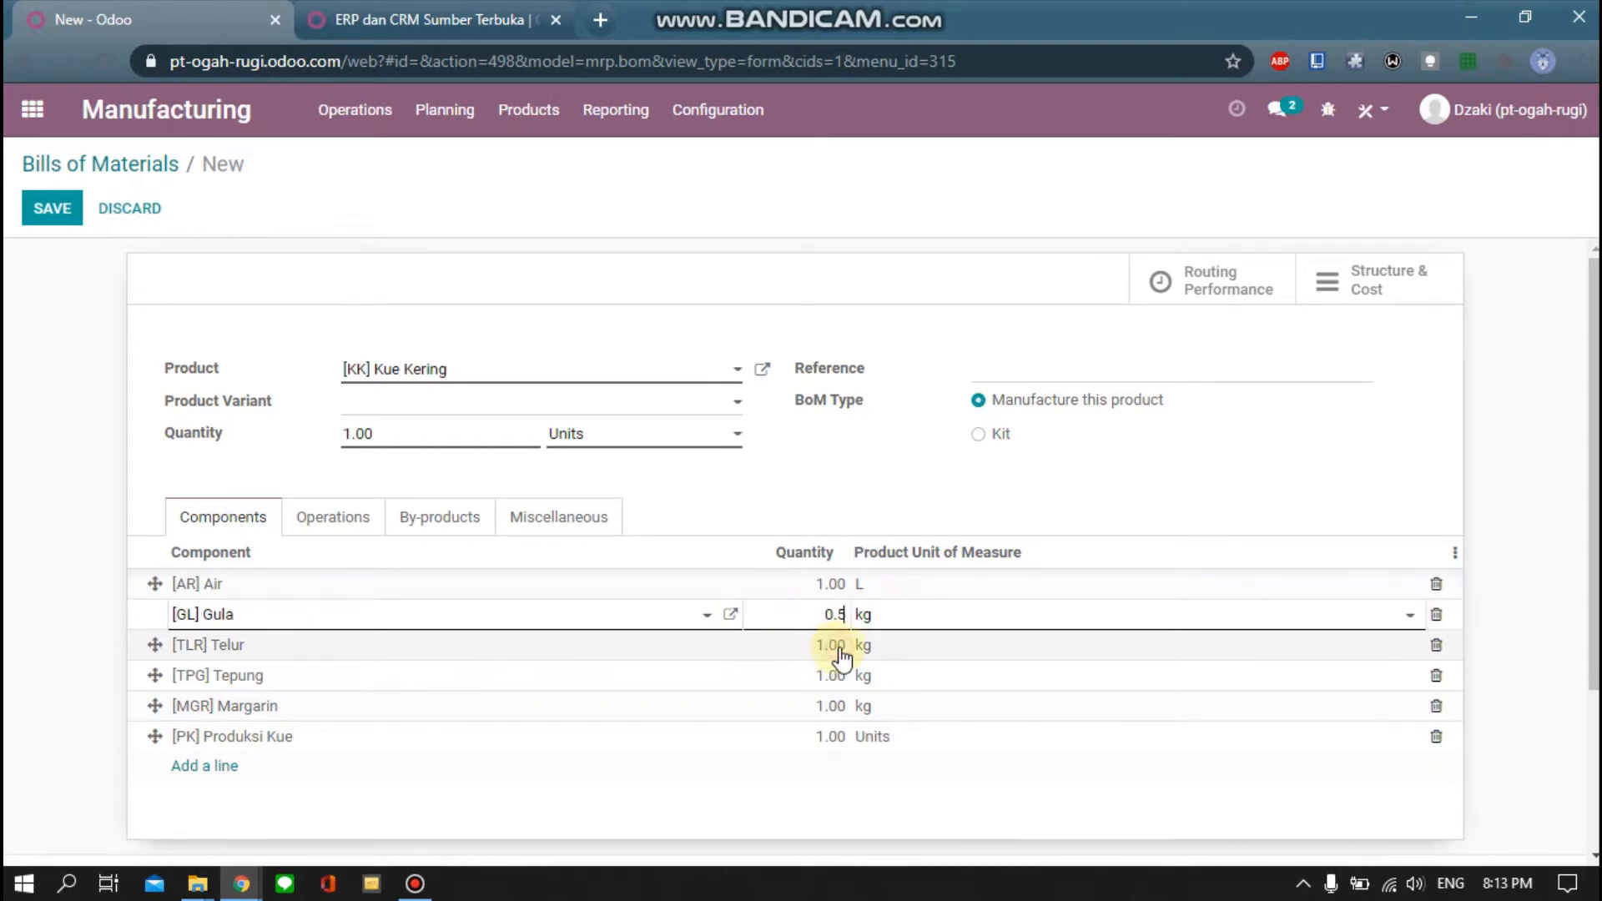
pyautogui.click(837, 647)
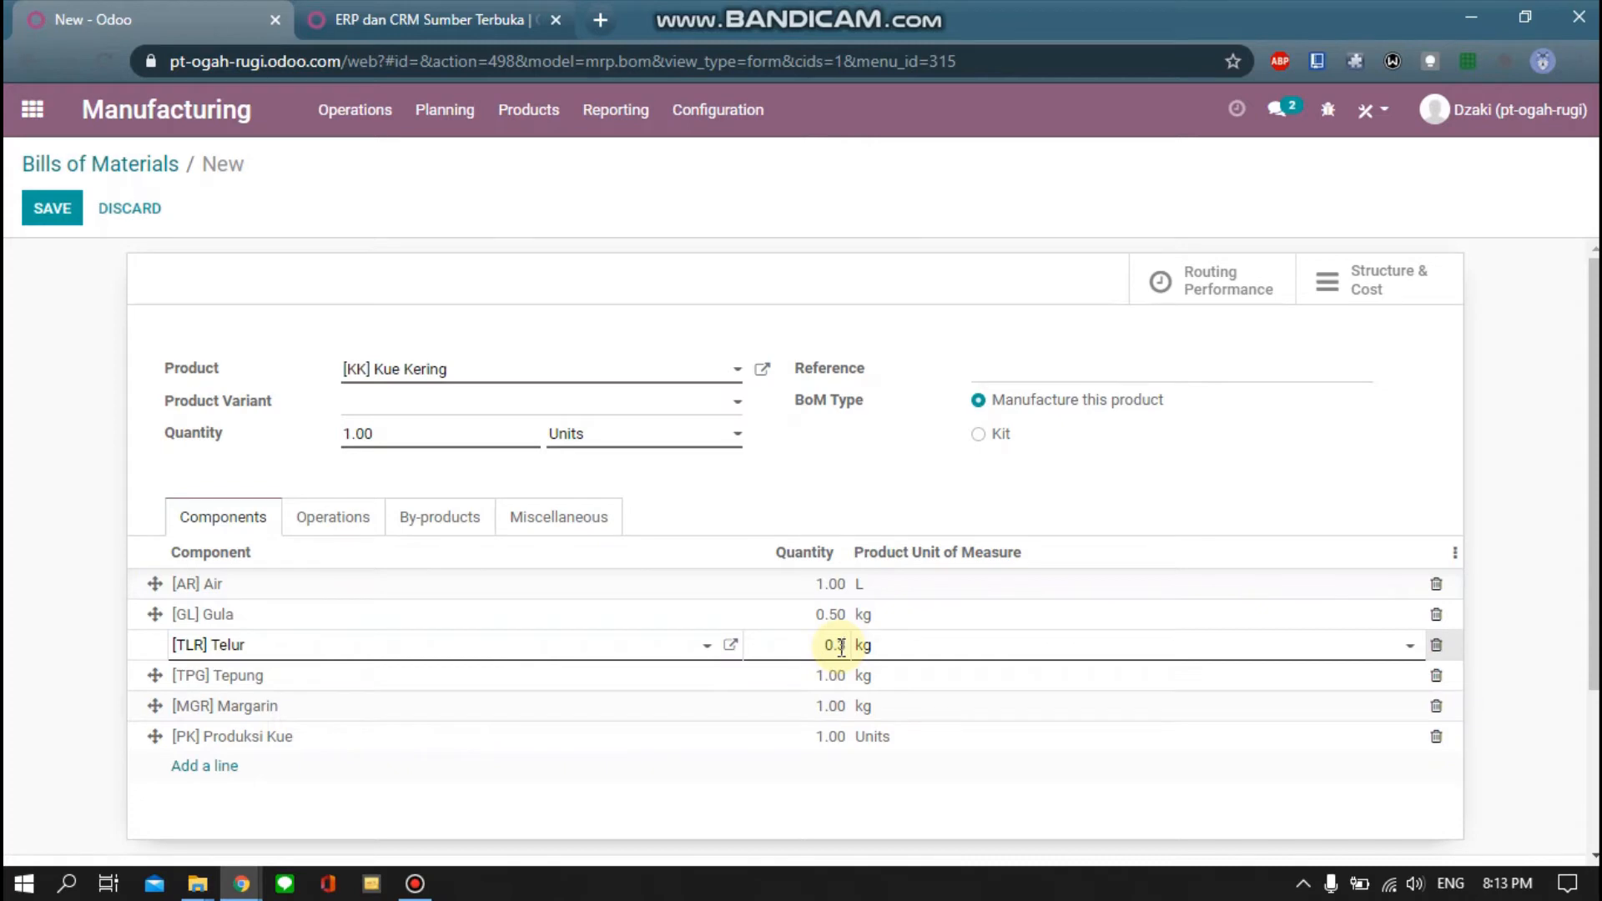
pyautogui.click(839, 682)
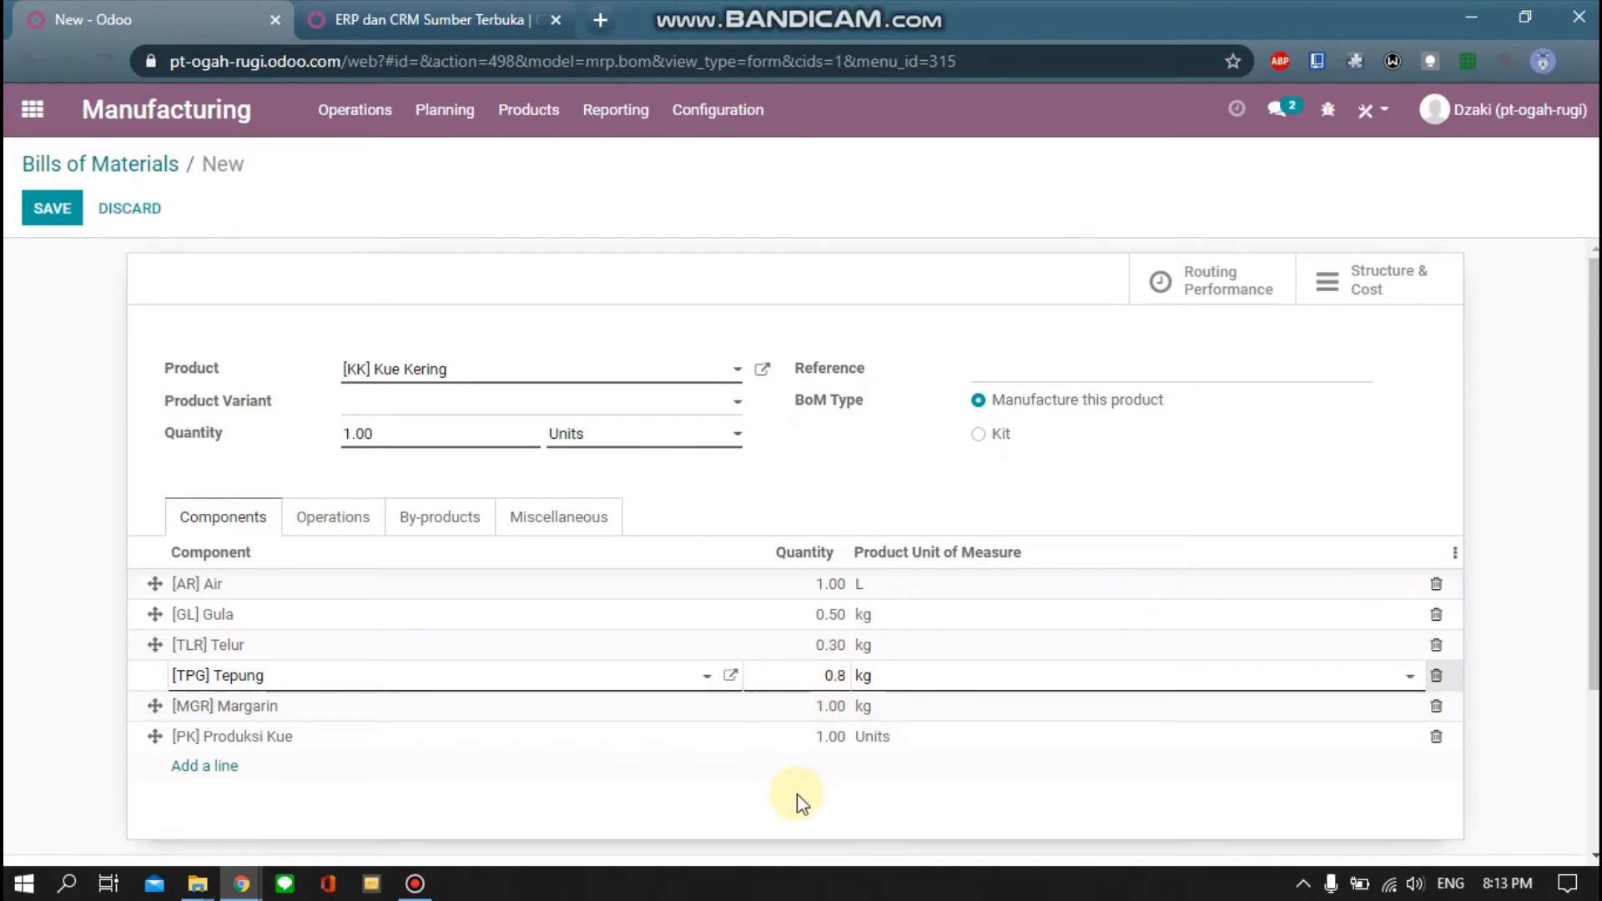
pyautogui.click(827, 708)
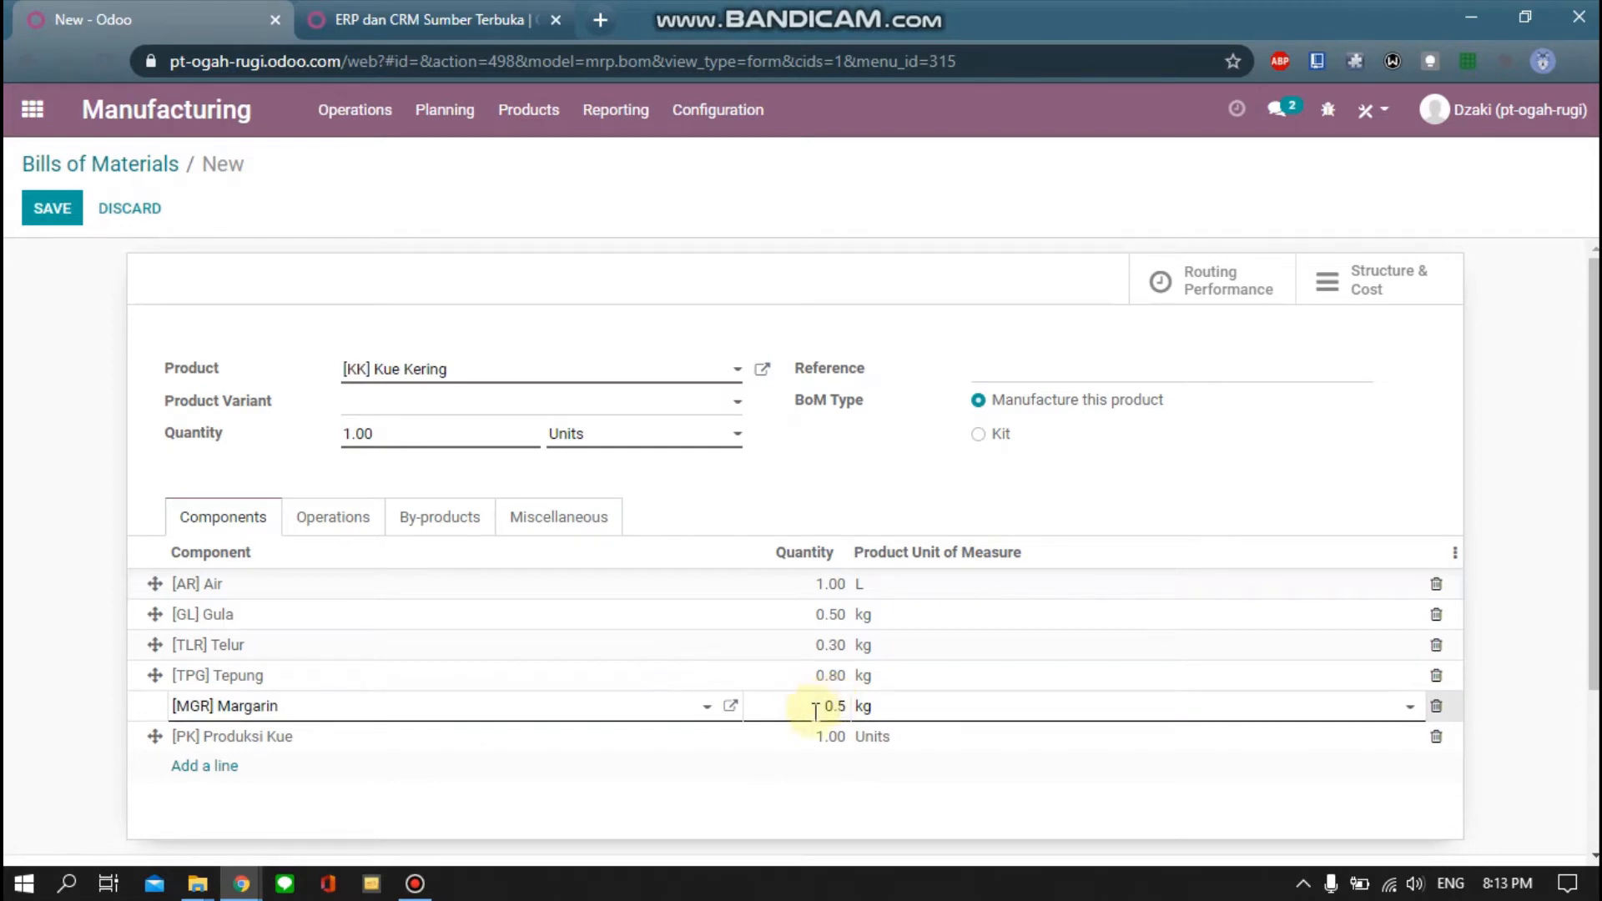
pyautogui.click(802, 810)
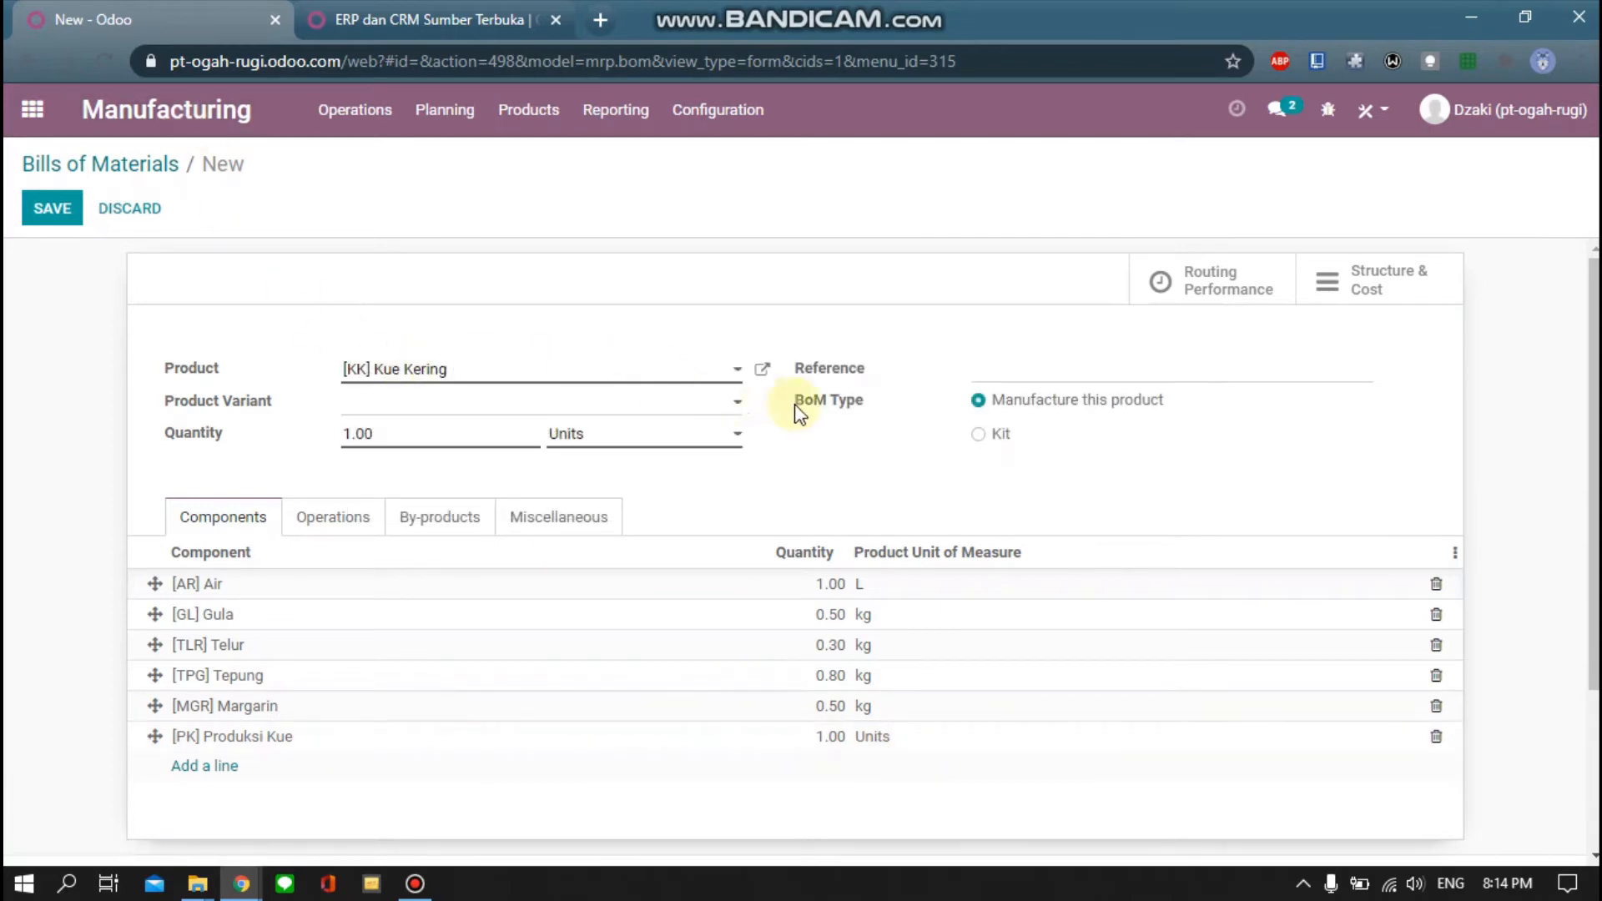
pyautogui.scroll(-2, 274, 547)
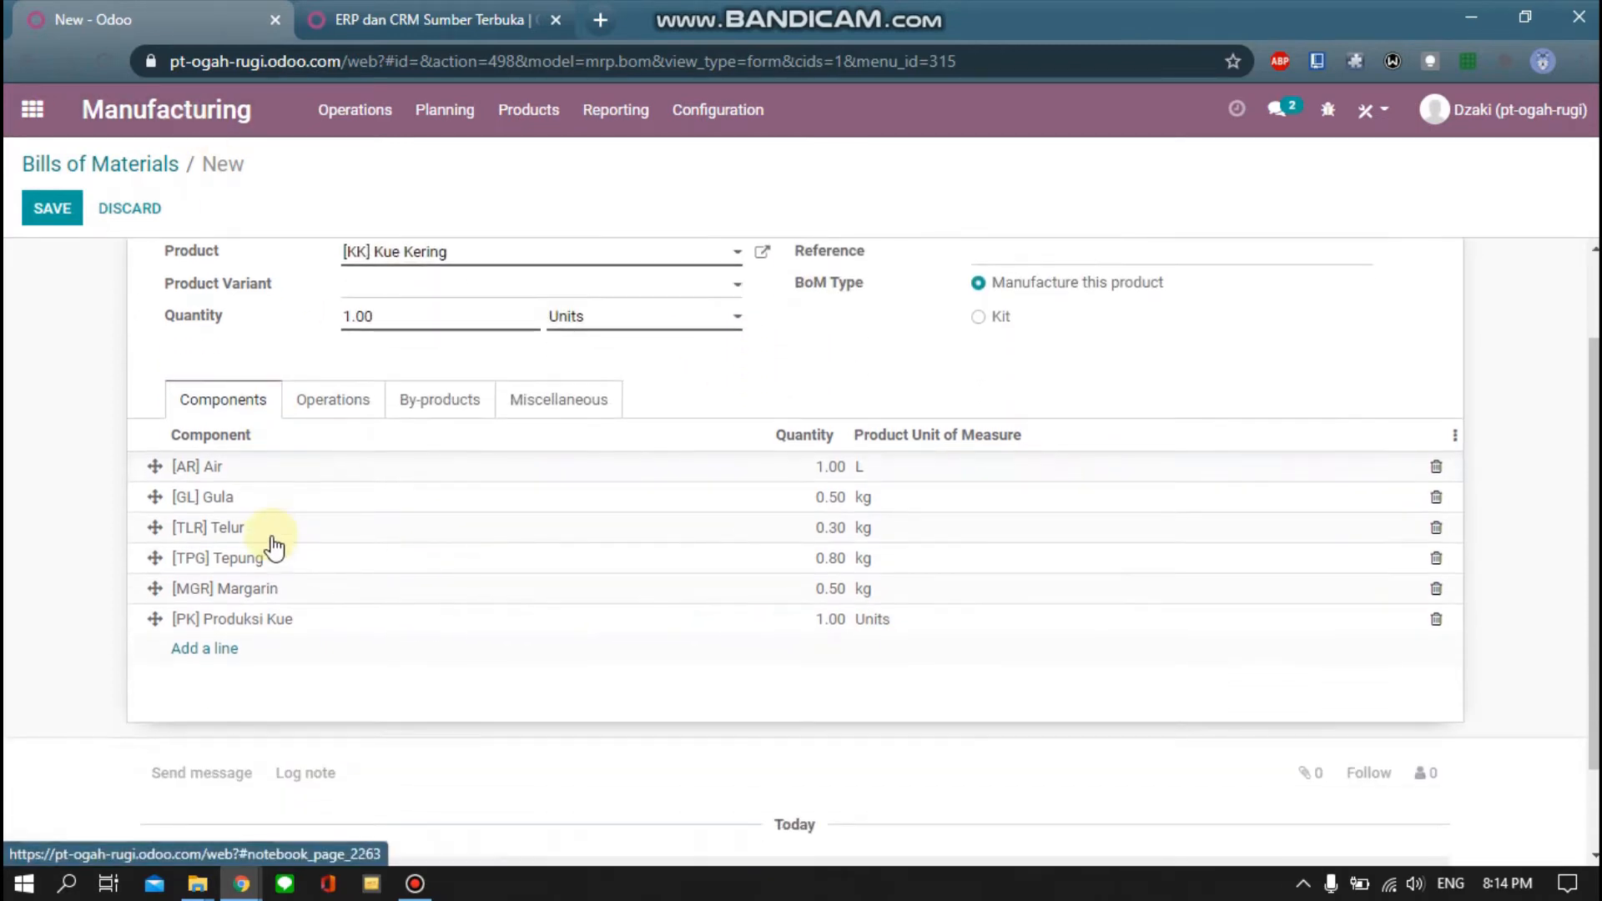
# Save the Kue Kering bill of materials with its six components
pyautogui.click(363, 399)
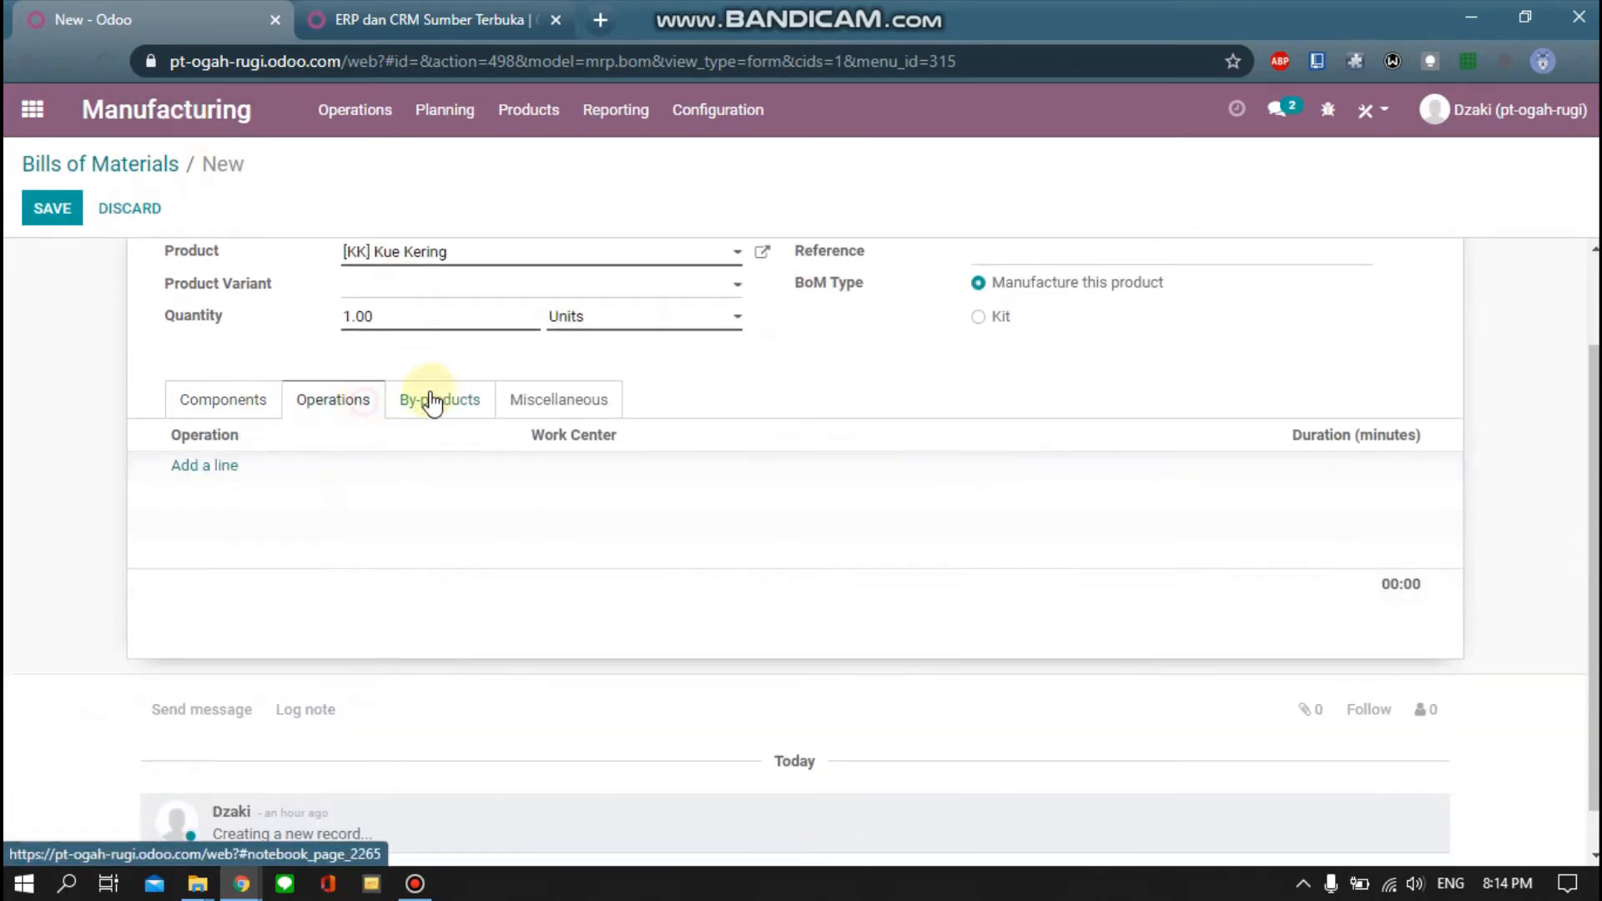
pyautogui.click(223, 403)
pyautogui.click(45, 208)
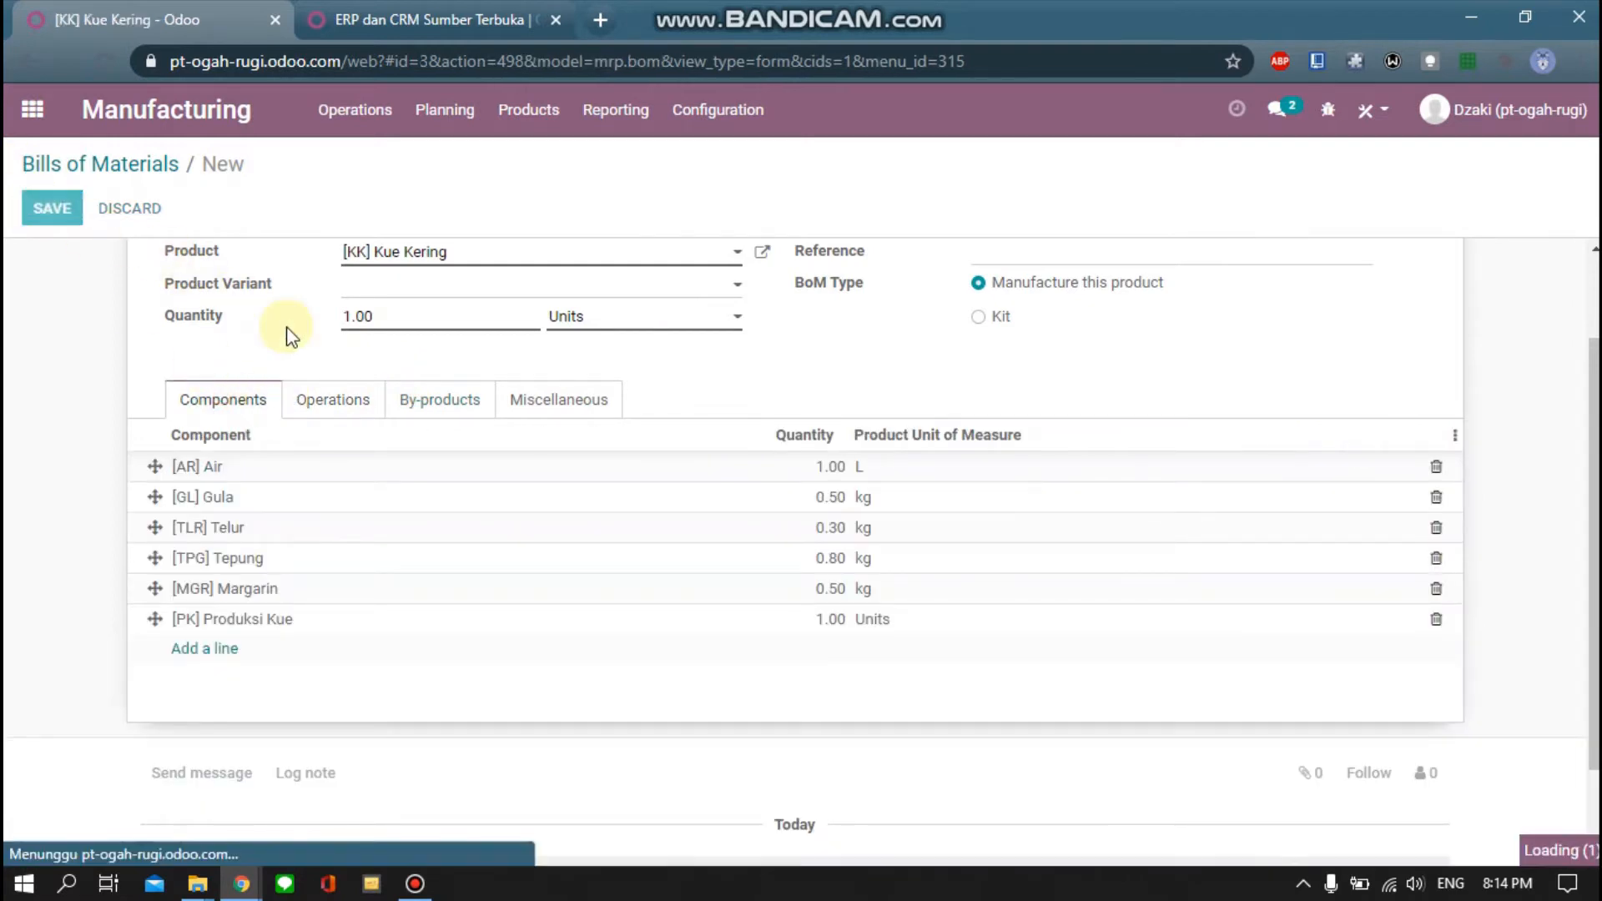
pyautogui.click(132, 168)
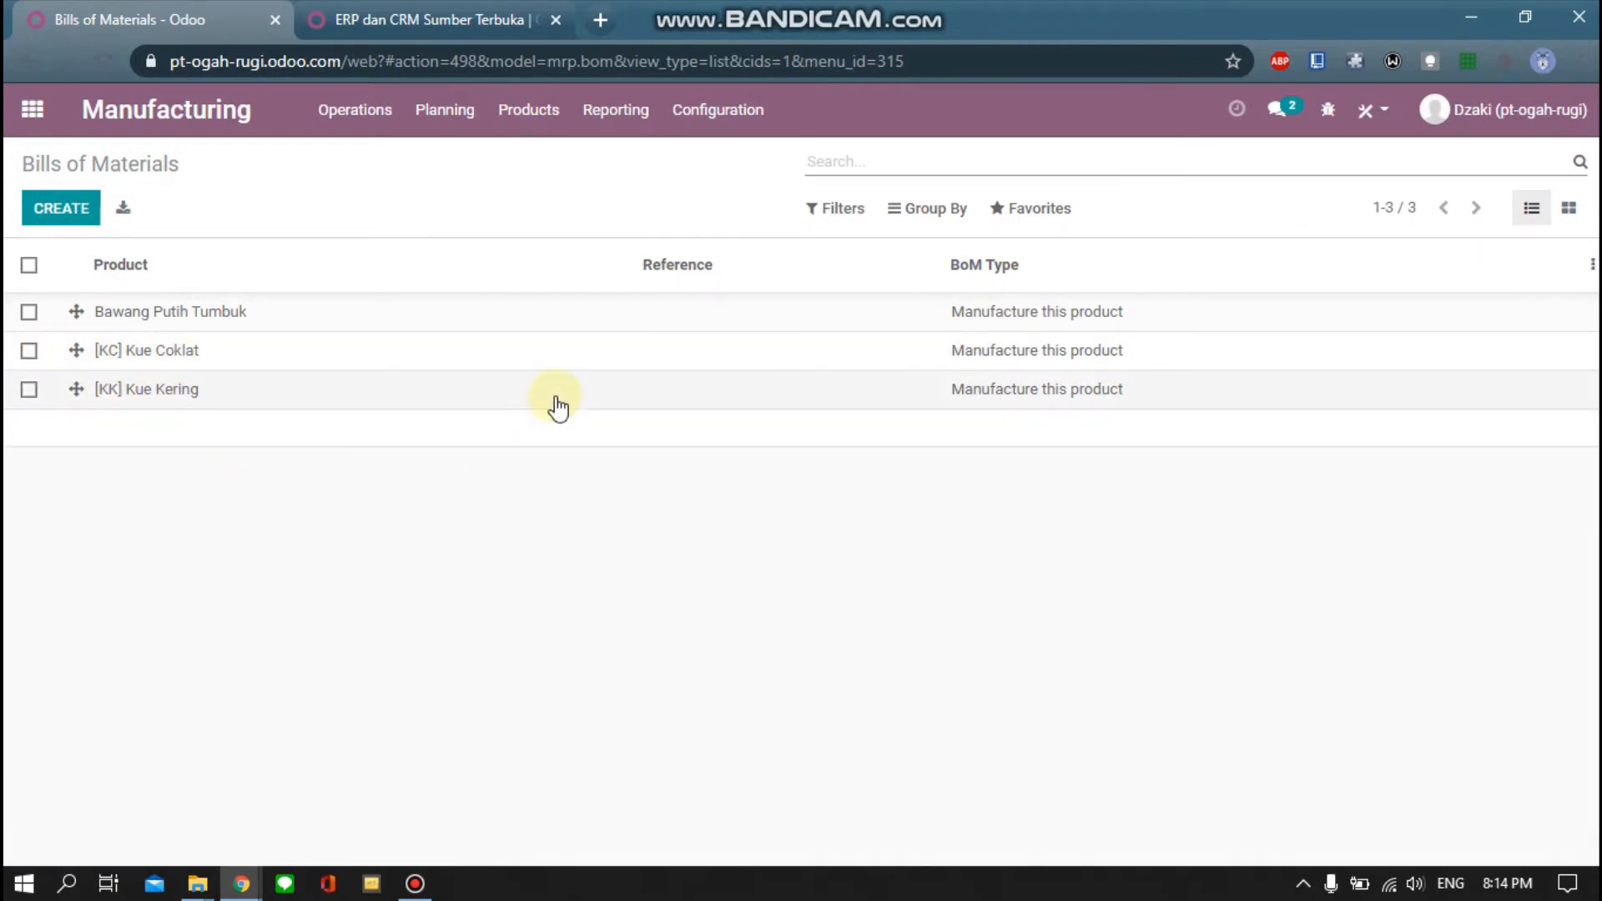
# Print the [KK] Kue Kering Structure & Cost report (Rp 31,100) as a PDF
pyautogui.click(868, 394)
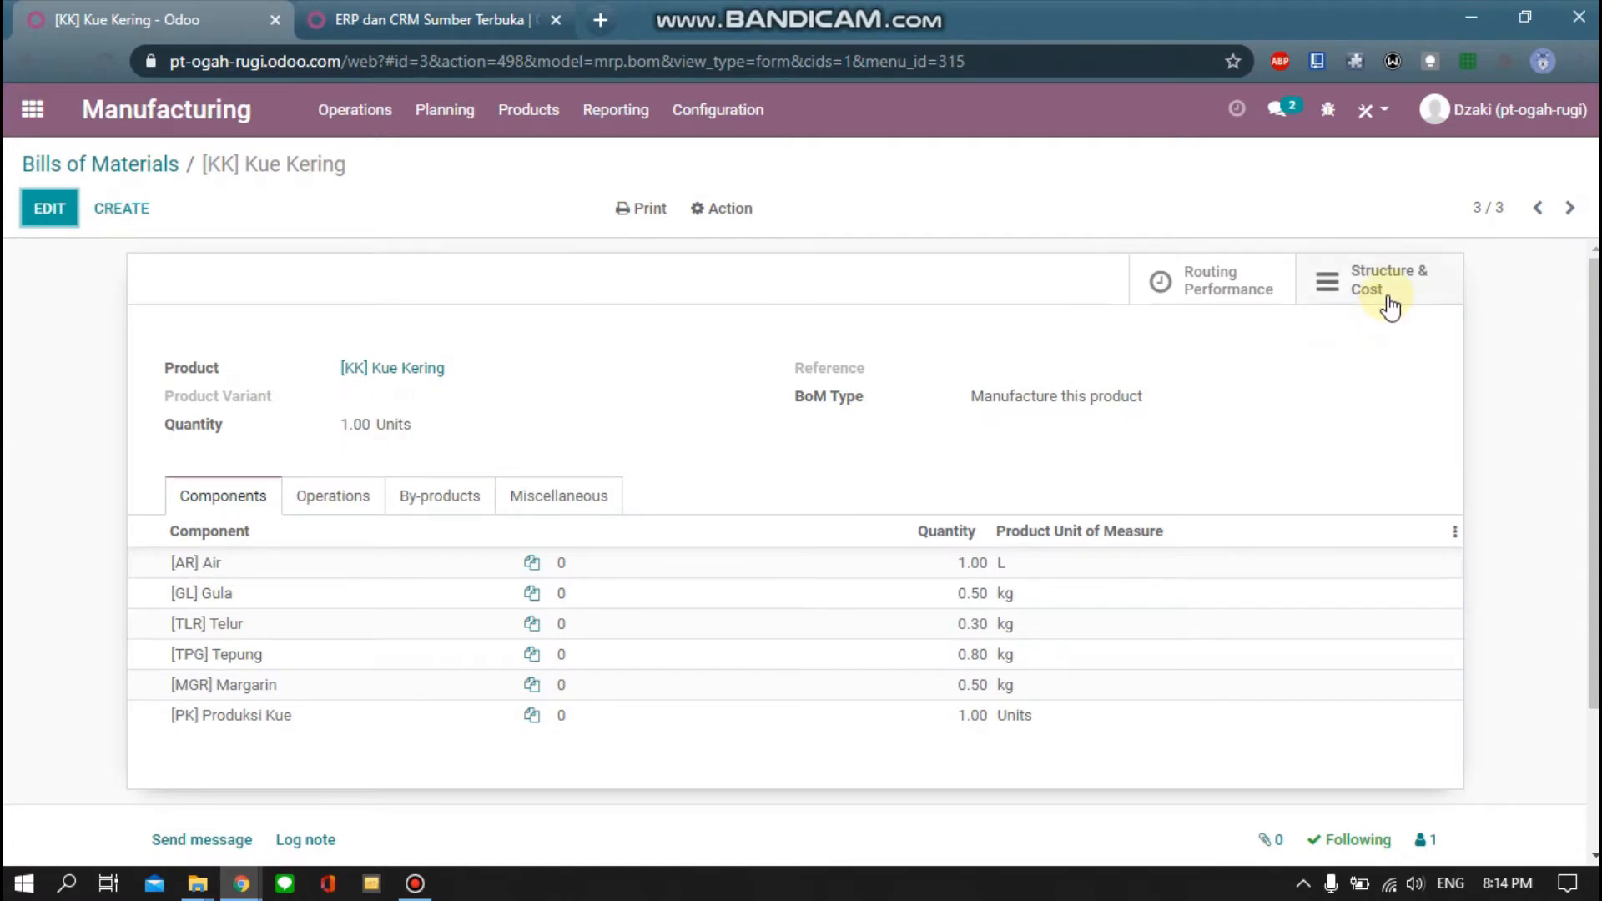
pyautogui.click(1389, 307)
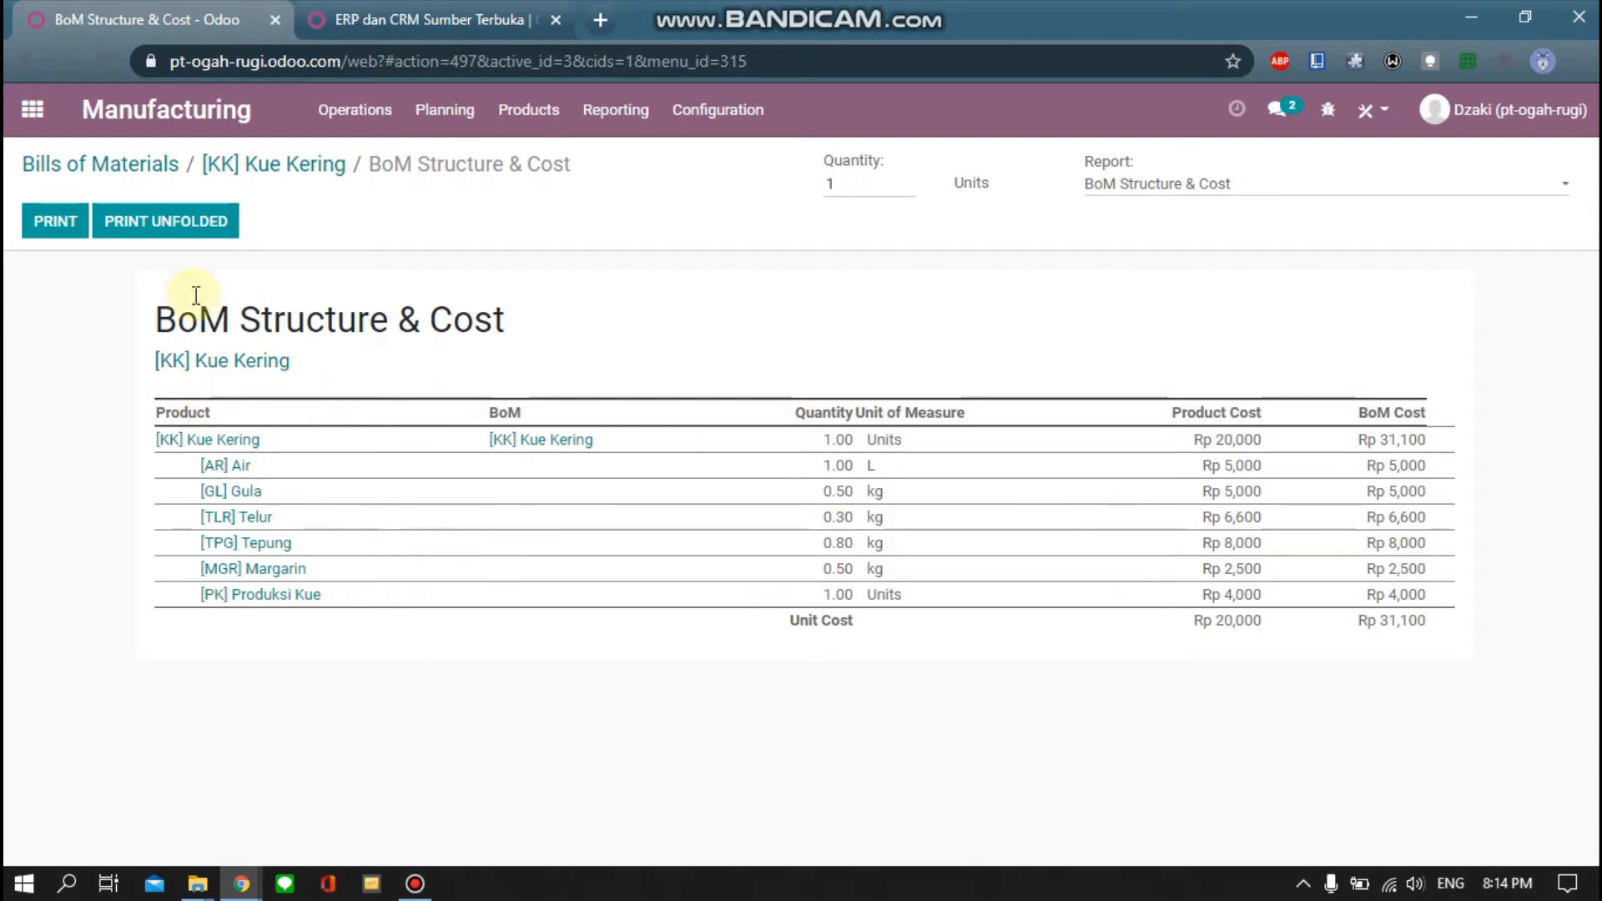
pyautogui.click(55, 222)
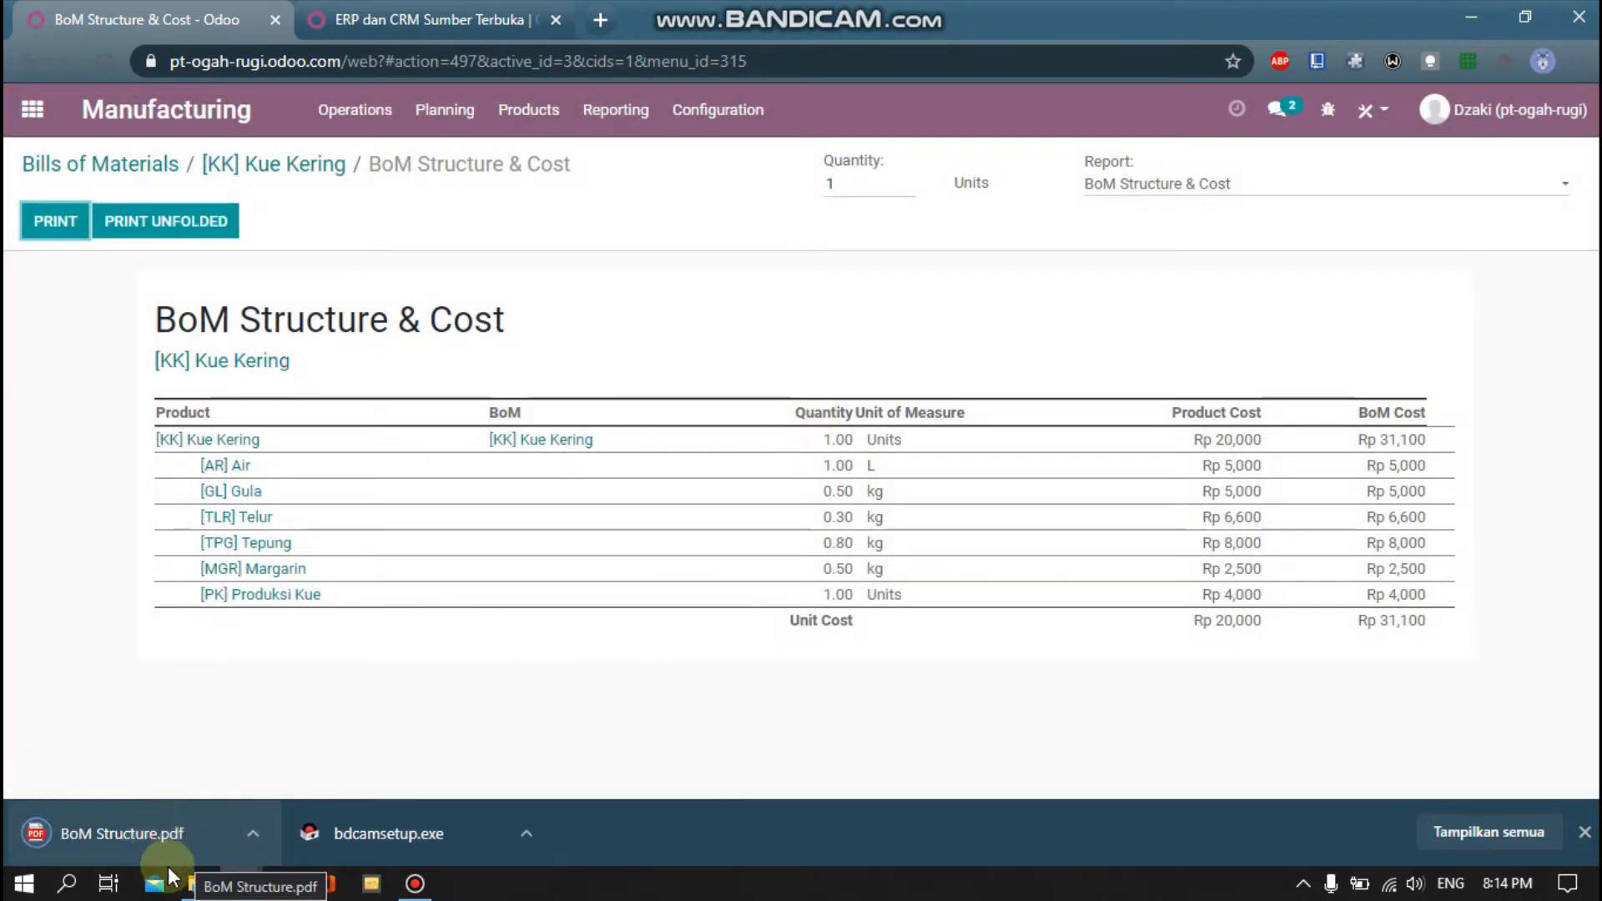
pyautogui.click(123, 847)
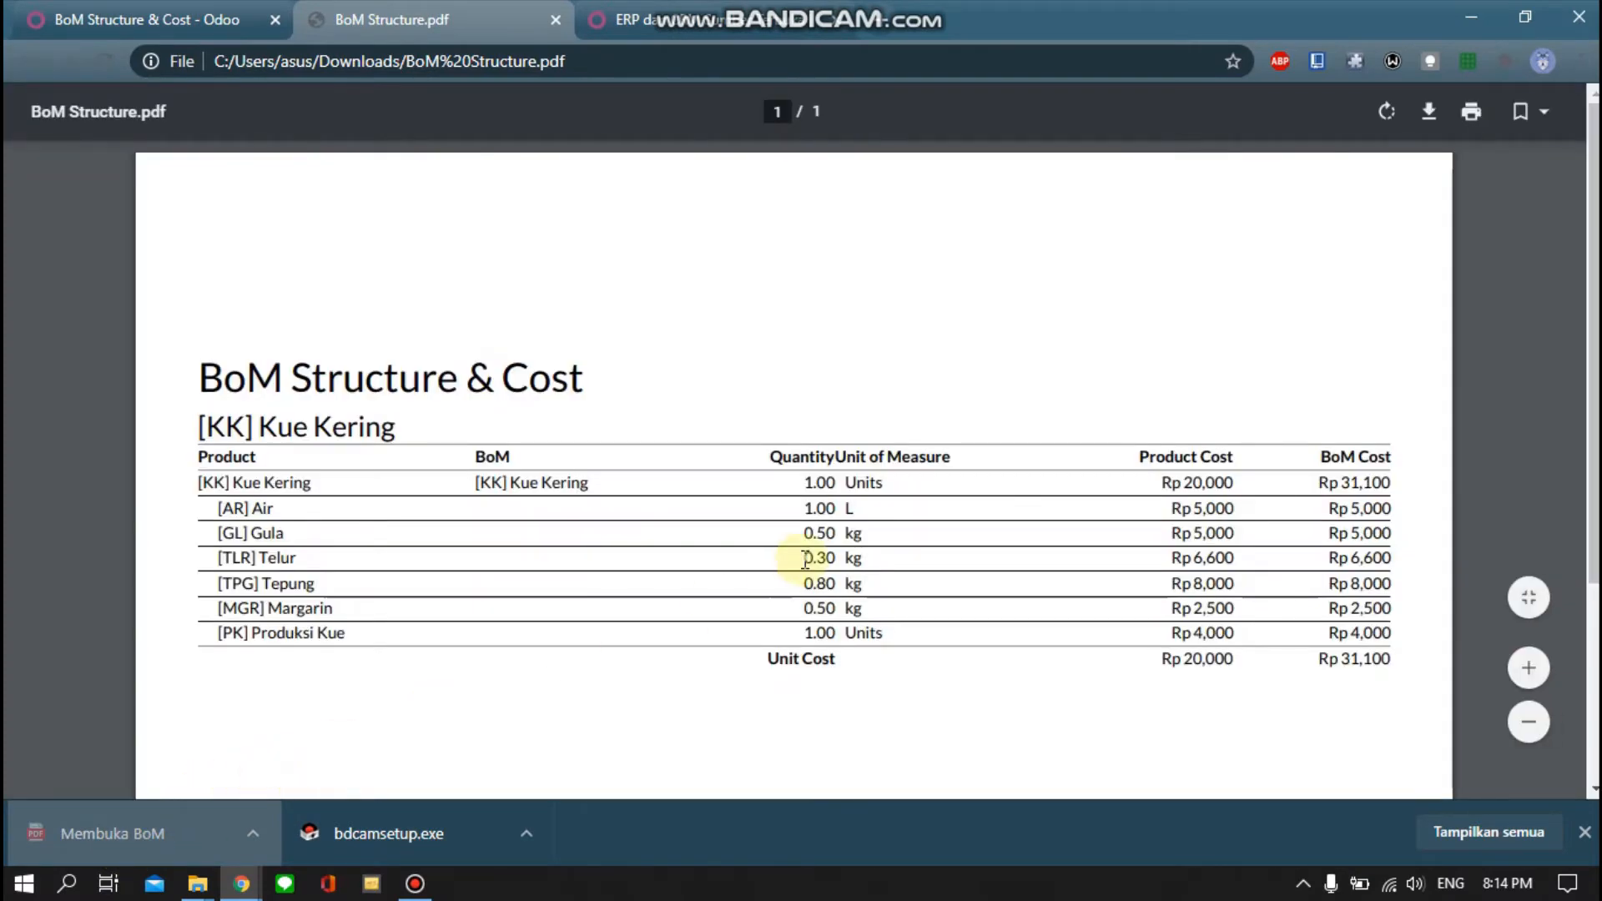
pyautogui.scroll(-3, 807, 555)
pyautogui.scroll(3, 809, 559)
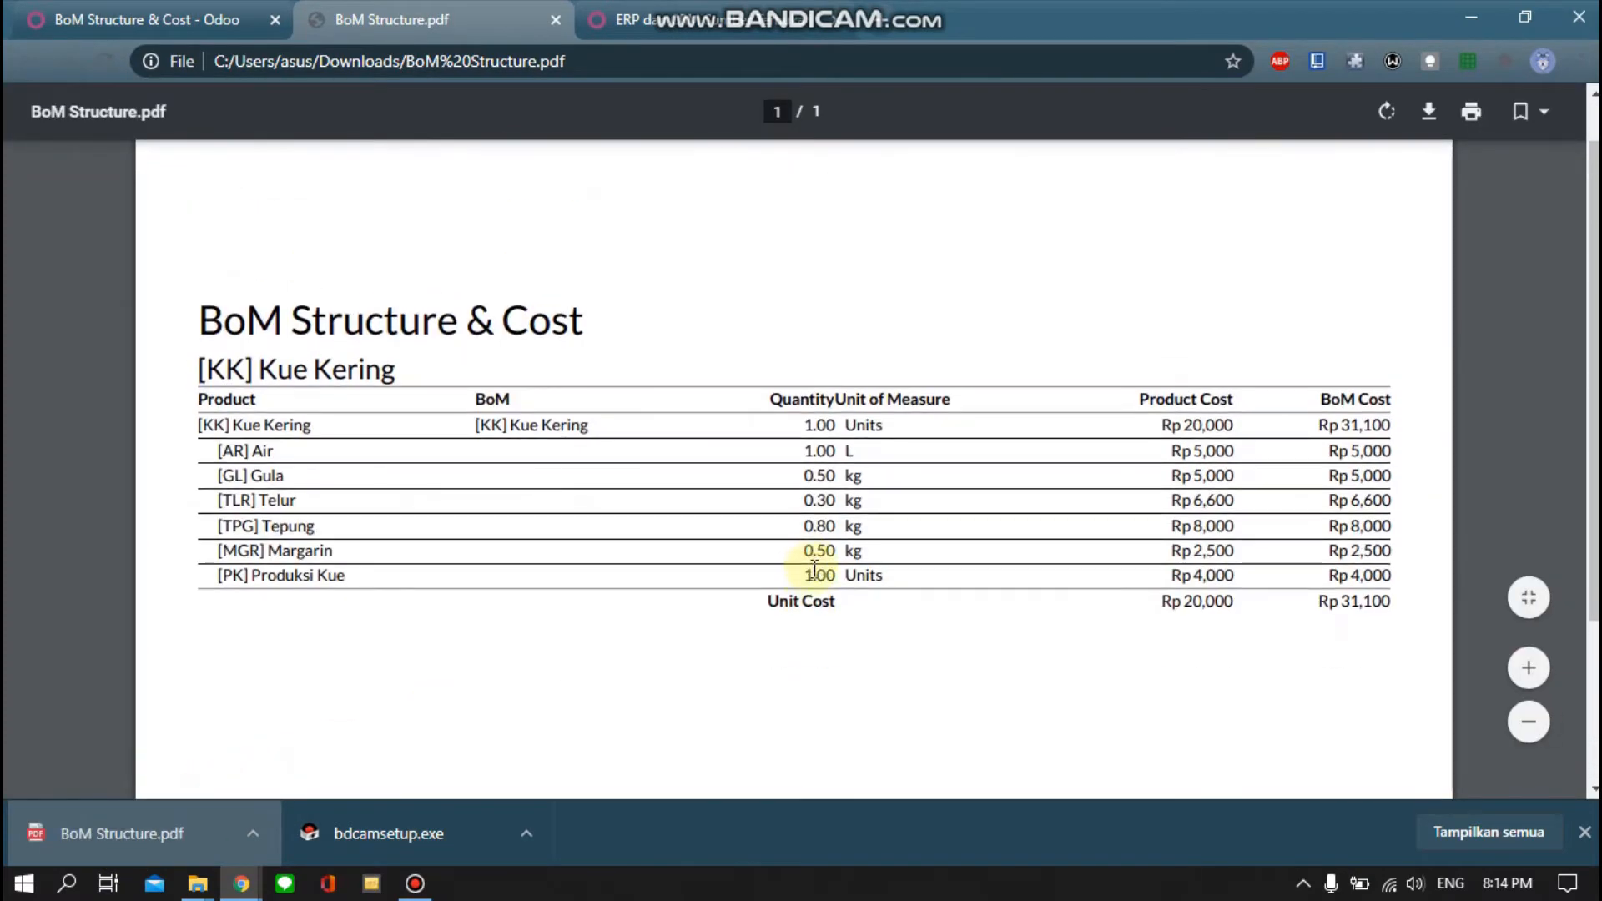
pyautogui.click(555, 19)
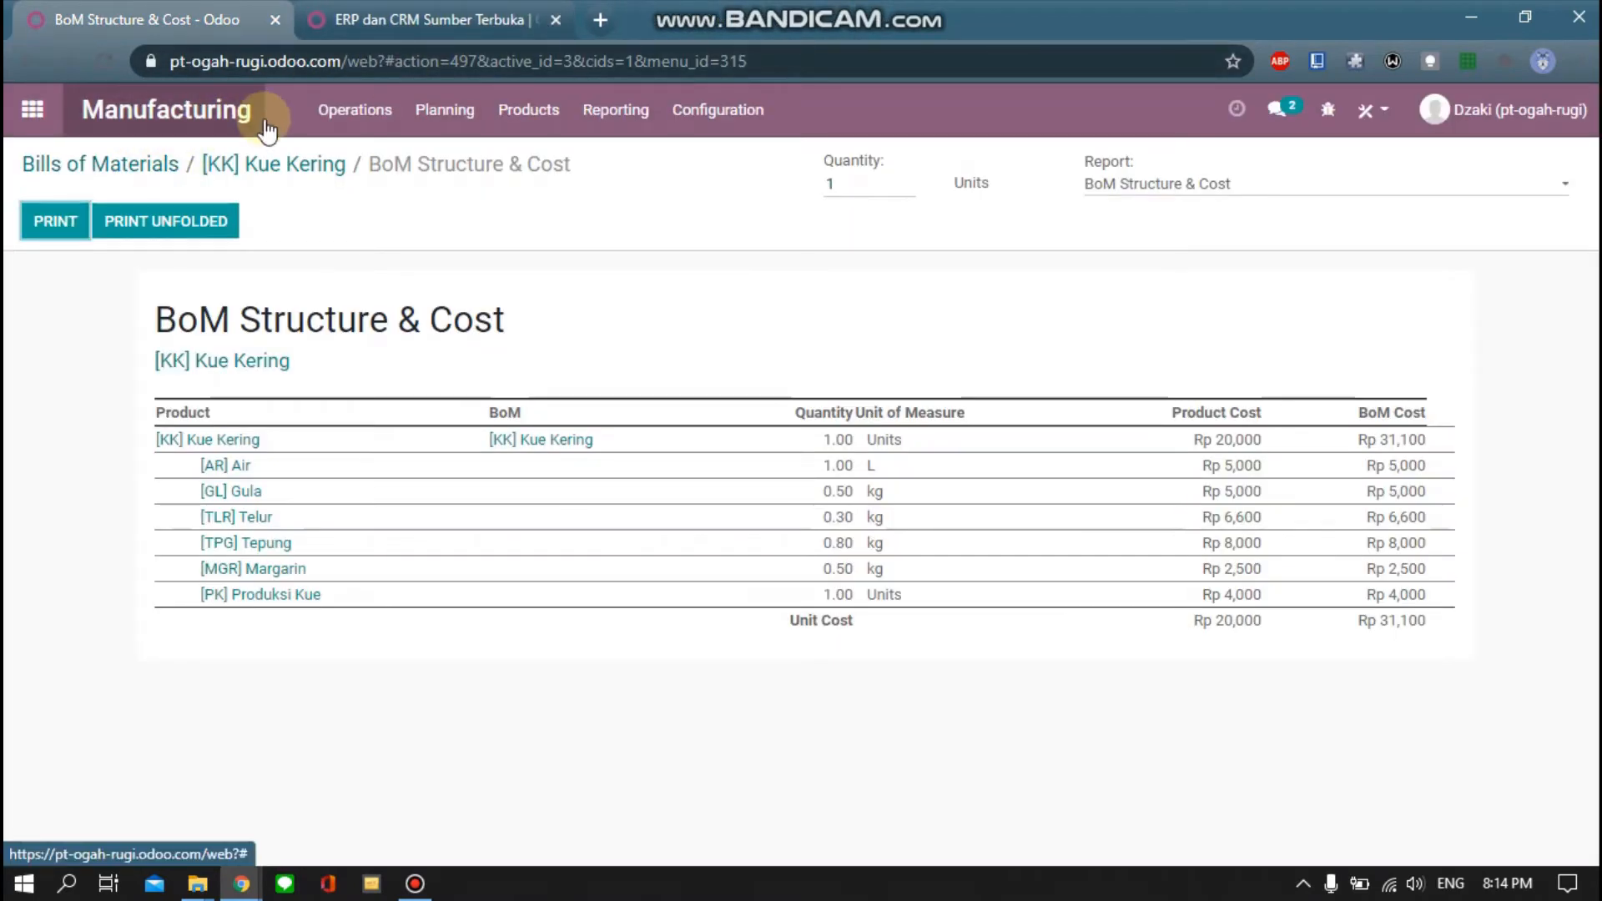
# Start a new manufacturing order from the Manufacturing Orders list
pyautogui.click(180, 115)
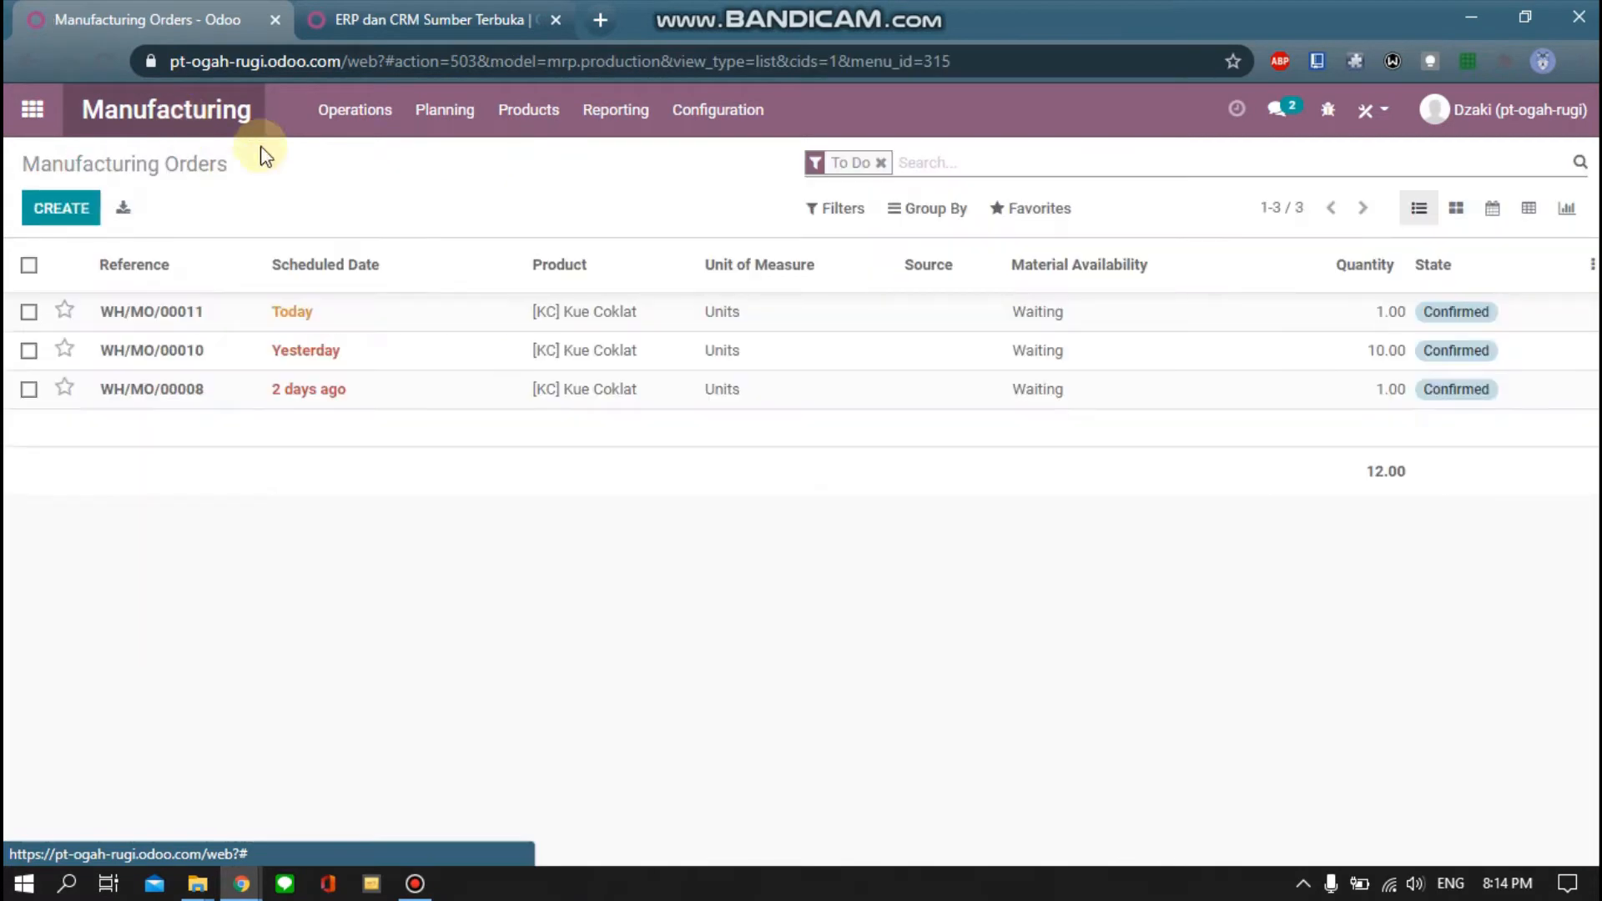
pyautogui.click(356, 115)
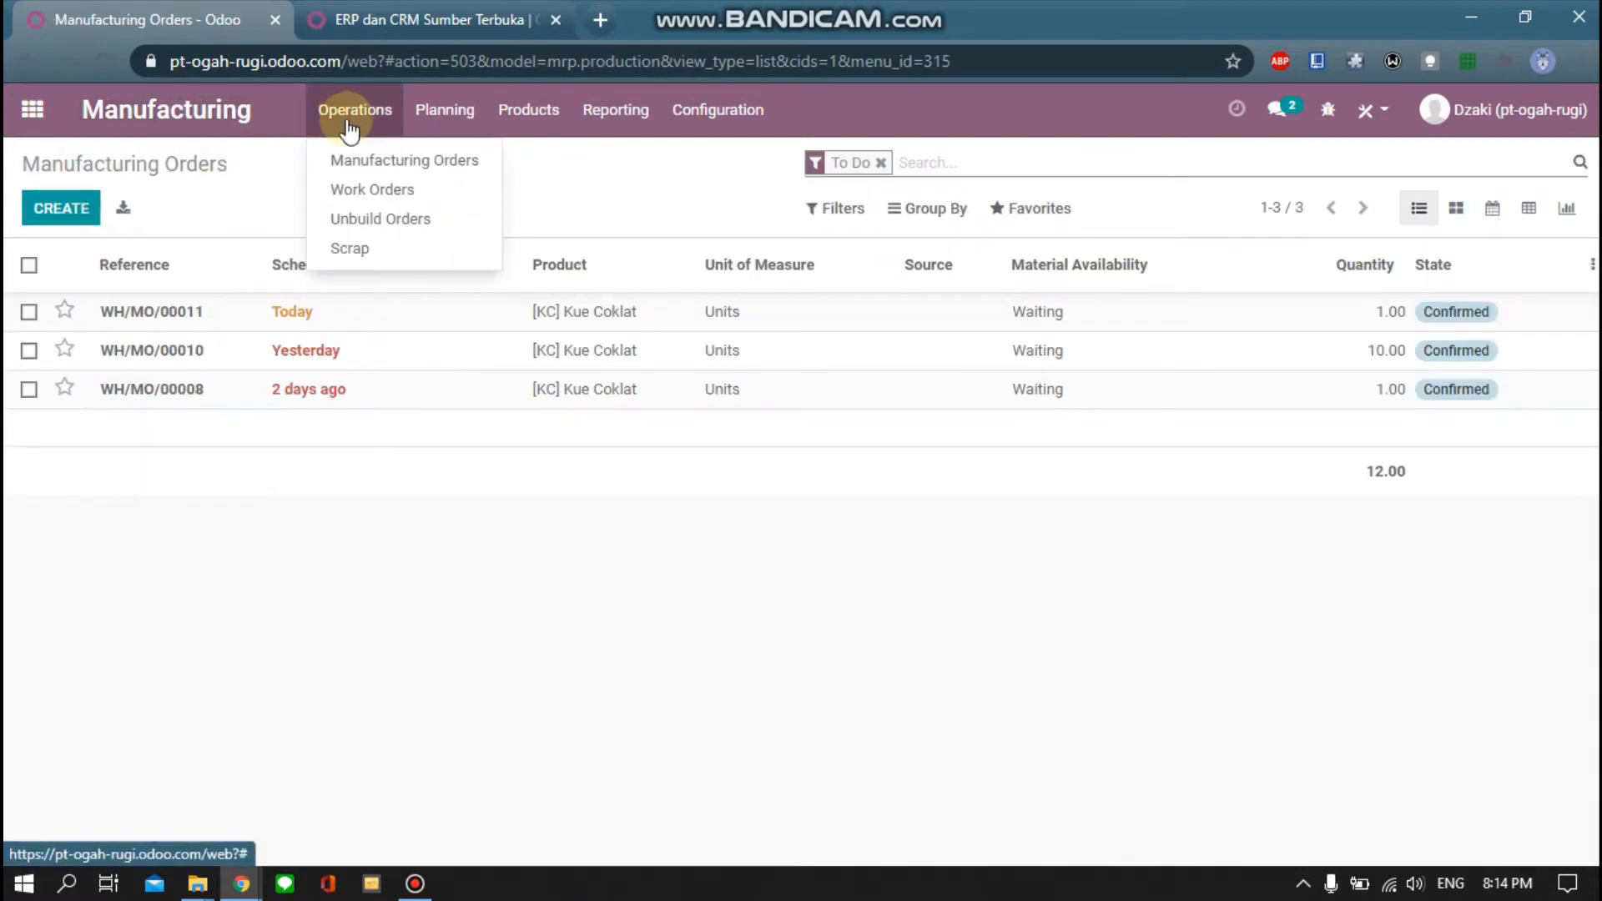
pyautogui.click(373, 161)
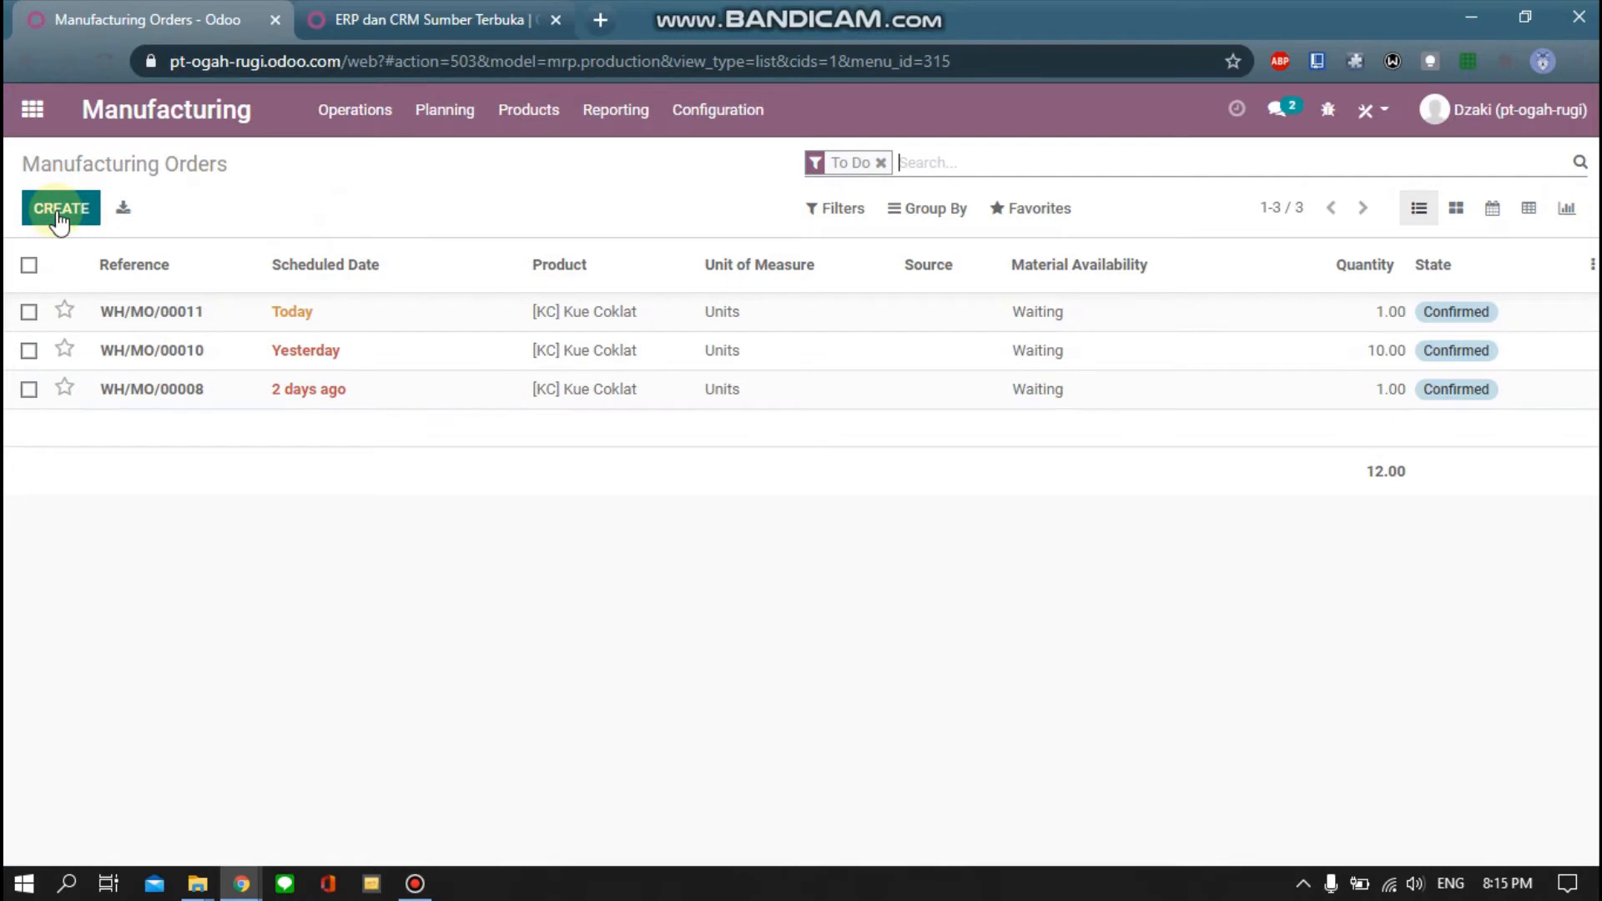
pyautogui.moveTo(15, 164); pyautogui.dragTo(227, 166)
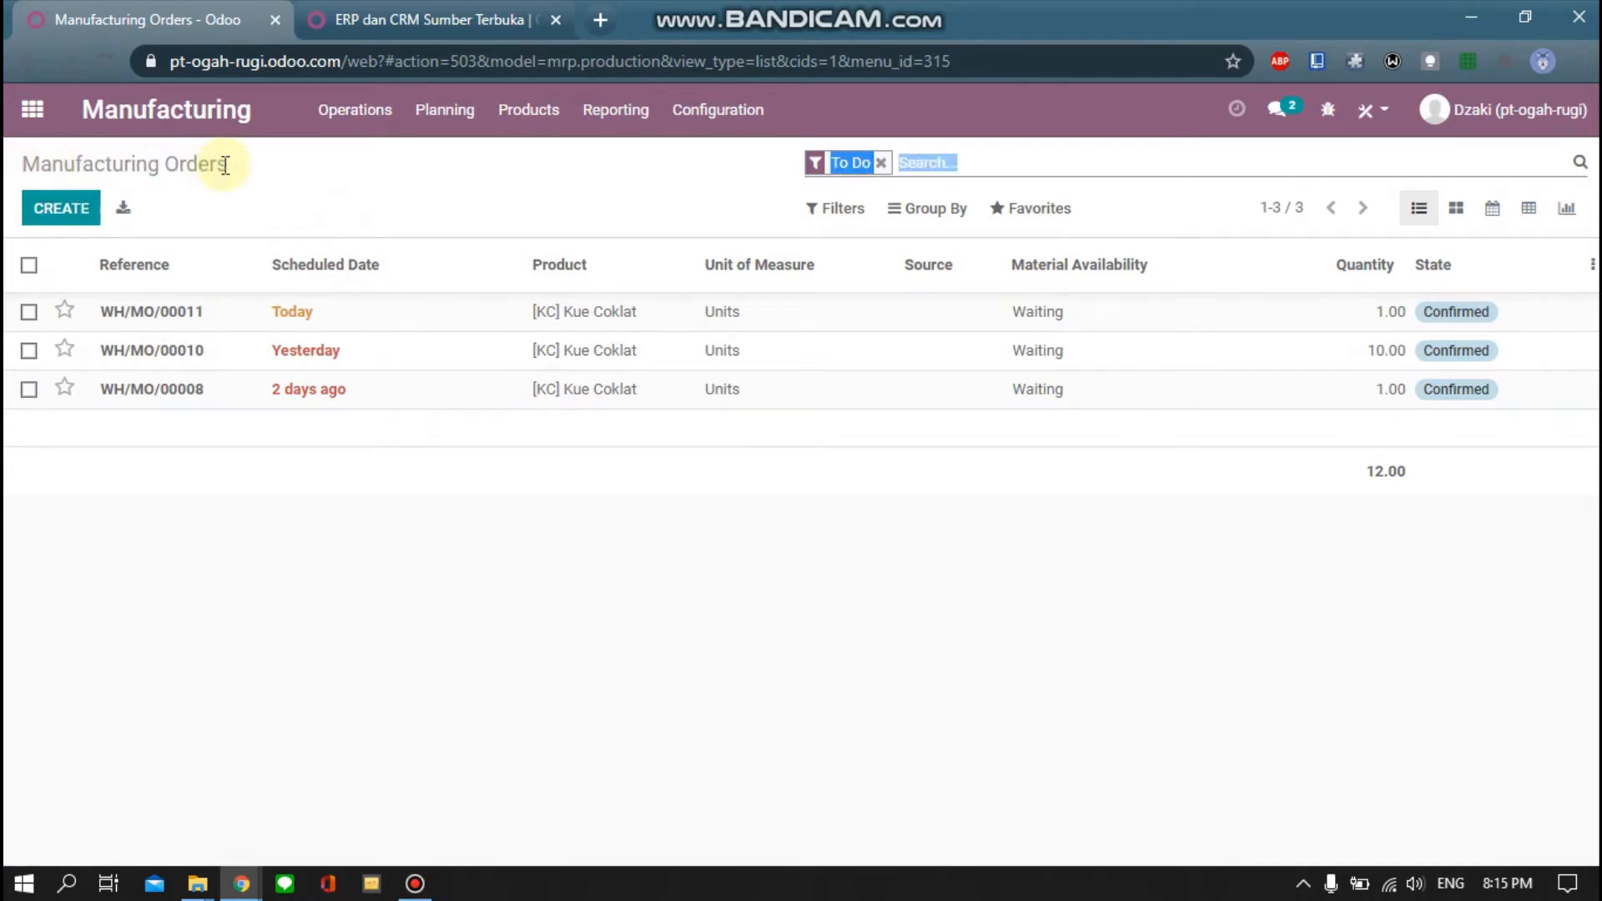
pyautogui.click(207, 207)
pyautogui.click(67, 212)
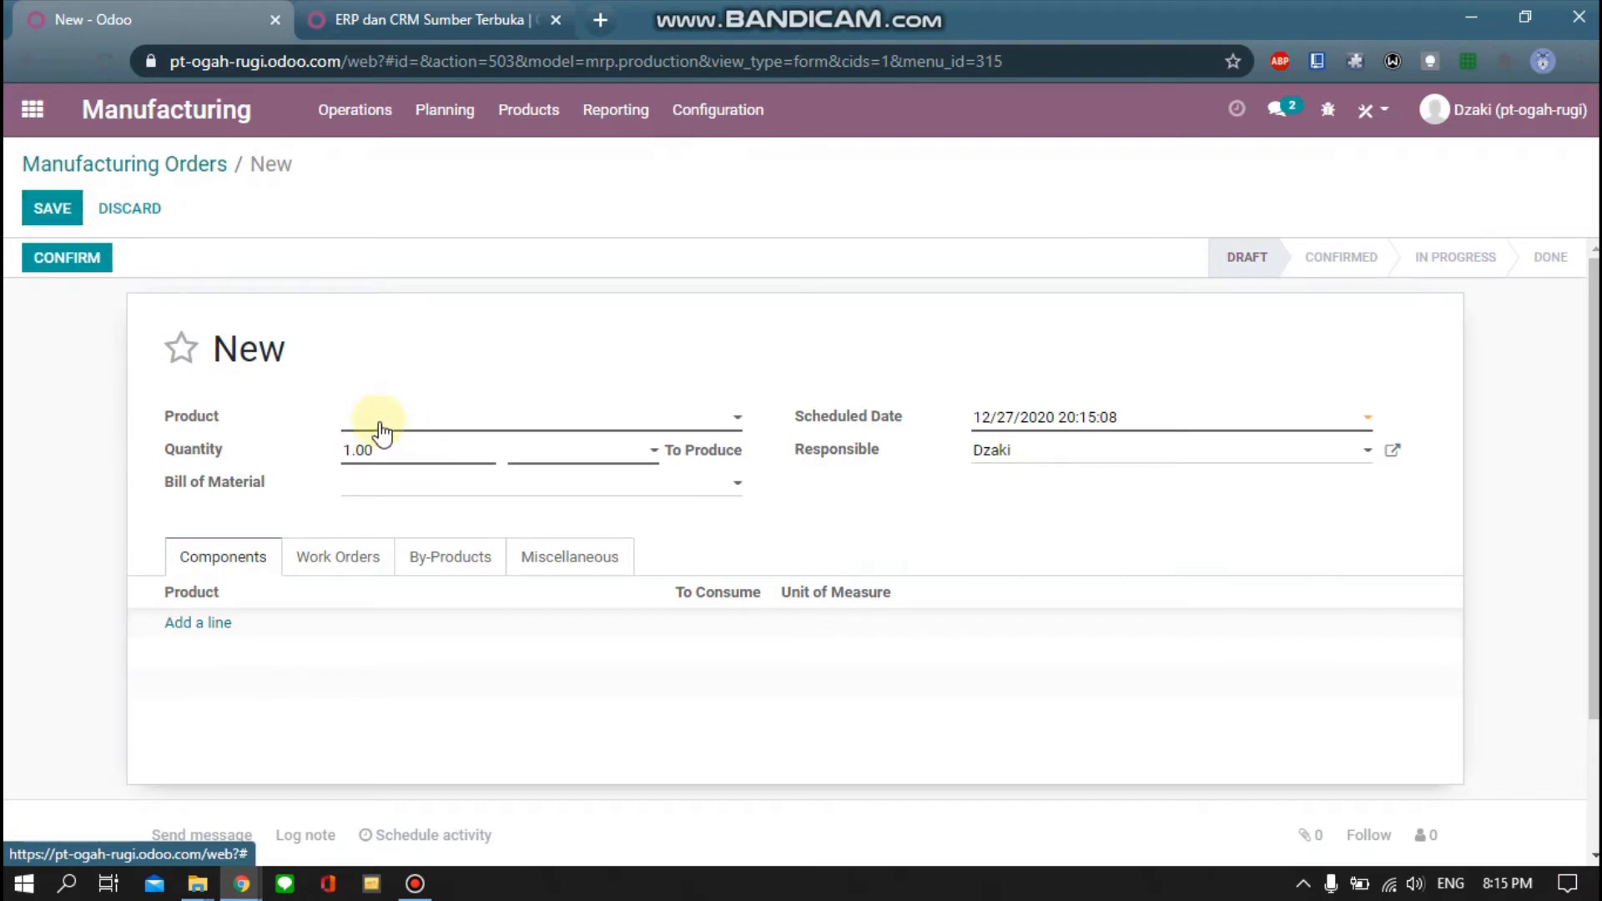
# Choose [KK] Kue Kering via Search More as the product and set quantity to 2
pyautogui.click(380, 423)
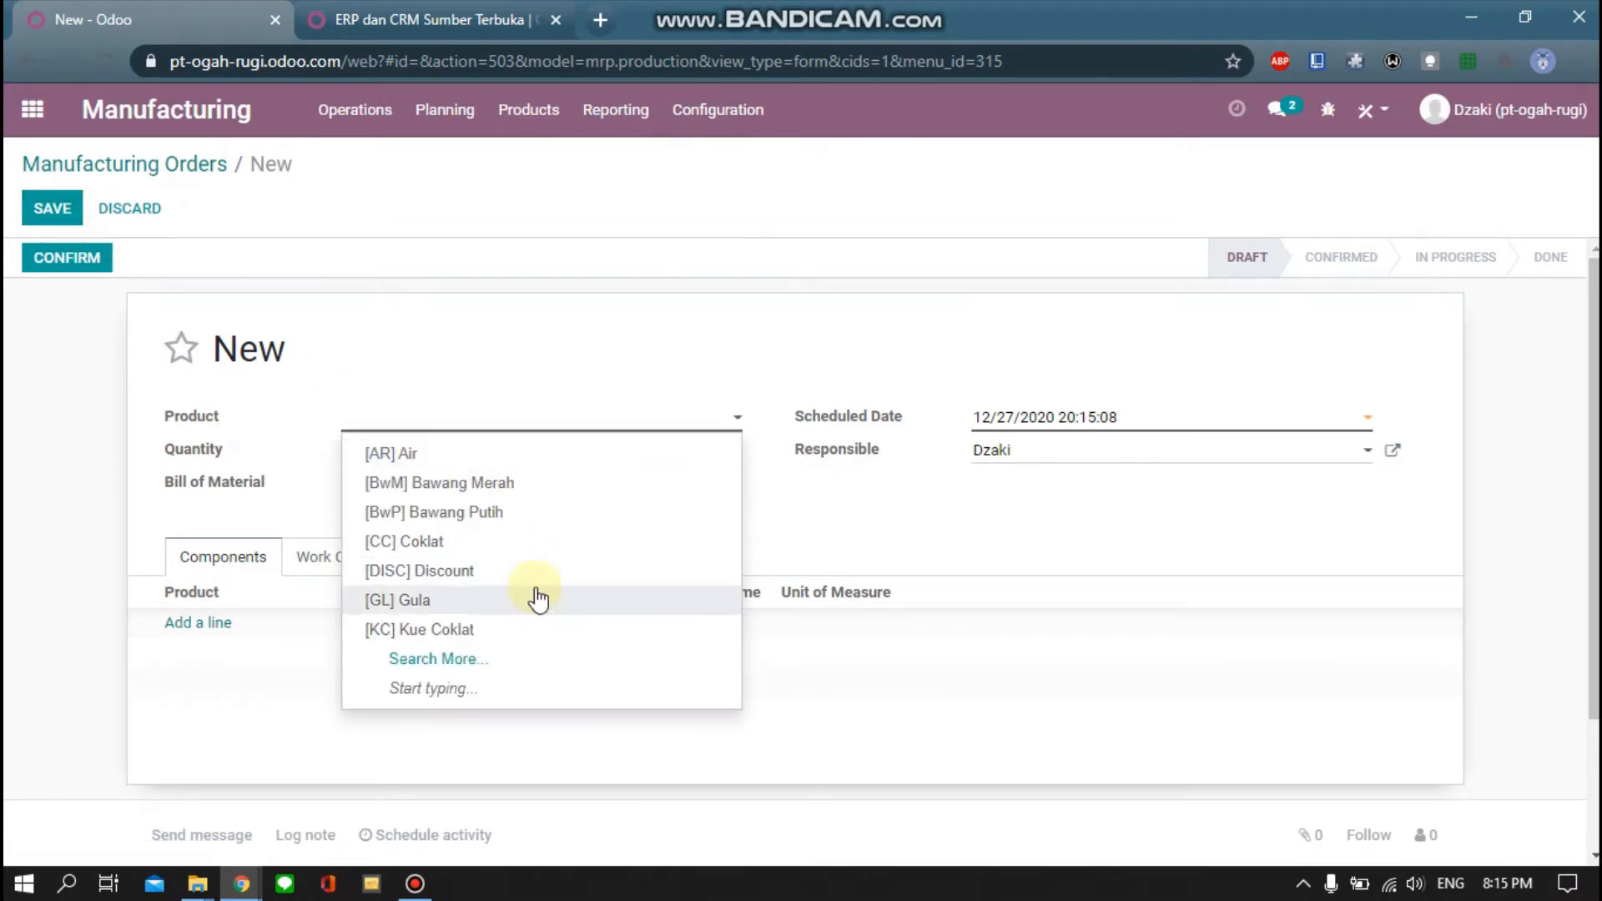
pyautogui.click(463, 661)
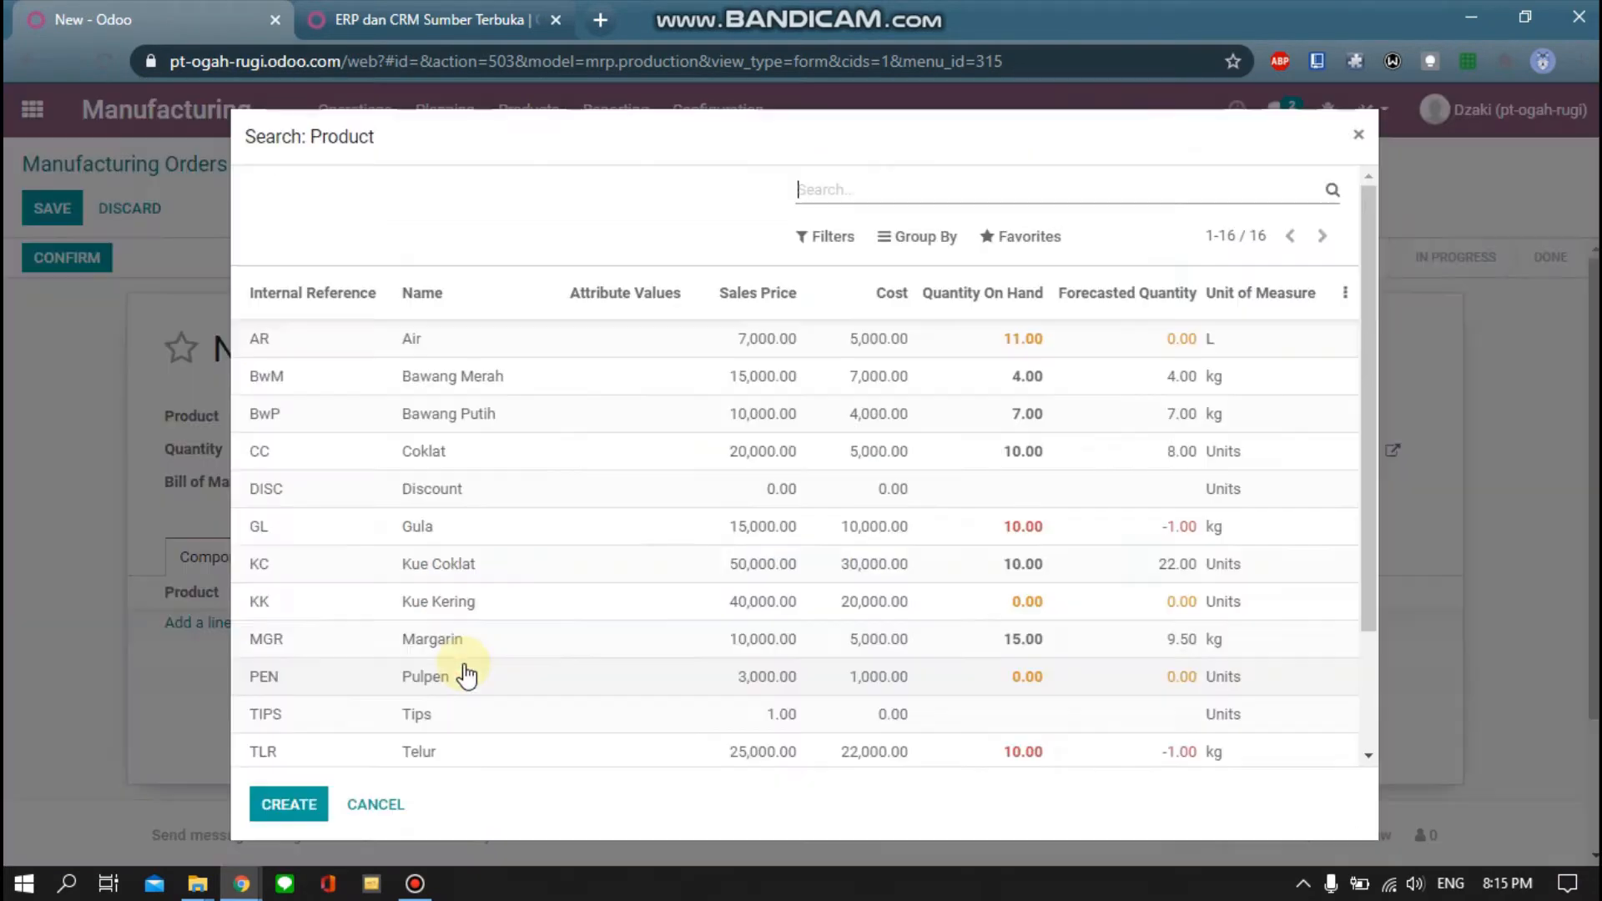
pyautogui.click(476, 601)
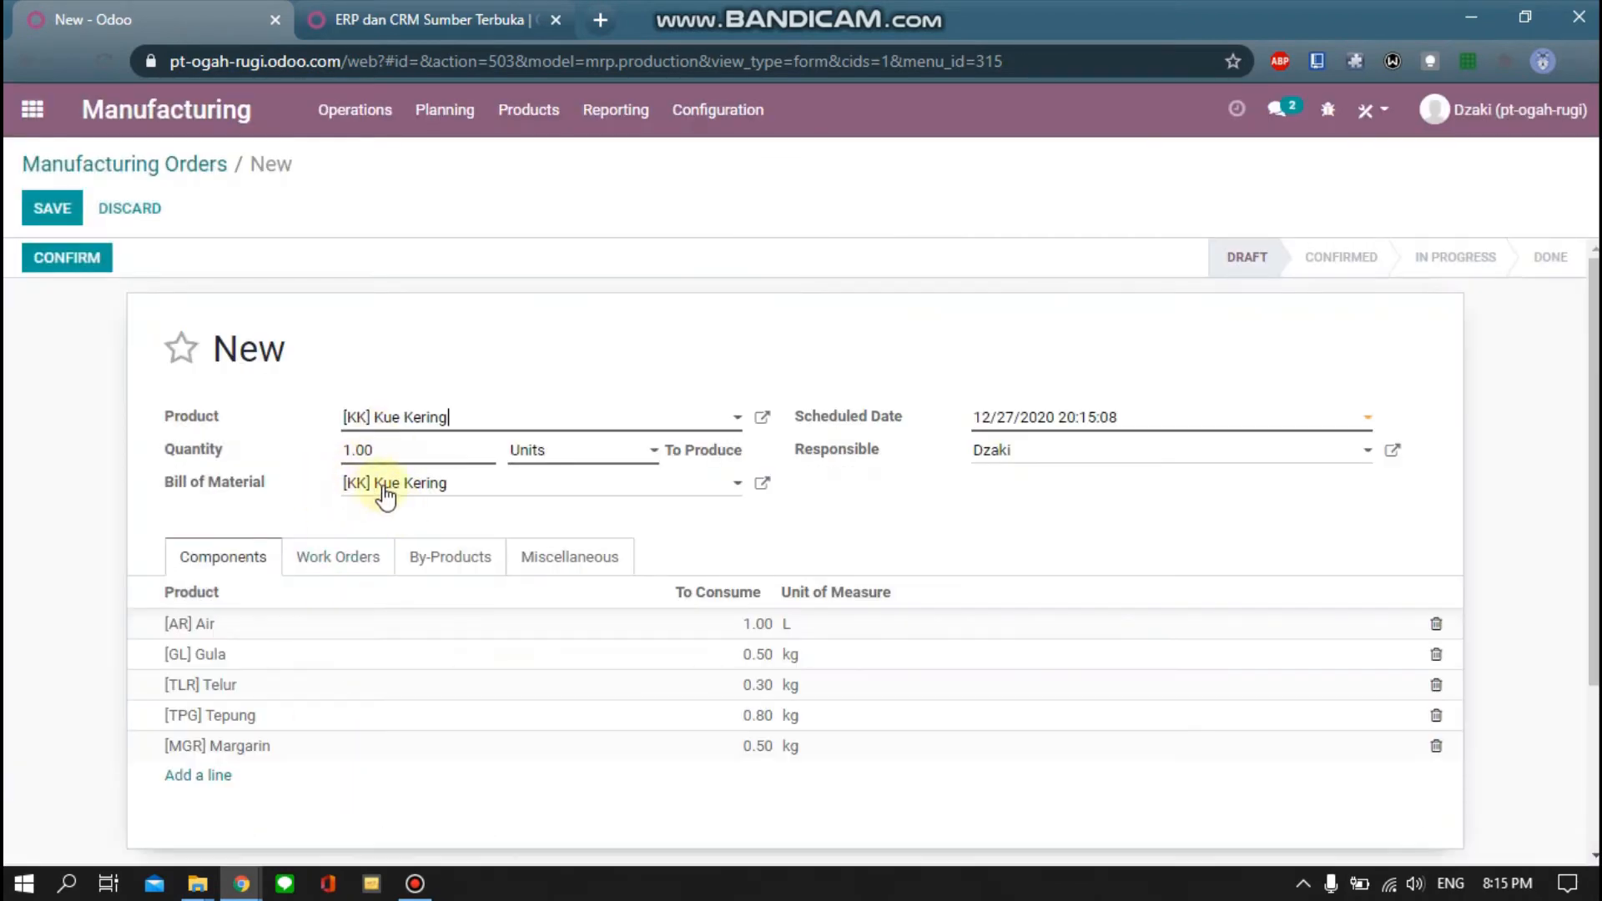
pyautogui.click(442, 491)
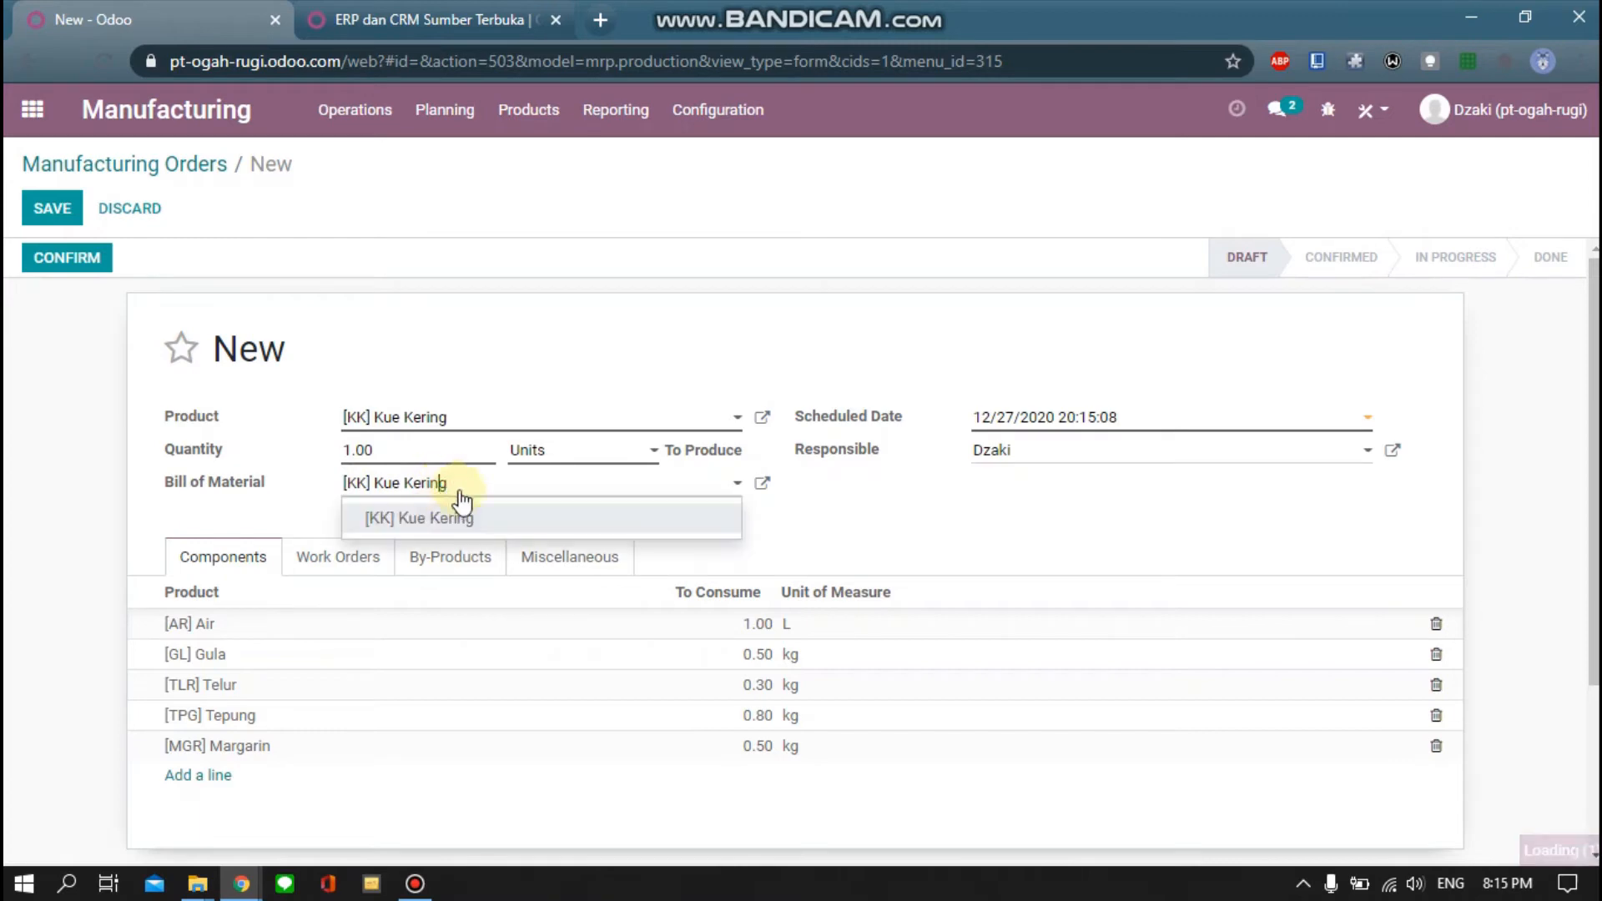
pyautogui.click(633, 504)
pyautogui.click(732, 490)
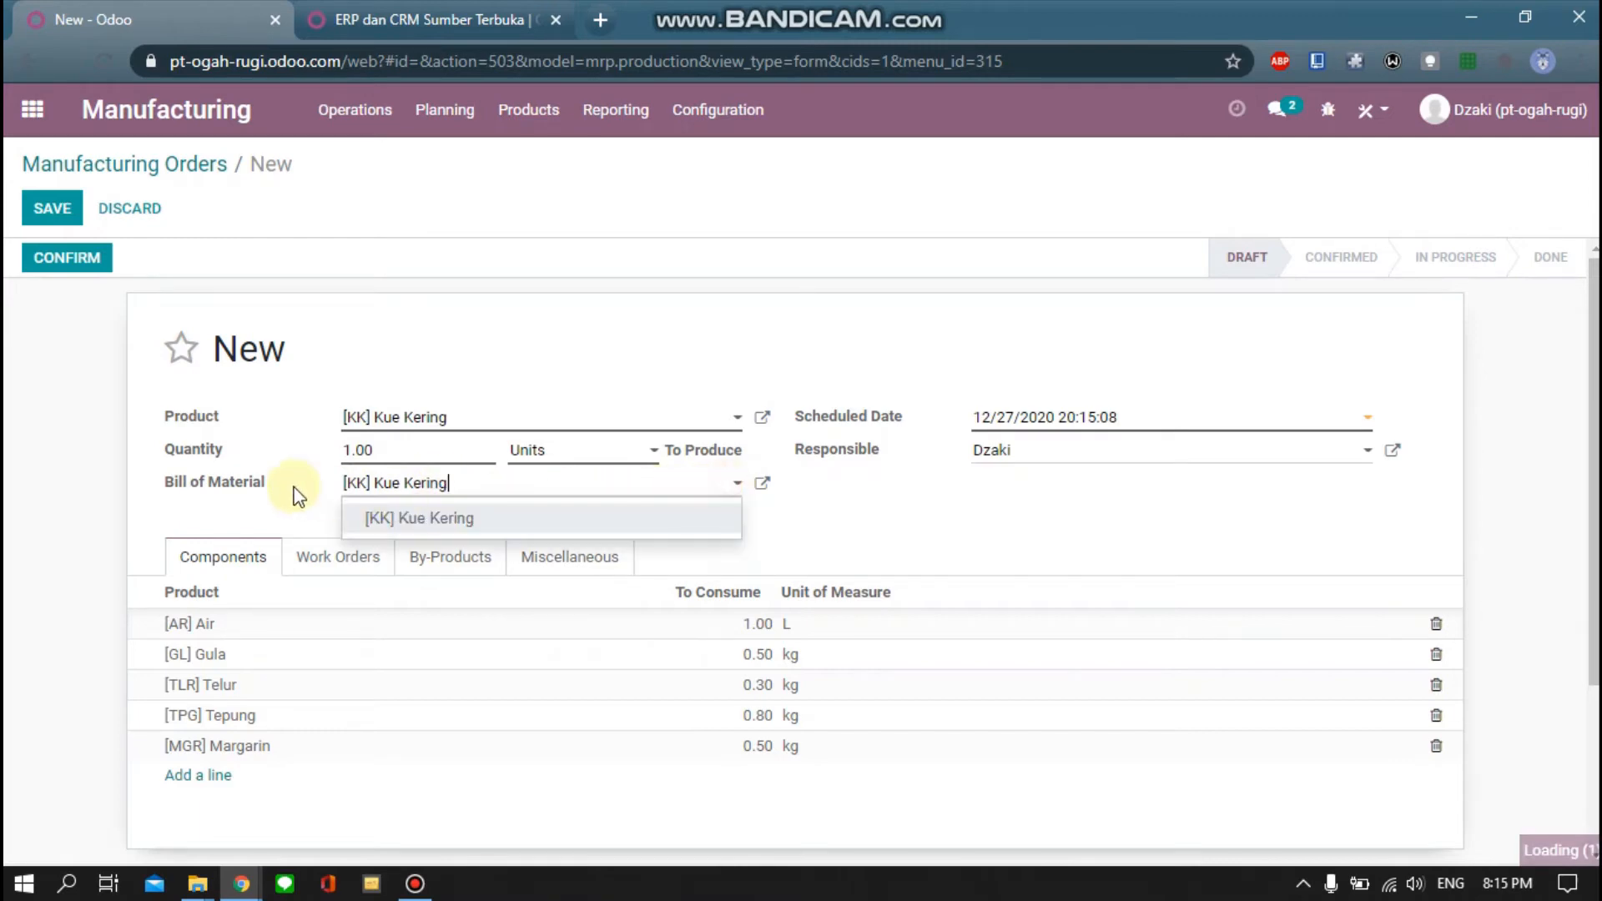
pyautogui.click(924, 534)
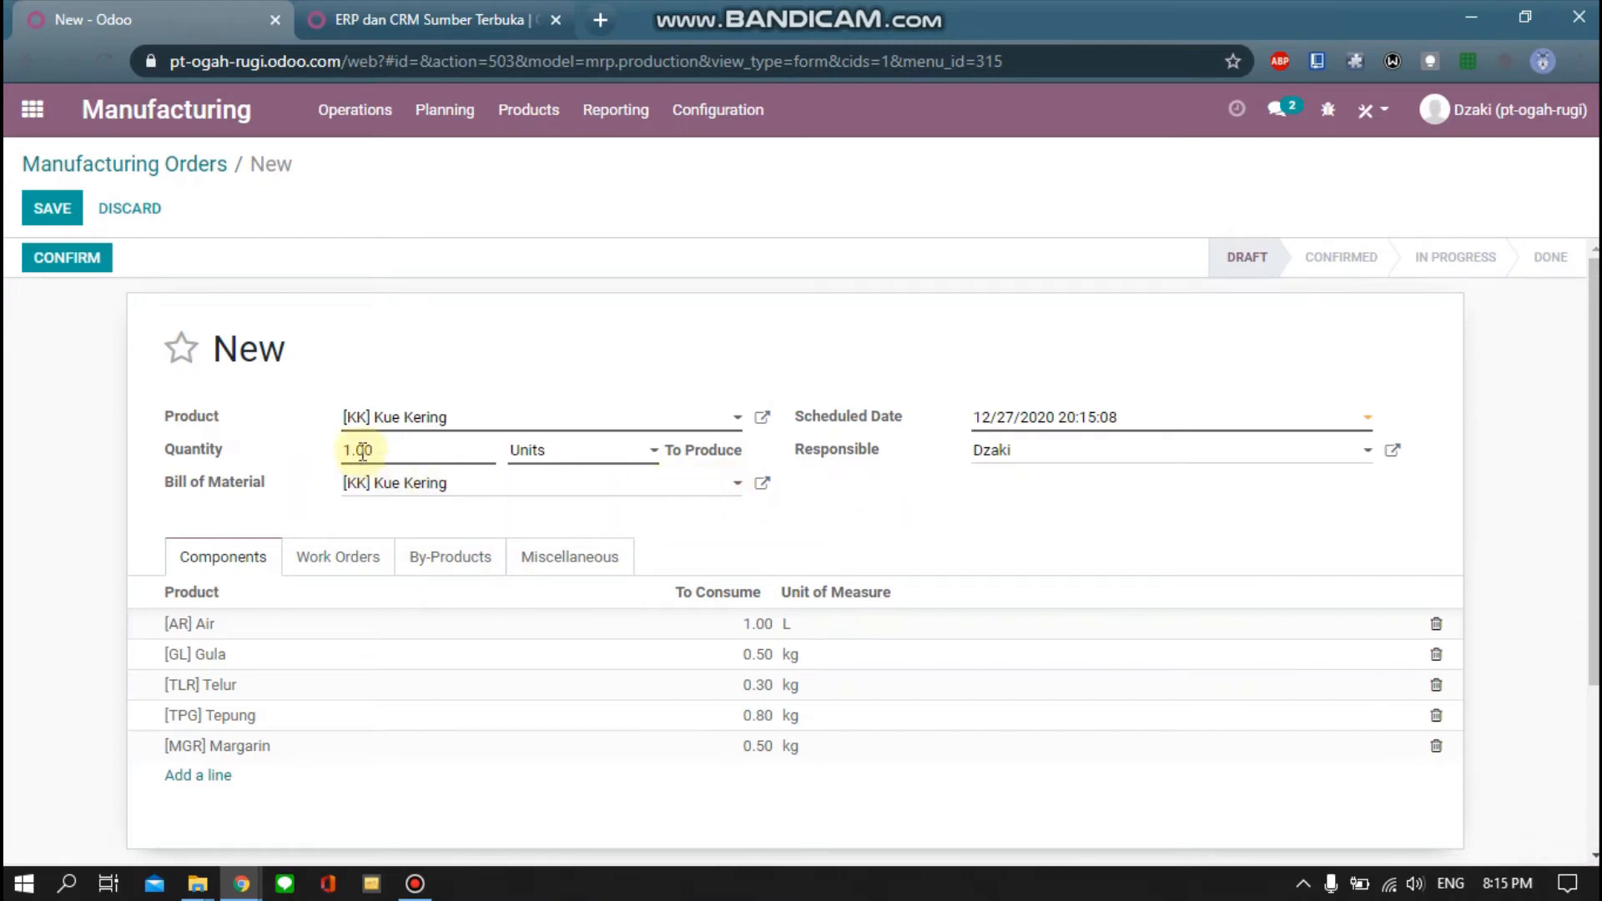
pyautogui.write('2')
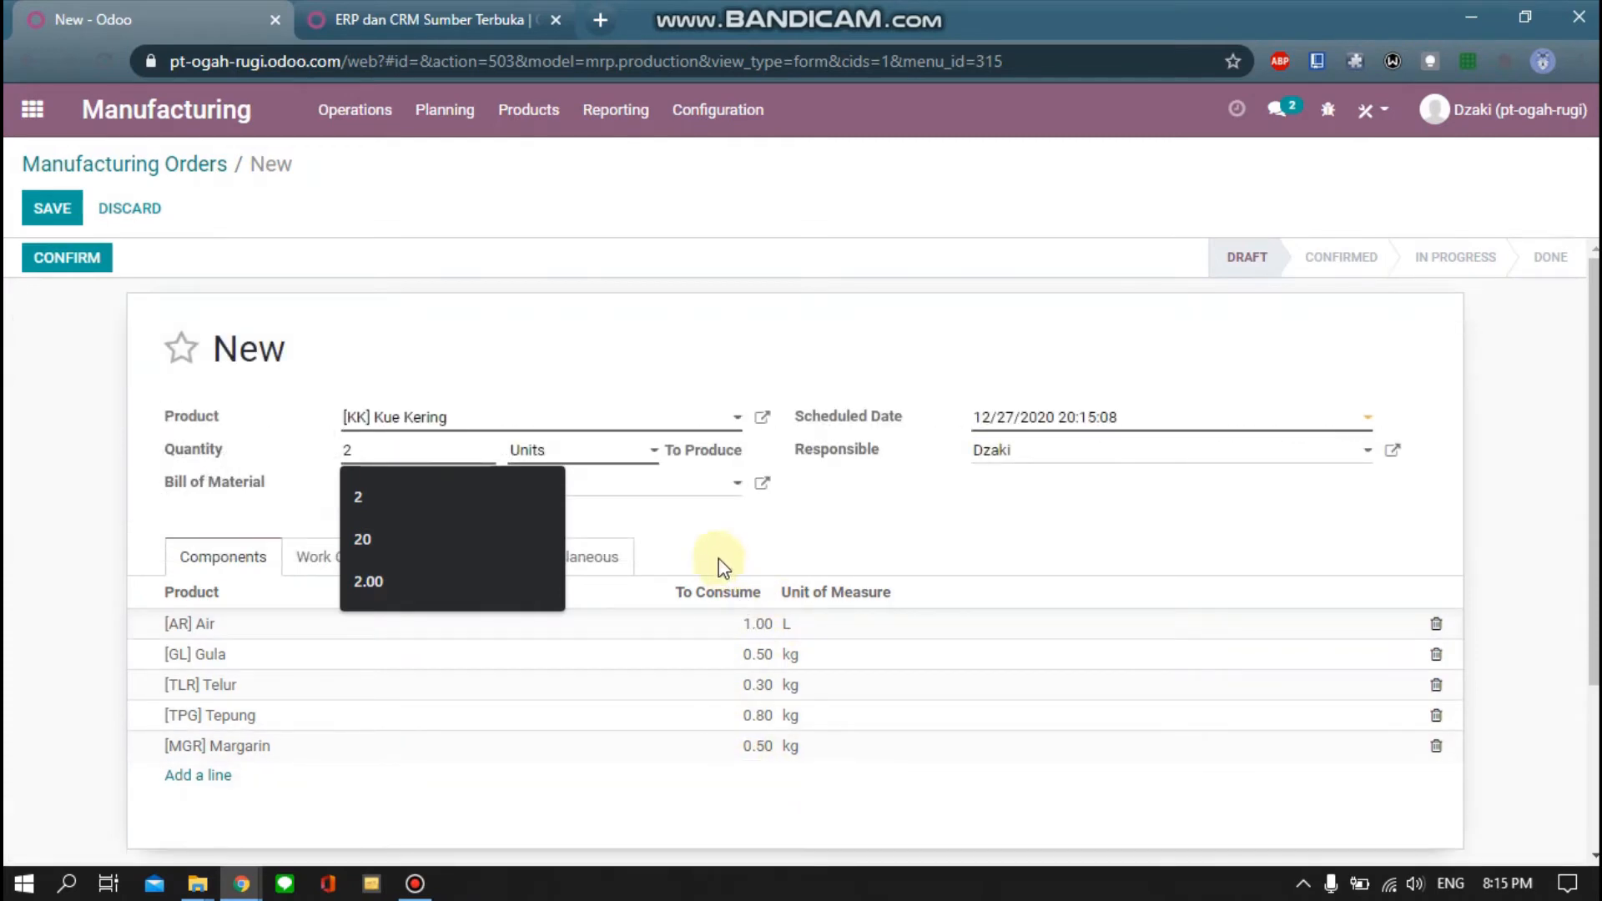
pyautogui.click(694, 524)
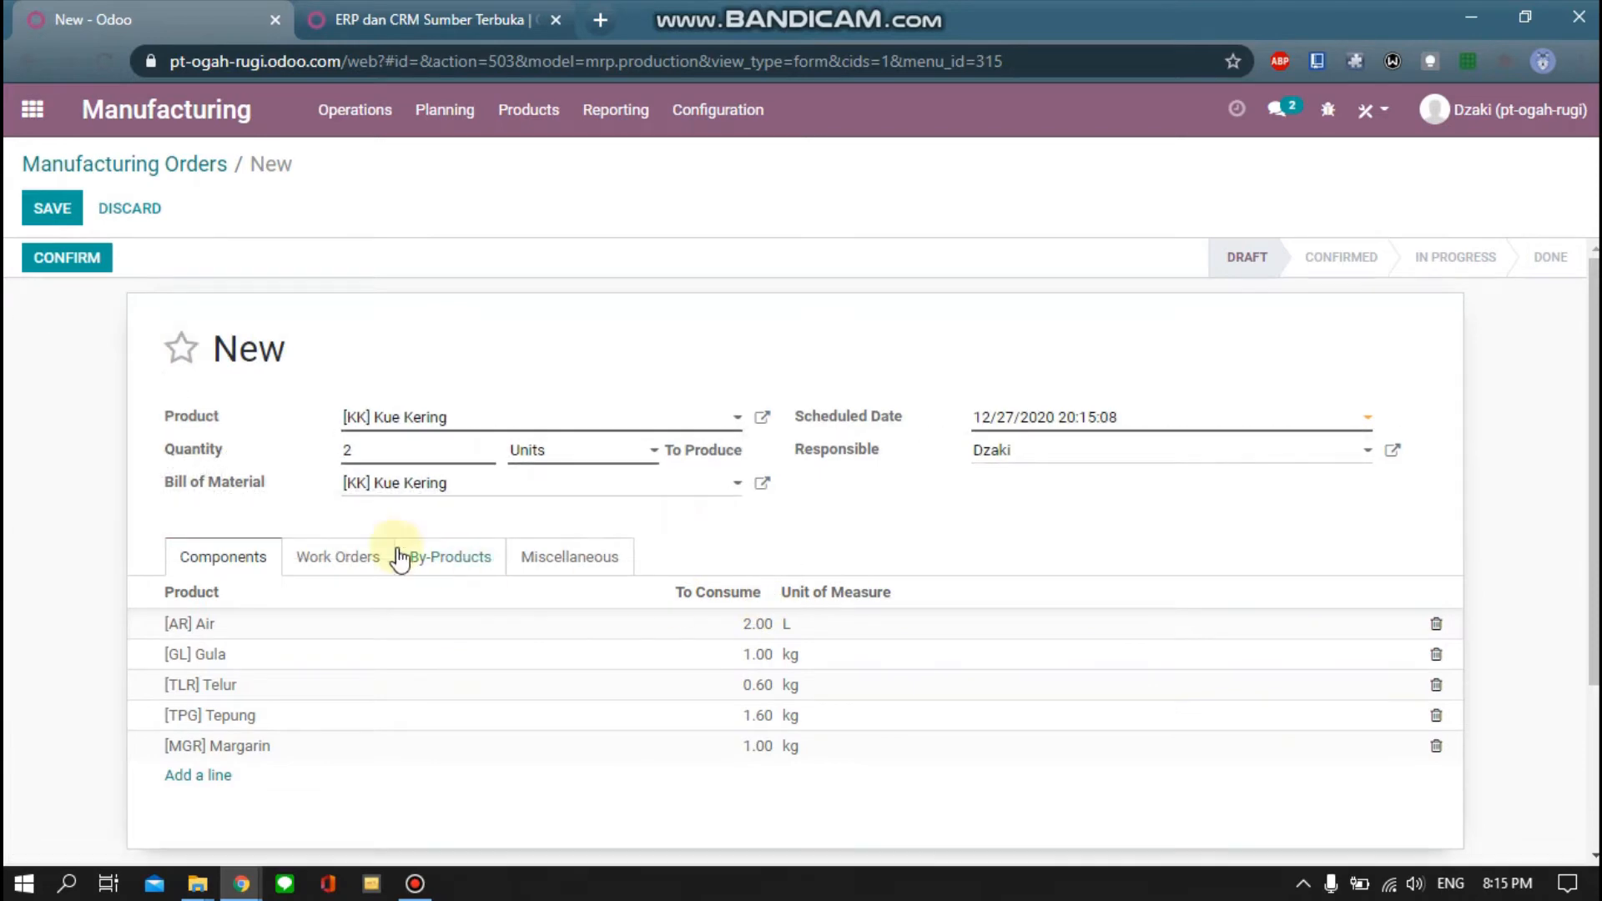
# Confirm and save manufacturing order WH/MO/00014
pyautogui.scroll(-3, 475, 615)
pyautogui.scroll(3, 475, 615)
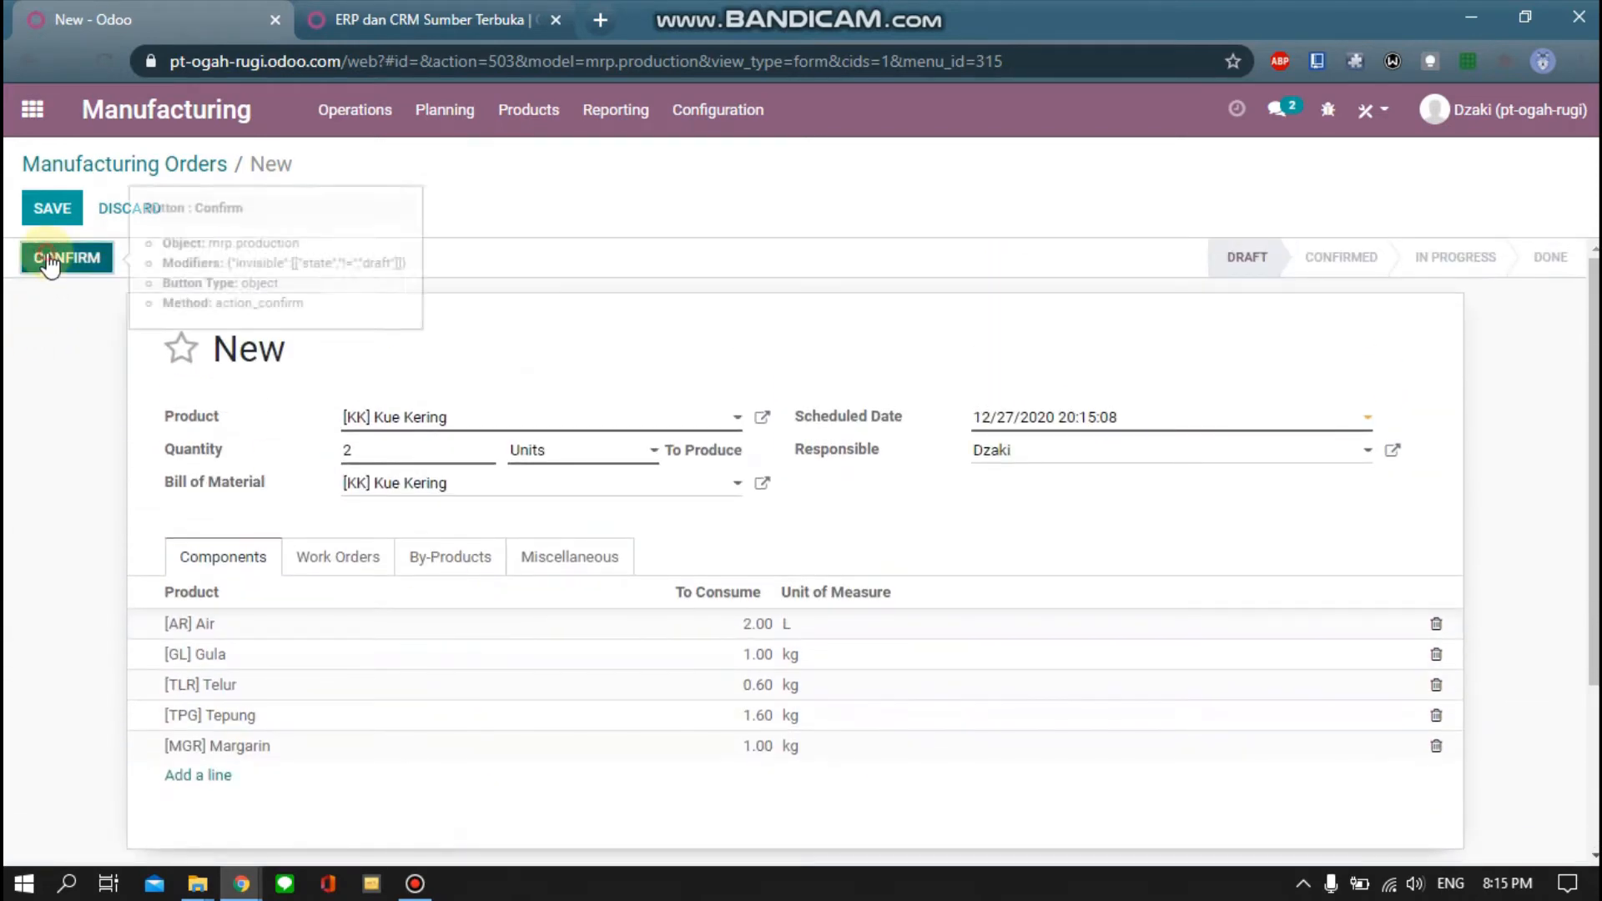
pyautogui.click(48, 260)
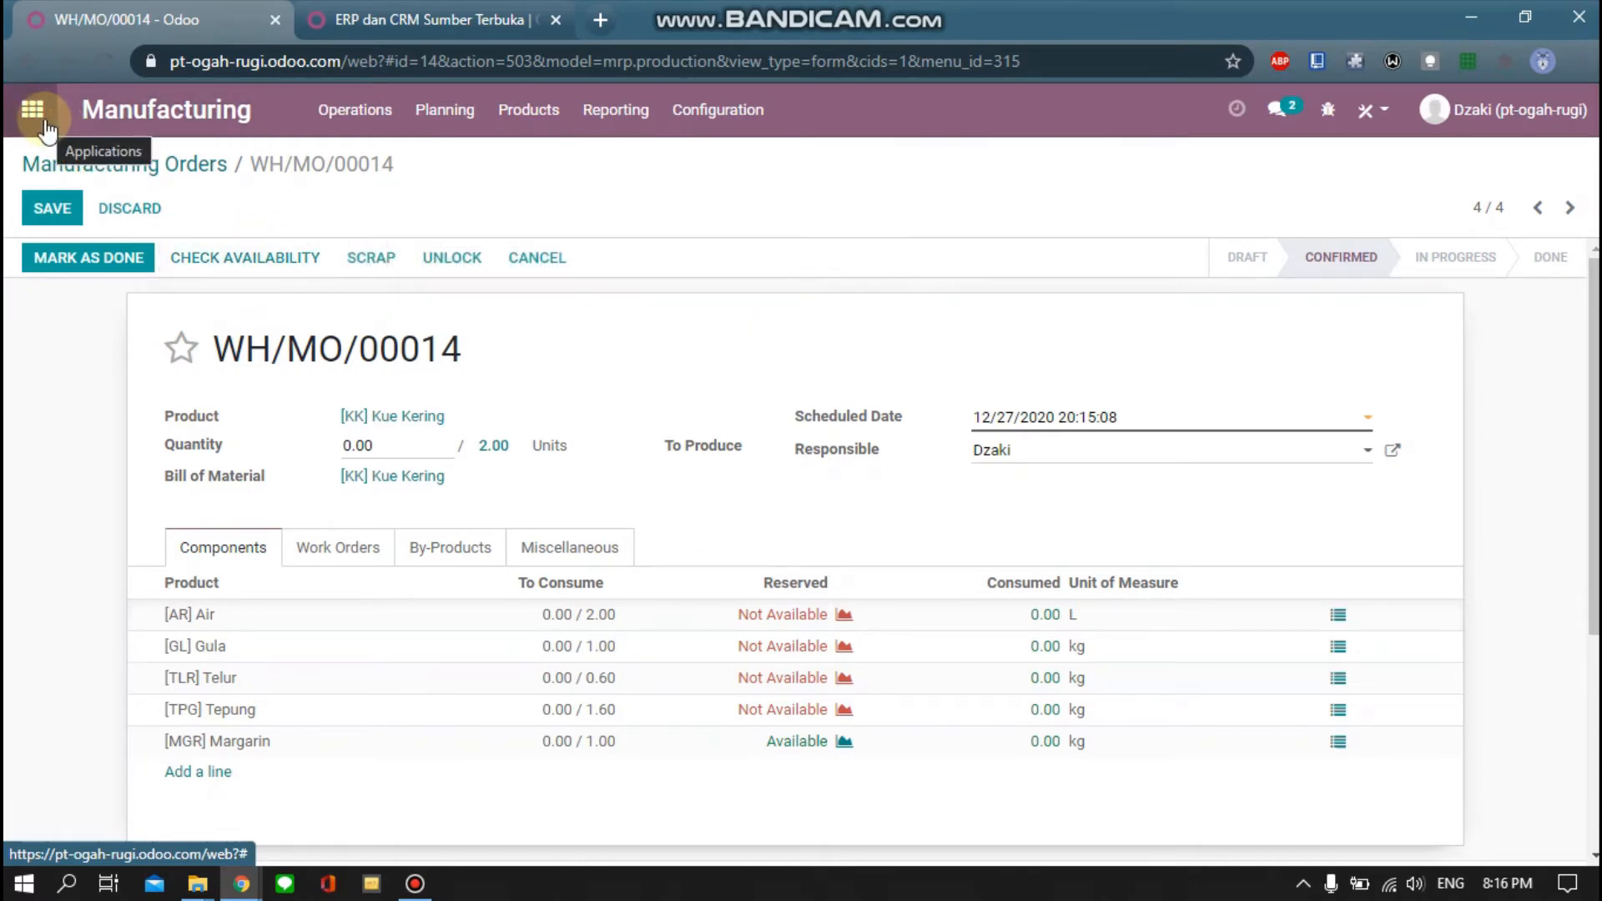
pyautogui.click(51, 208)
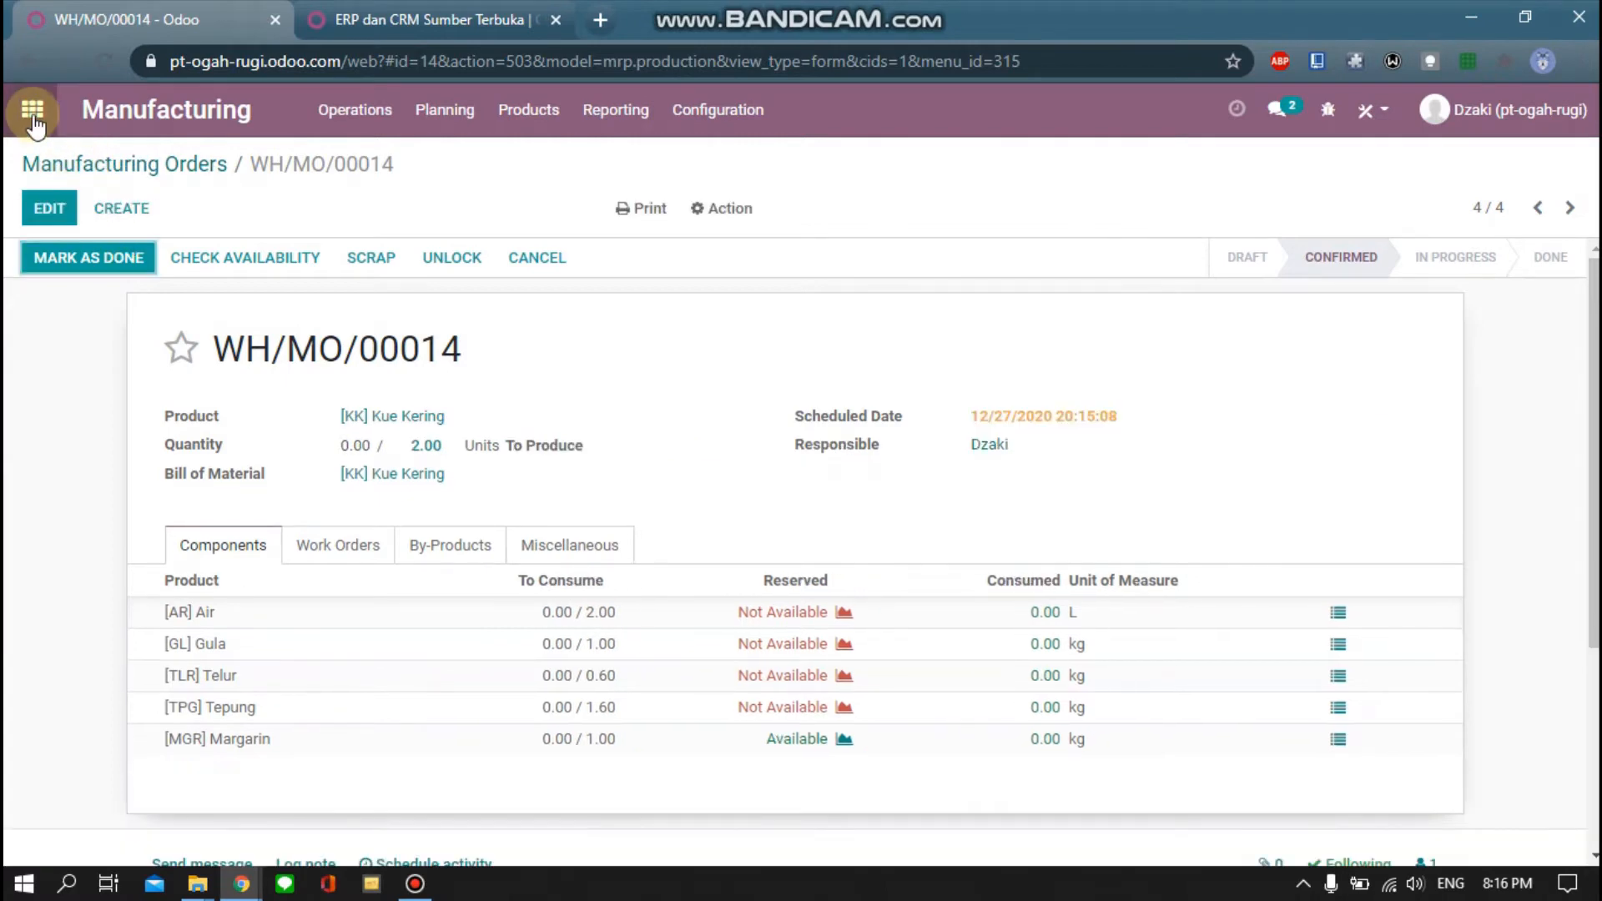
pyautogui.click(35, 122)
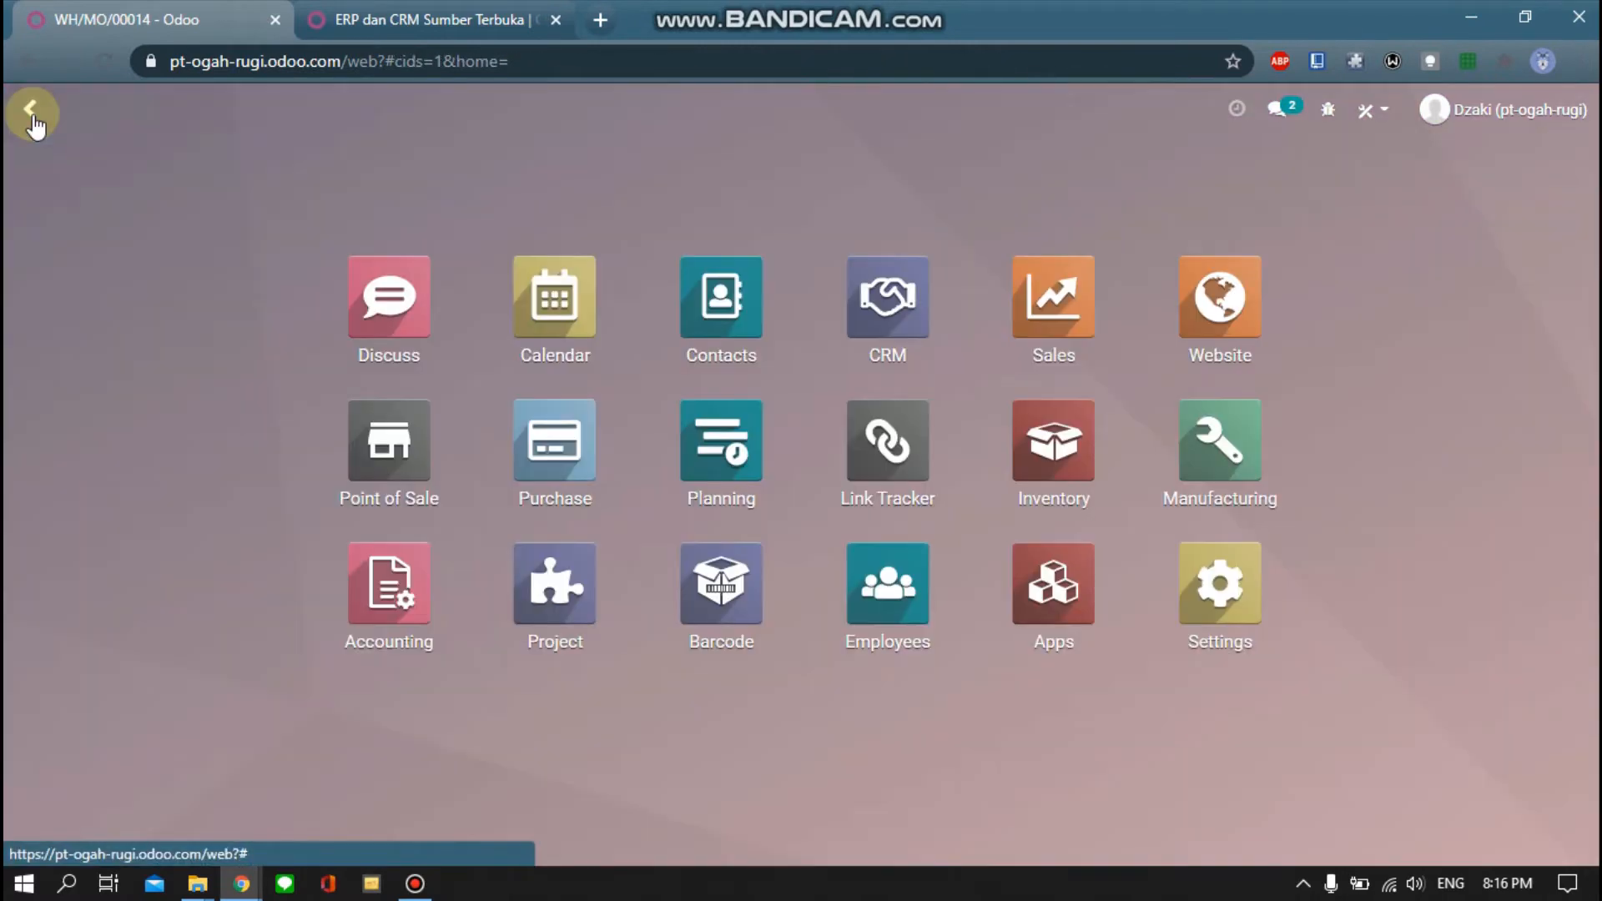
# Start a blank request for quotation in the Purchase app
pyautogui.click(546, 438)
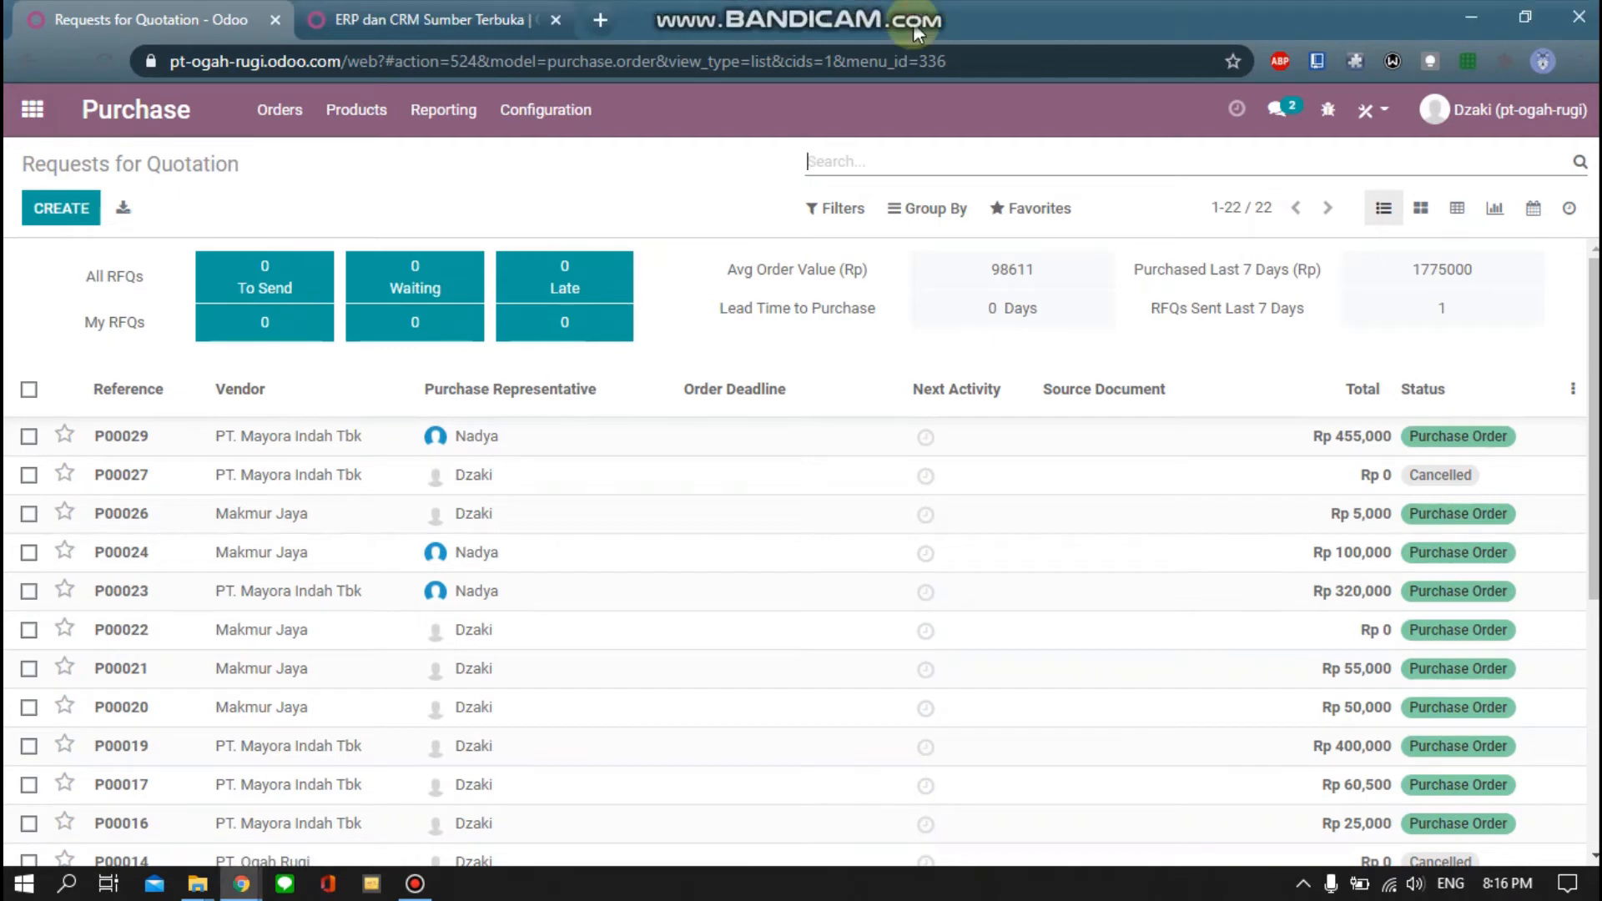
pyautogui.click(42, 214)
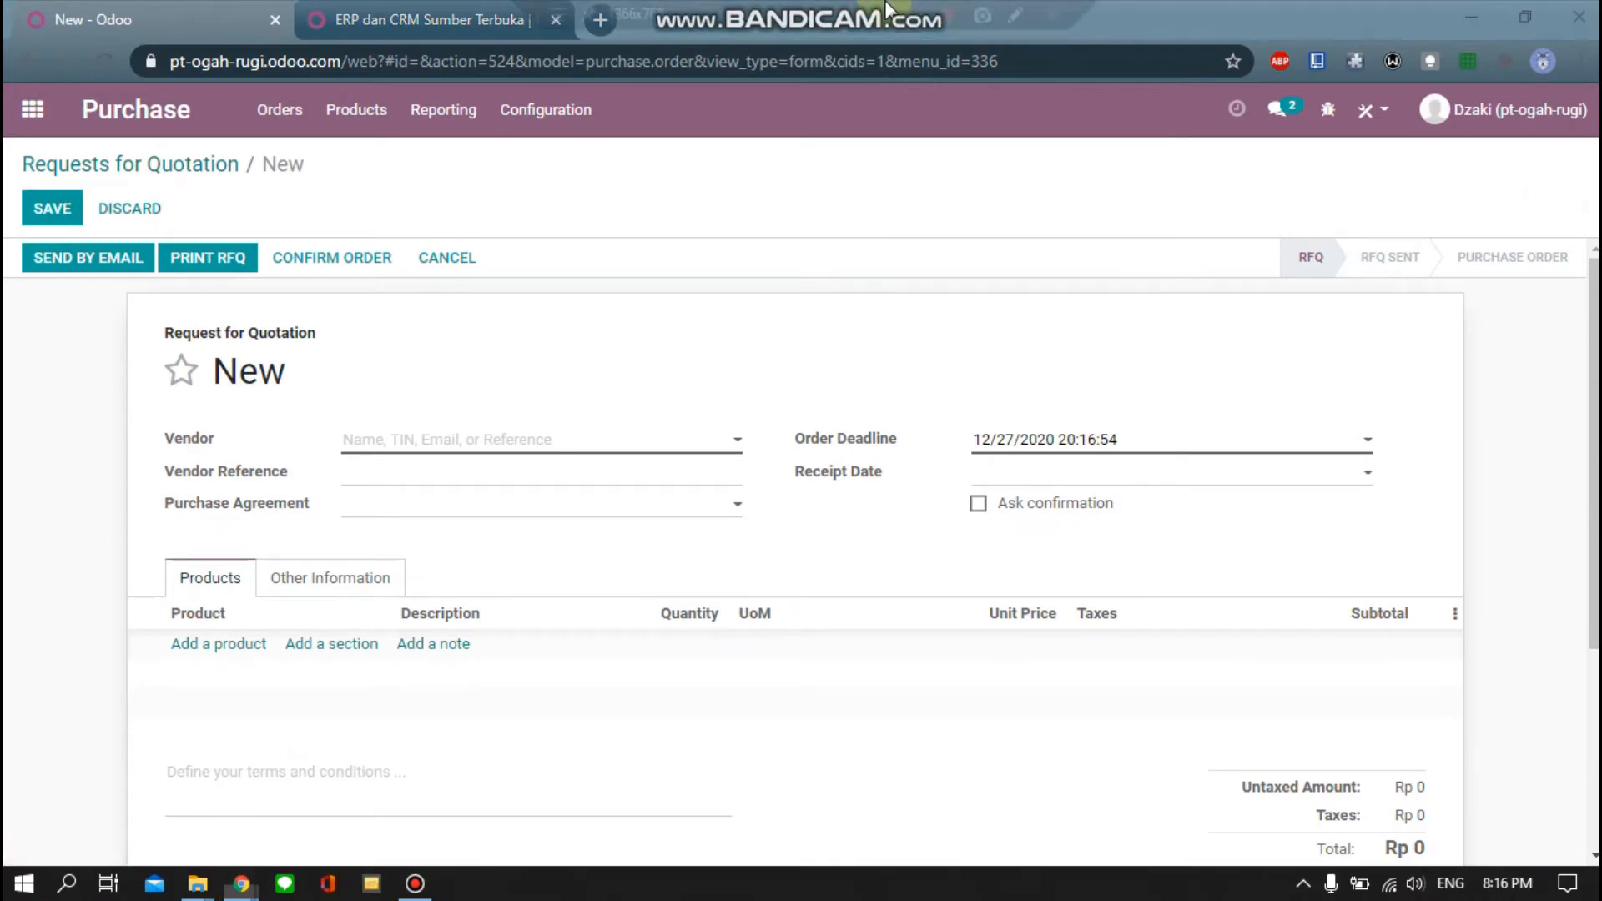
pyautogui.click(906, 15)
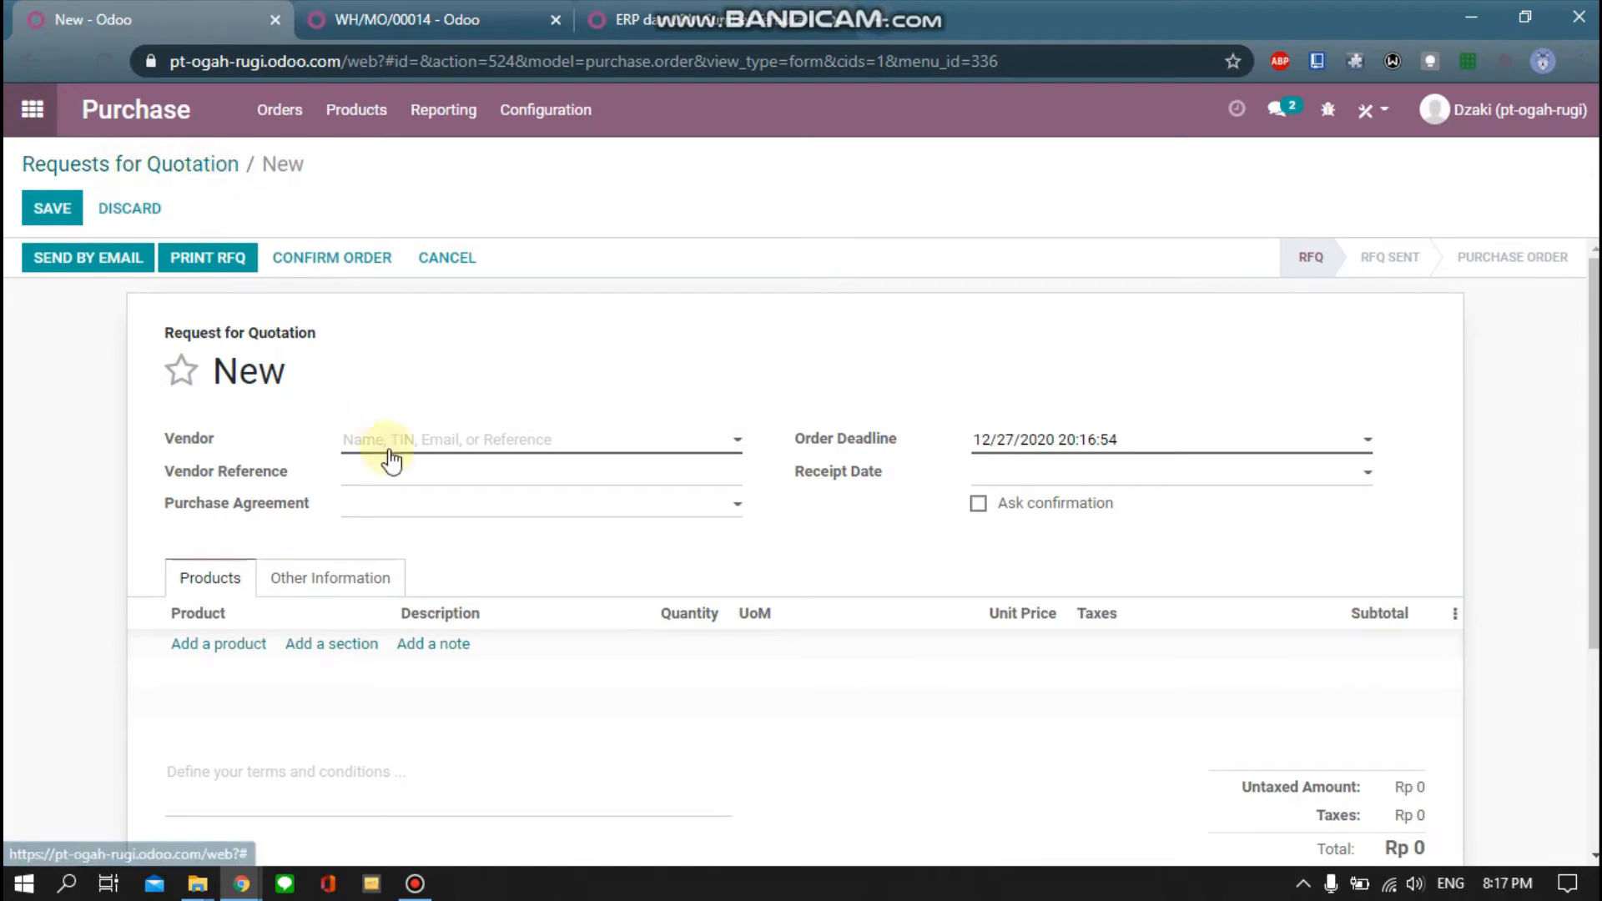
# Set vendor Makmur Jaya and add Air as the first product line, dismissing warnings
pyautogui.click(469, 442)
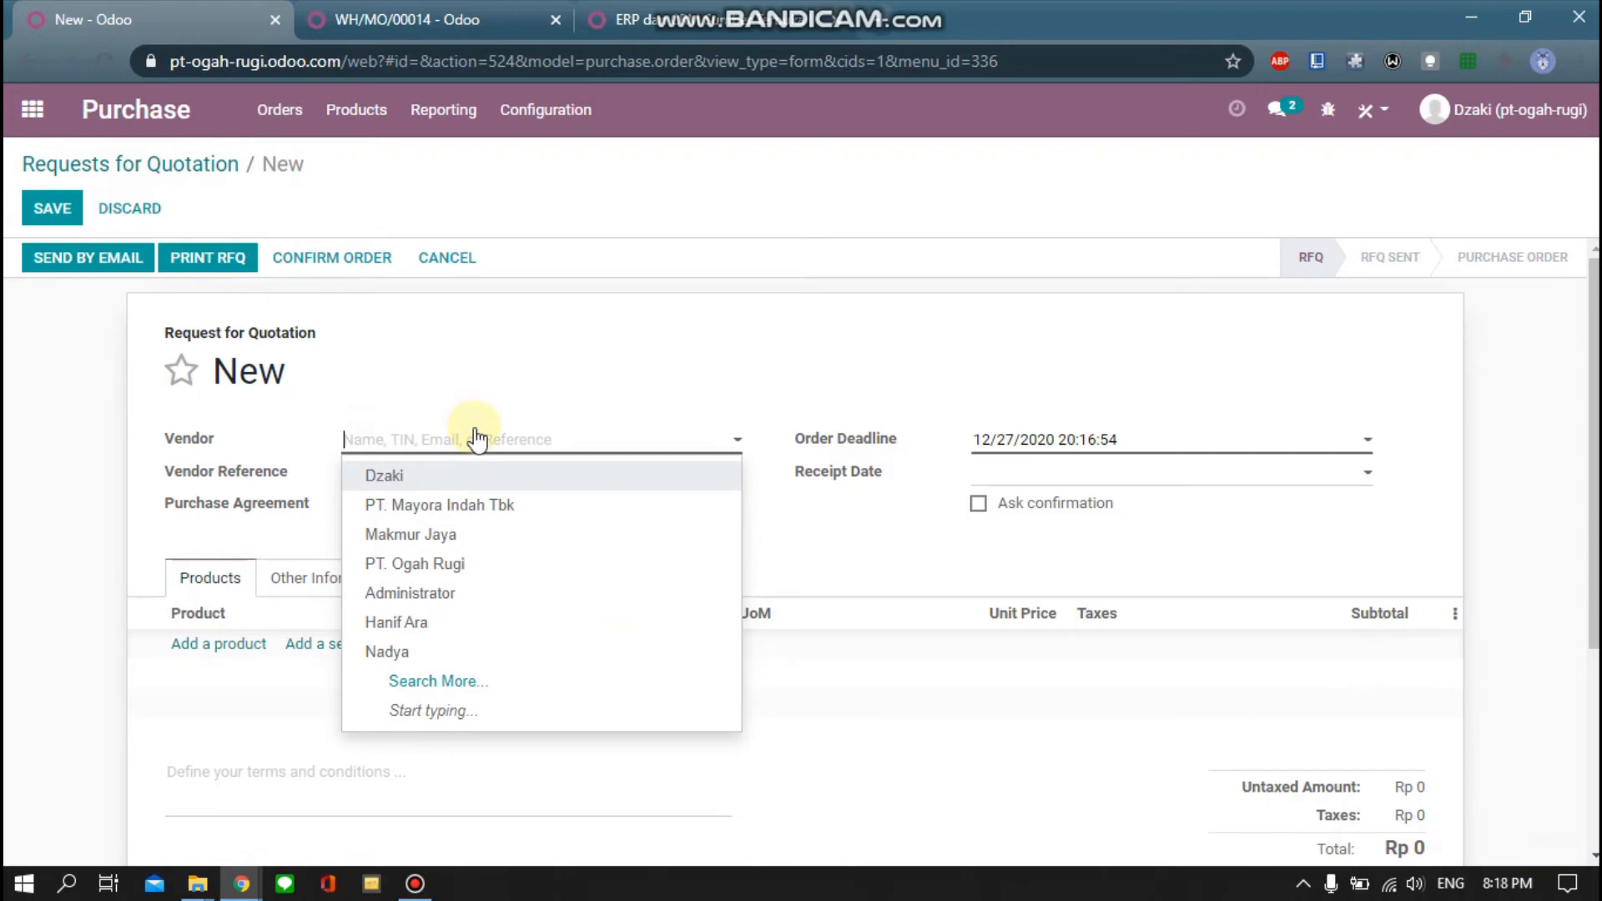
pyautogui.click(480, 540)
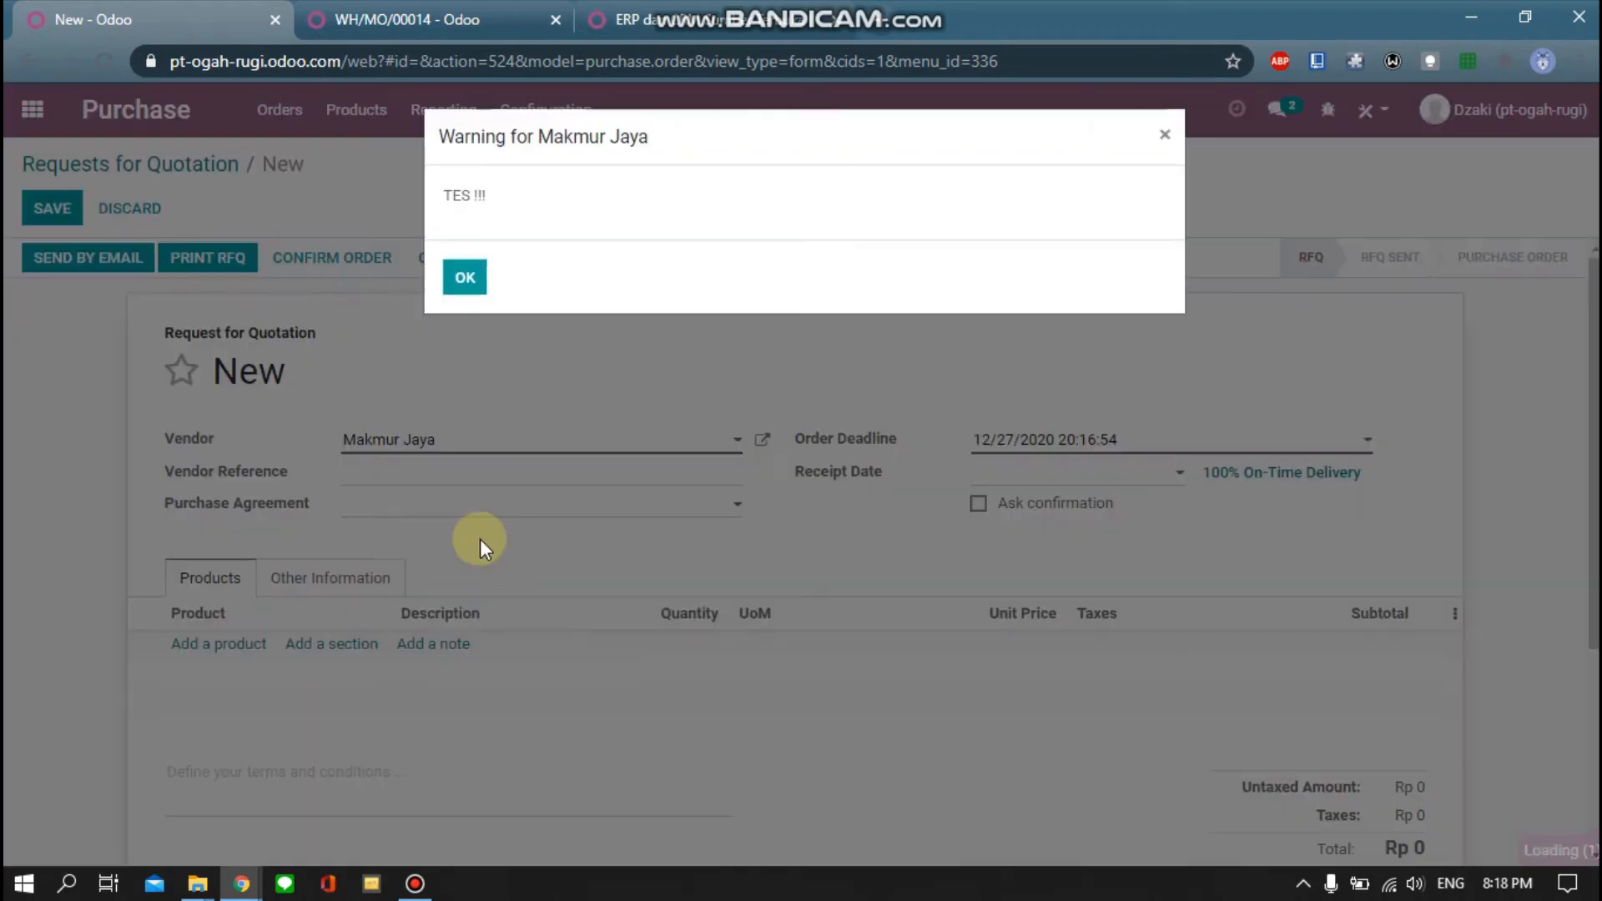
pyautogui.click(465, 280)
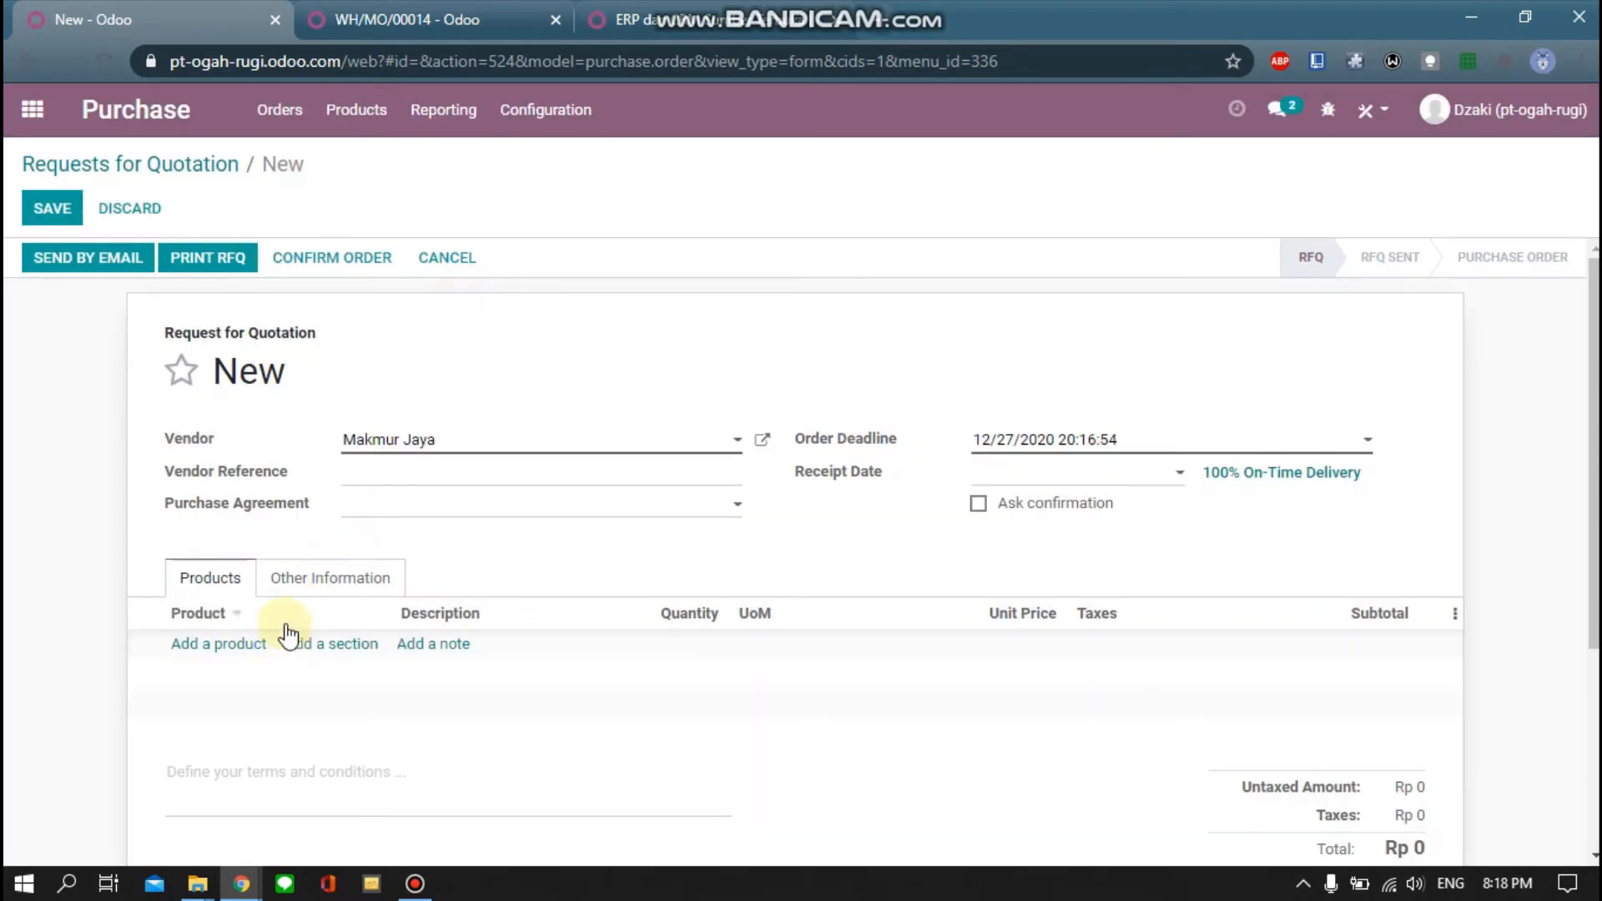
pyautogui.click(237, 650)
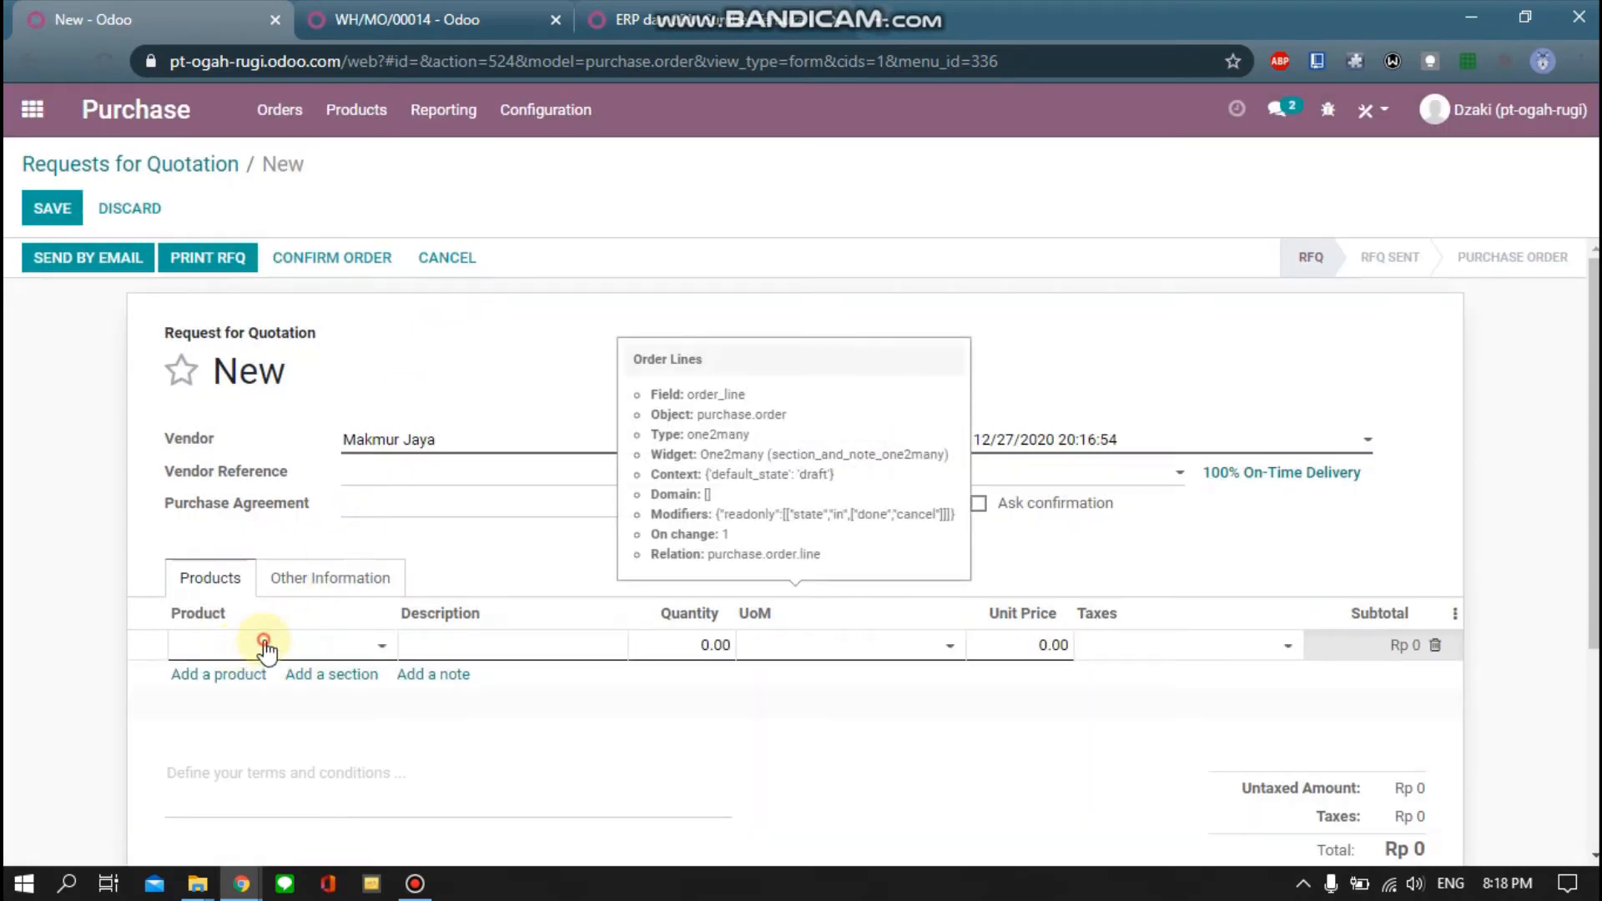
pyautogui.click(269, 582)
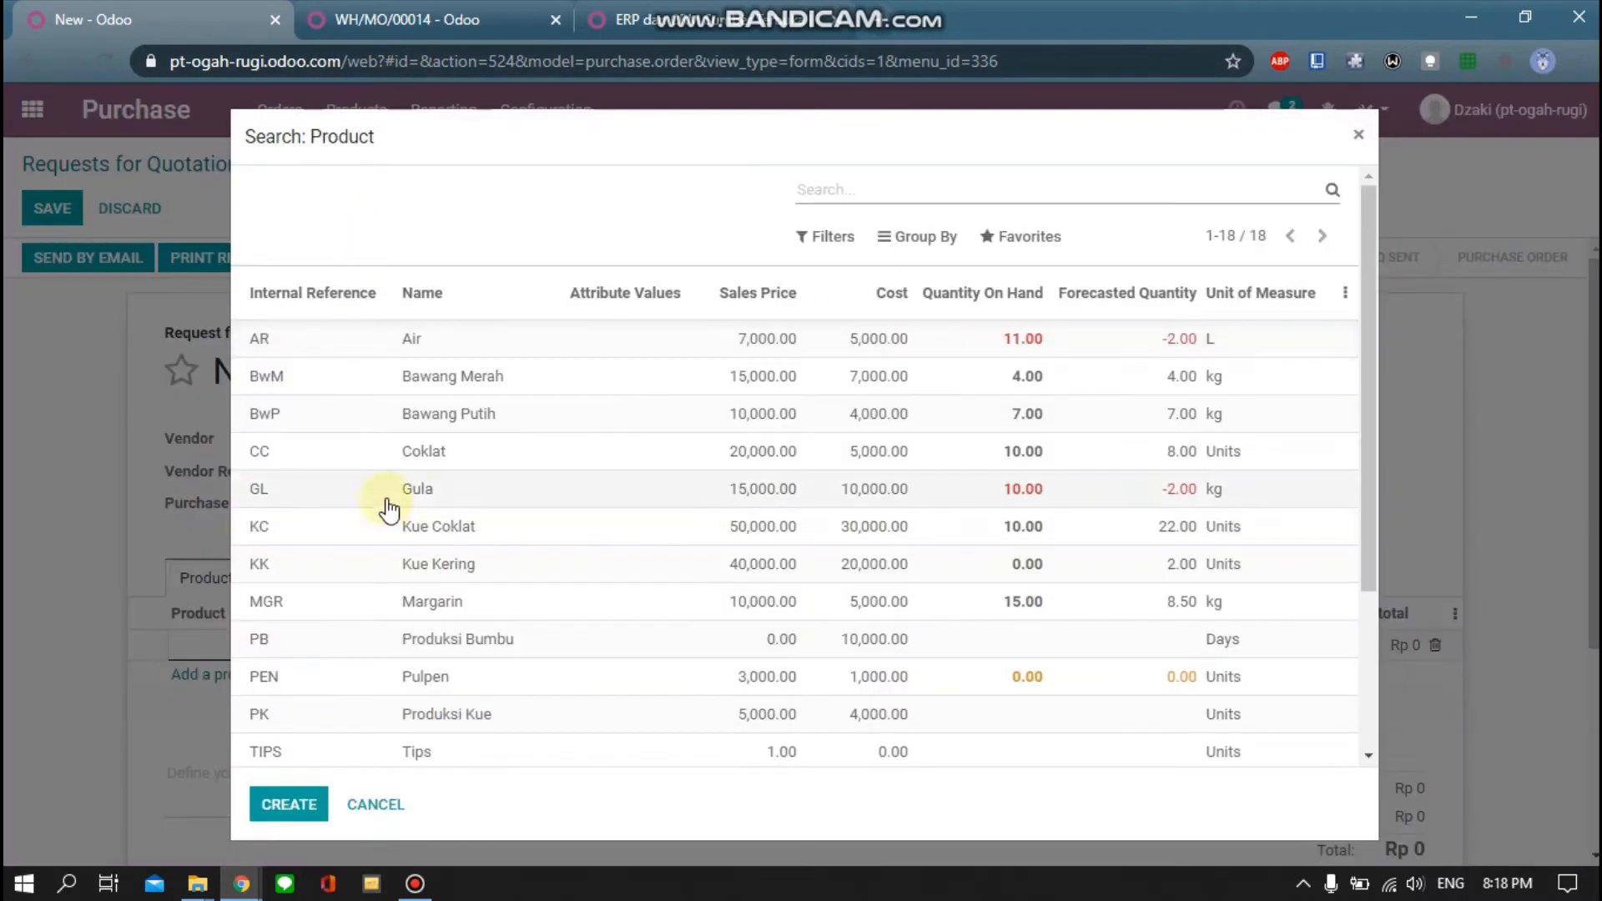
pyautogui.click(413, 342)
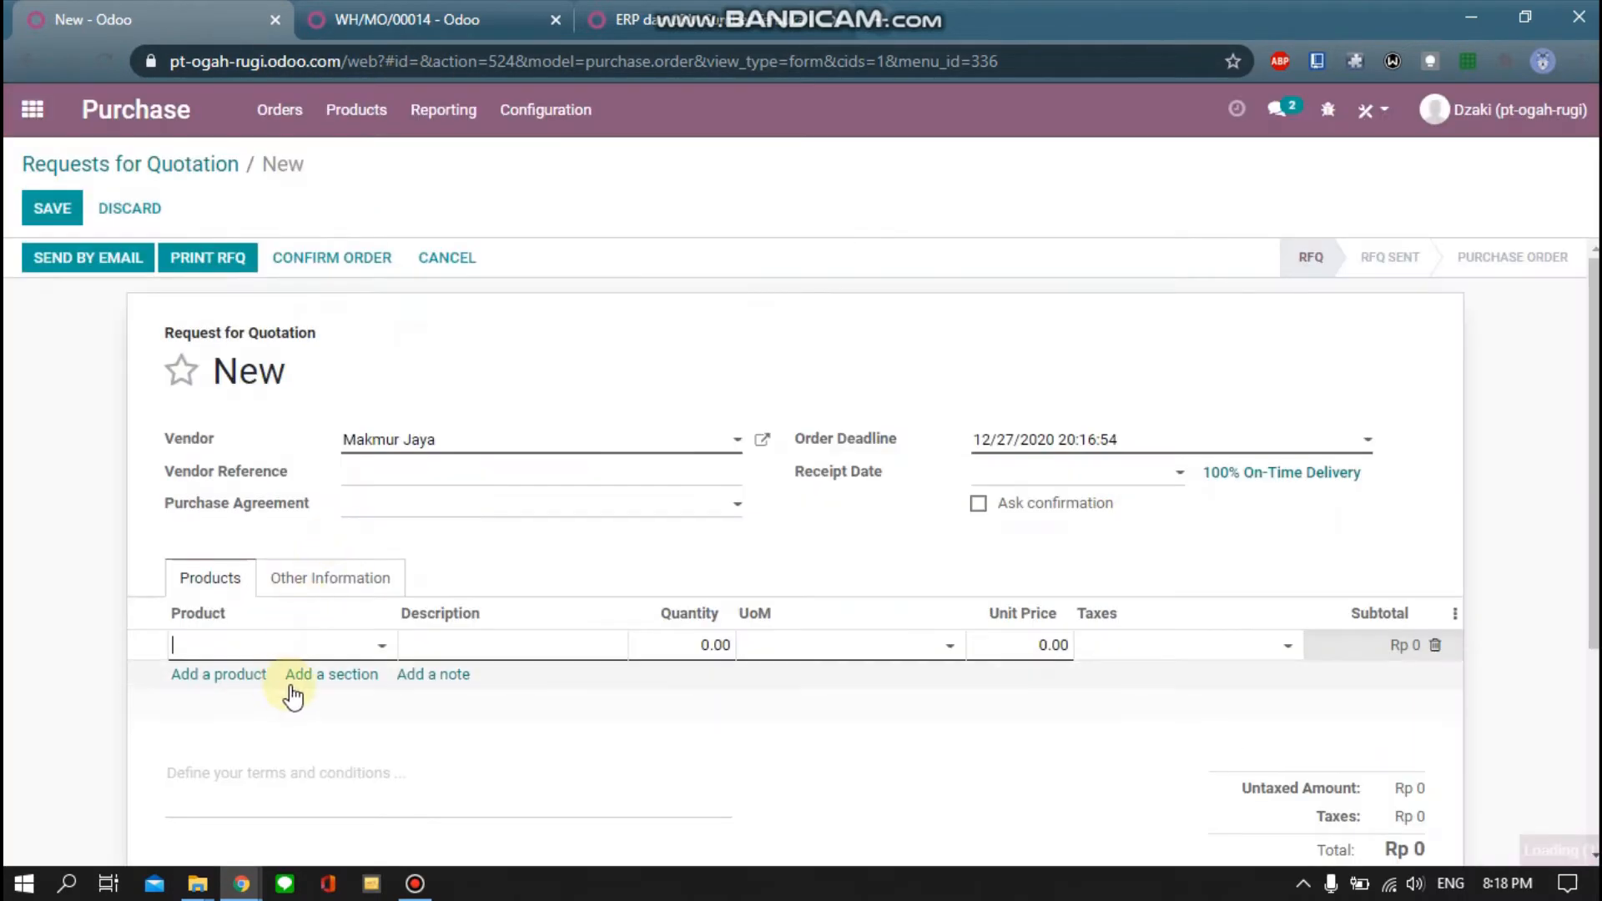
pyautogui.click(465, 277)
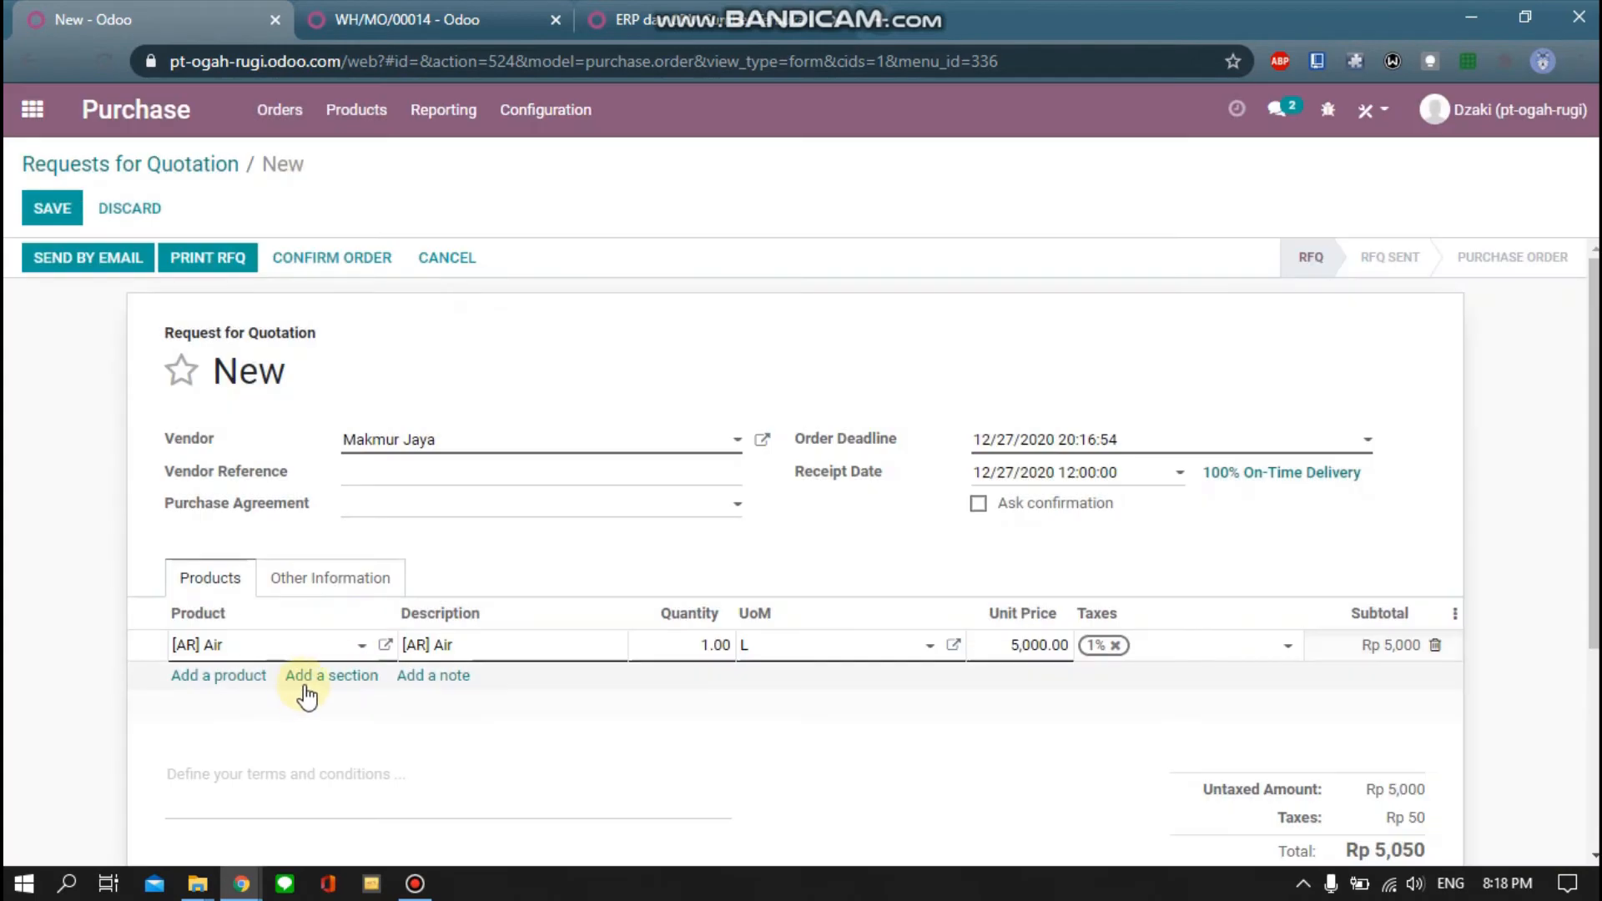
# Add Gula and Telur product lines to the quotation
pyautogui.click(242, 678)
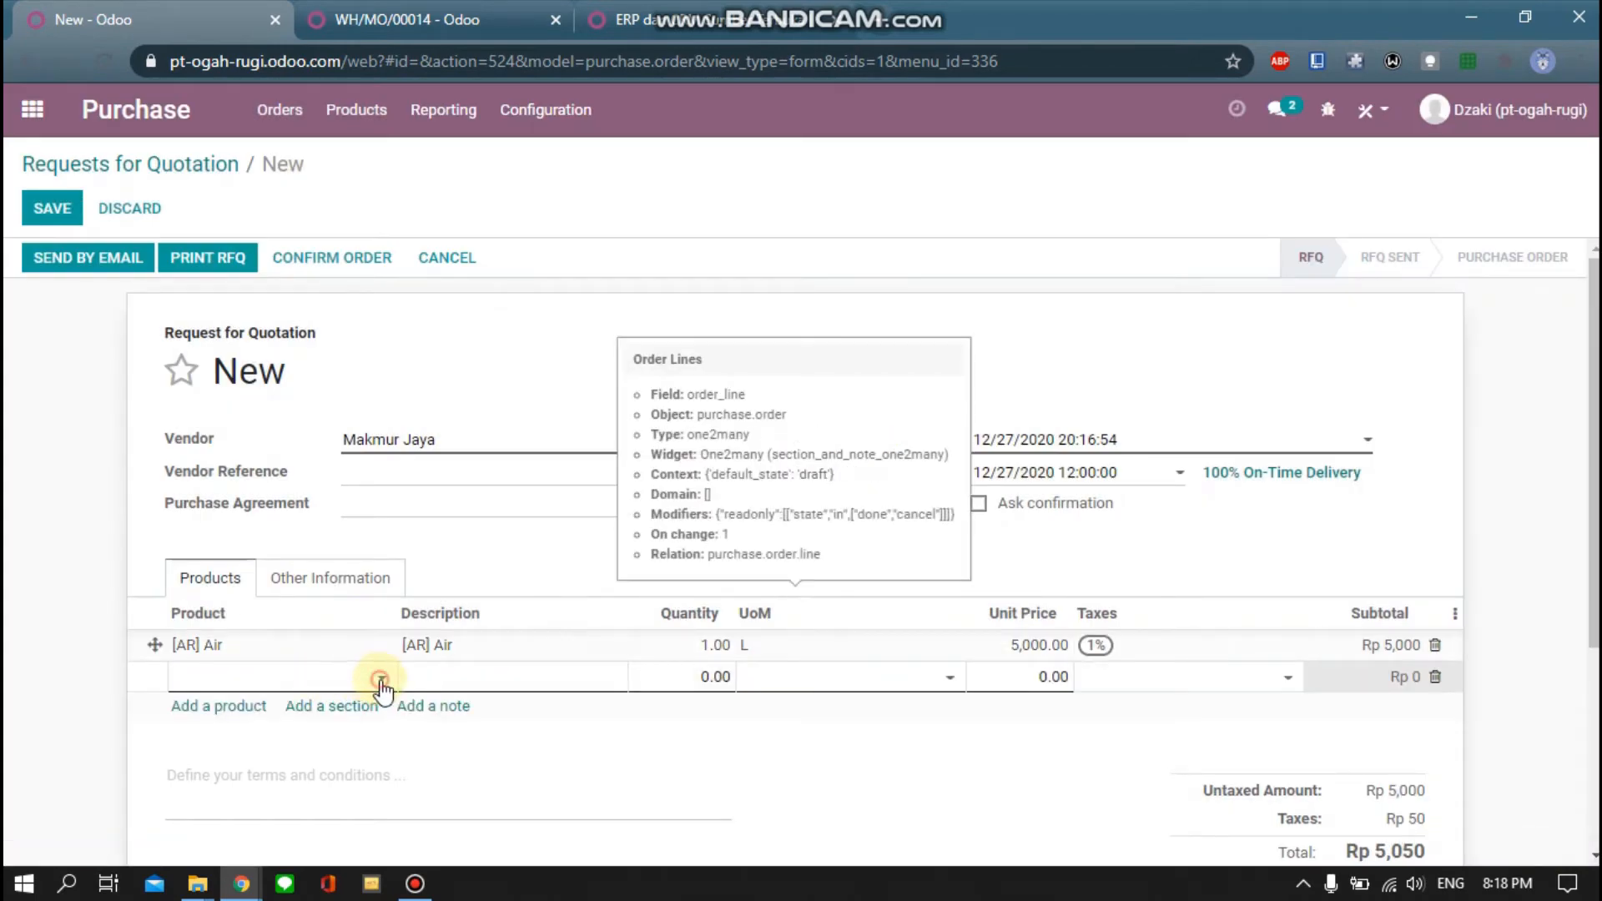
pyautogui.click(380, 679)
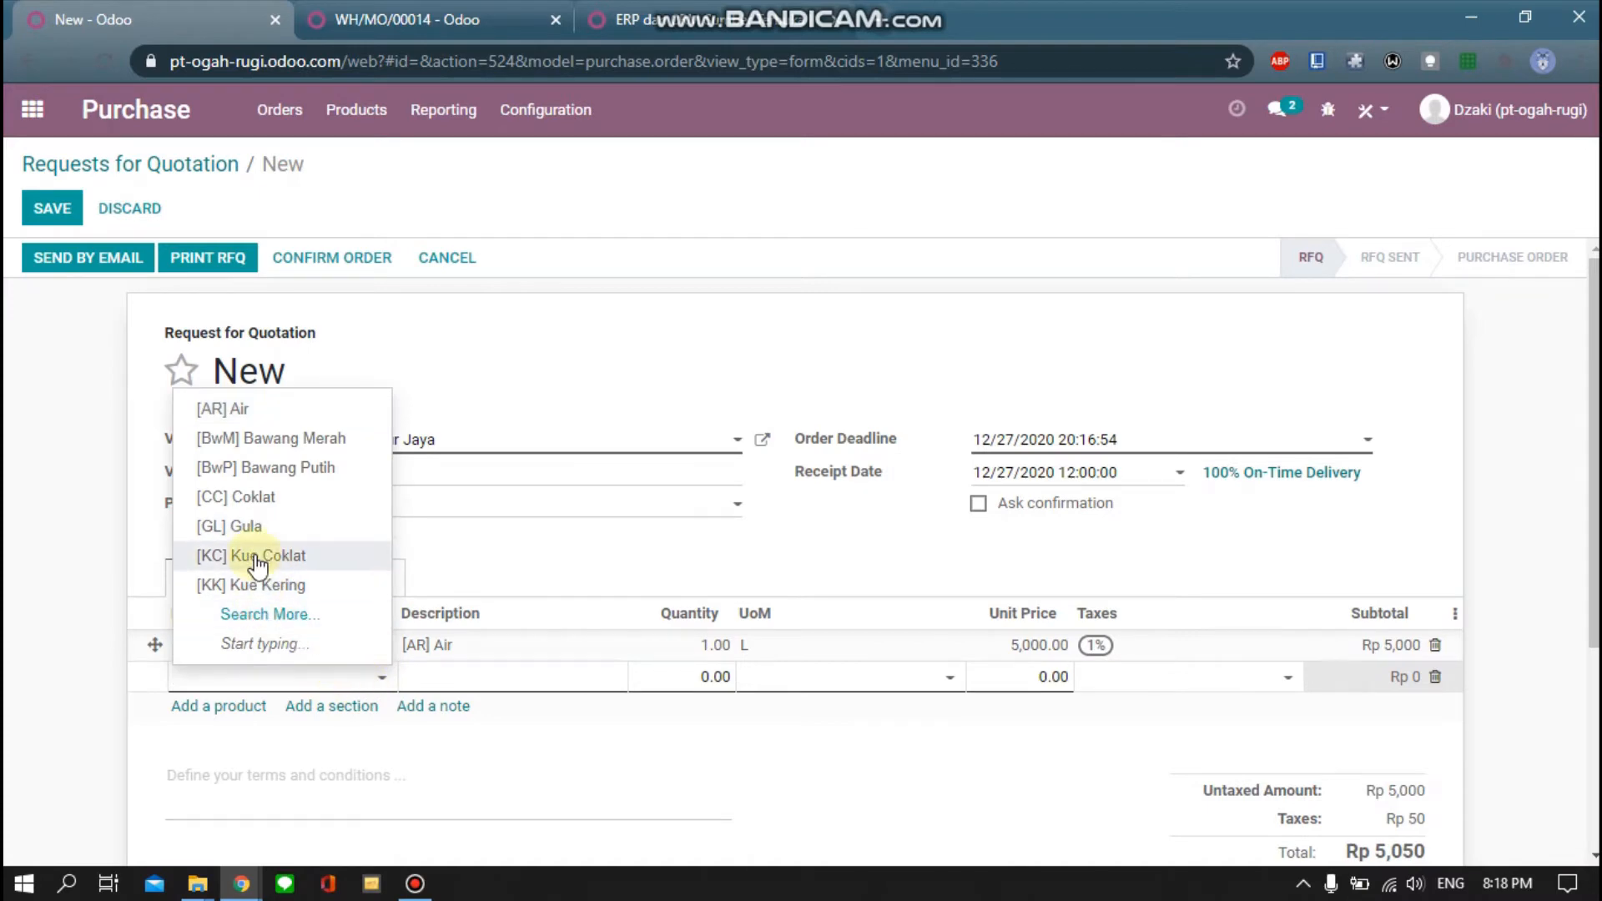
pyautogui.click(246, 528)
pyautogui.click(225, 710)
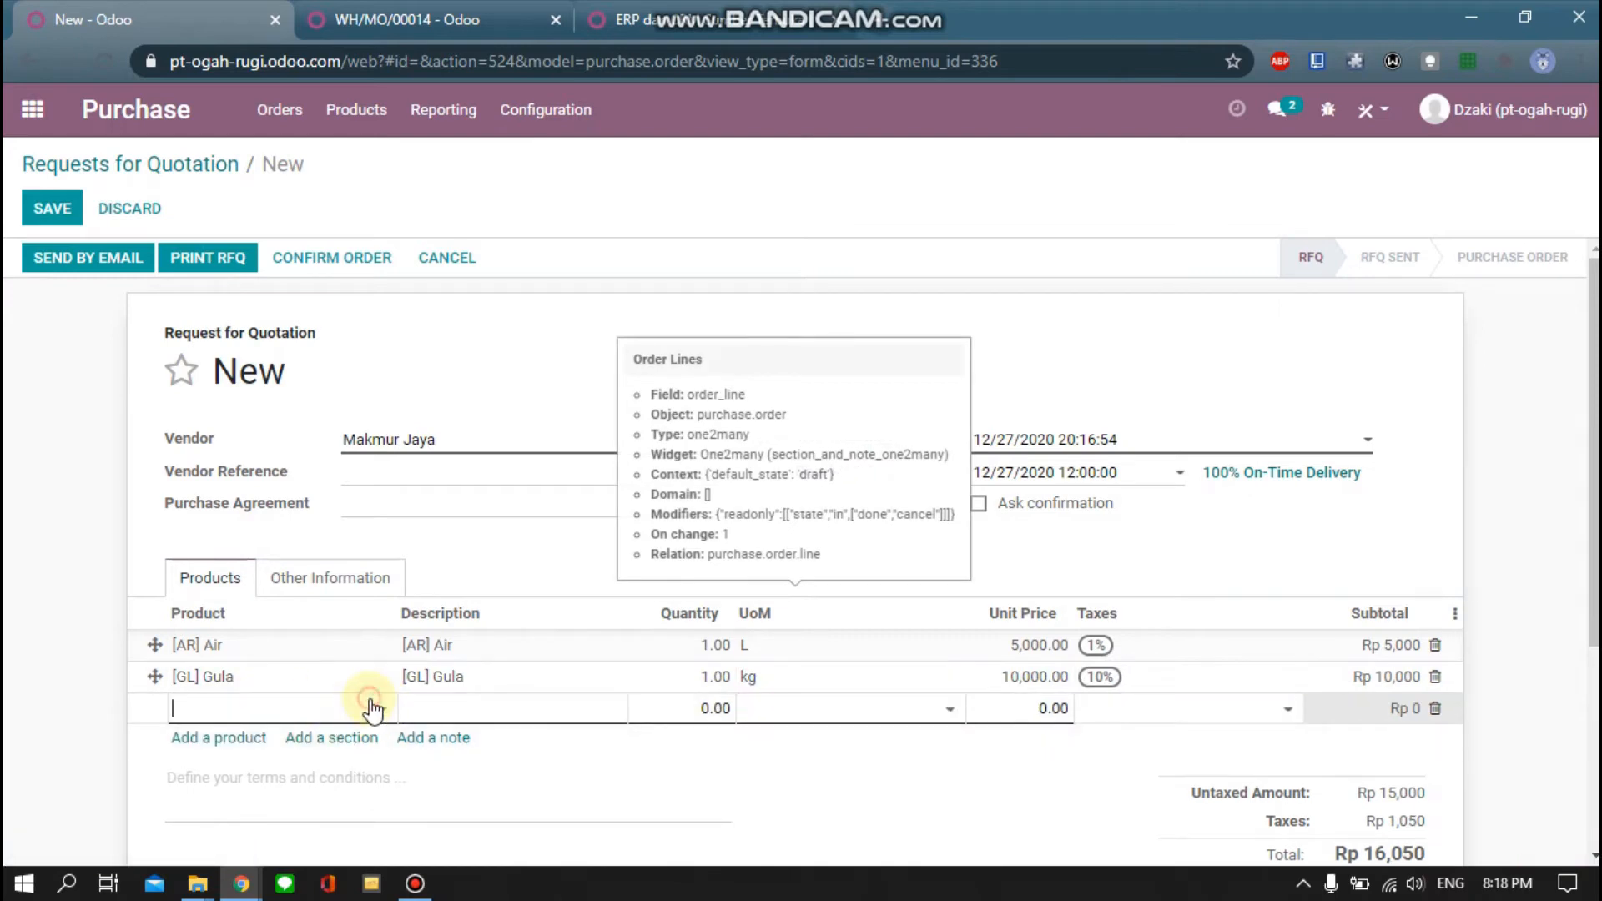
pyautogui.click(368, 707)
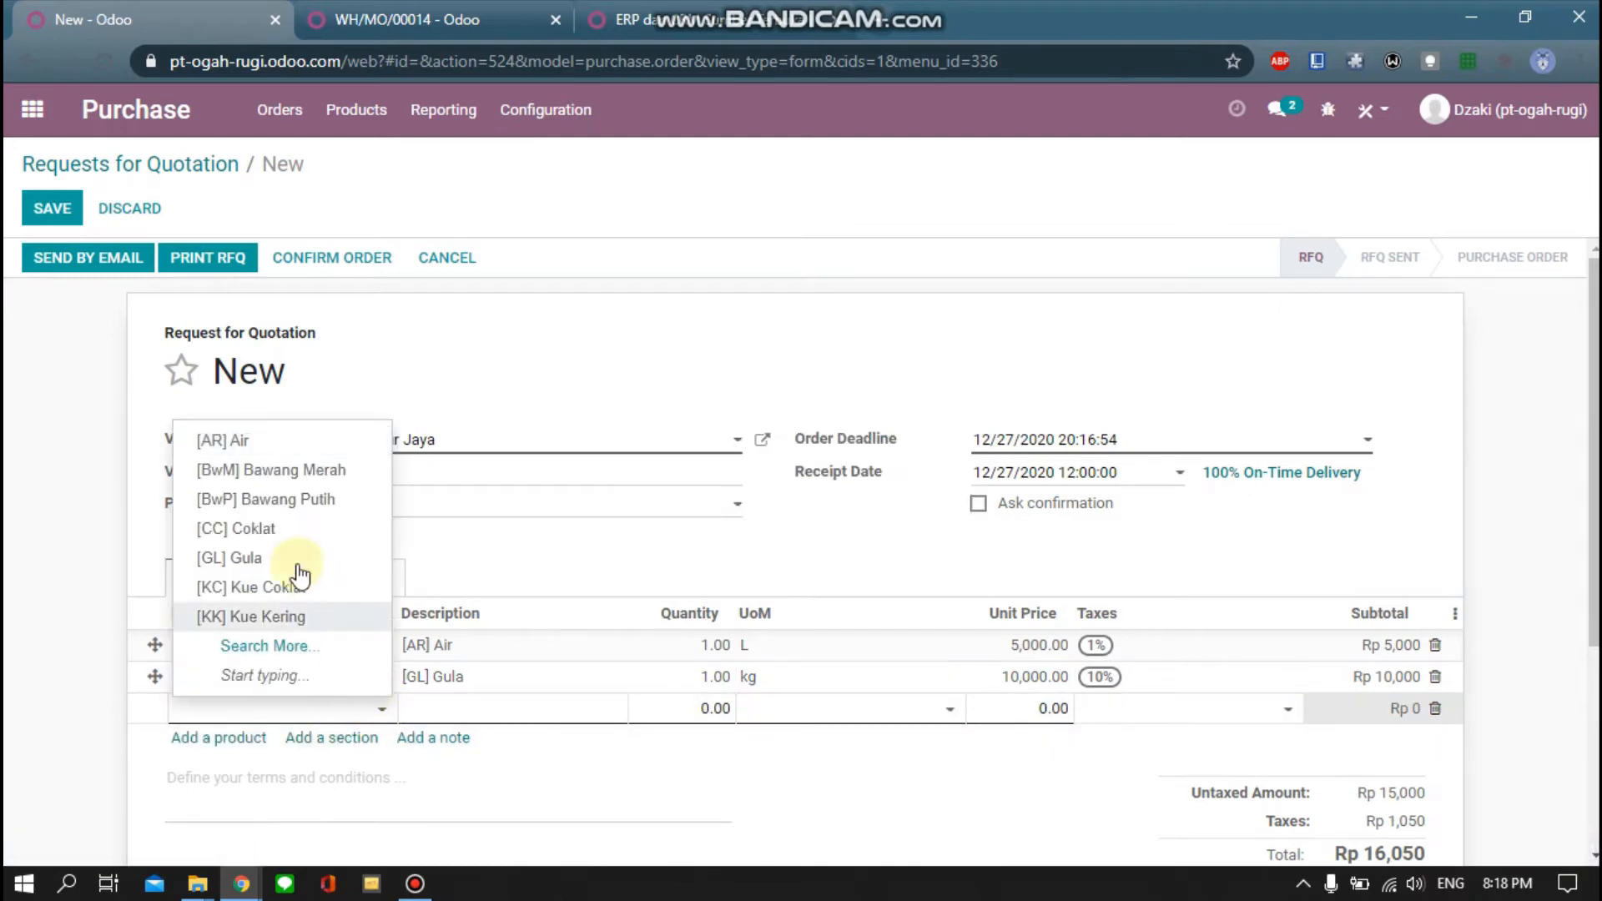
pyautogui.click(242, 647)
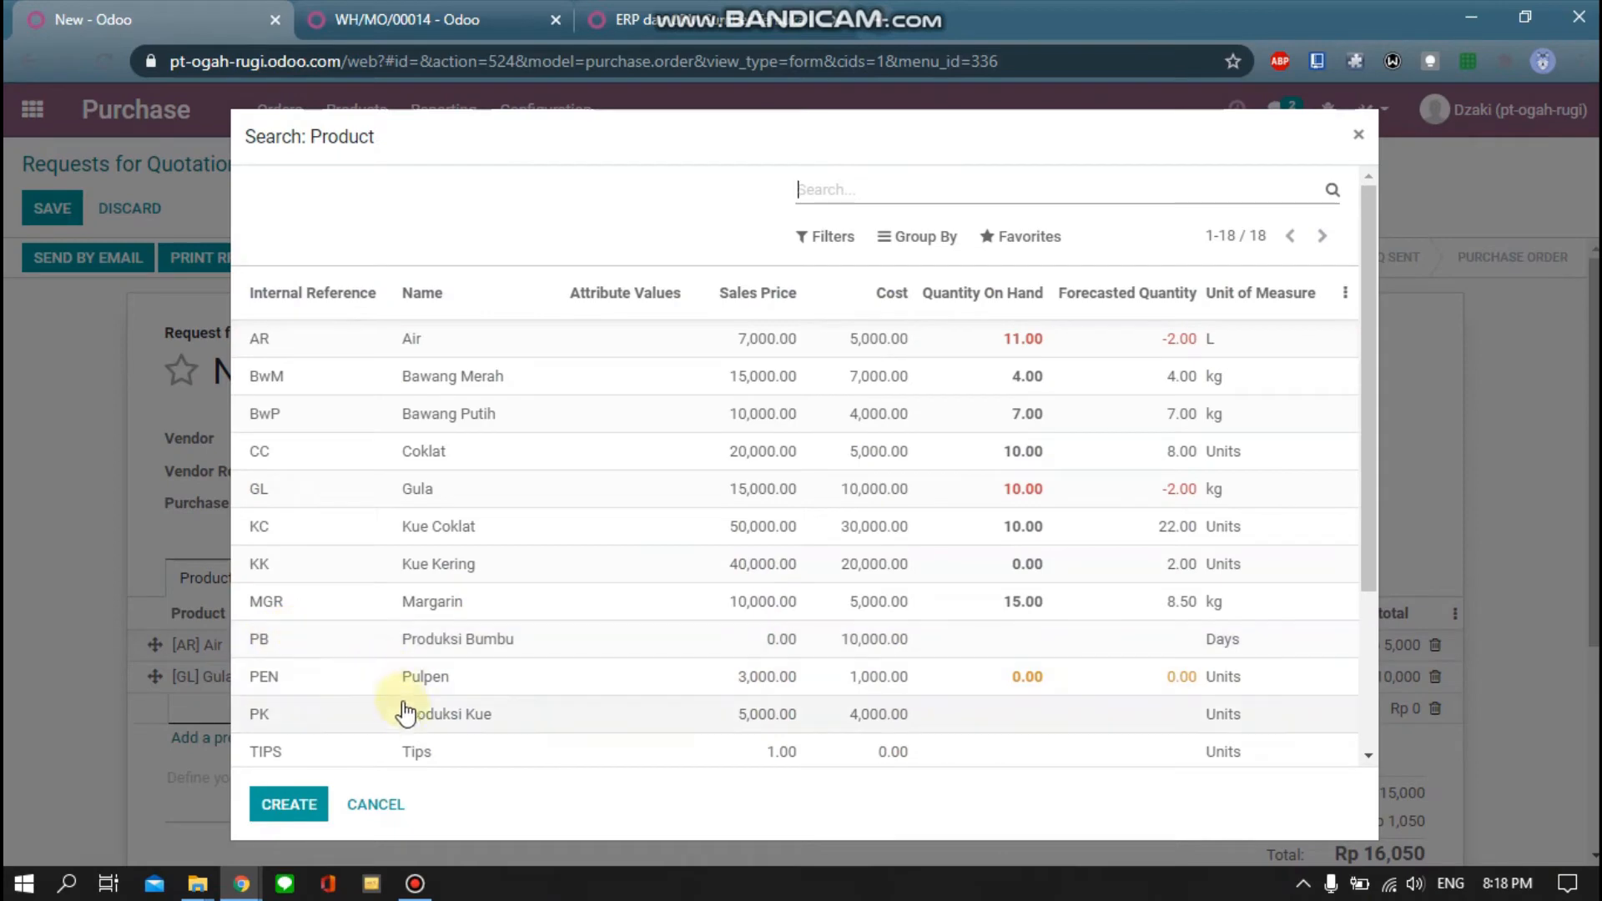
pyautogui.scroll(-2, 415, 509)
pyautogui.scroll(-2, 415, 510)
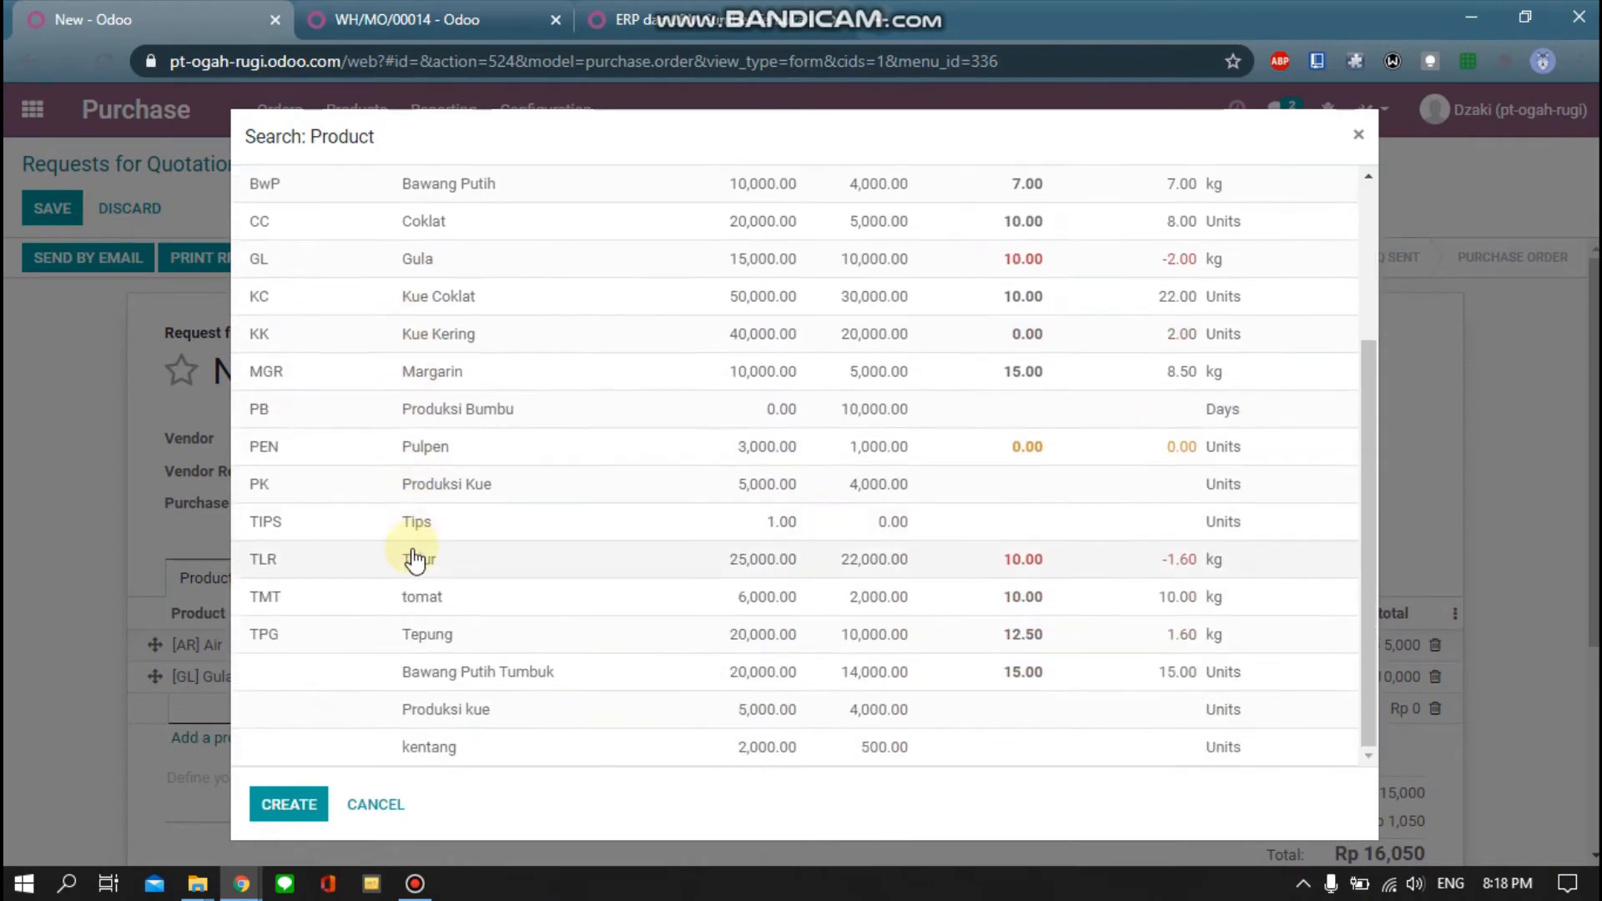
pyautogui.click(411, 557)
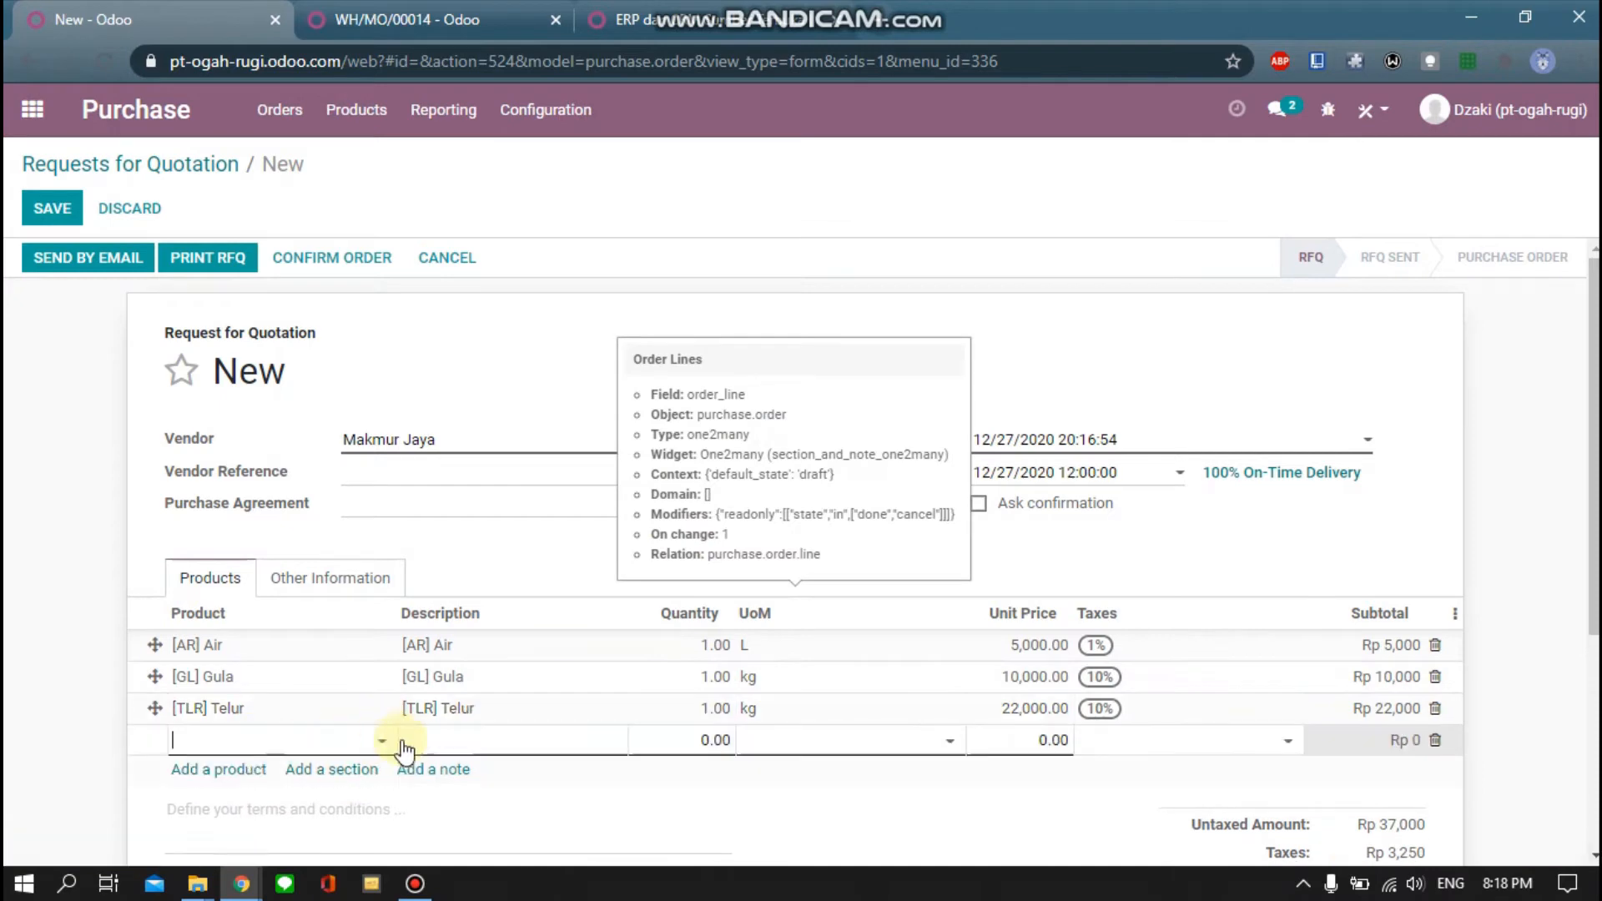
# Add a Tepung line and insert an empty section below the products
pyautogui.click(380, 742)
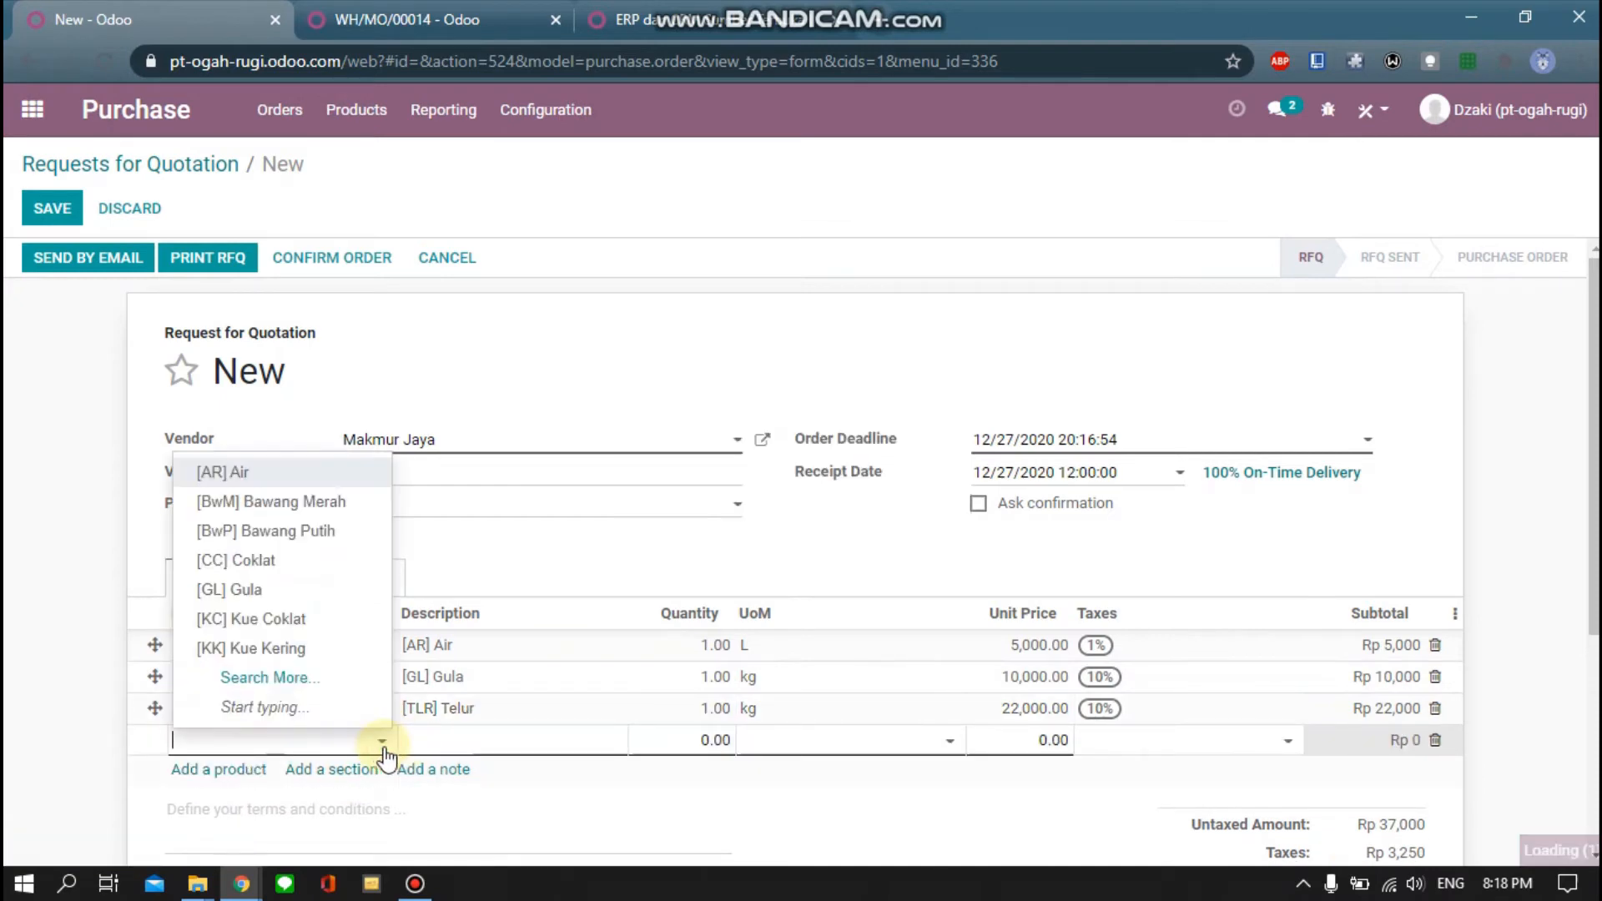
pyautogui.click(307, 685)
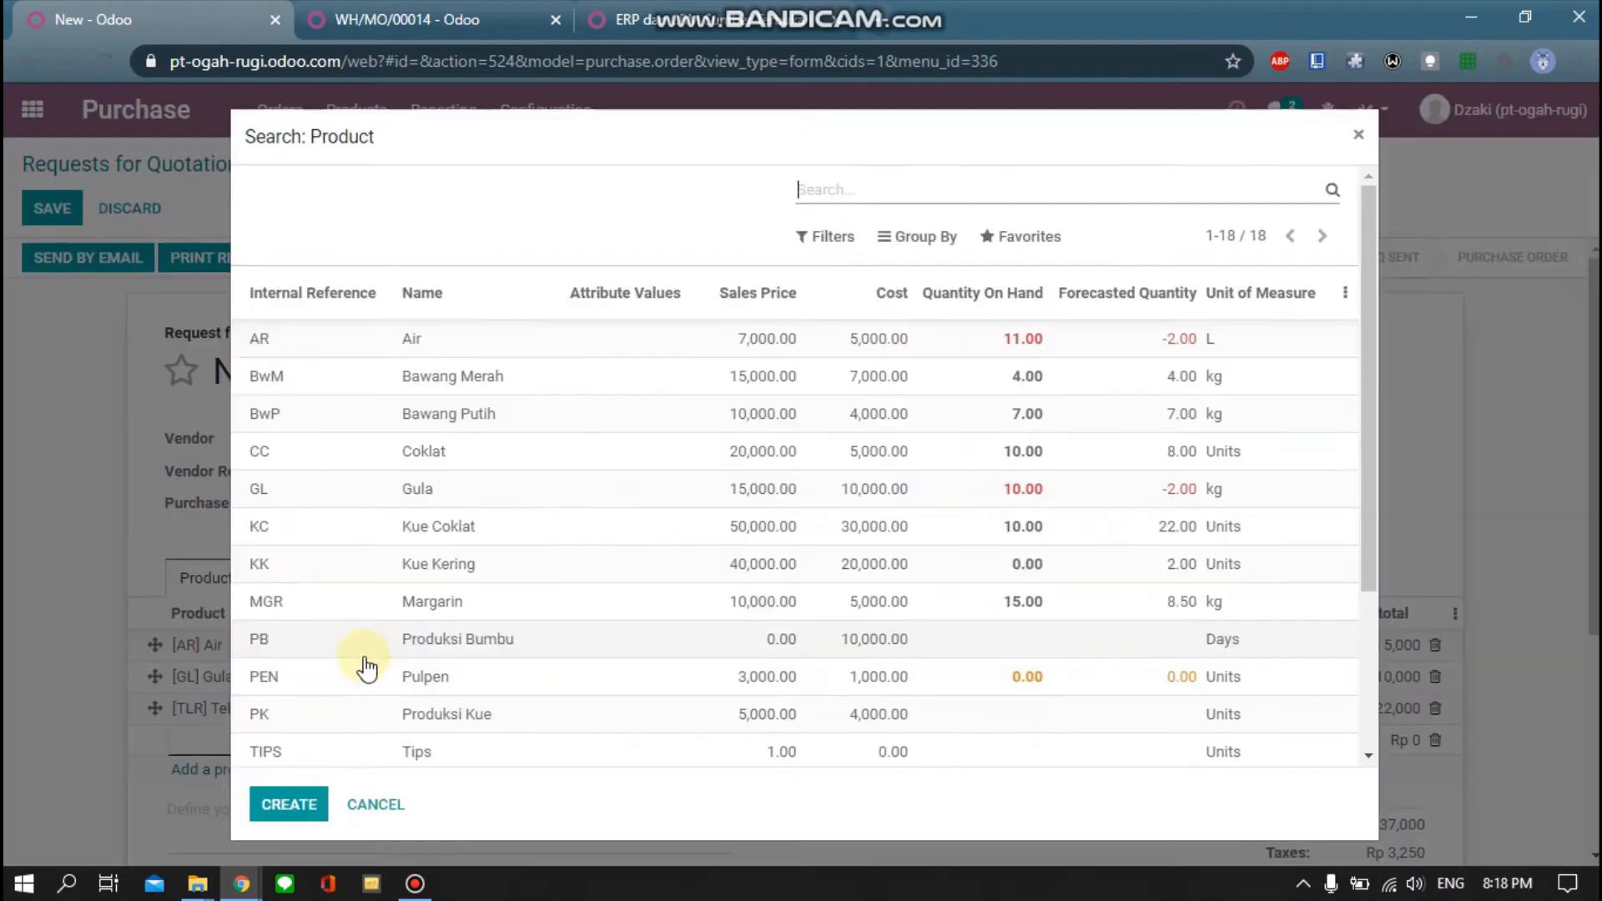
pyautogui.scroll(-3, 389, 662)
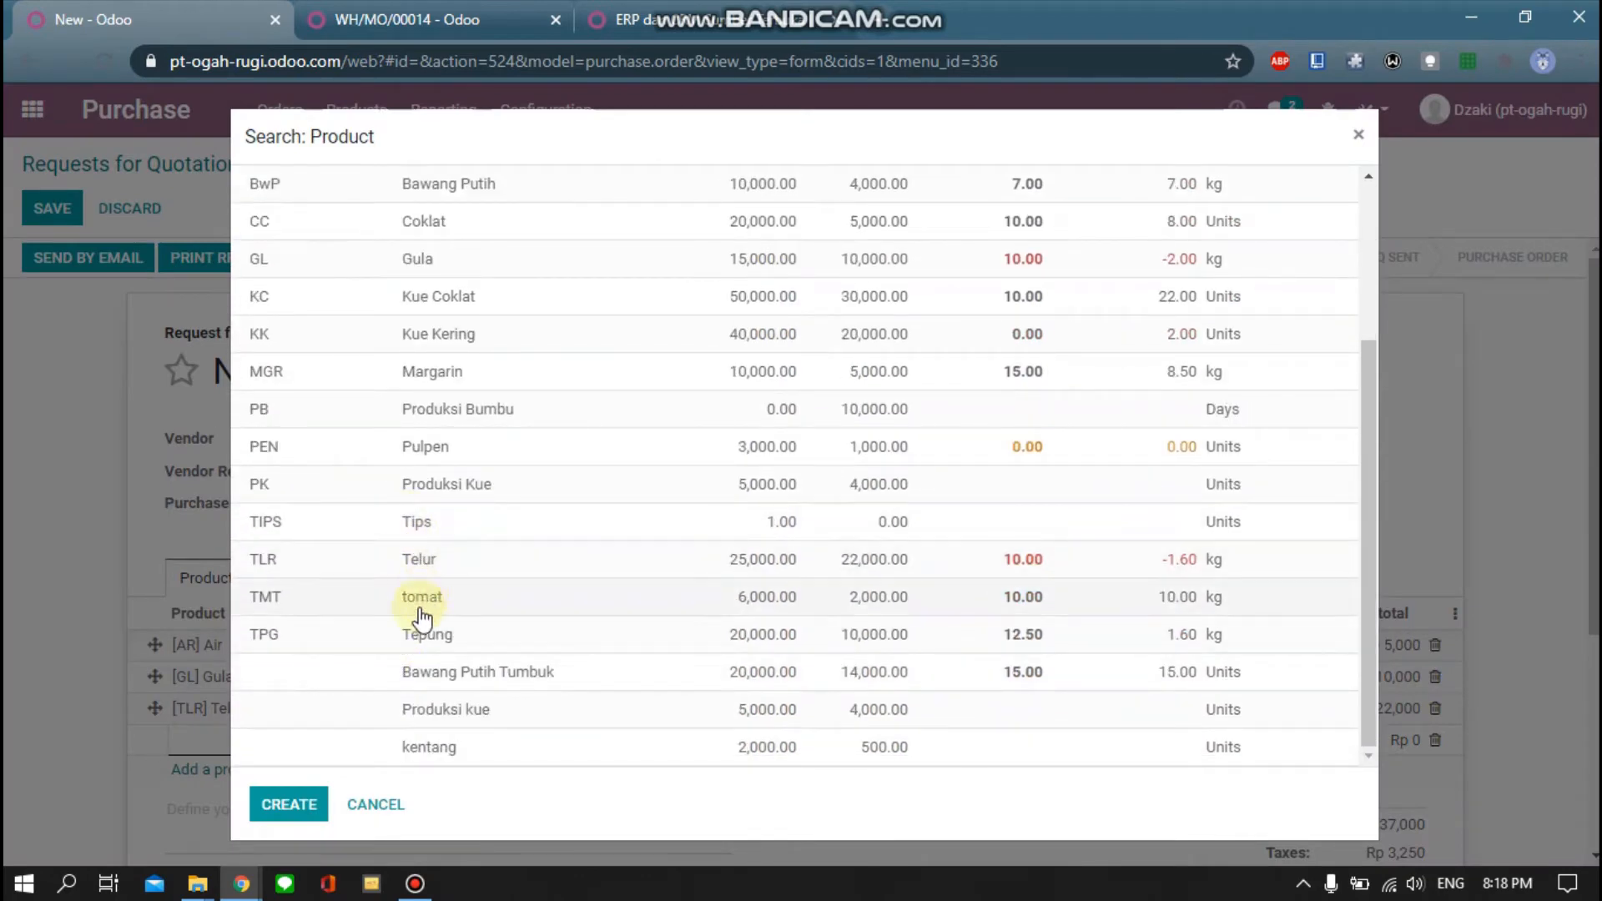
pyautogui.click(408, 636)
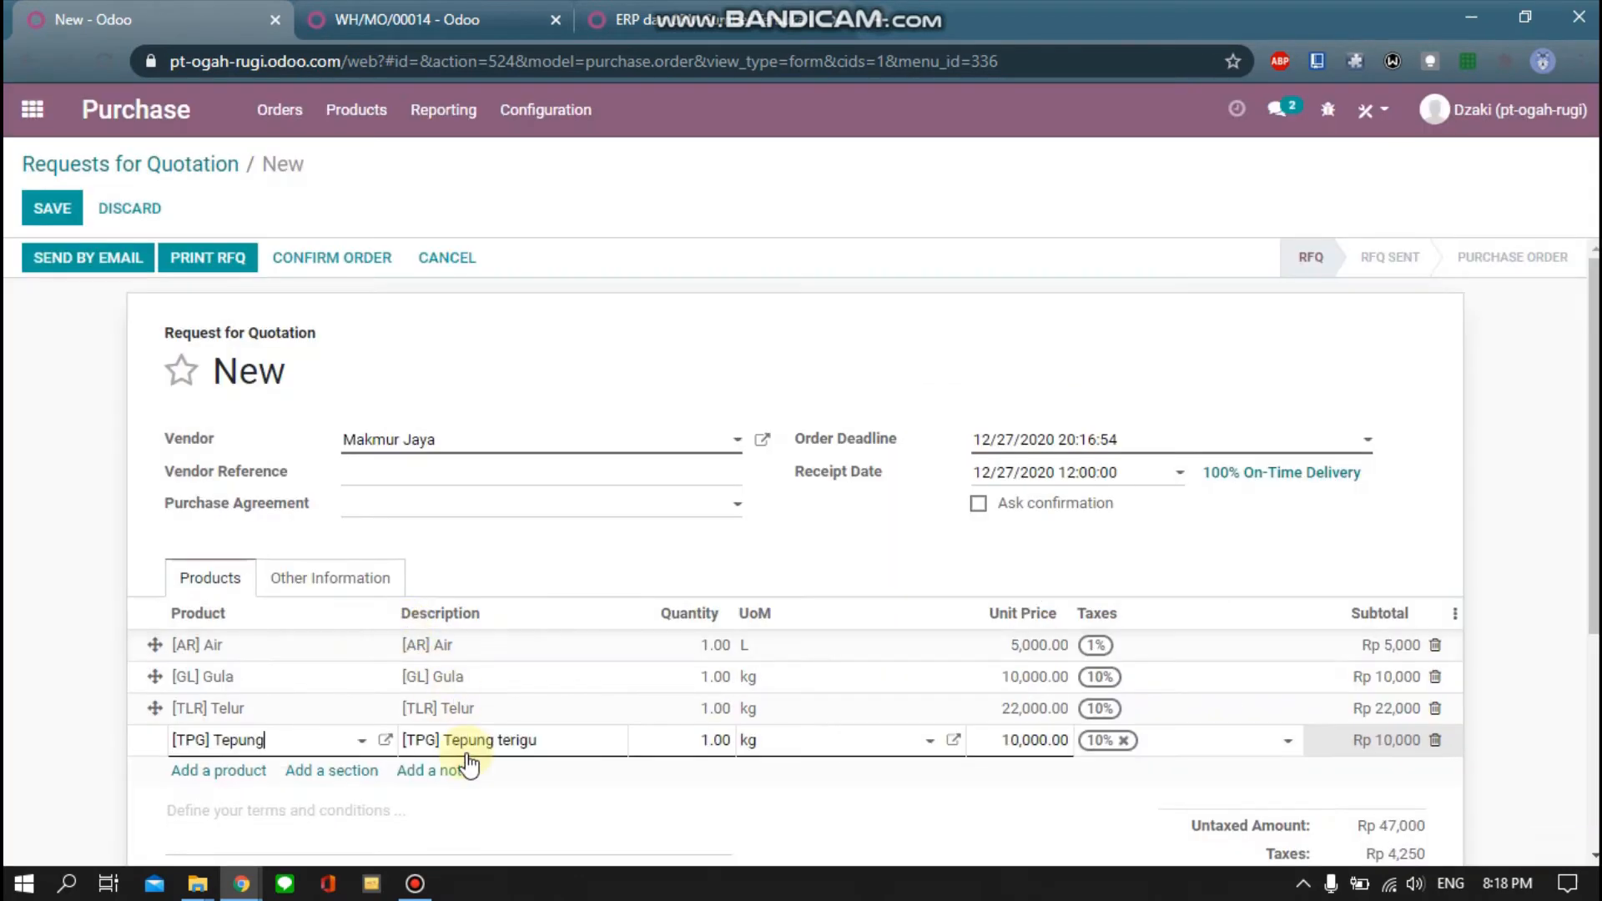
pyautogui.click(533, 802)
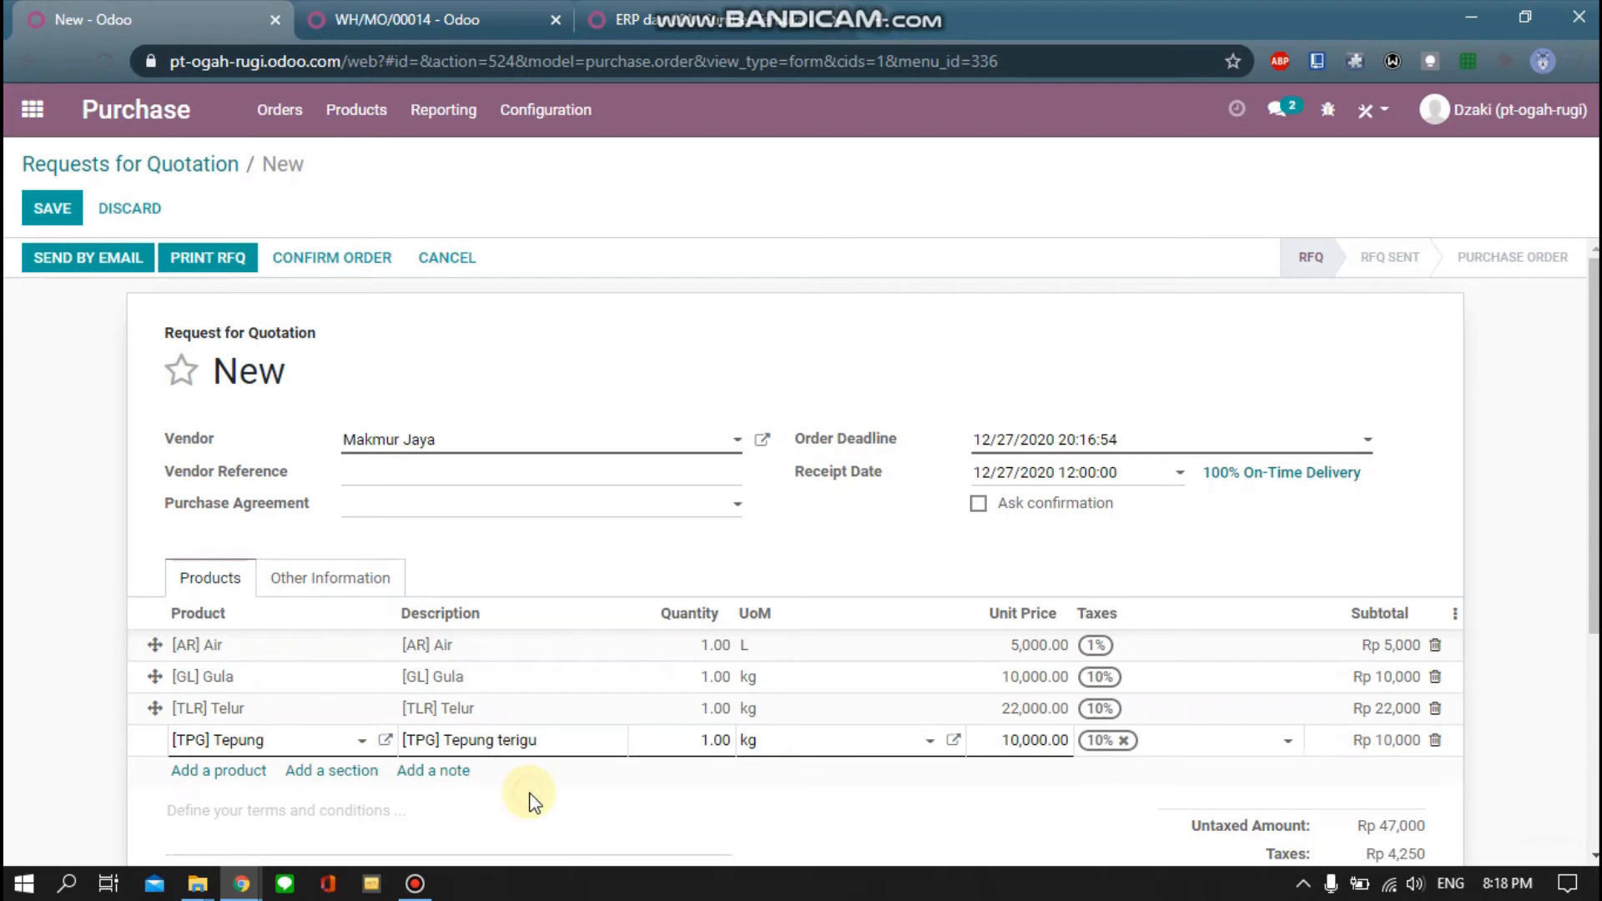
pyautogui.click(353, 771)
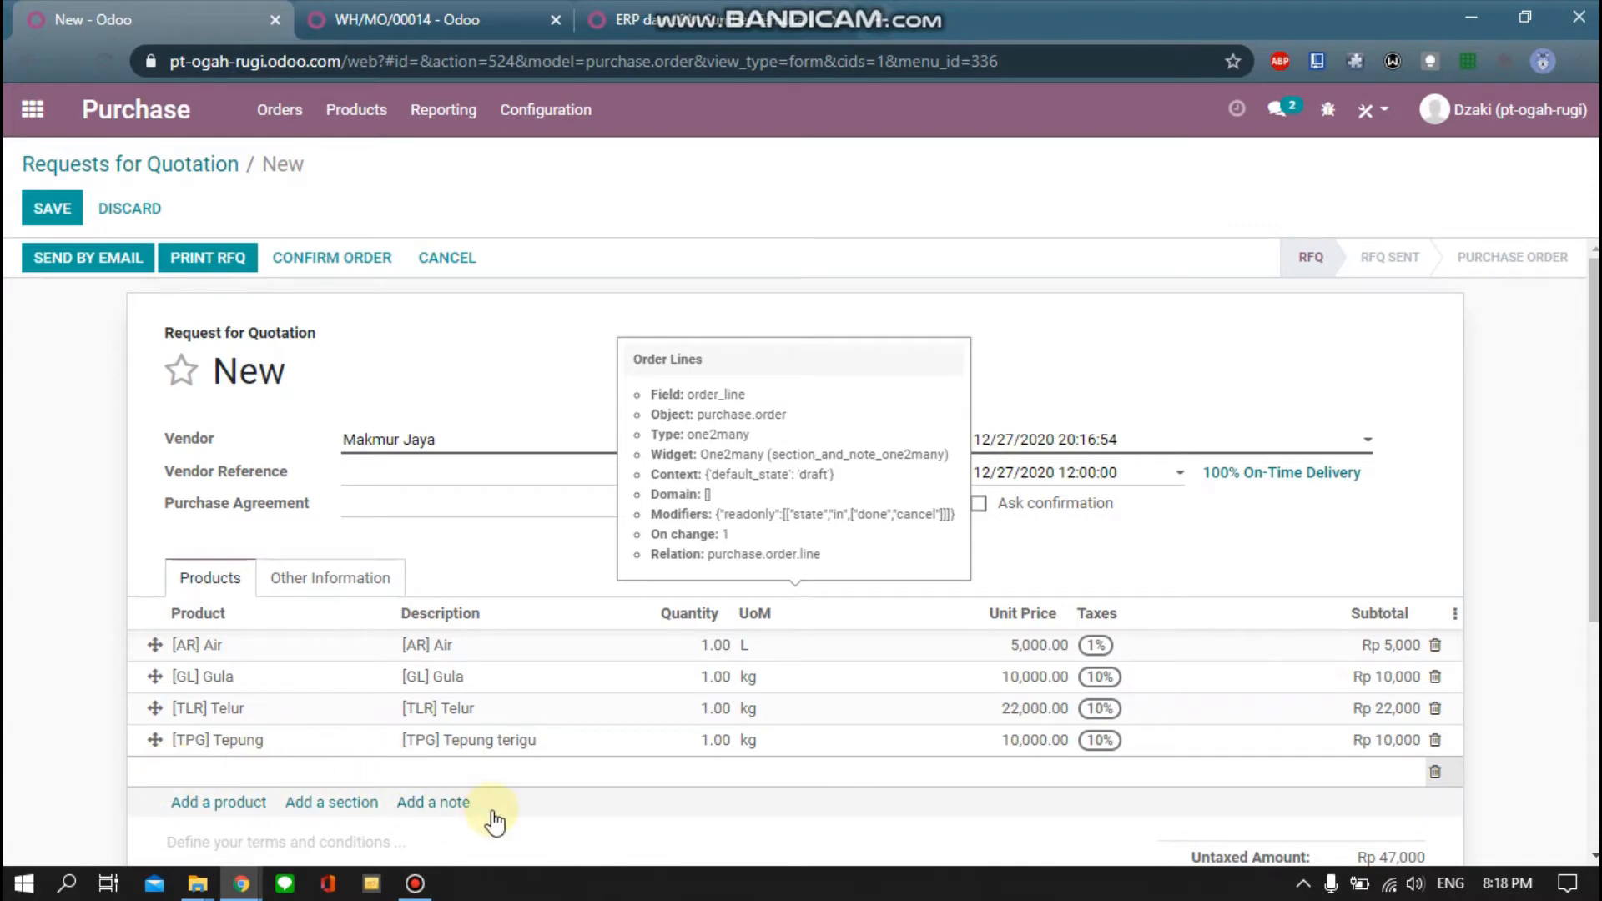
# Name the section BAHAN BAKU and move it above the four product lines
pyautogui.write('Baha')
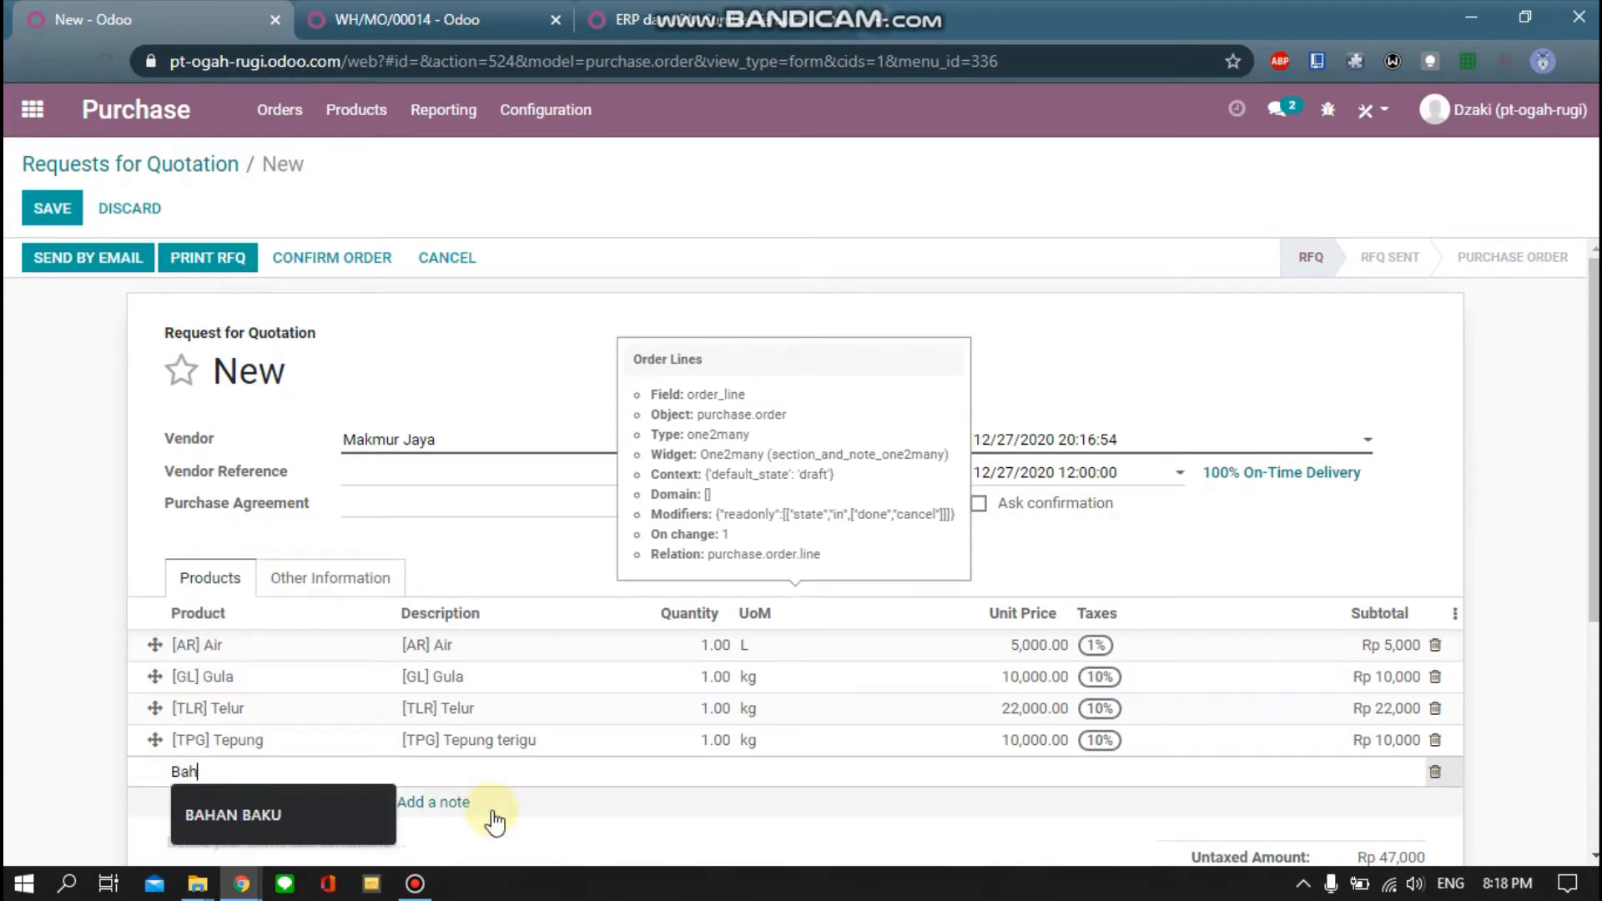
pyautogui.press('BackSpace')
pyautogui.press('BackSpace')
pyautogui.press('Down')
pyautogui.press('Down')
pyautogui.press('Down')
pyautogui.press('Down')
pyautogui.press('Down')
pyautogui.press('Down')
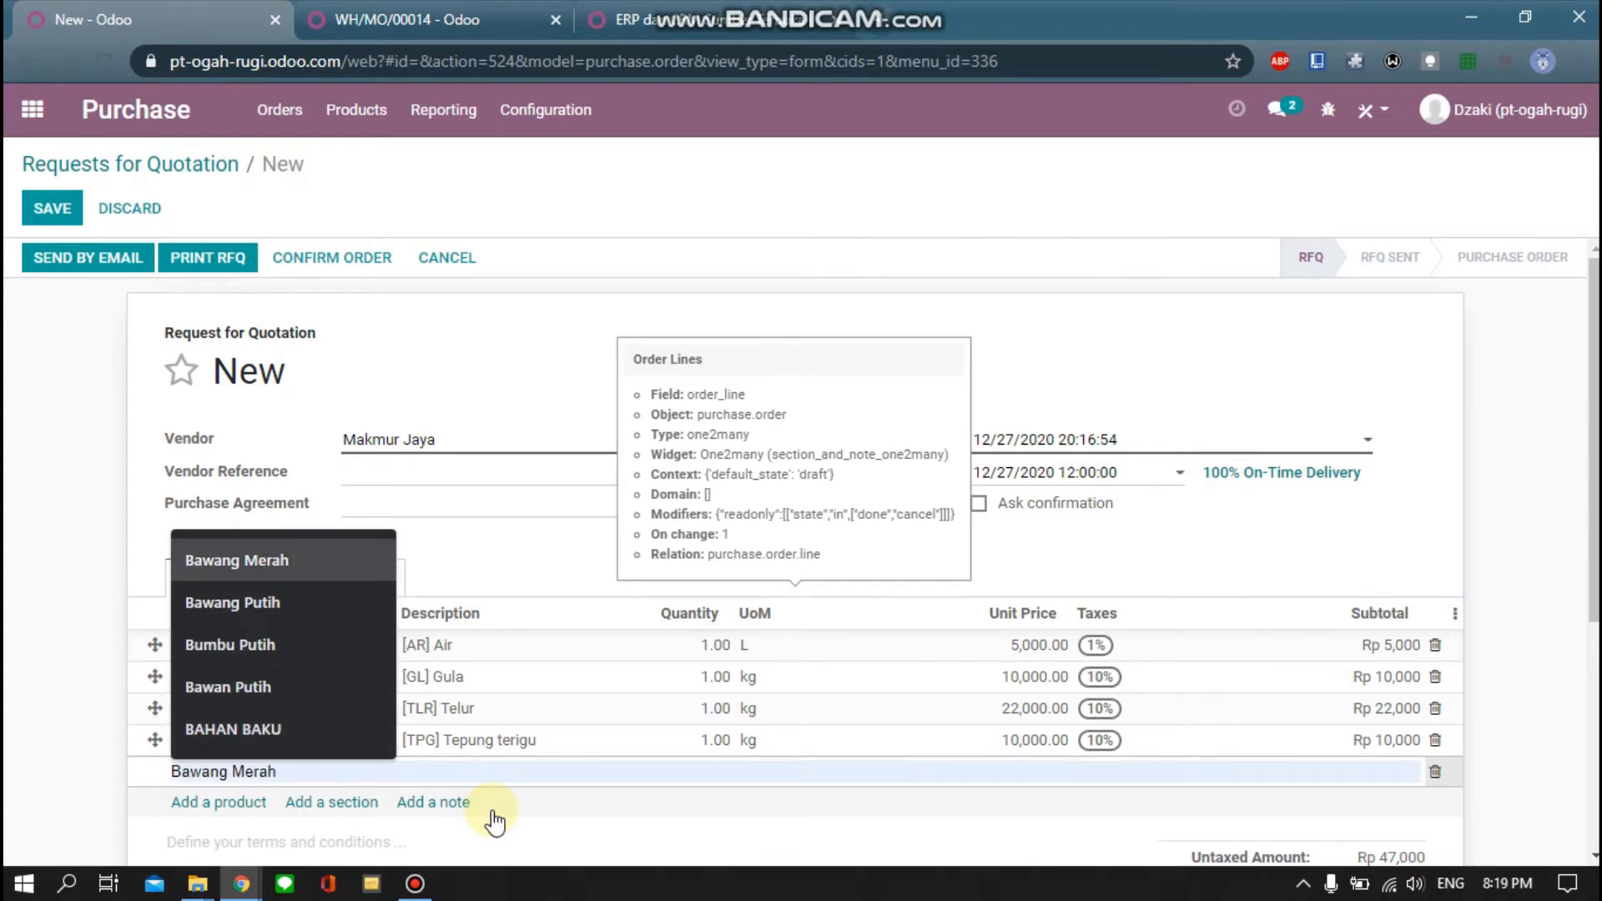
pyautogui.press('Up')
pyautogui.press('Return')
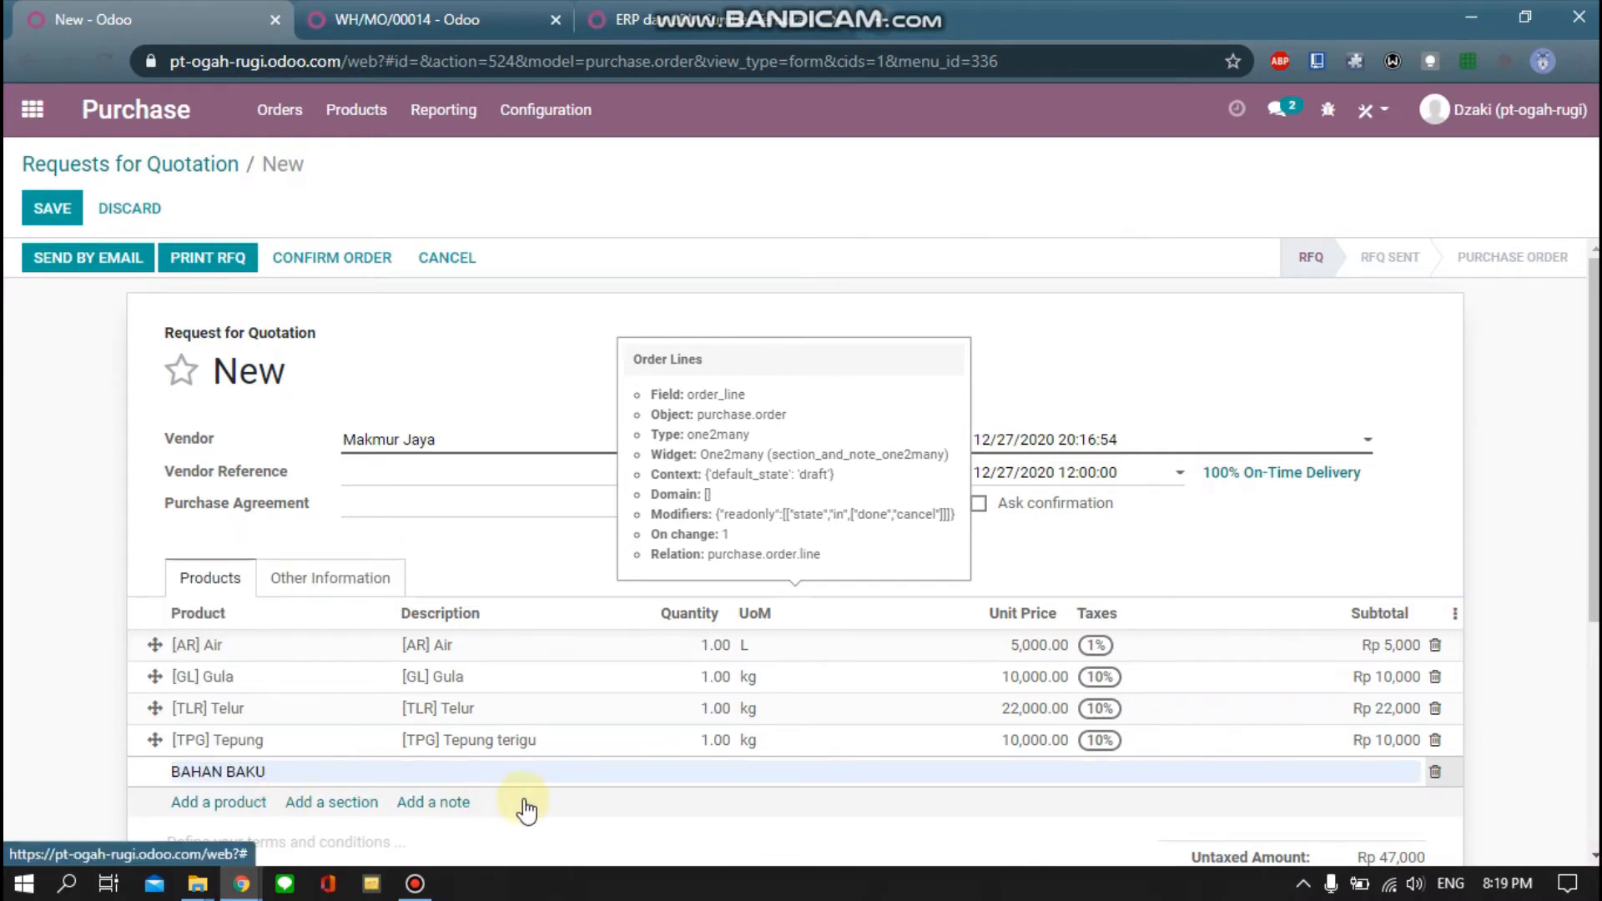
pyautogui.click(624, 834)
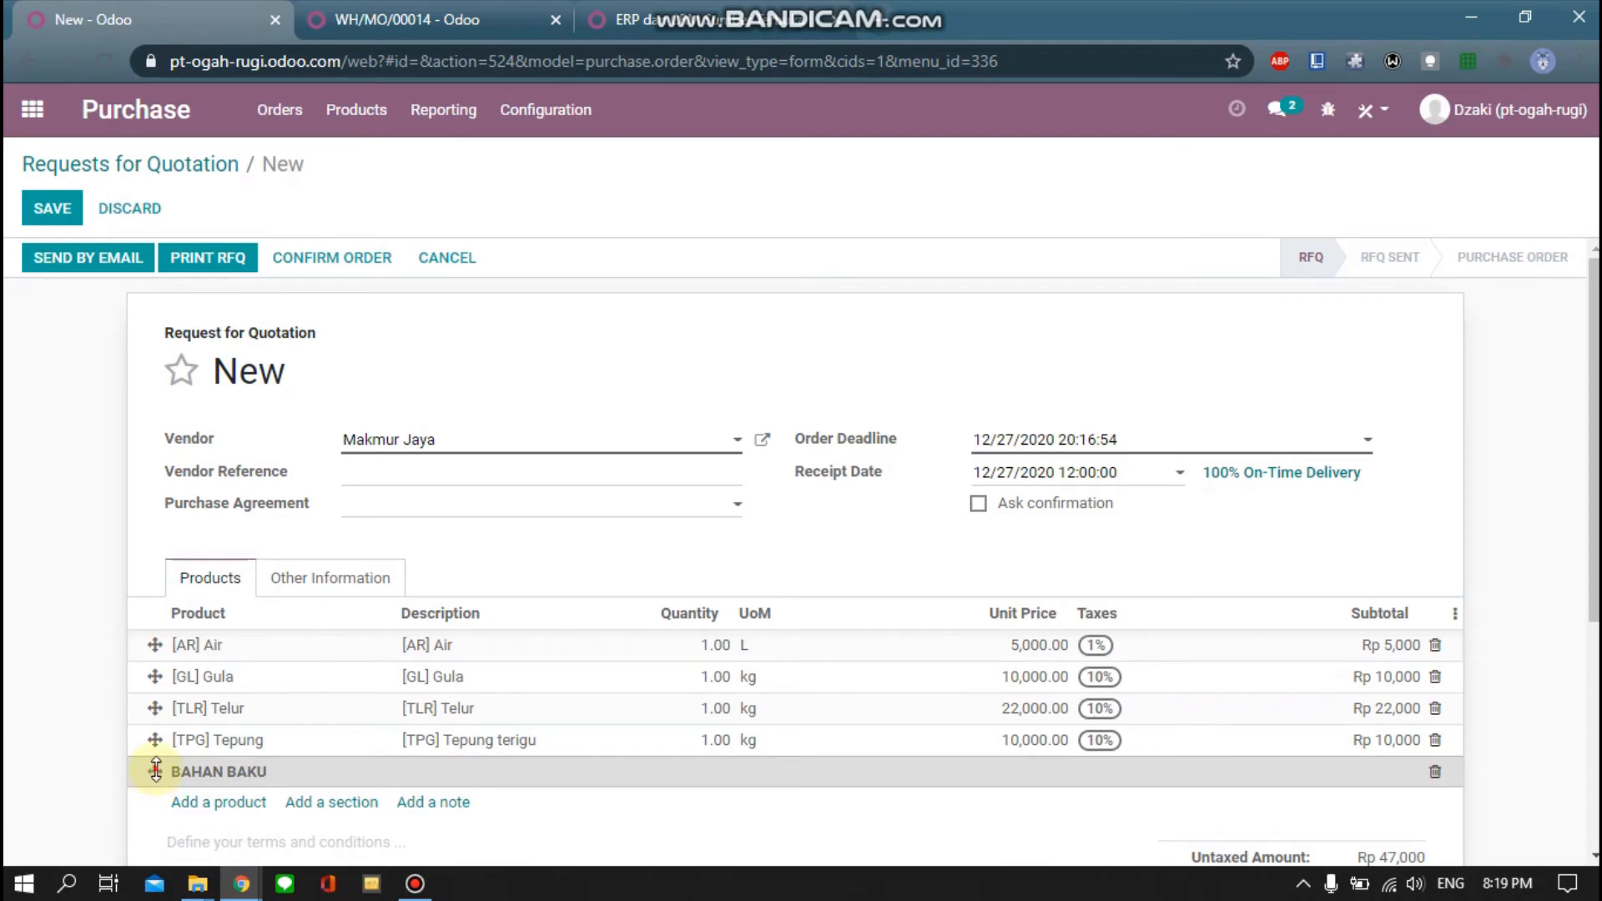
pyautogui.moveTo(156, 769); pyautogui.dragTo(151, 638)
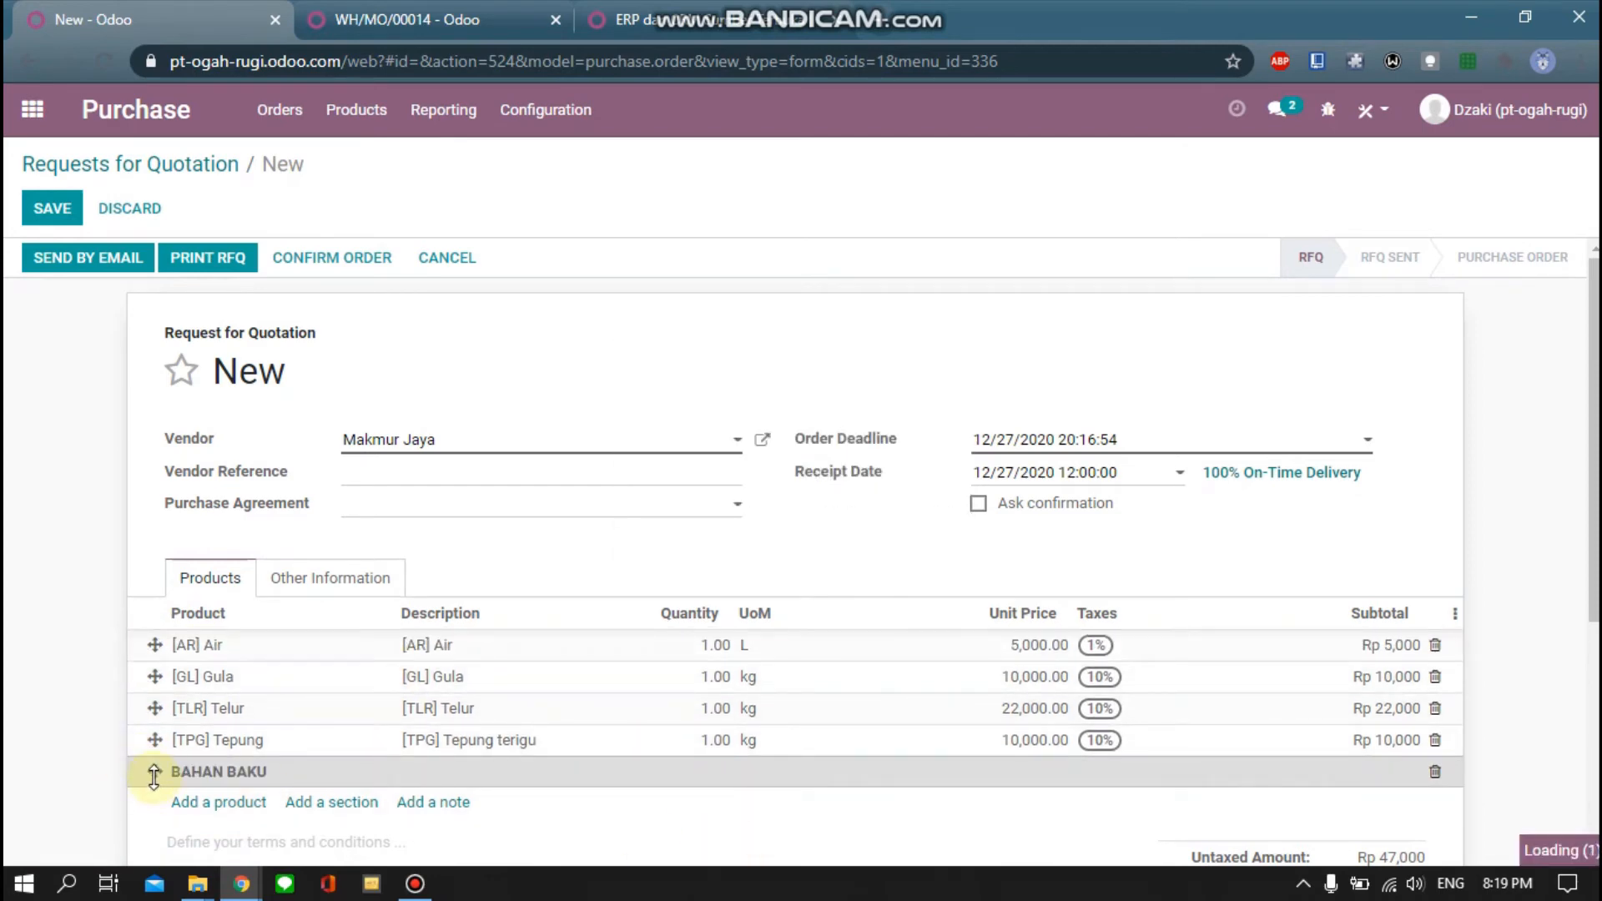
pyautogui.moveTo(154, 772); pyautogui.dragTo(151, 646)
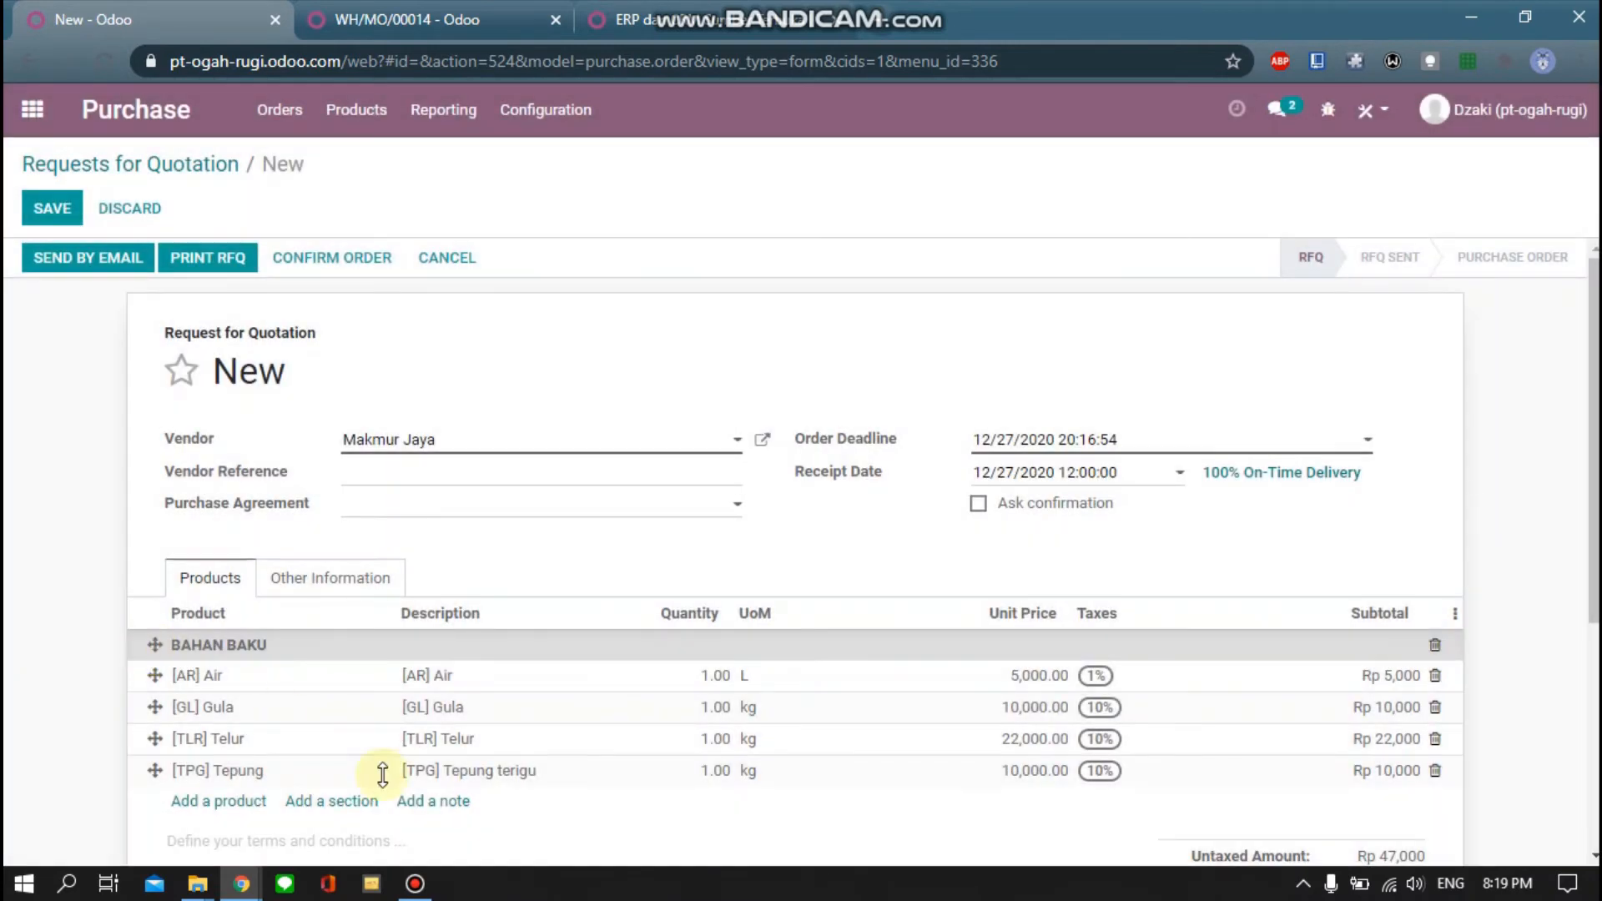
pyautogui.click(632, 817)
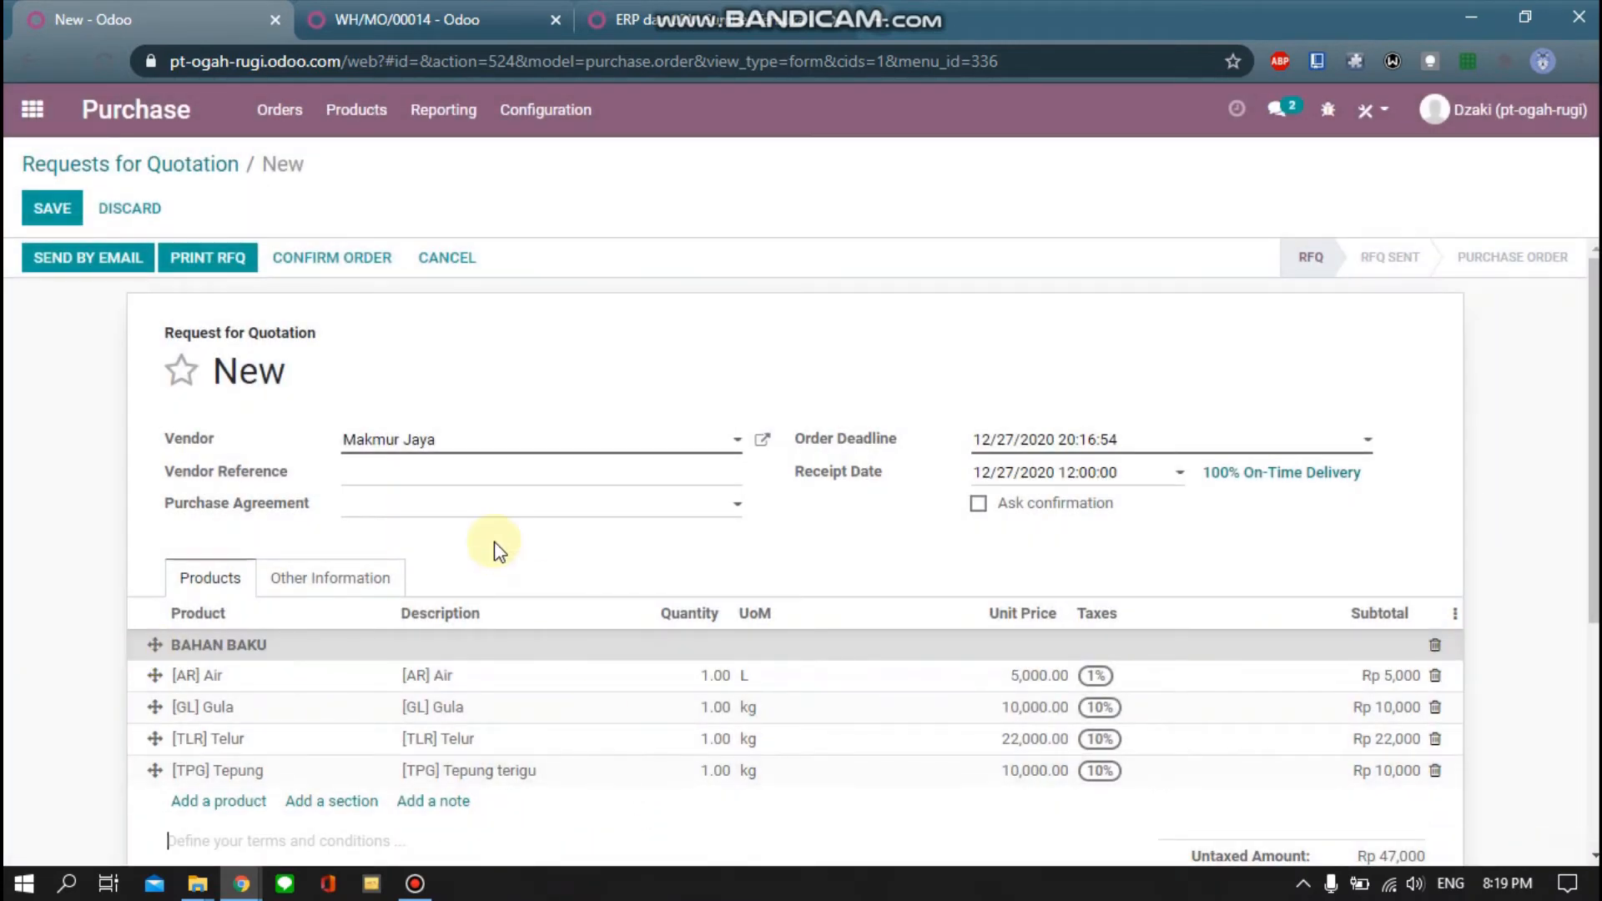
pyautogui.scroll(-4, 499, 550)
pyautogui.scroll(1, 499, 550)
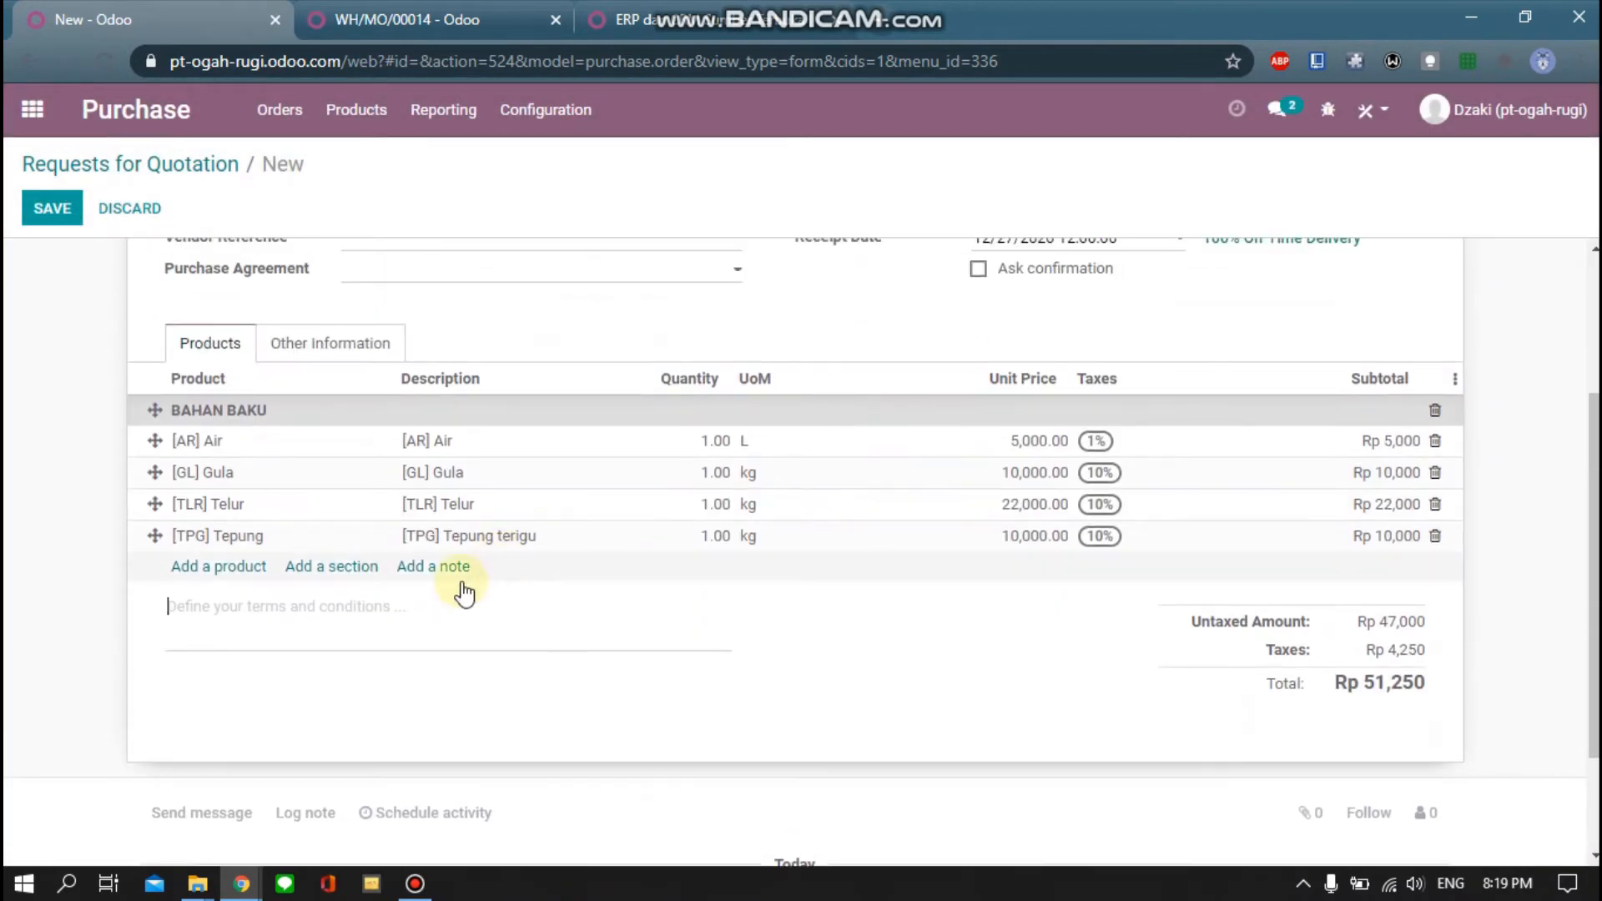
pyautogui.scroll(3, 465, 576)
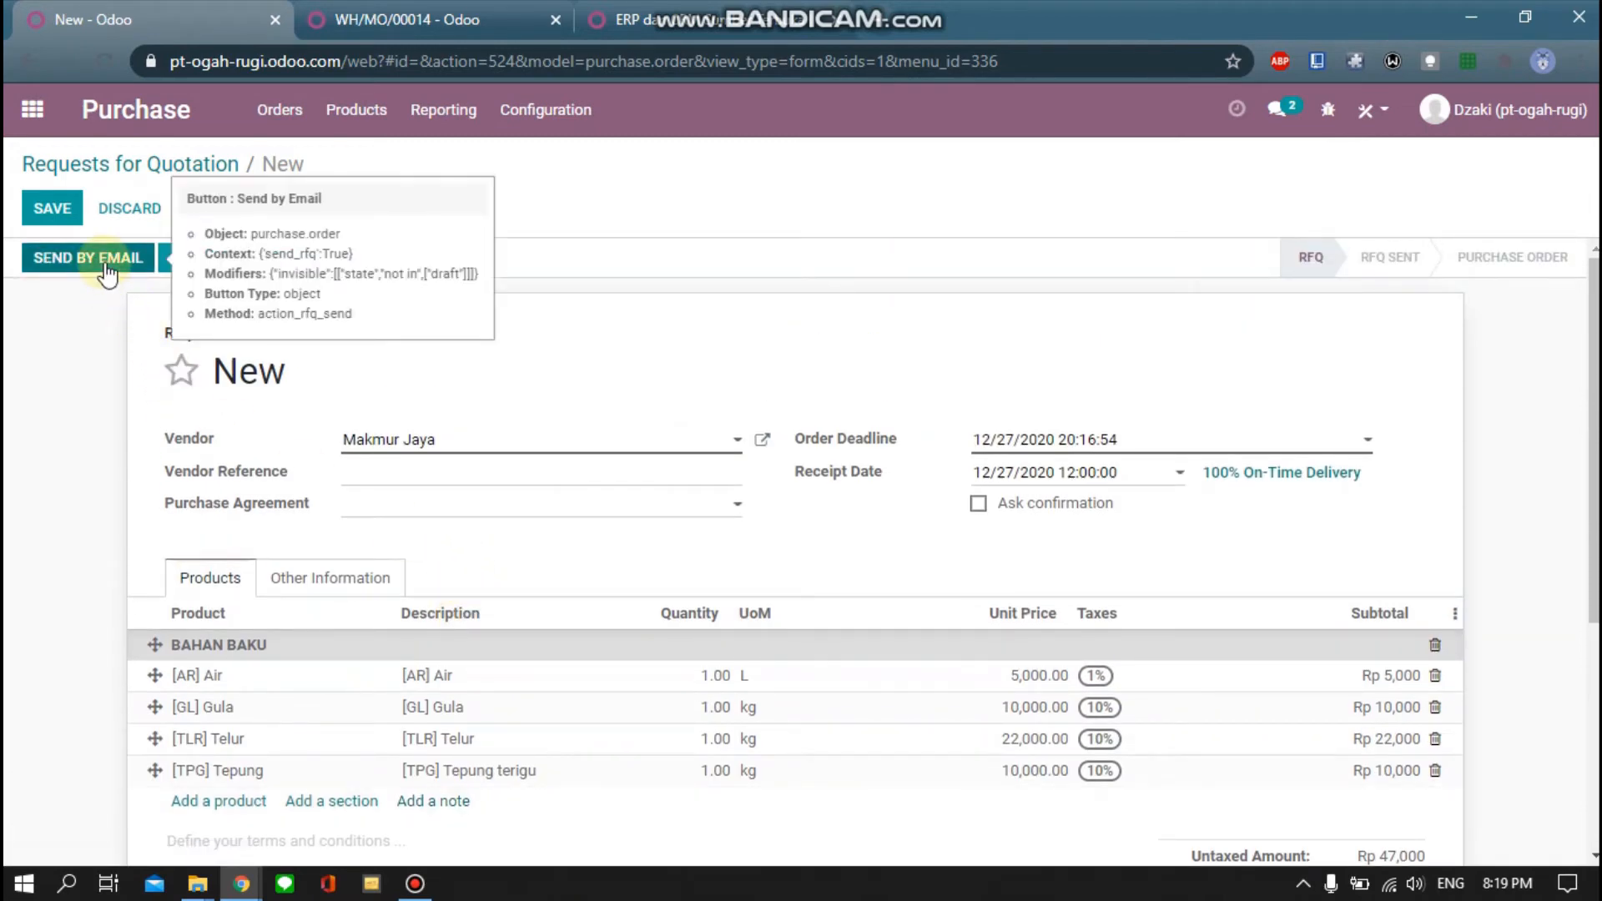
# Remove the 10% tax from the Air, Gula, Telur and Tepung lines
pyautogui.click(1126, 686)
pyautogui.click(1117, 675)
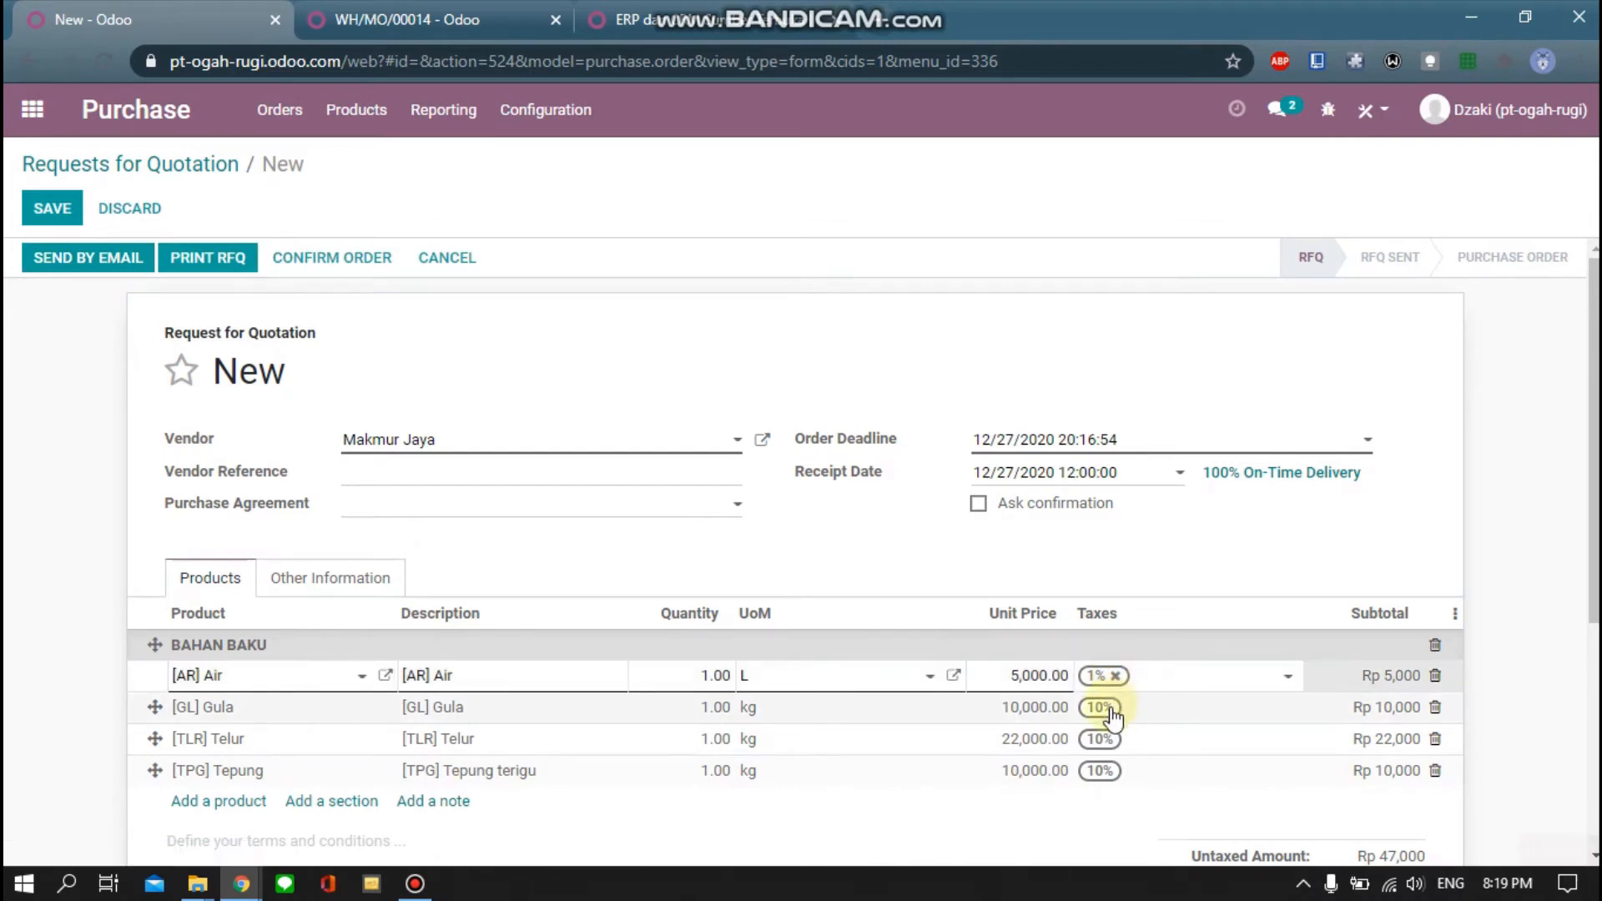
pyautogui.click(1119, 717)
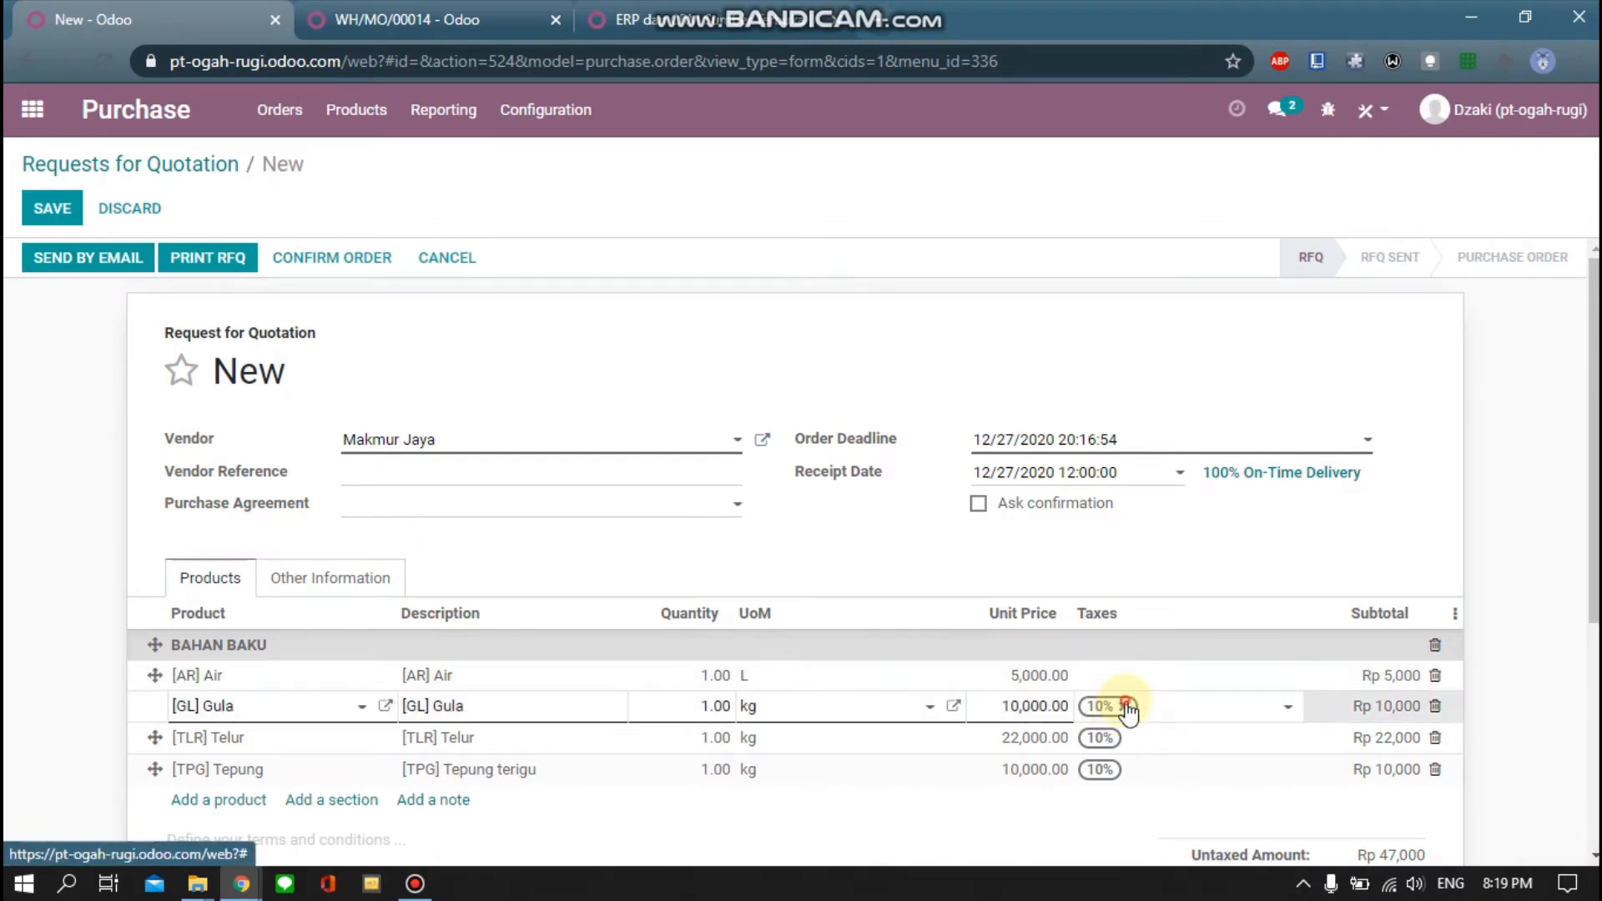
pyautogui.click(1125, 706)
pyautogui.click(1128, 738)
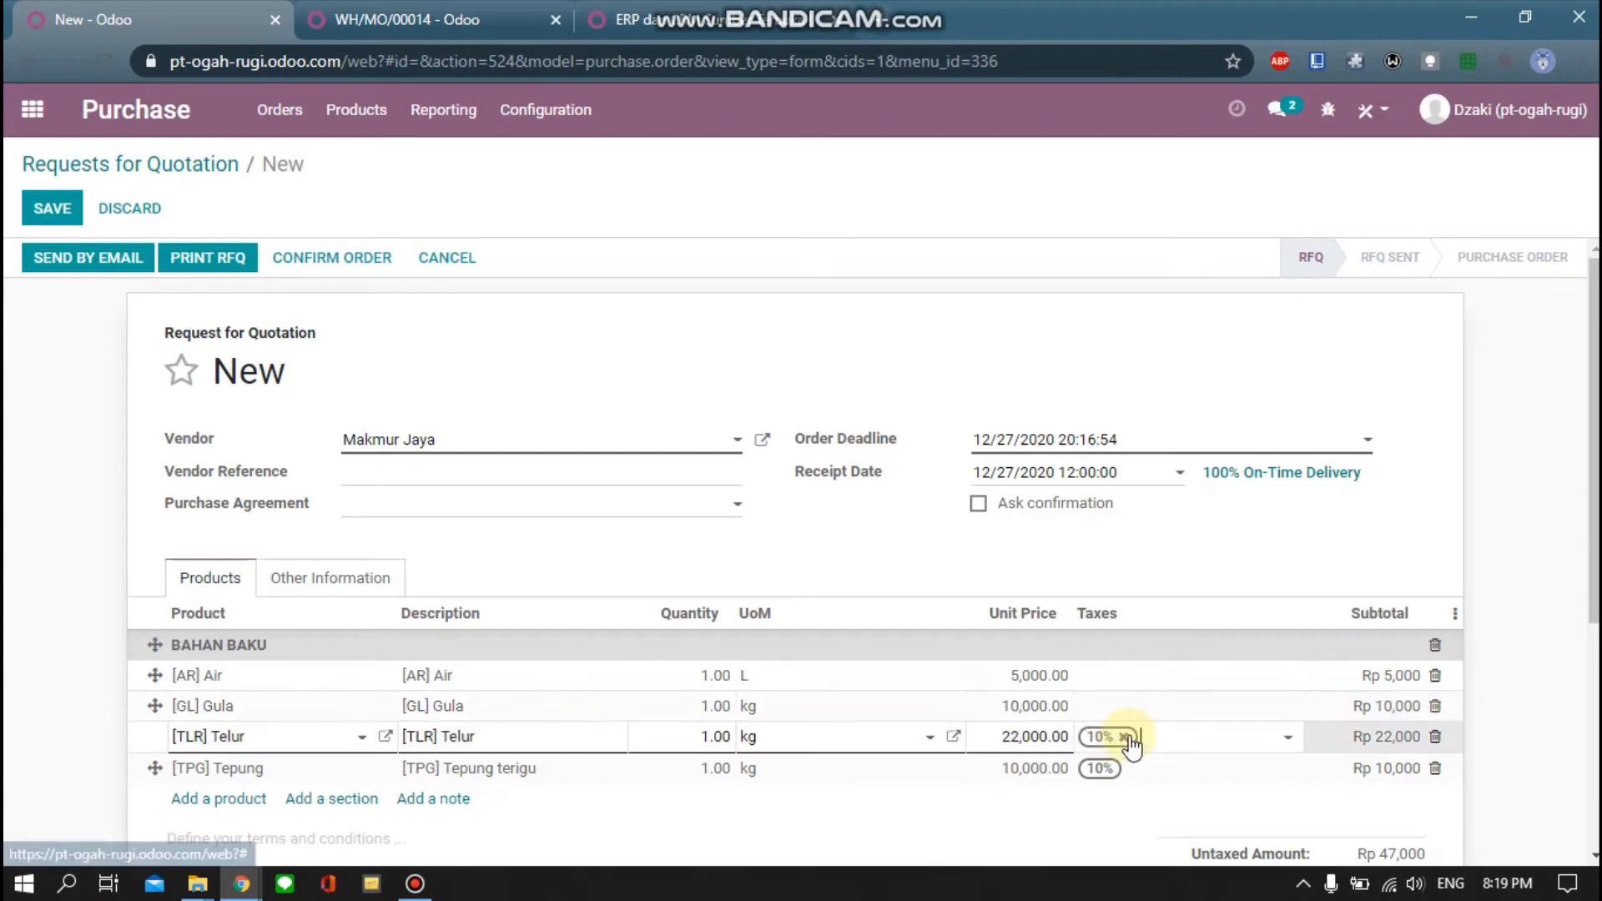
pyautogui.click(1125, 737)
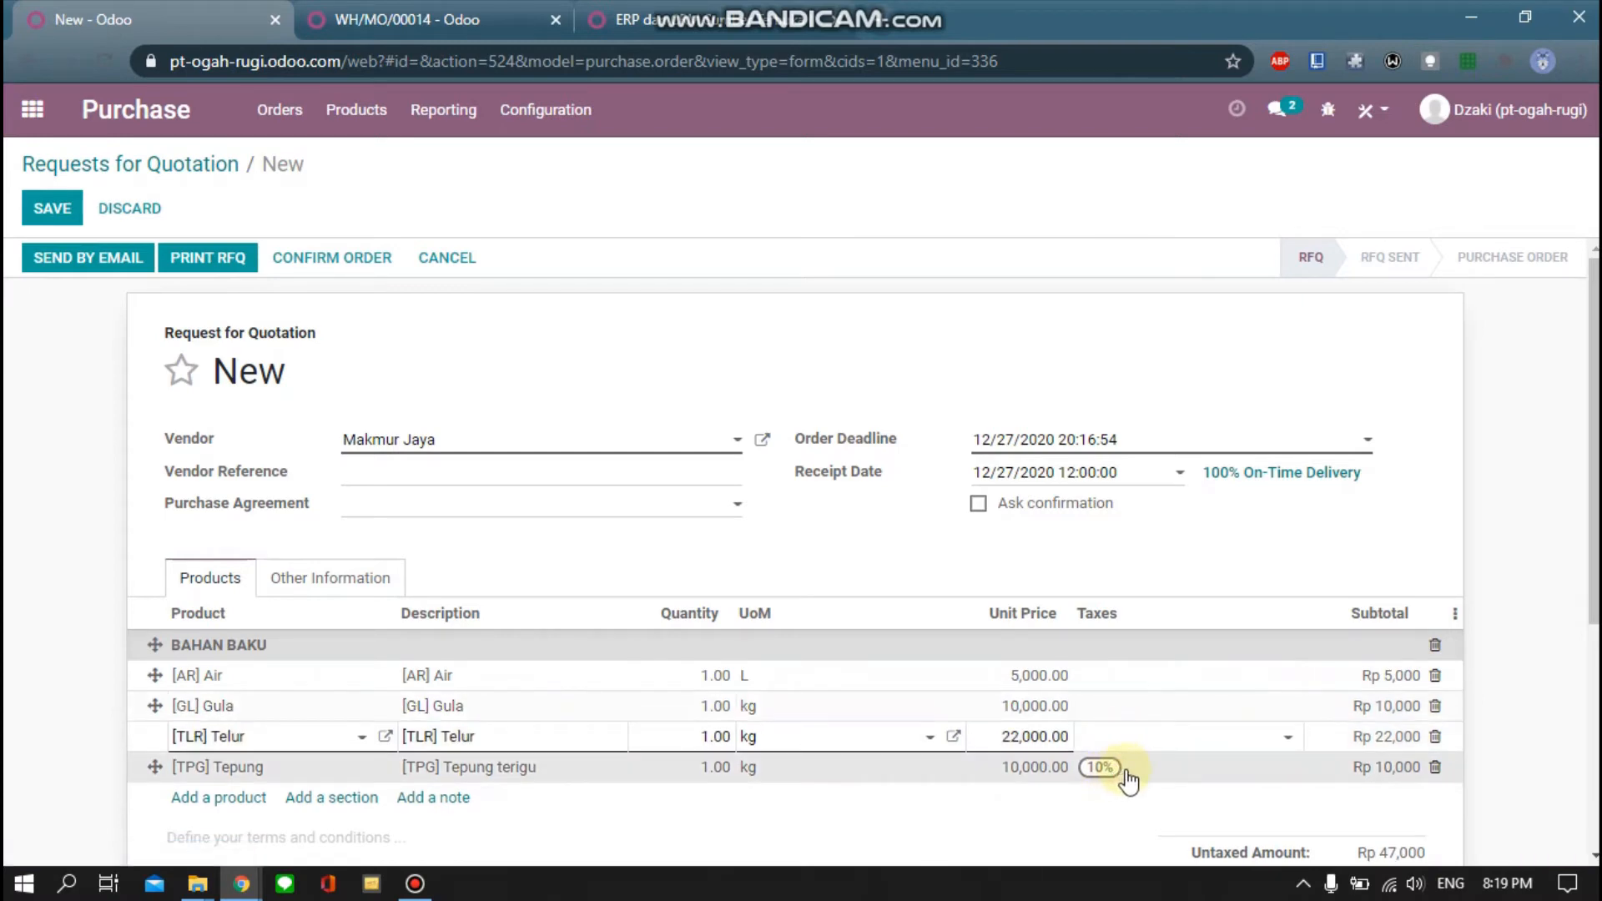
pyautogui.click(1126, 773)
pyautogui.click(1124, 769)
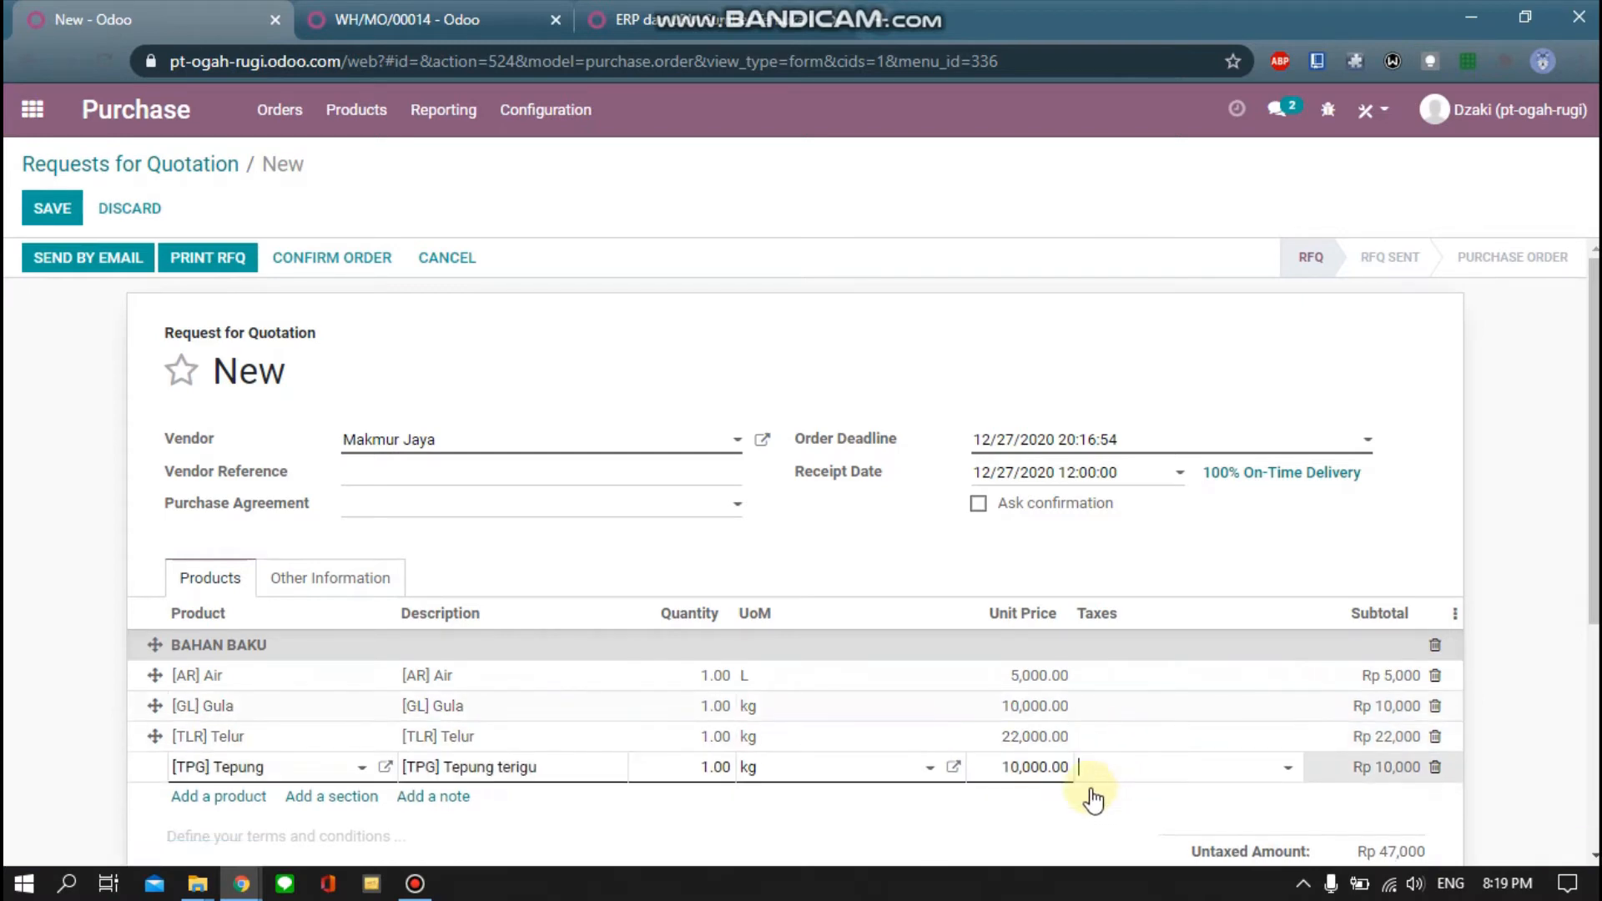
pyautogui.click(1049, 830)
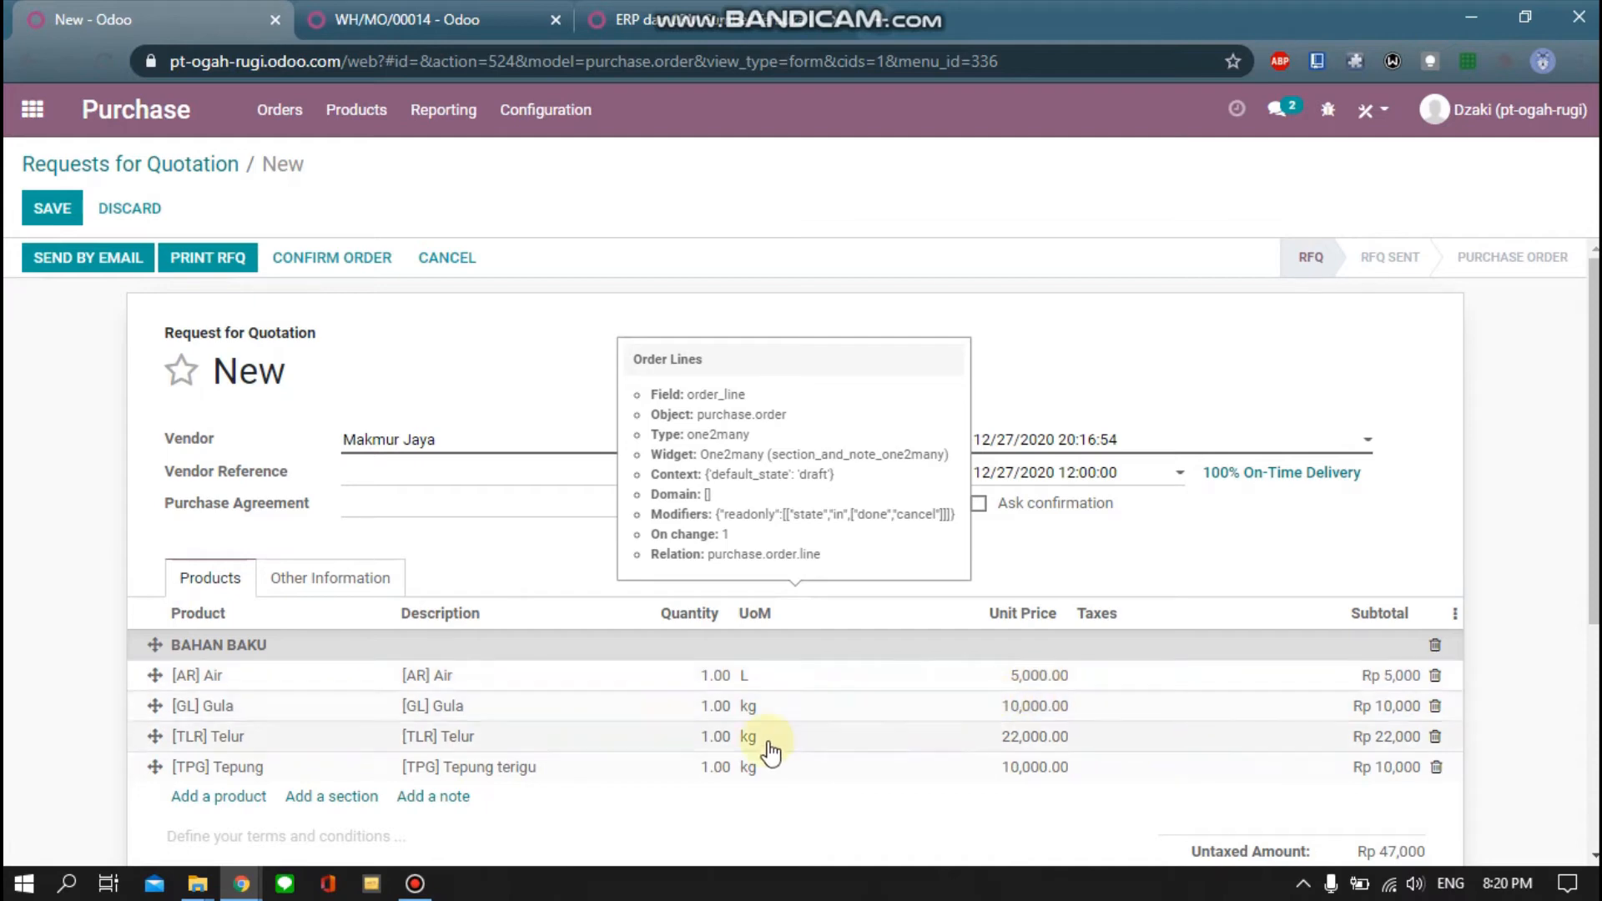
pyautogui.click(333, 582)
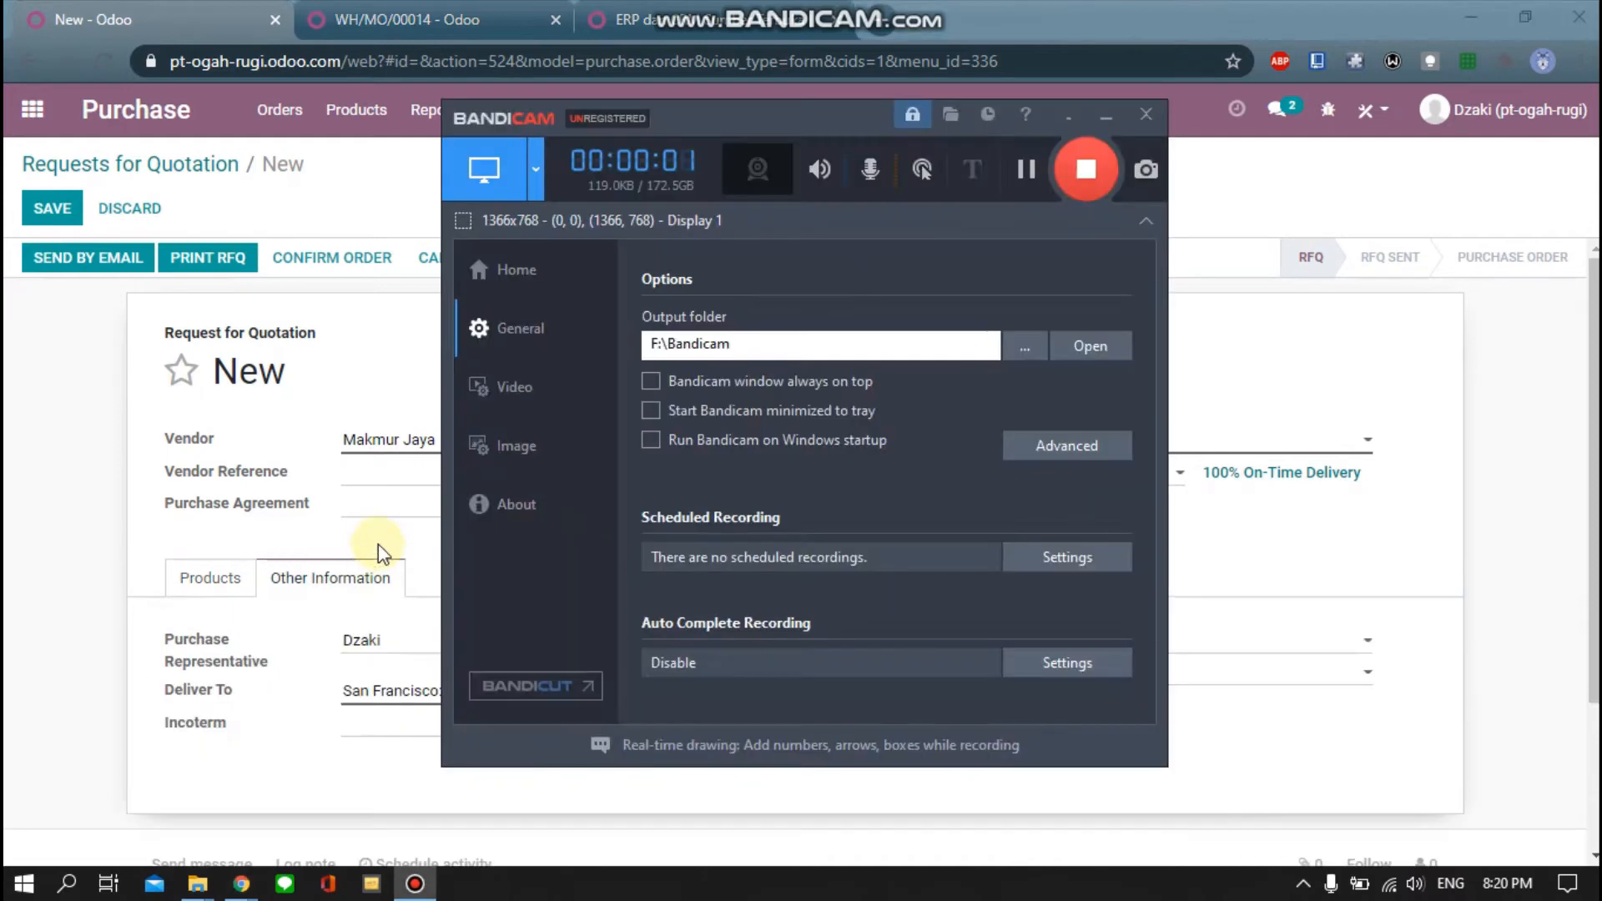
pyautogui.click(213, 584)
pyautogui.click(299, 588)
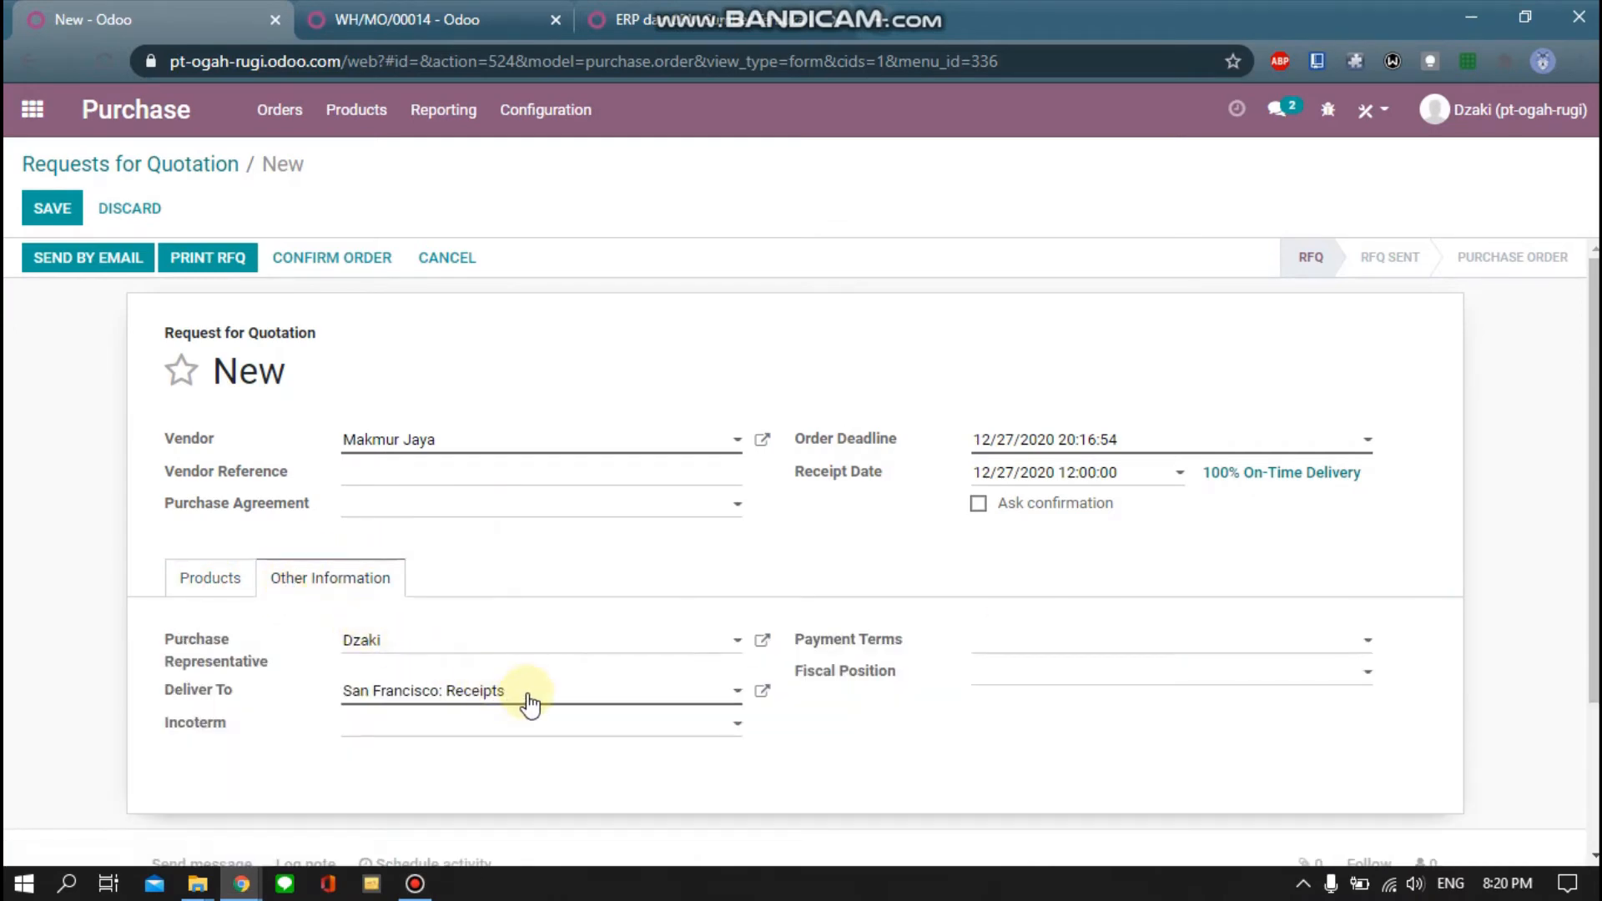
pyautogui.click(734, 692)
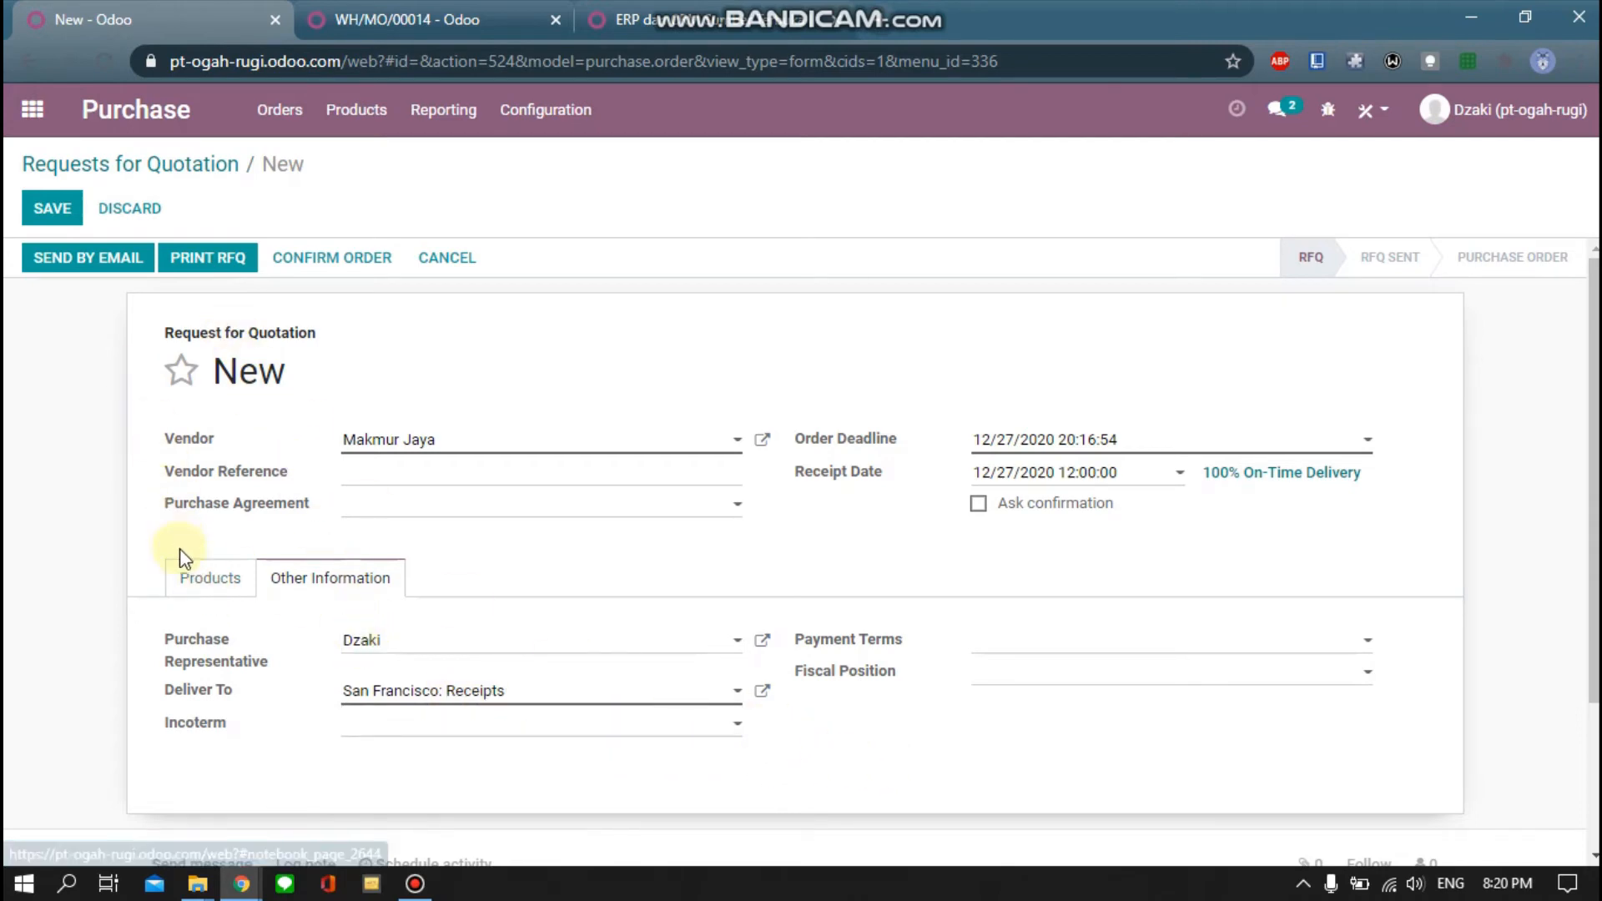
pyautogui.click(196, 589)
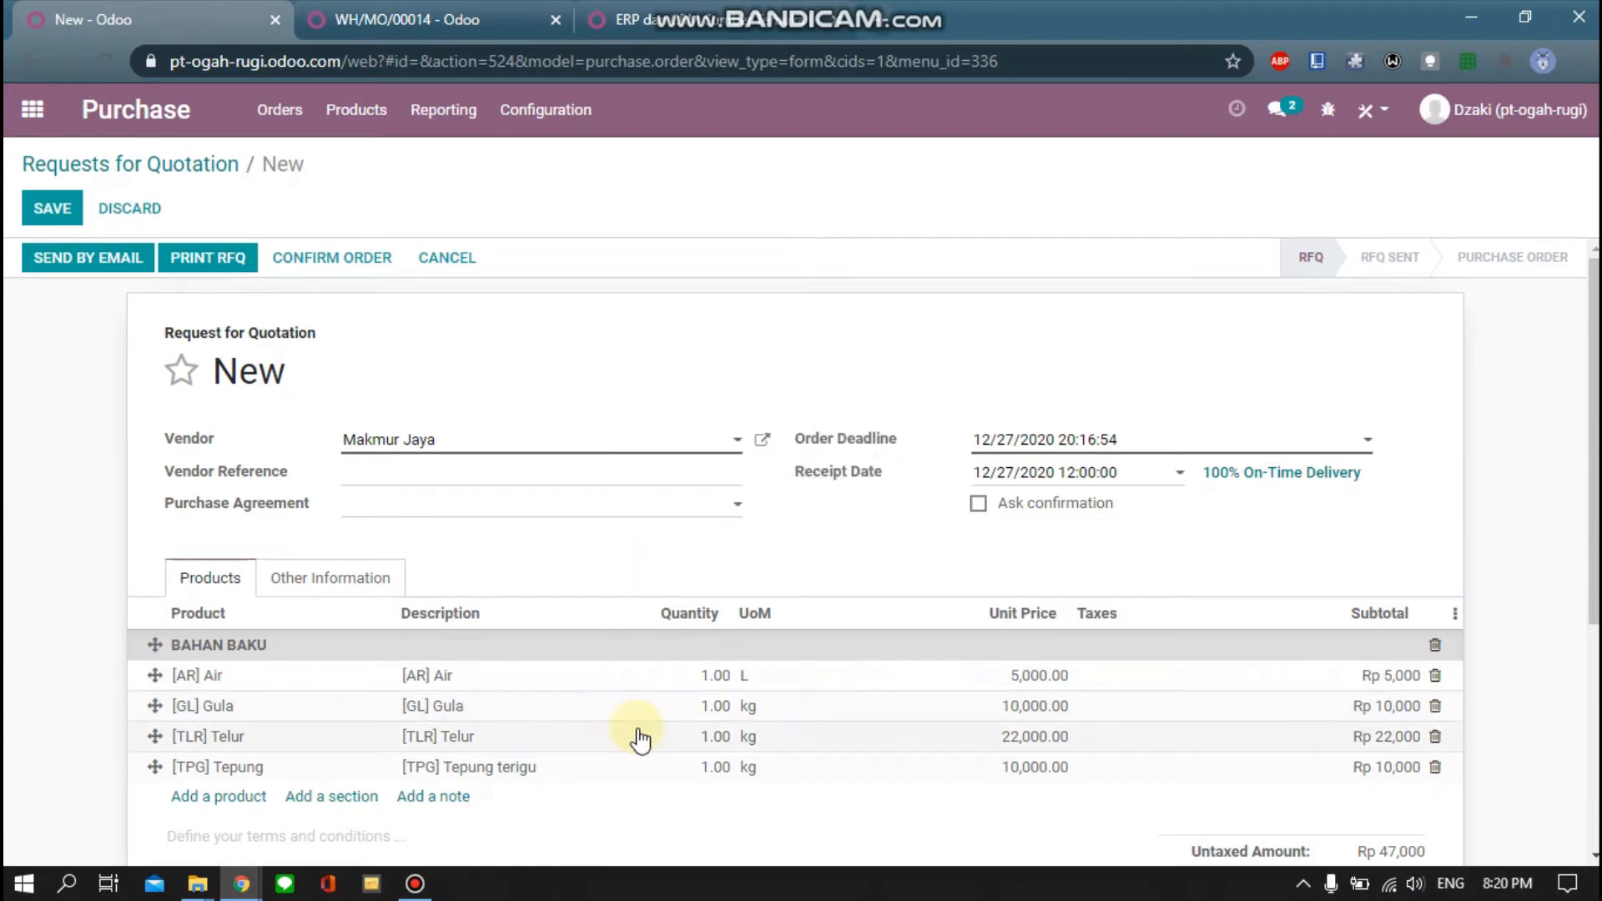
# Set Air, Gula, Telur and Tepung quantities to 10 each, then save and print the RFQ PDF
pyautogui.click(701, 673)
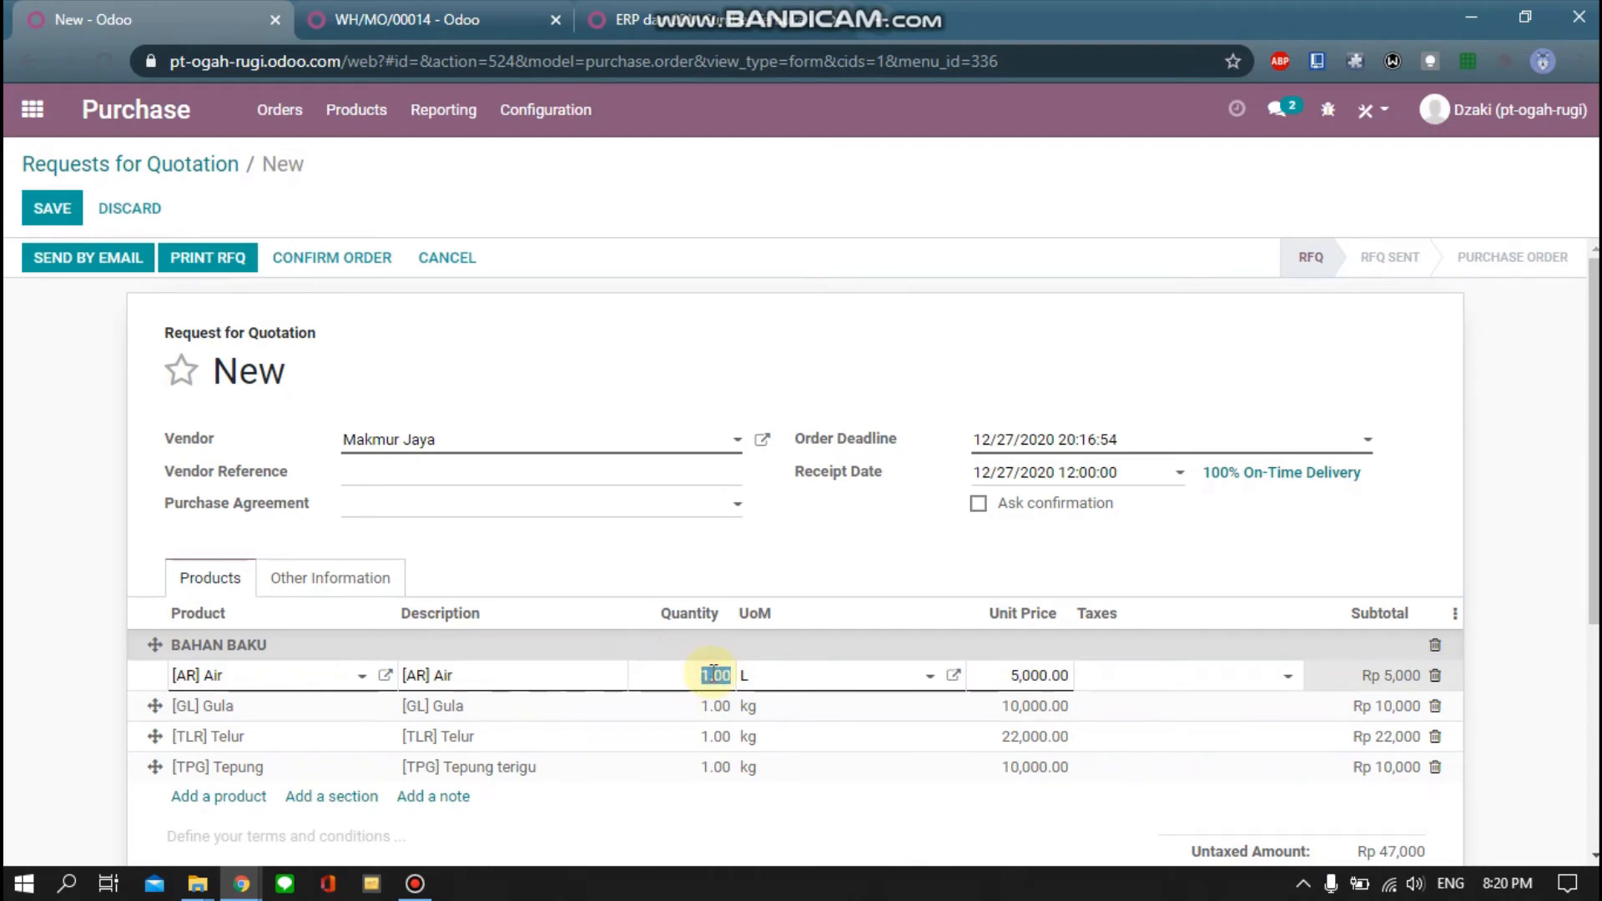
pyautogui.write('10')
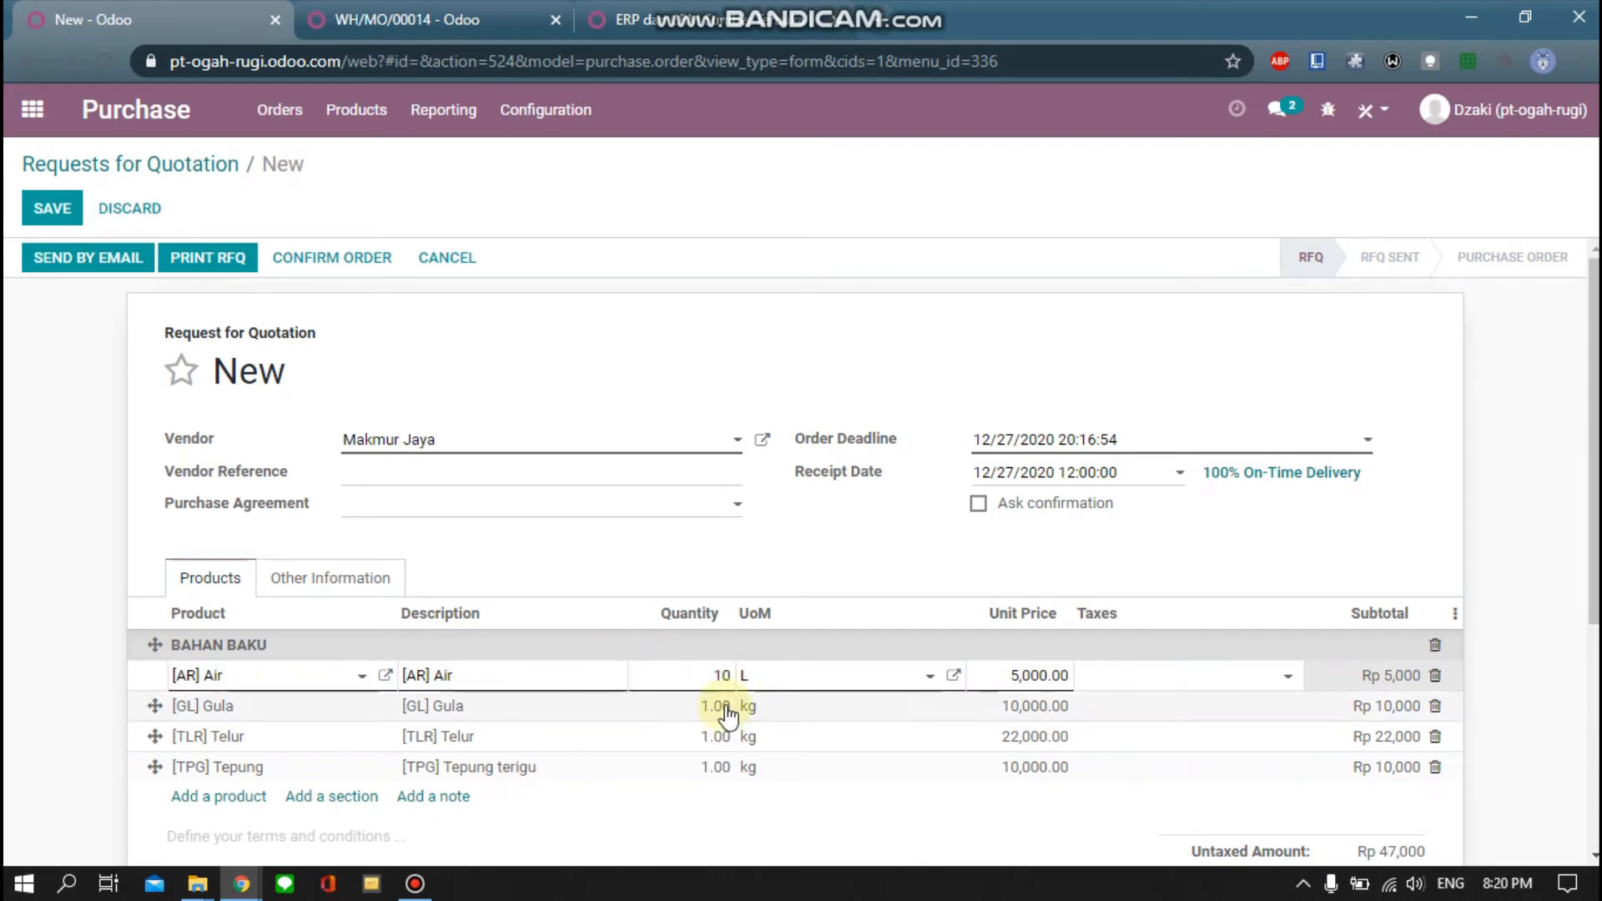
pyautogui.click(726, 706)
pyautogui.write('10')
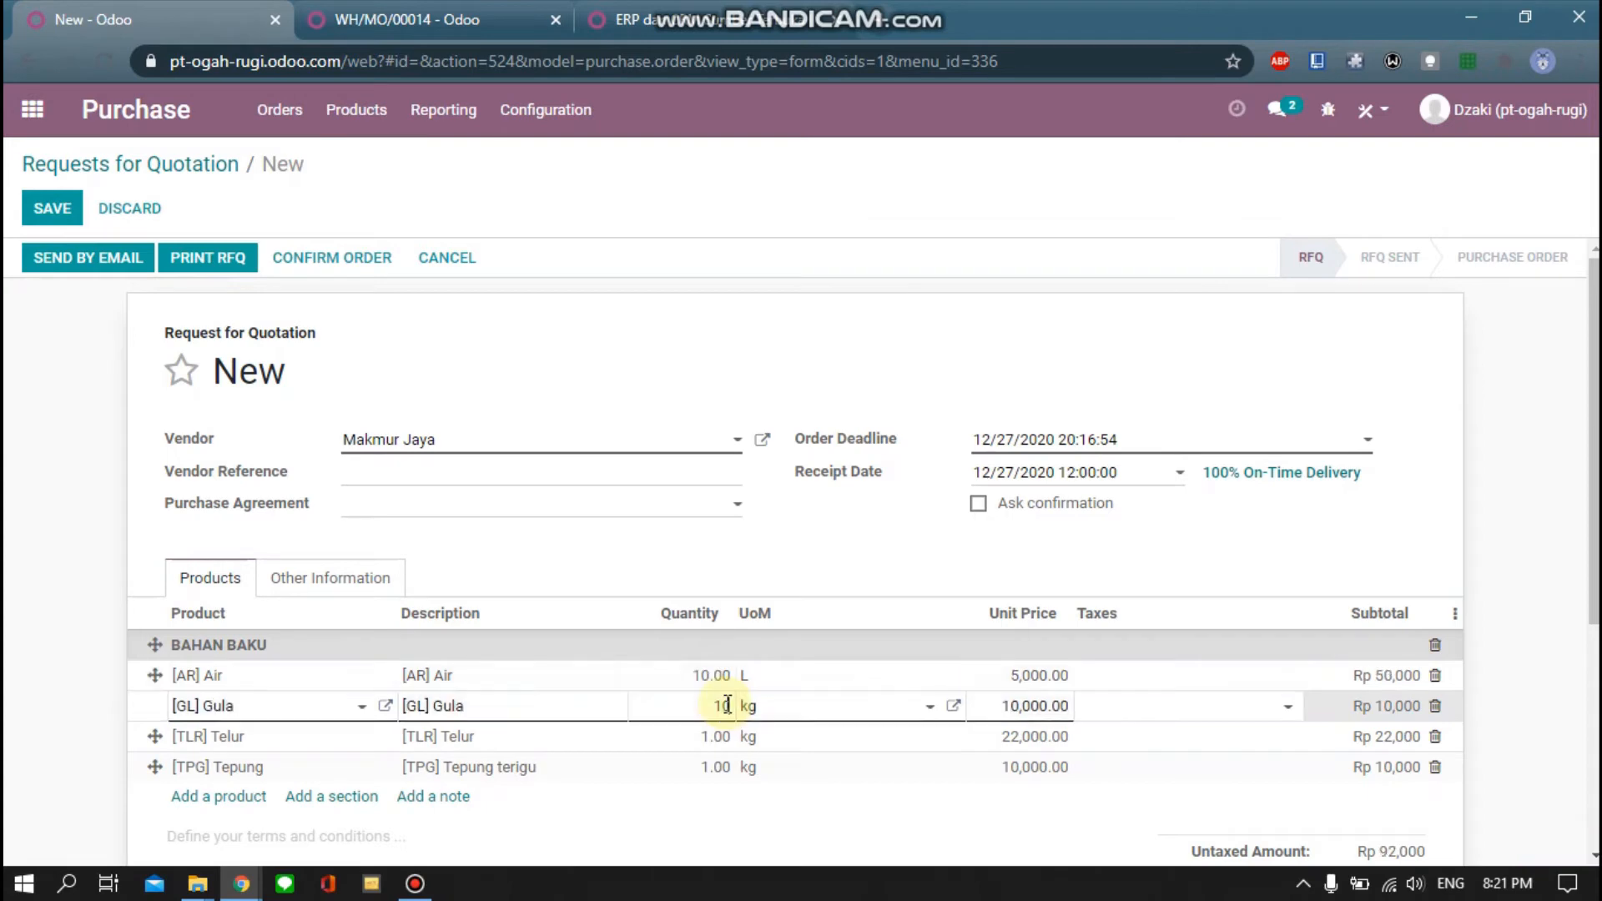
pyautogui.click(718, 738)
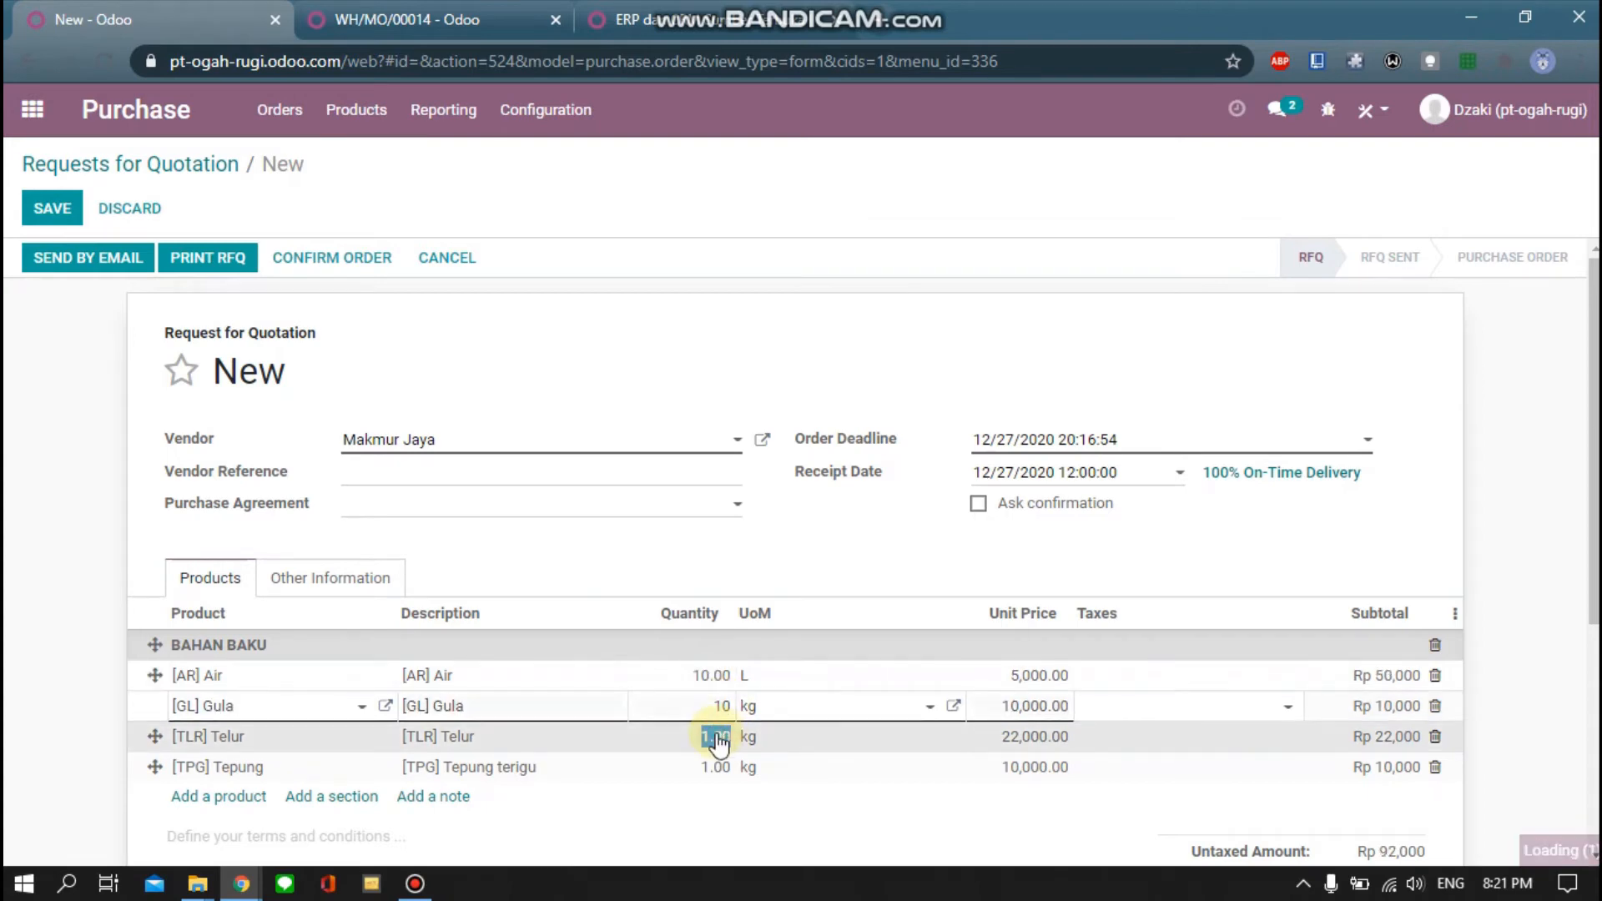
pyautogui.write('10')
pyautogui.click(720, 769)
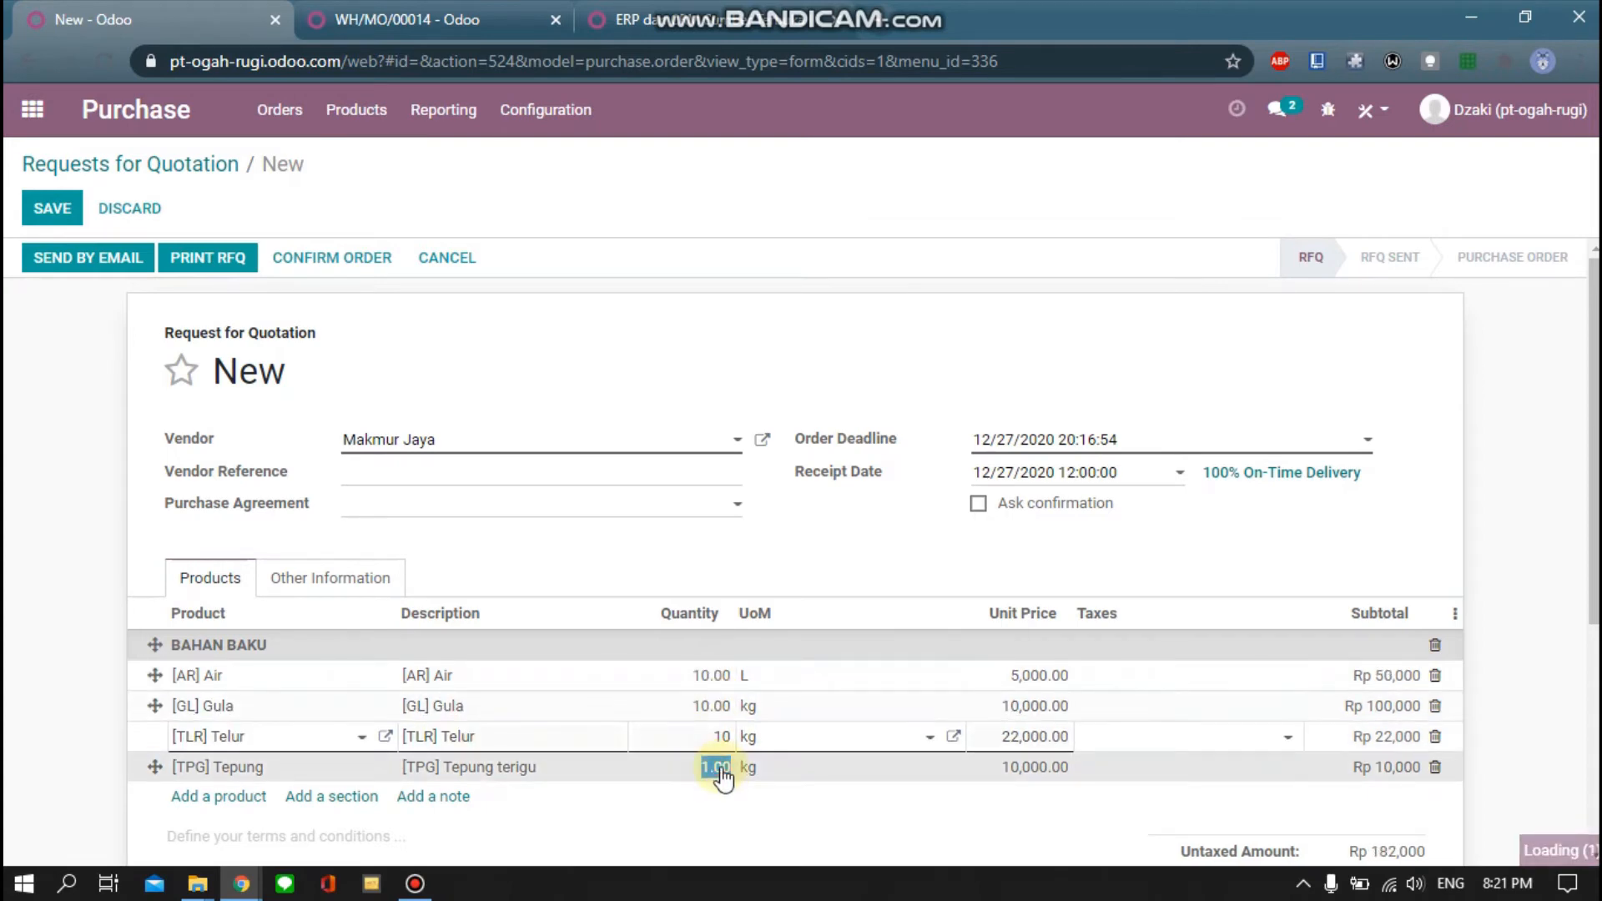
pyautogui.write('10')
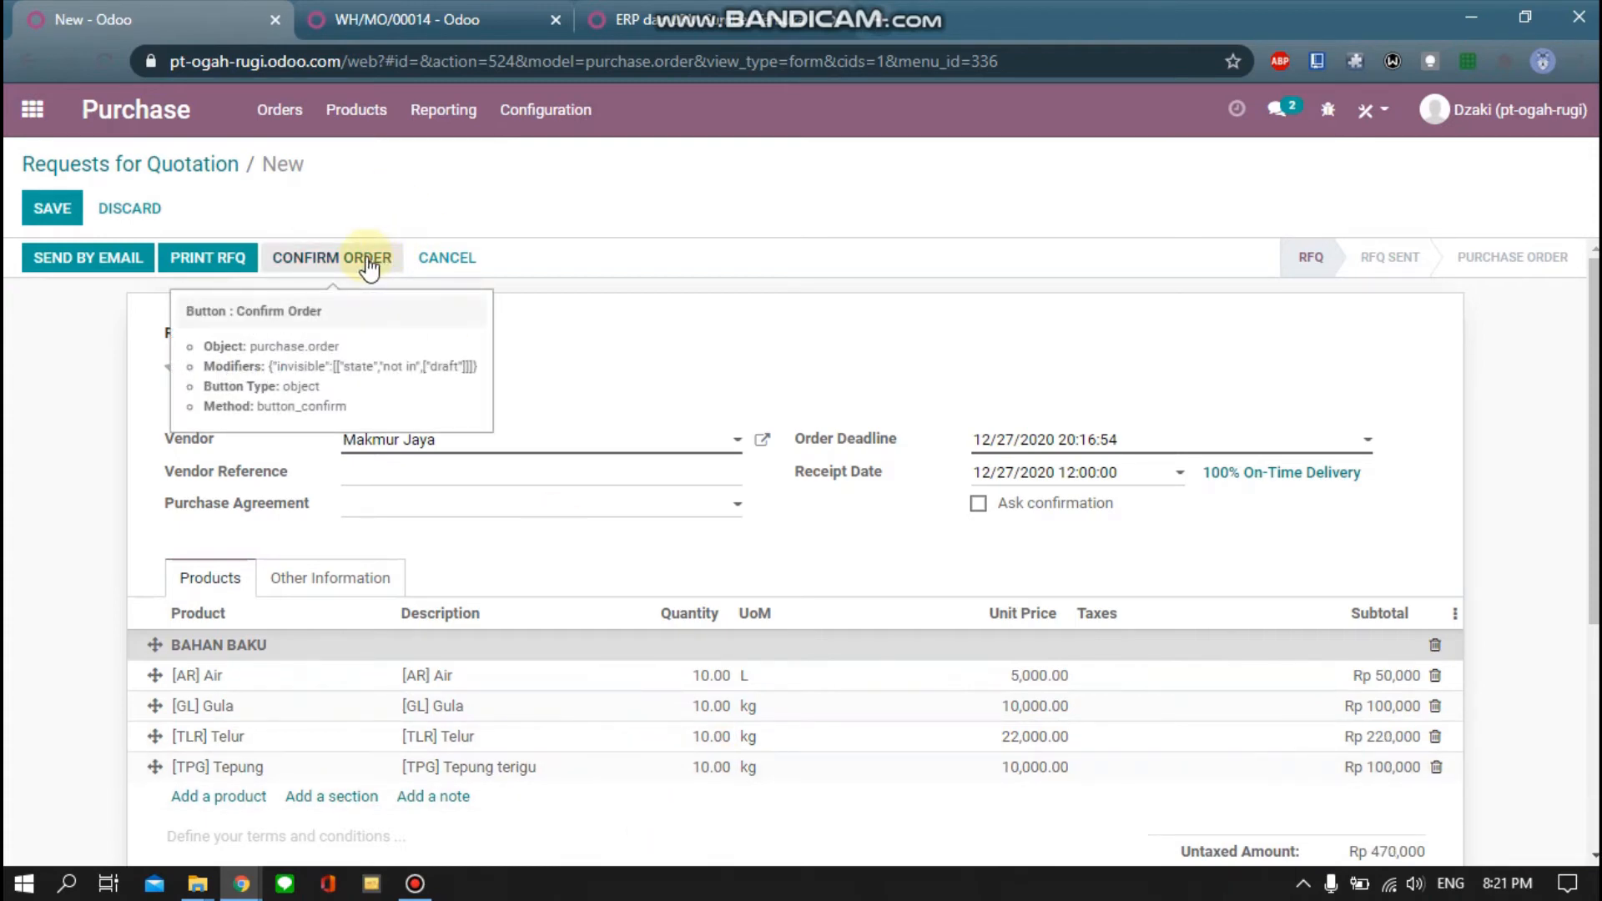
pyautogui.click(227, 260)
pyautogui.click(225, 256)
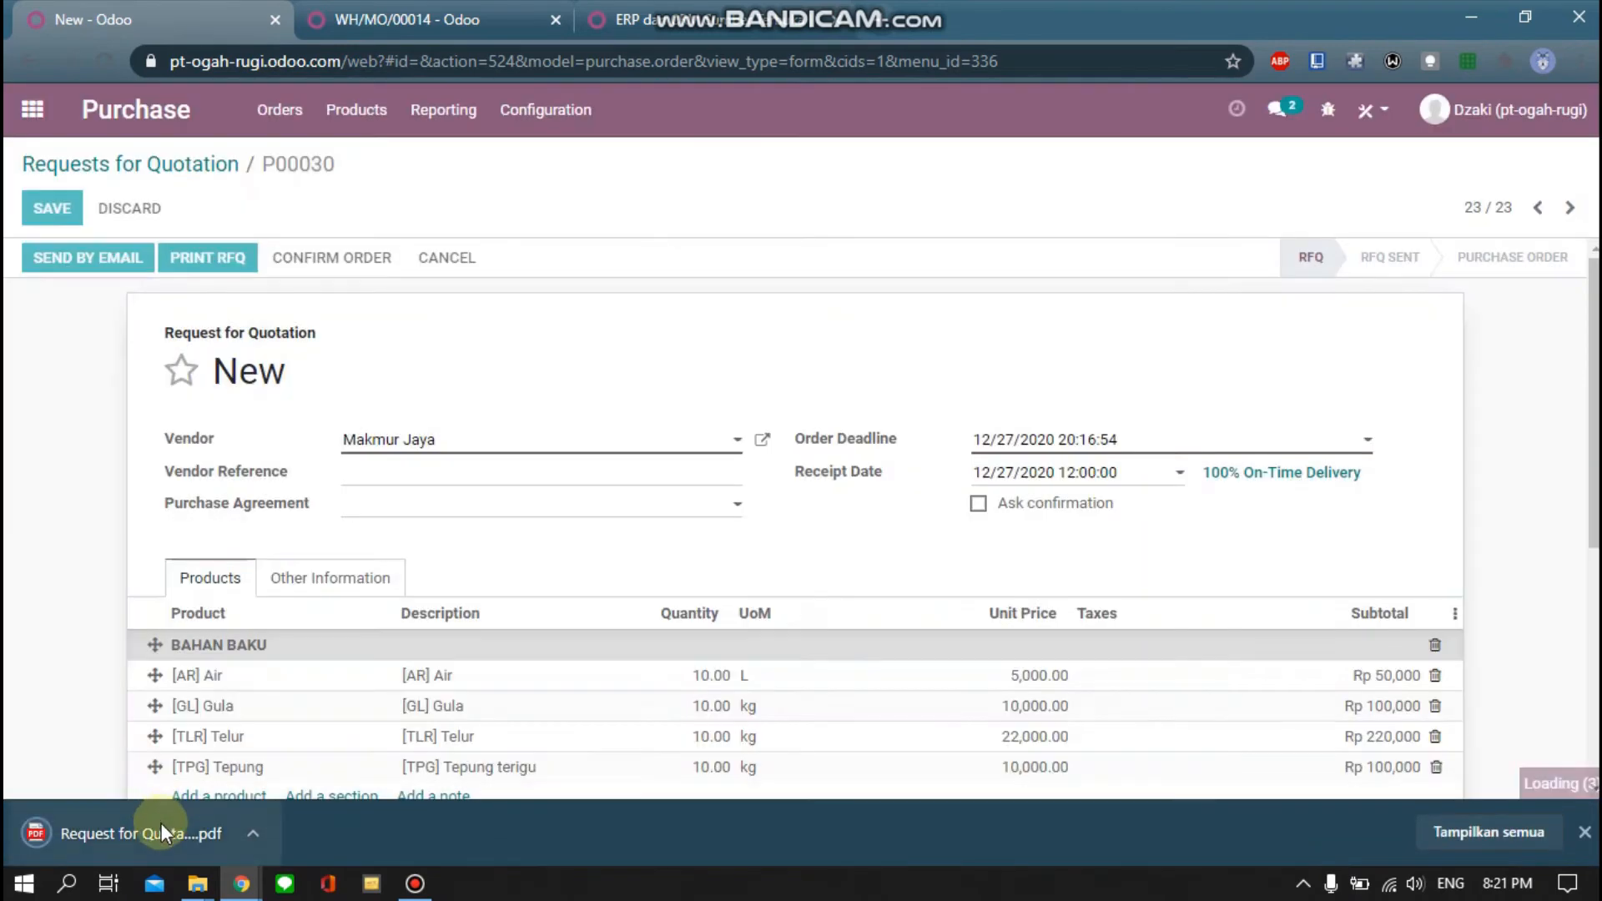
# Open the downloaded P00030 quotation PDF and scroll through it
pyautogui.click(162, 827)
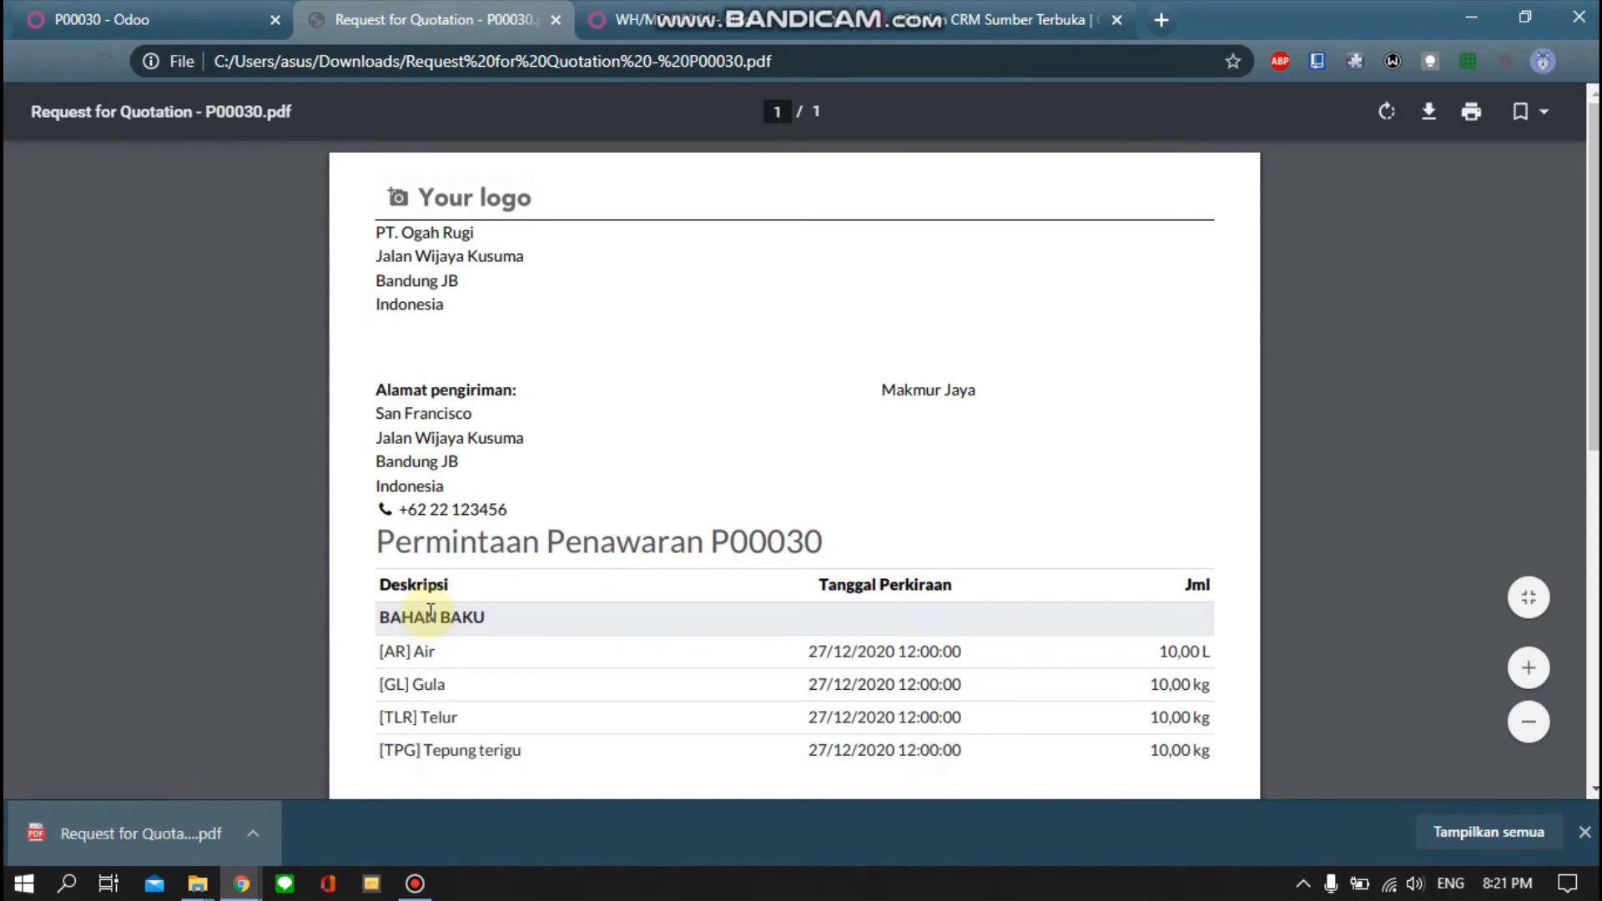
pyautogui.scroll(-3, 431, 611)
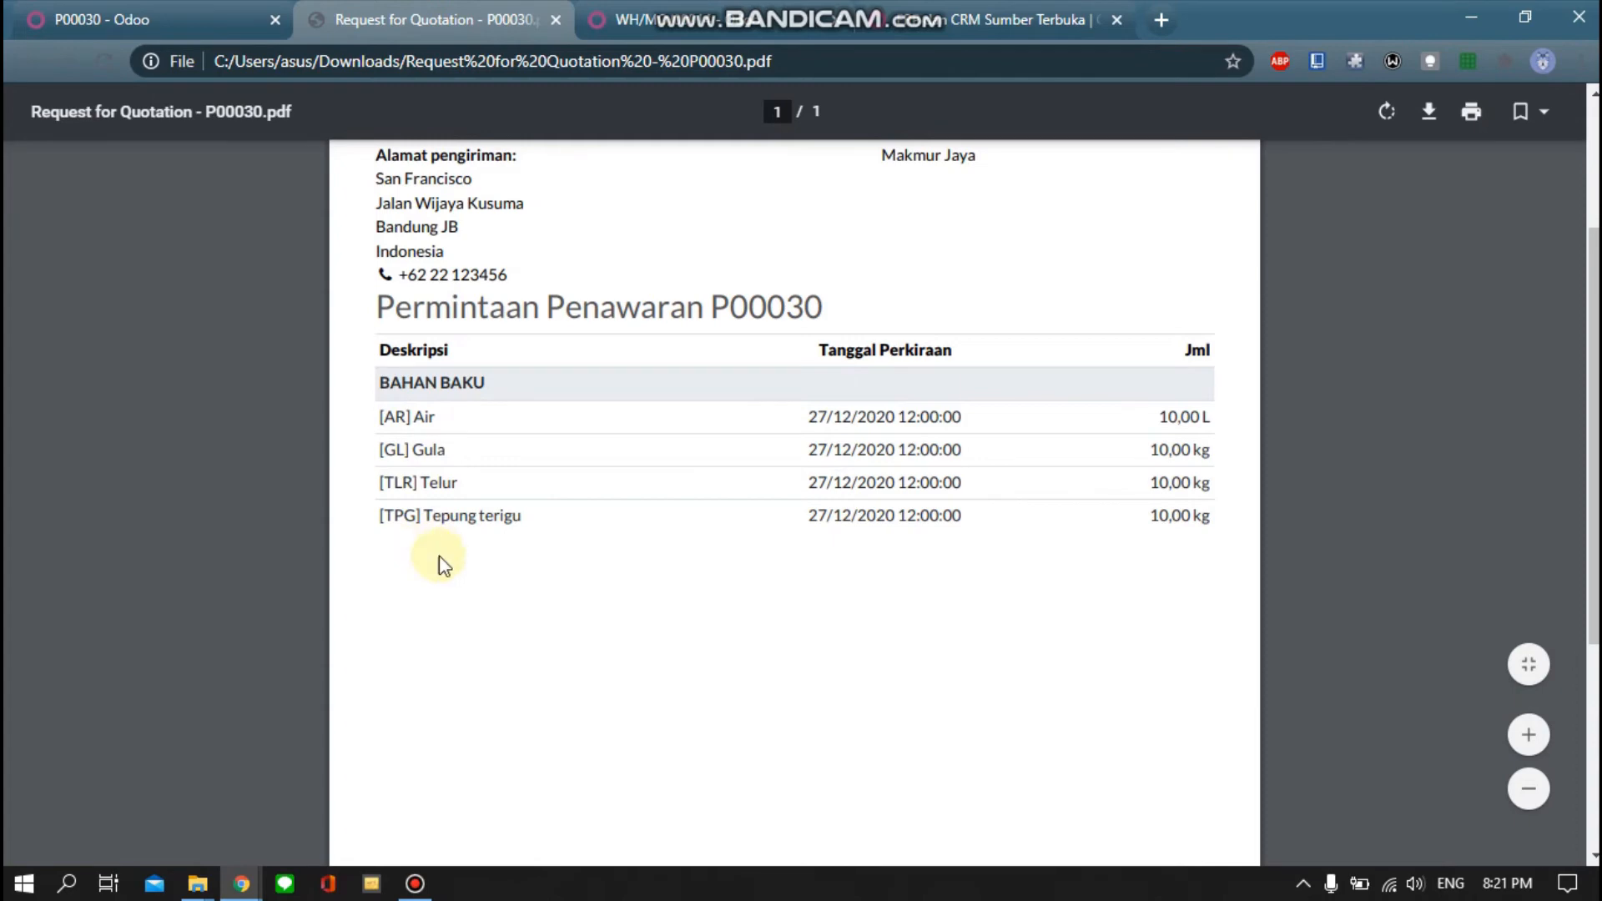
# Back in Odoo, confirm P00030 as a purchase order and save it
pyautogui.click(167, 24)
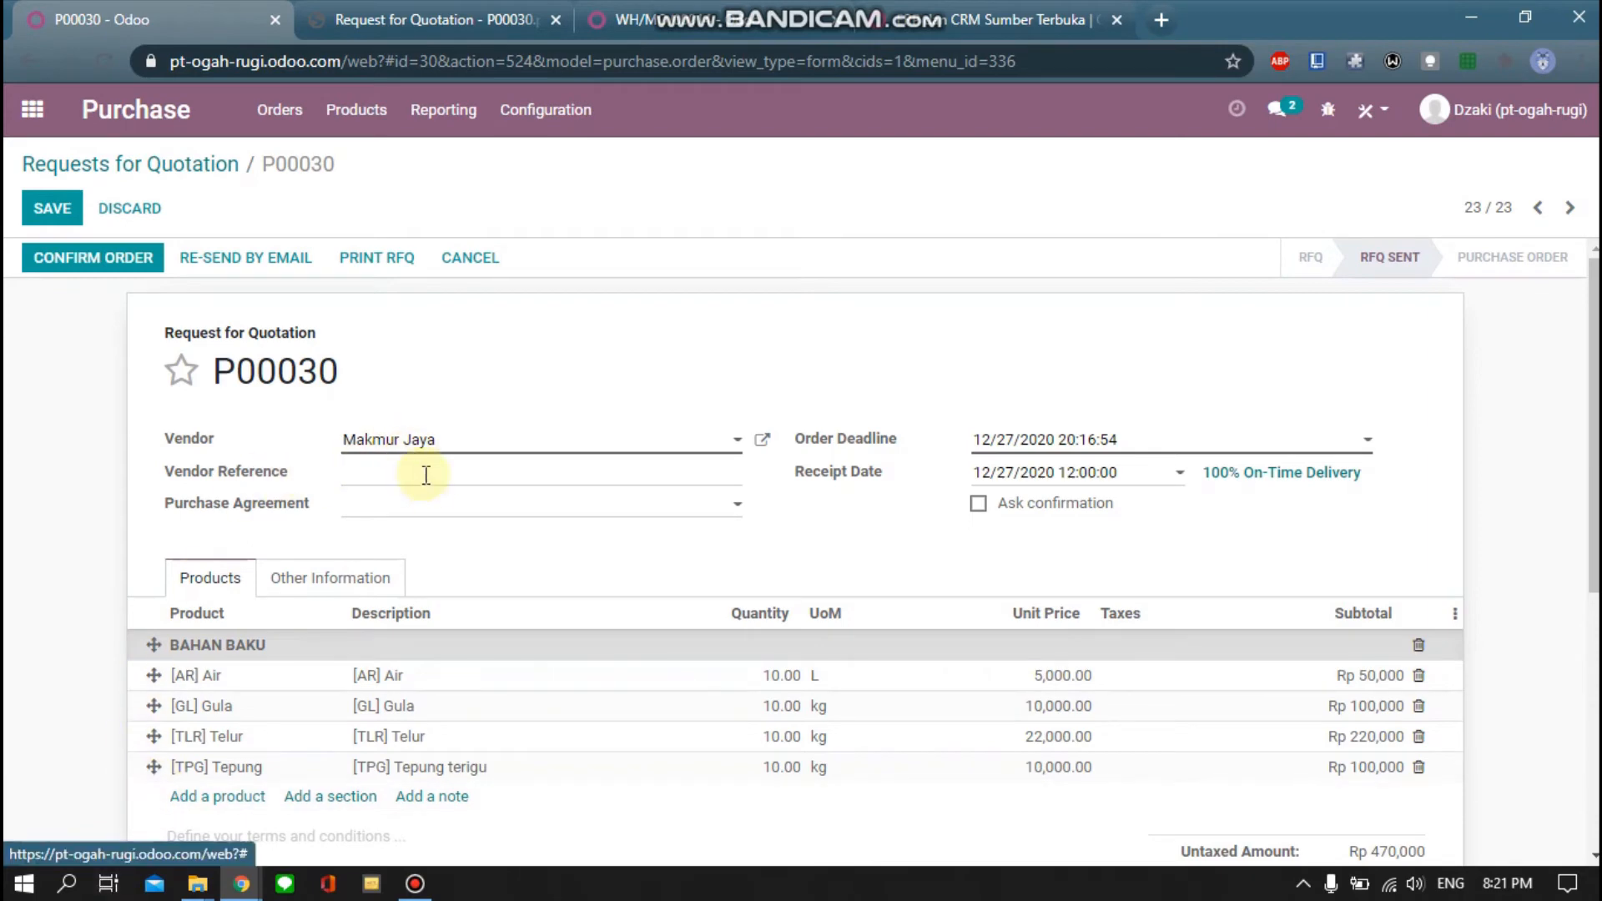
pyautogui.click(92, 267)
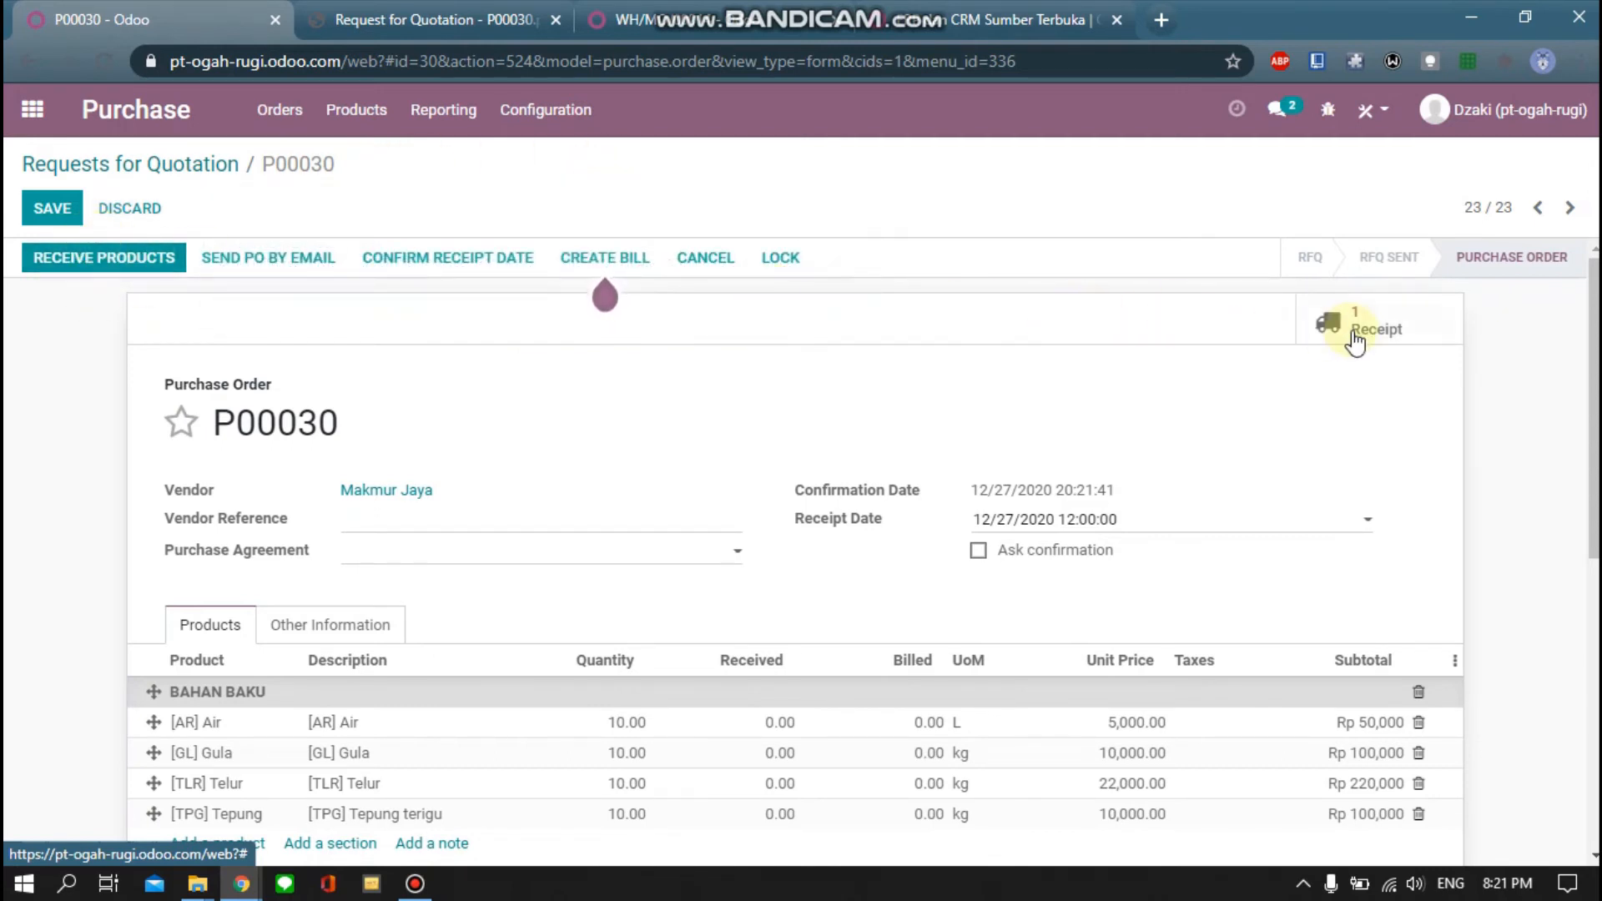
pyautogui.click(52, 209)
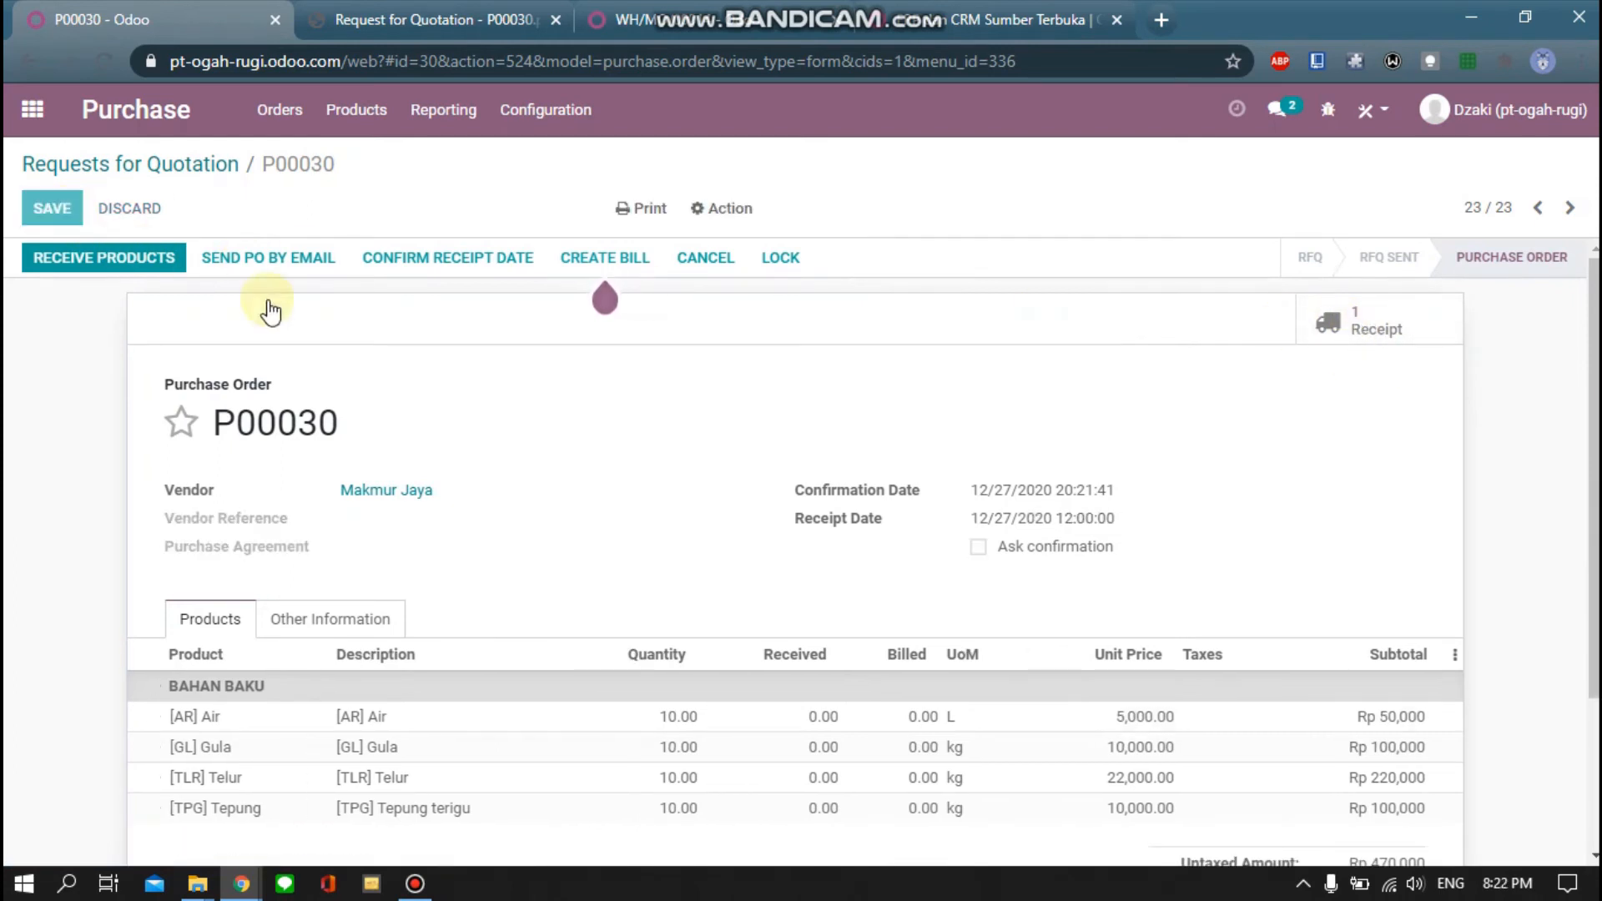
# In Inventory, open receipt WH/IN/00021 from the San Francisco Receipts to process
pyautogui.click(41, 117)
pyautogui.click(1044, 442)
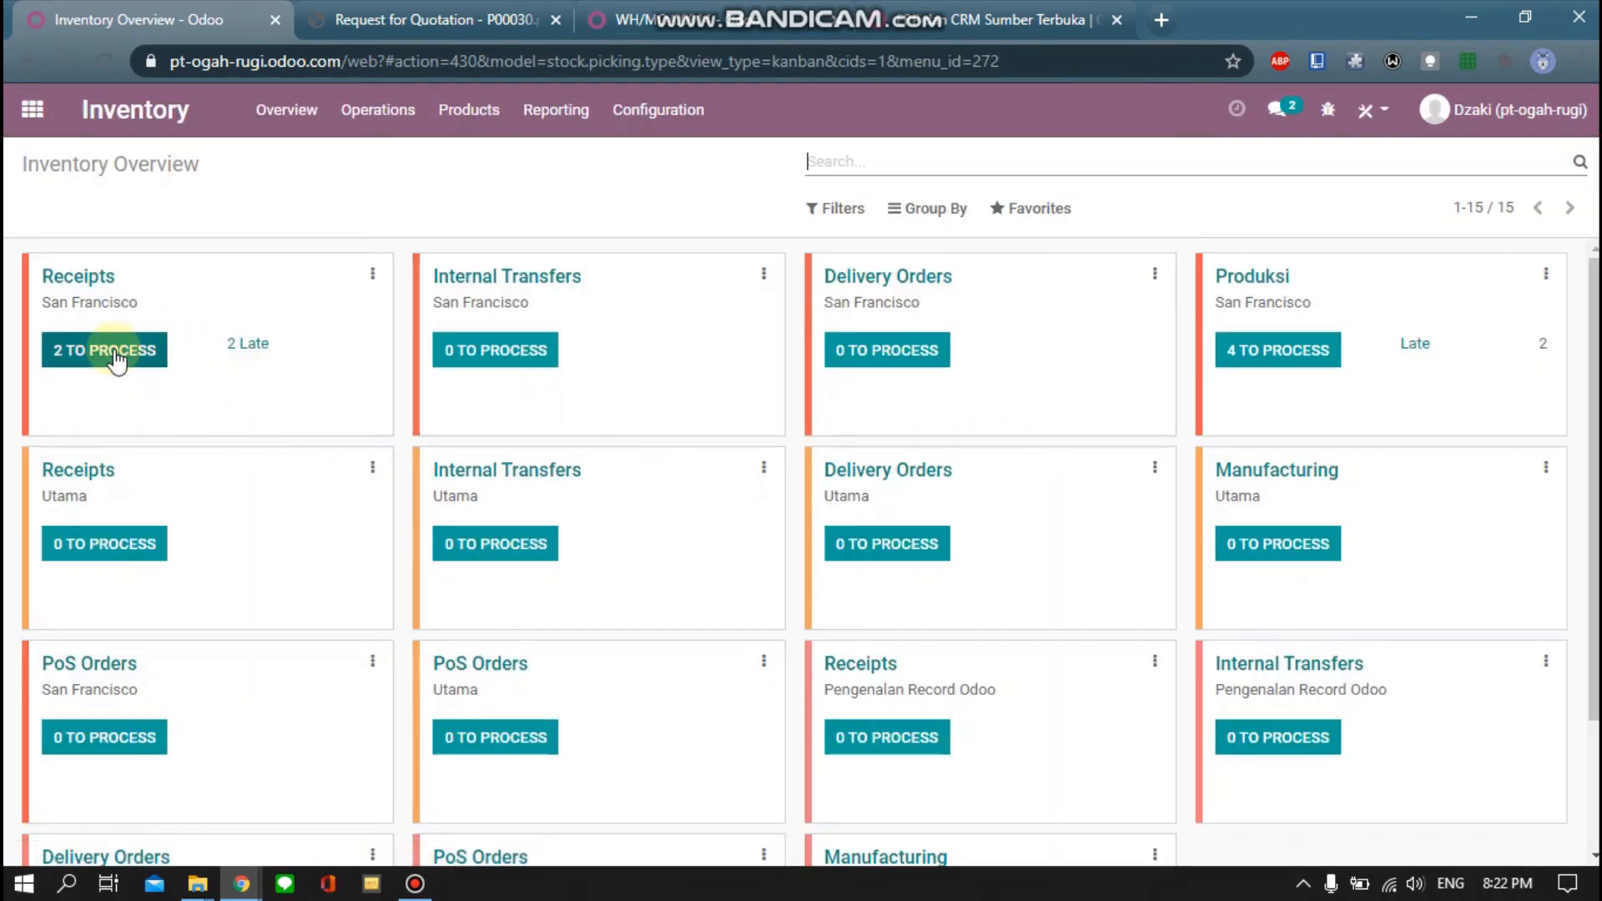
pyautogui.click(117, 357)
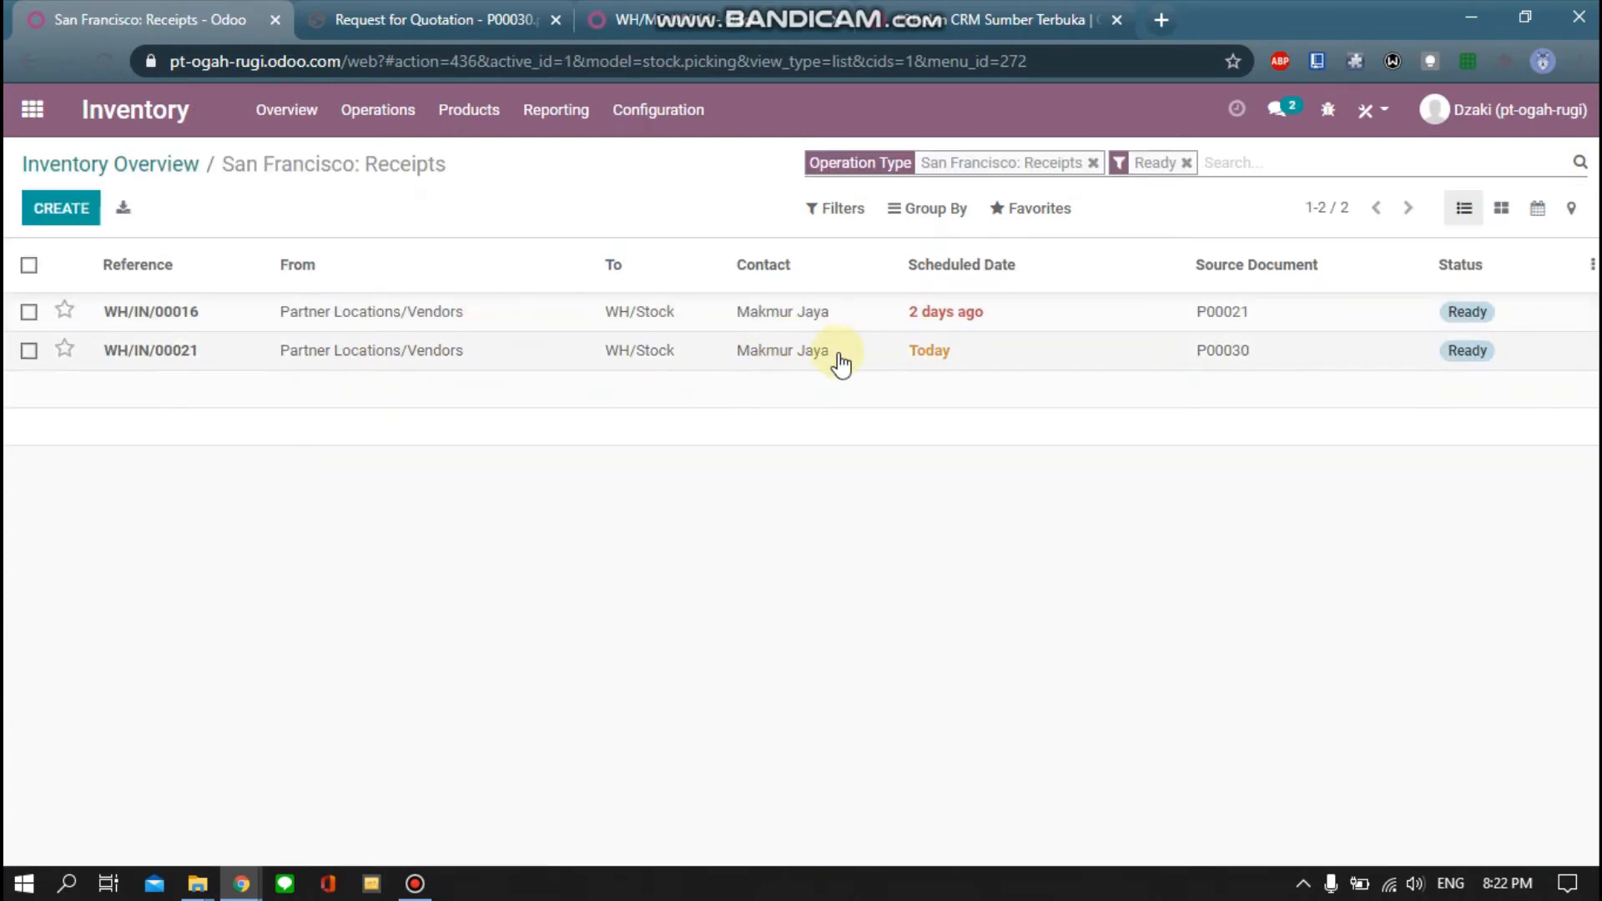
pyautogui.click(854, 353)
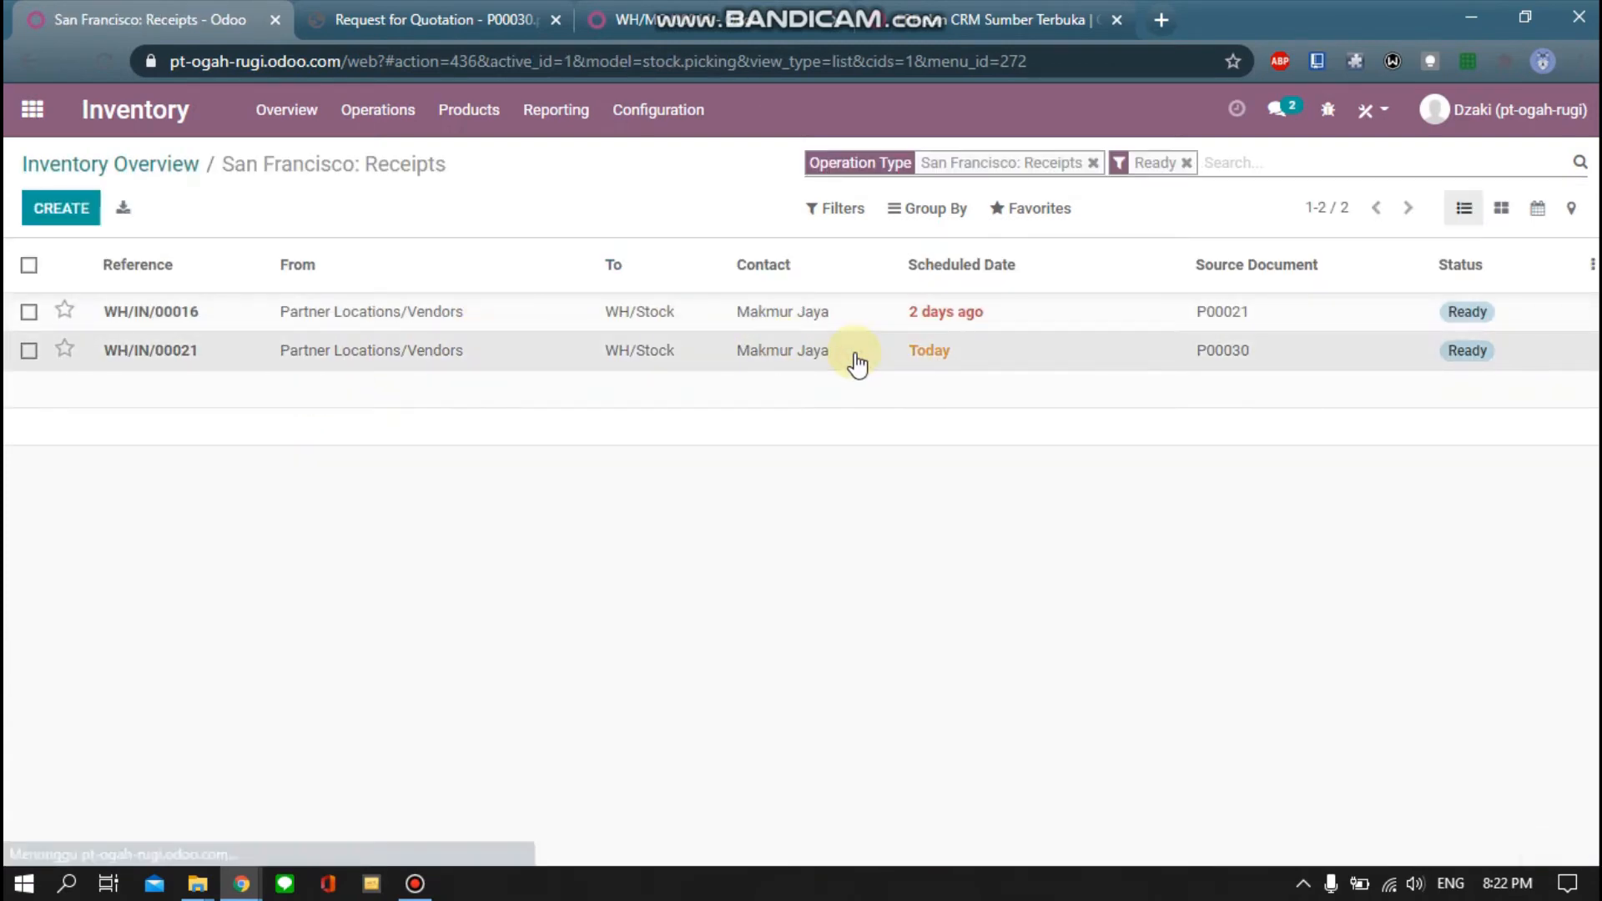
pyautogui.scroll(-3, 357, 672)
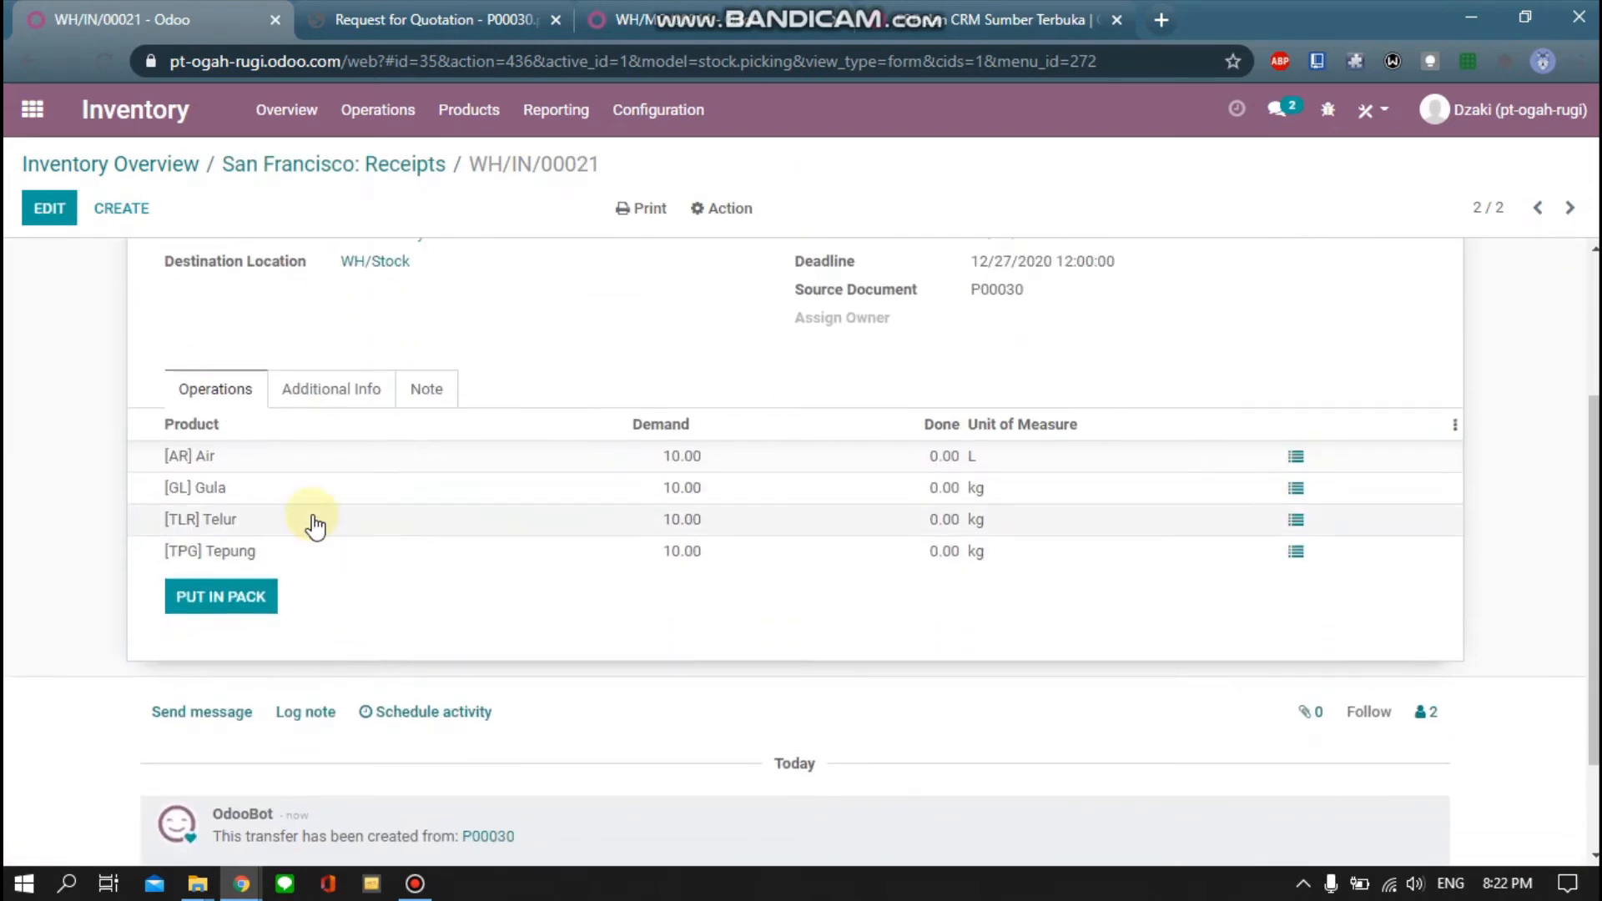
pyautogui.scroll(2, 678, 576)
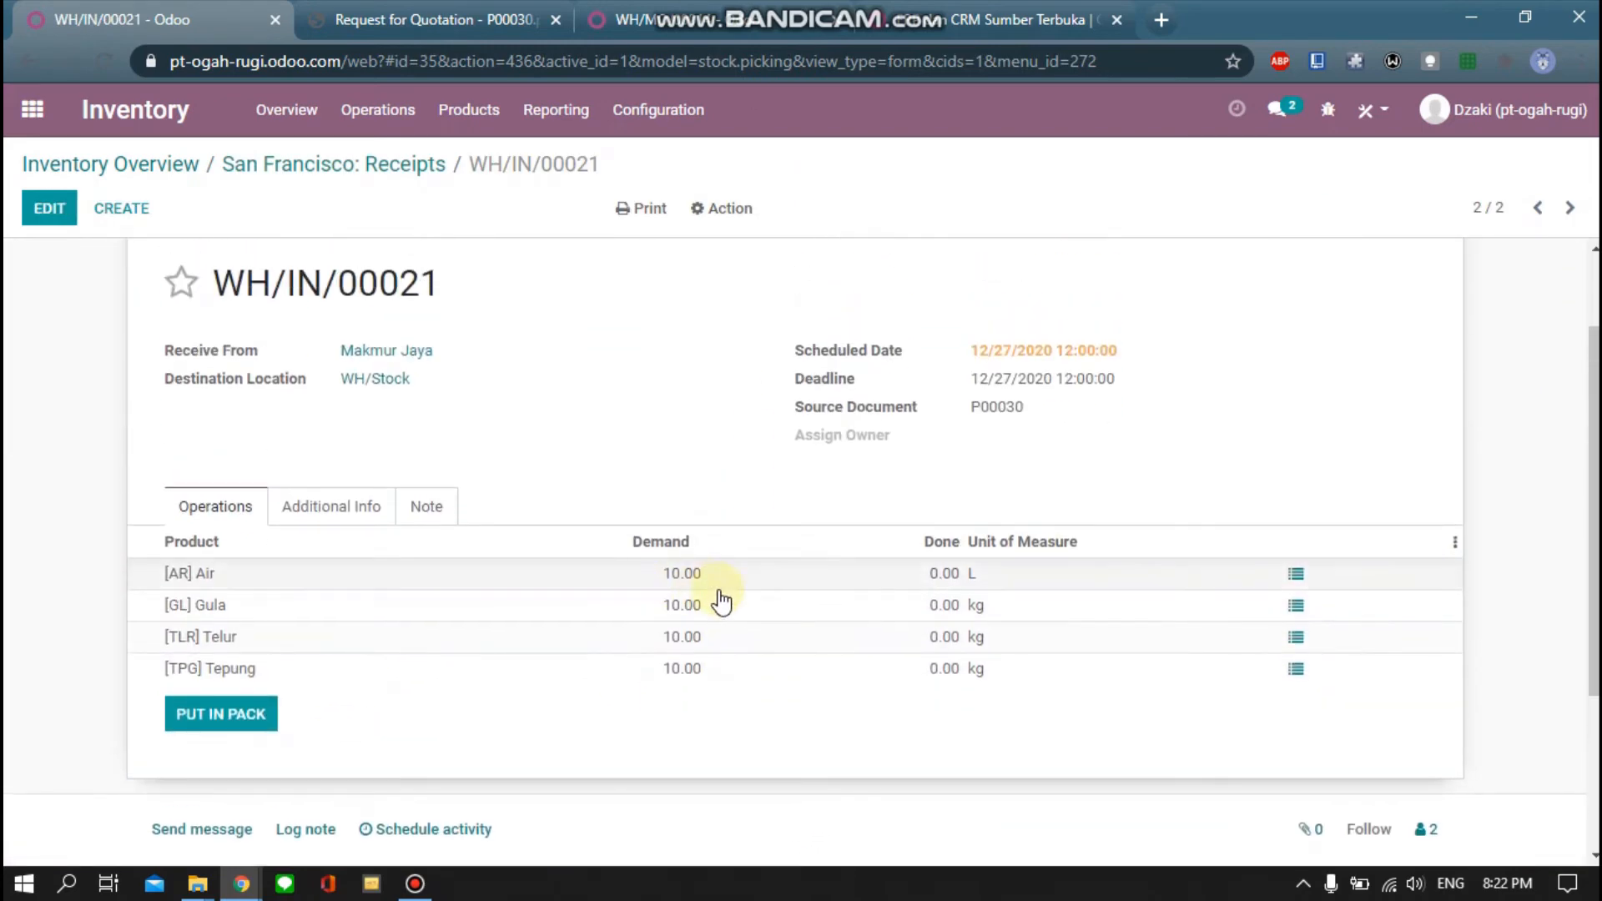
# Edit and validate the receipt, then cancel the immediate transfer prompt
pyautogui.moveTo(813, 628)
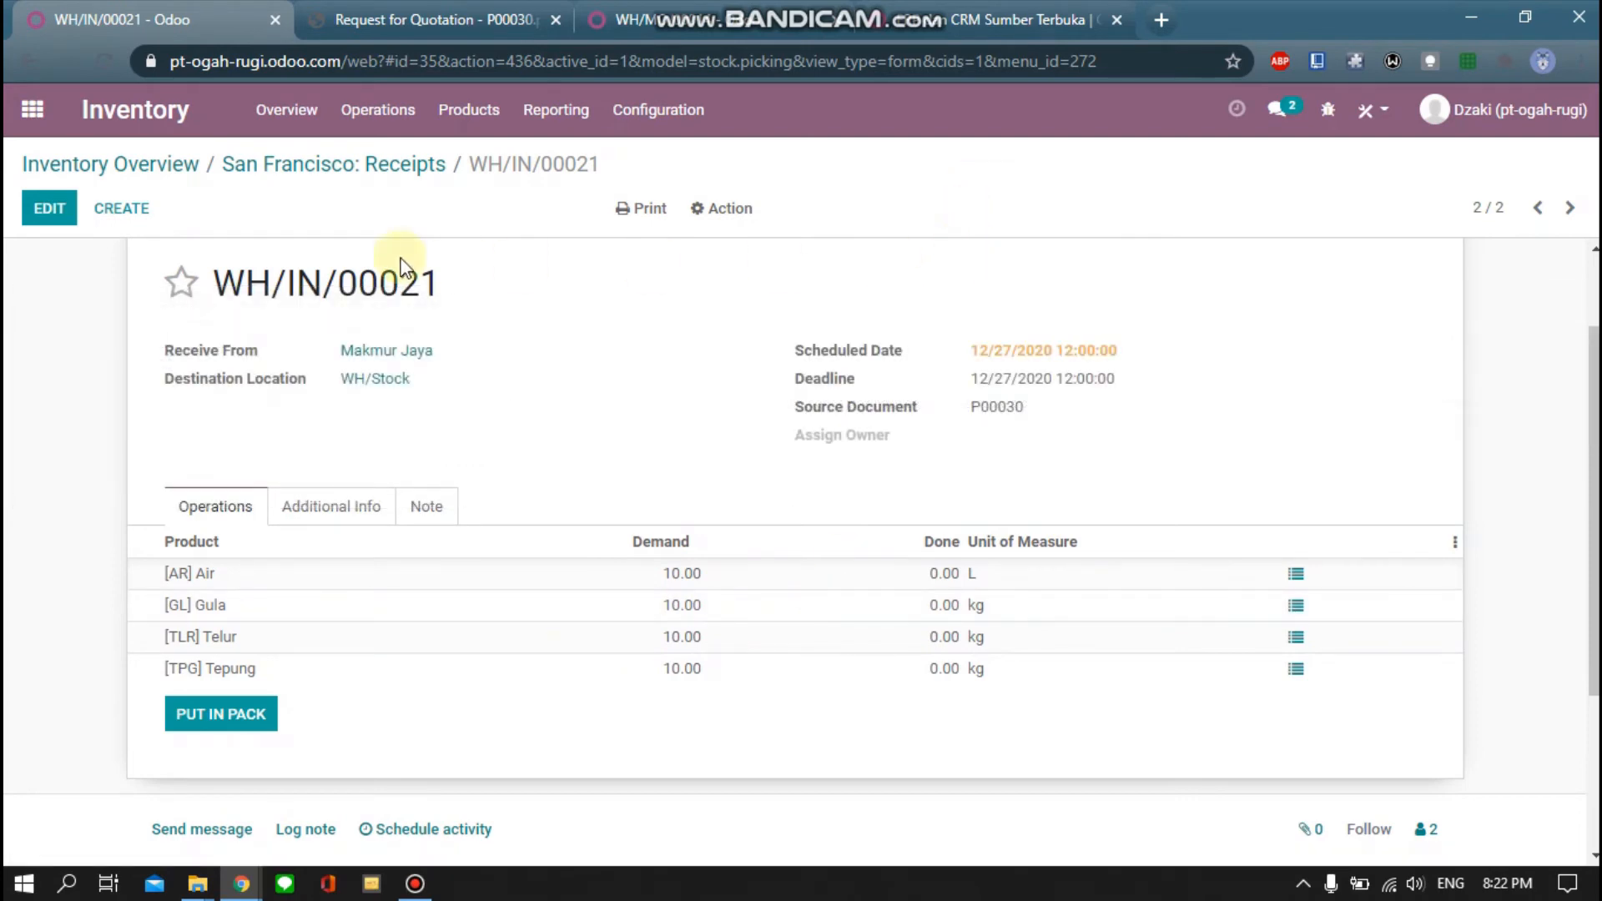
pyautogui.click(53, 219)
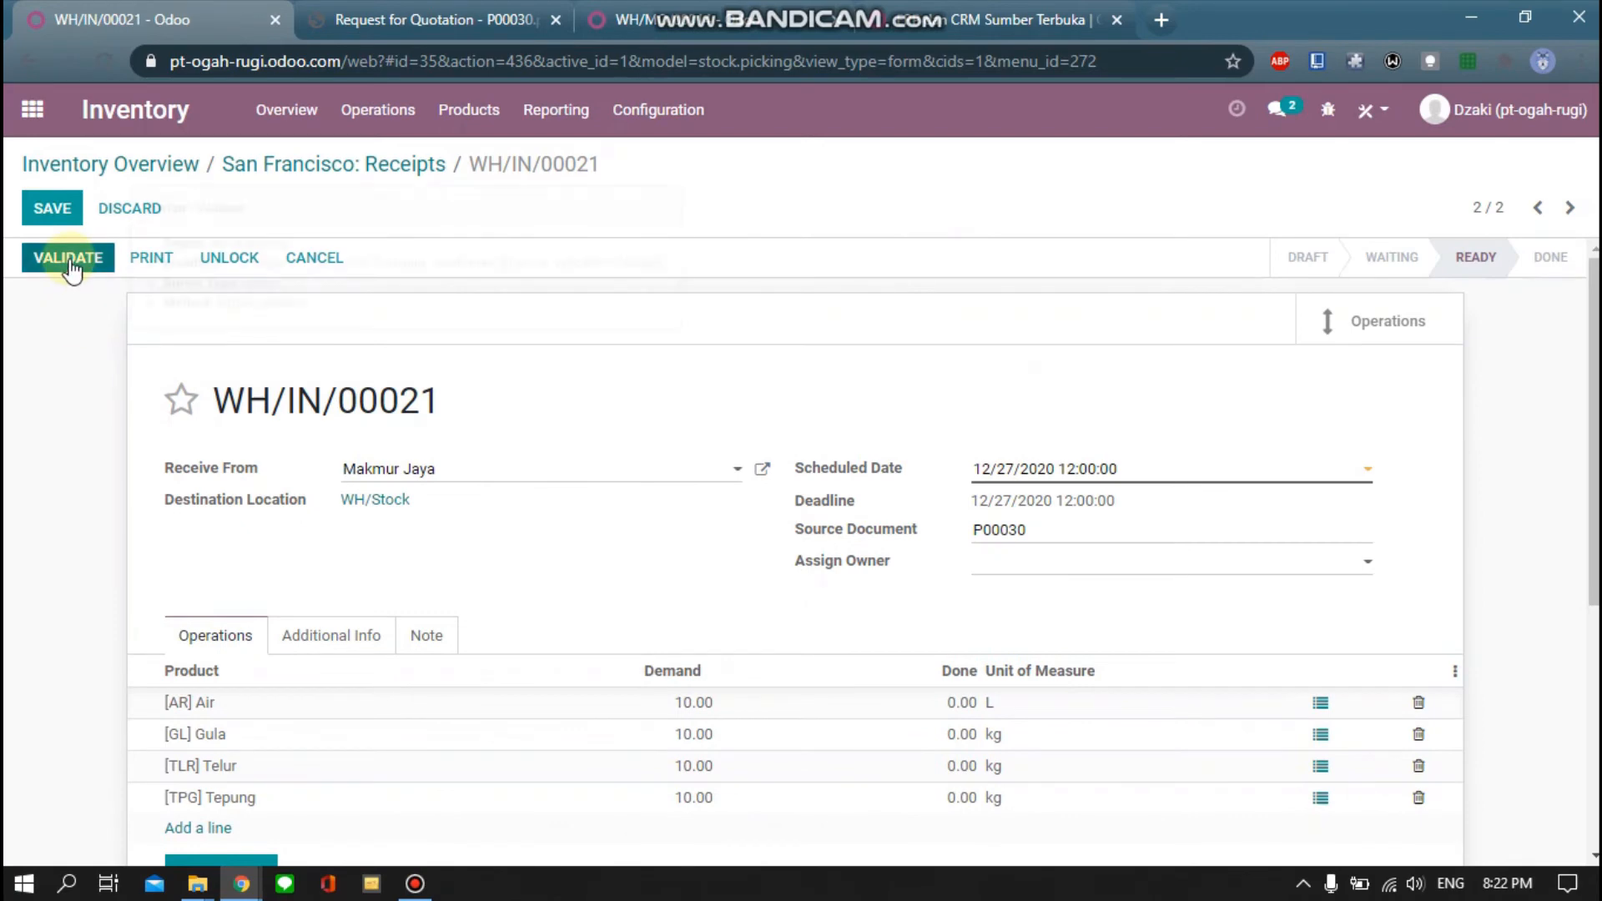
pyautogui.click(69, 259)
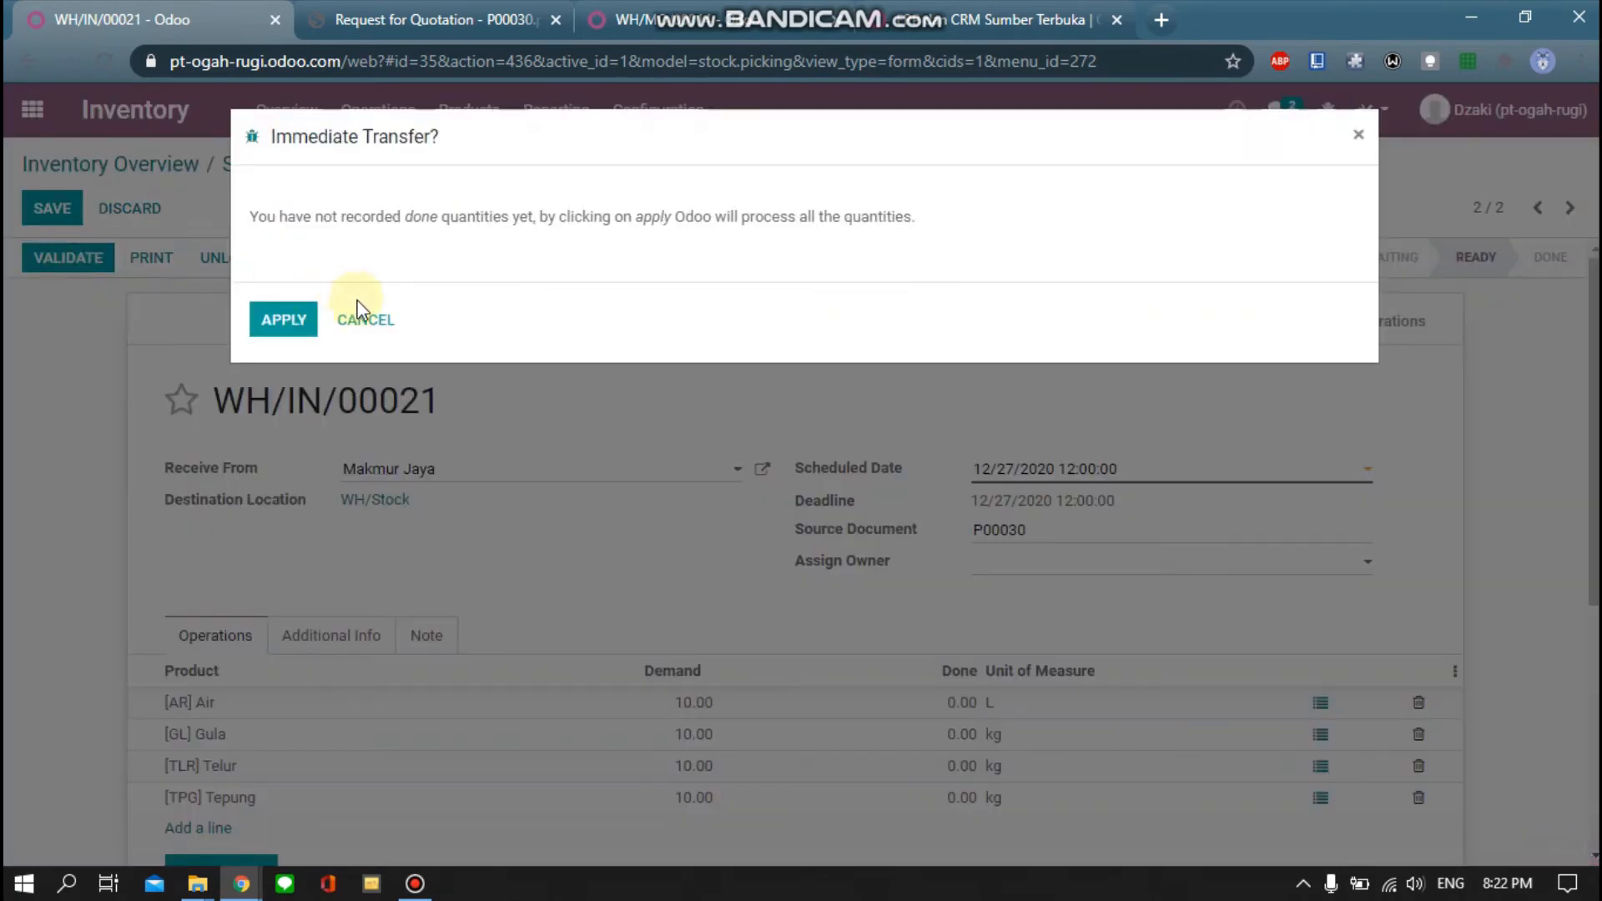
pyautogui.click(299, 326)
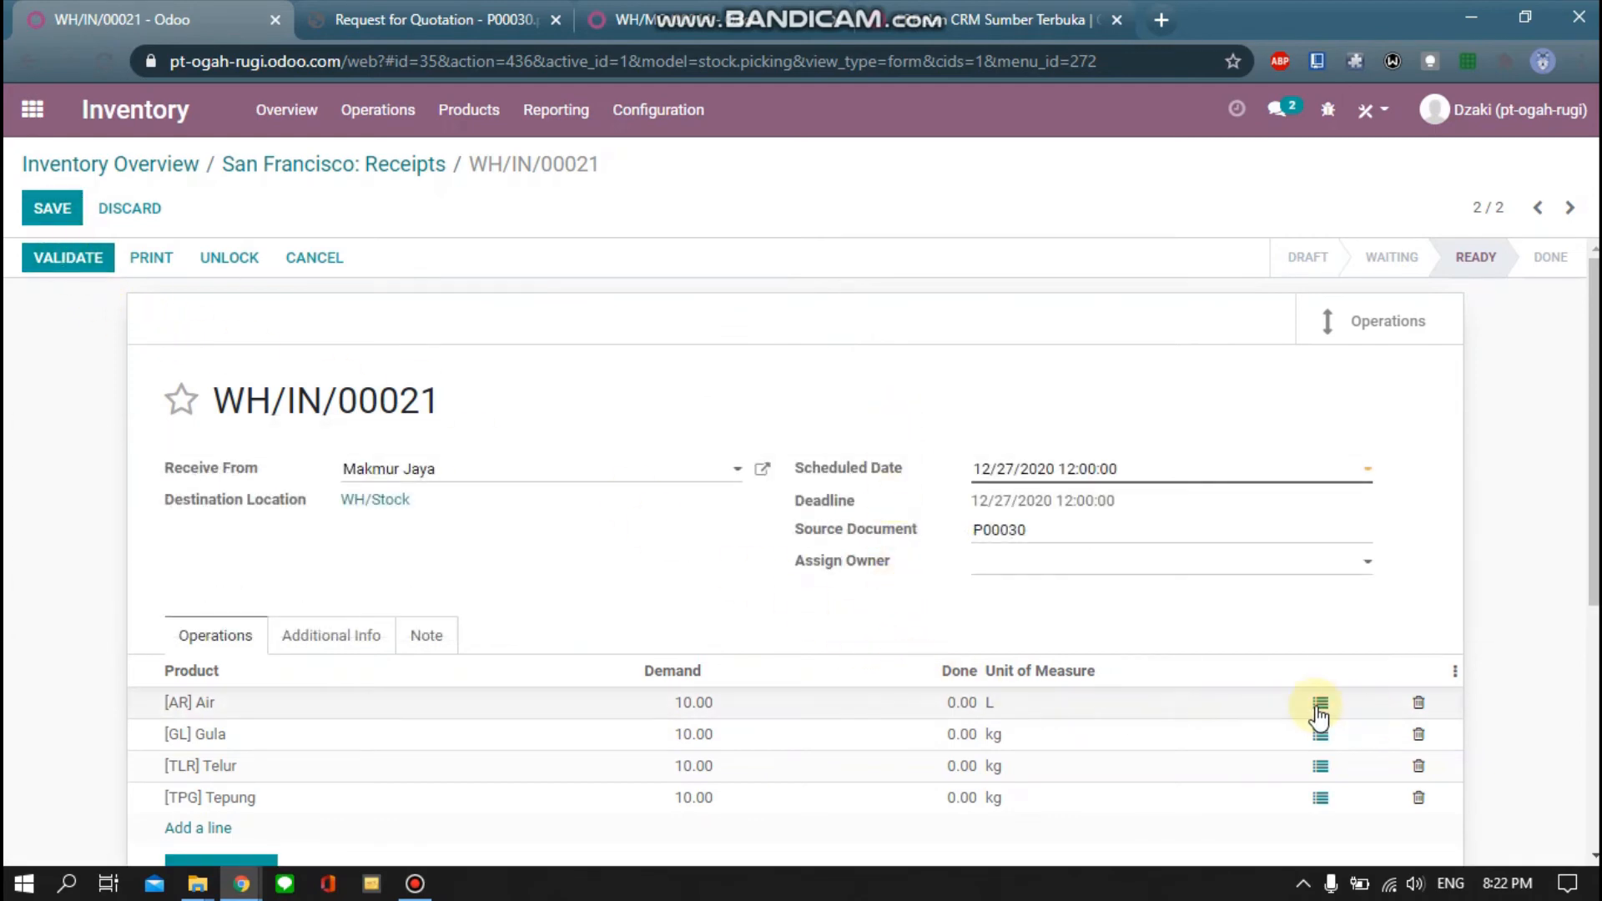
# Add a receiving line in Air's detailed operations and delete the extra empty line
pyautogui.click(1318, 707)
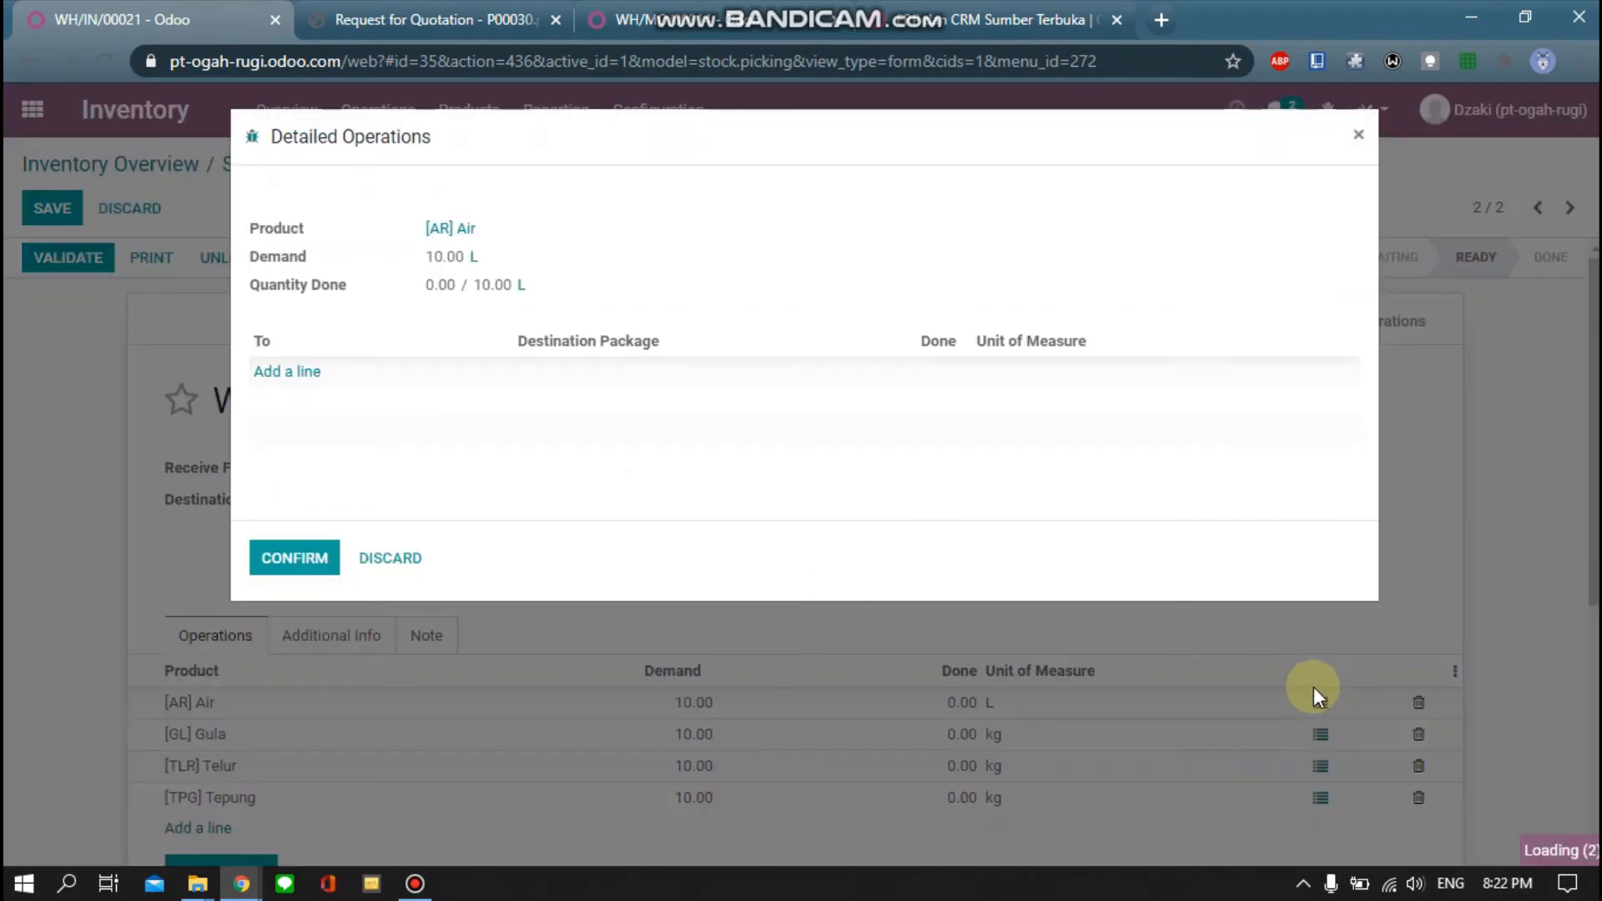
pyautogui.click(288, 372)
pyautogui.click(477, 373)
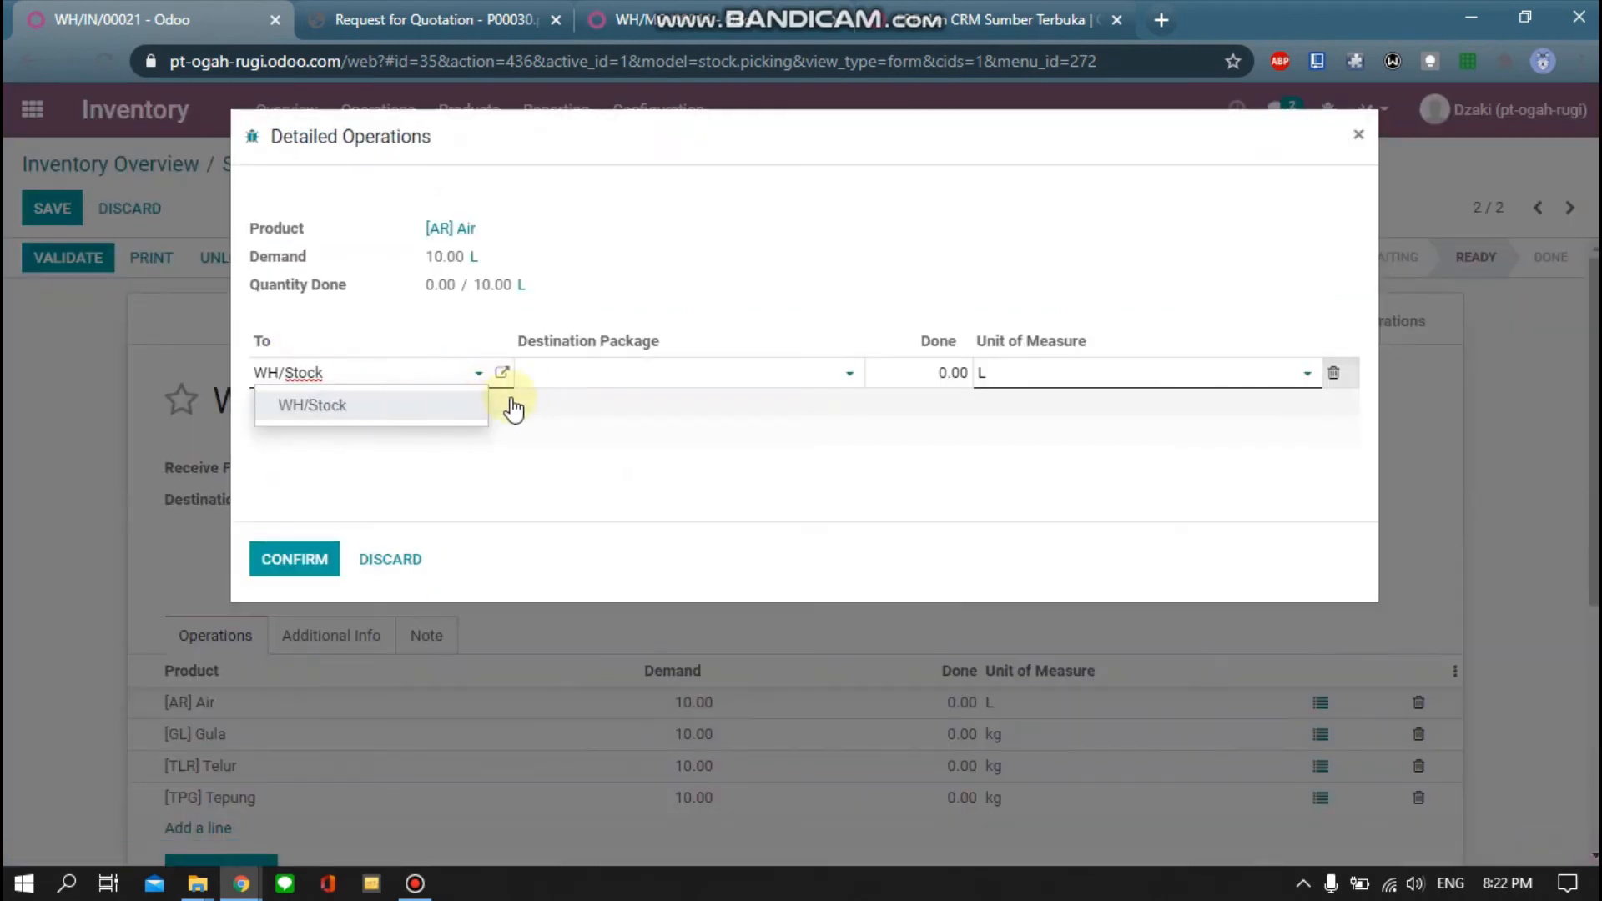
pyautogui.click(477, 377)
pyautogui.click(789, 382)
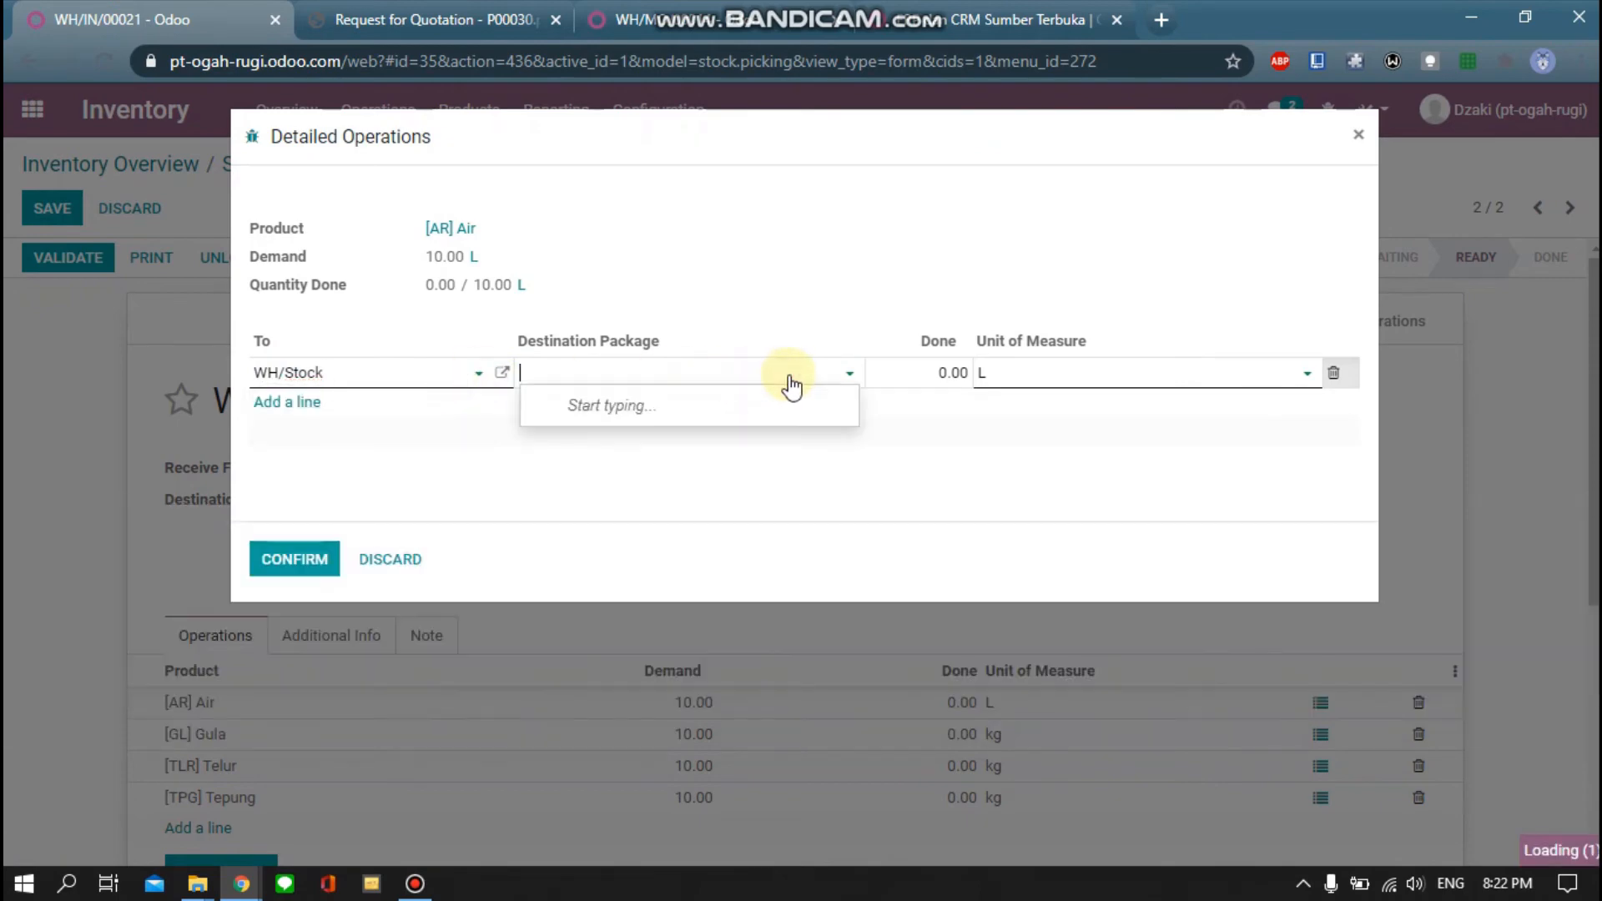
pyautogui.click(292, 407)
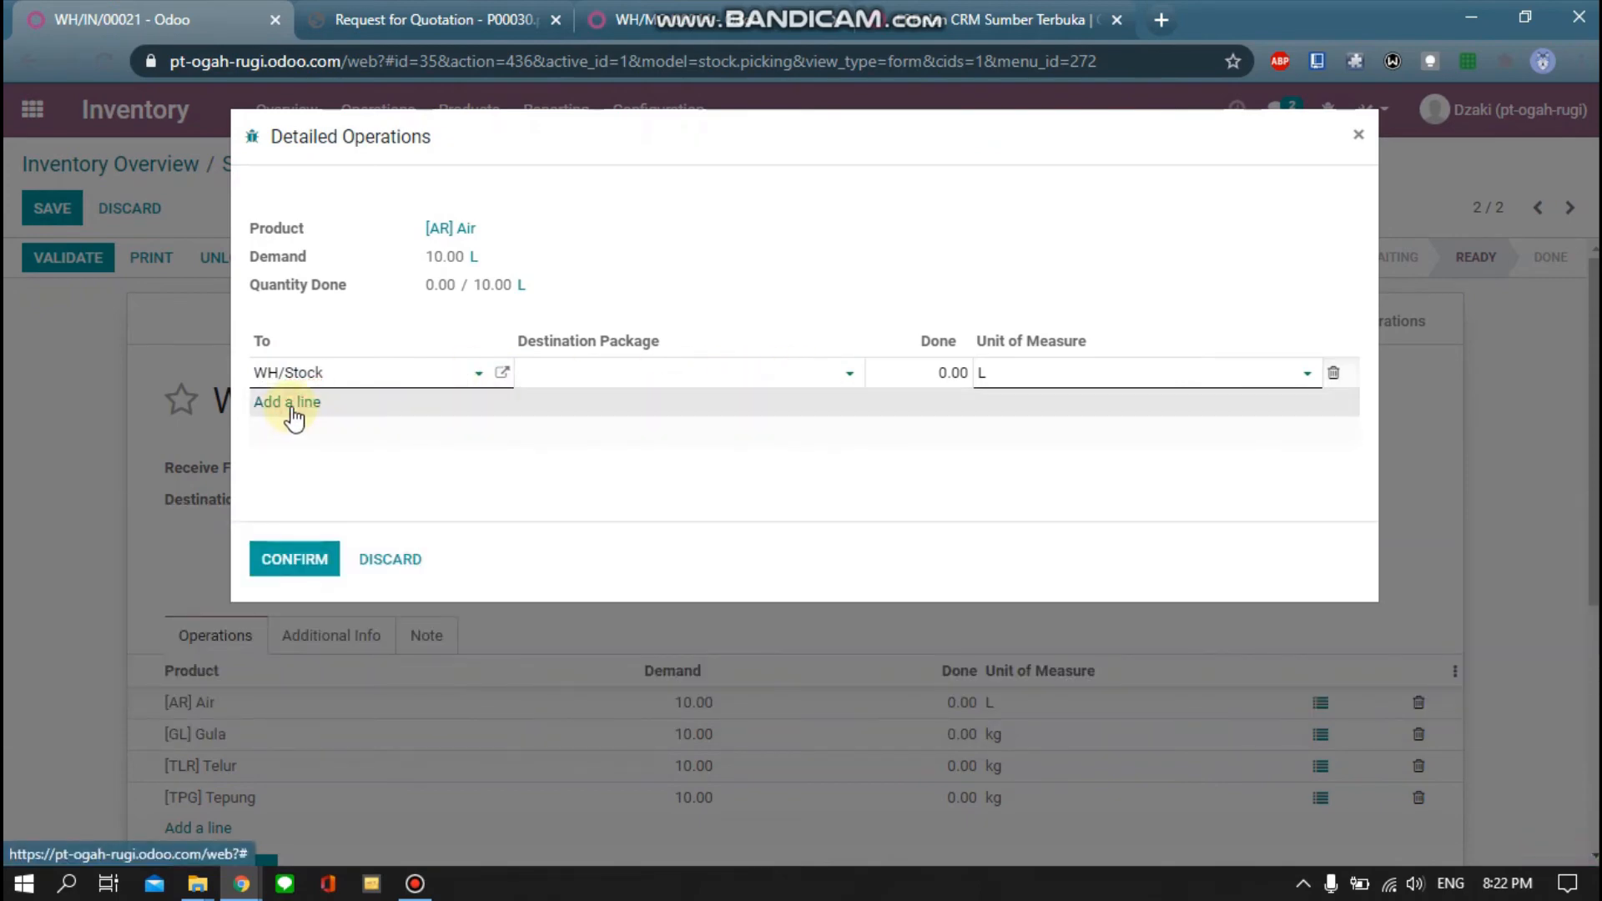
pyautogui.click(294, 417)
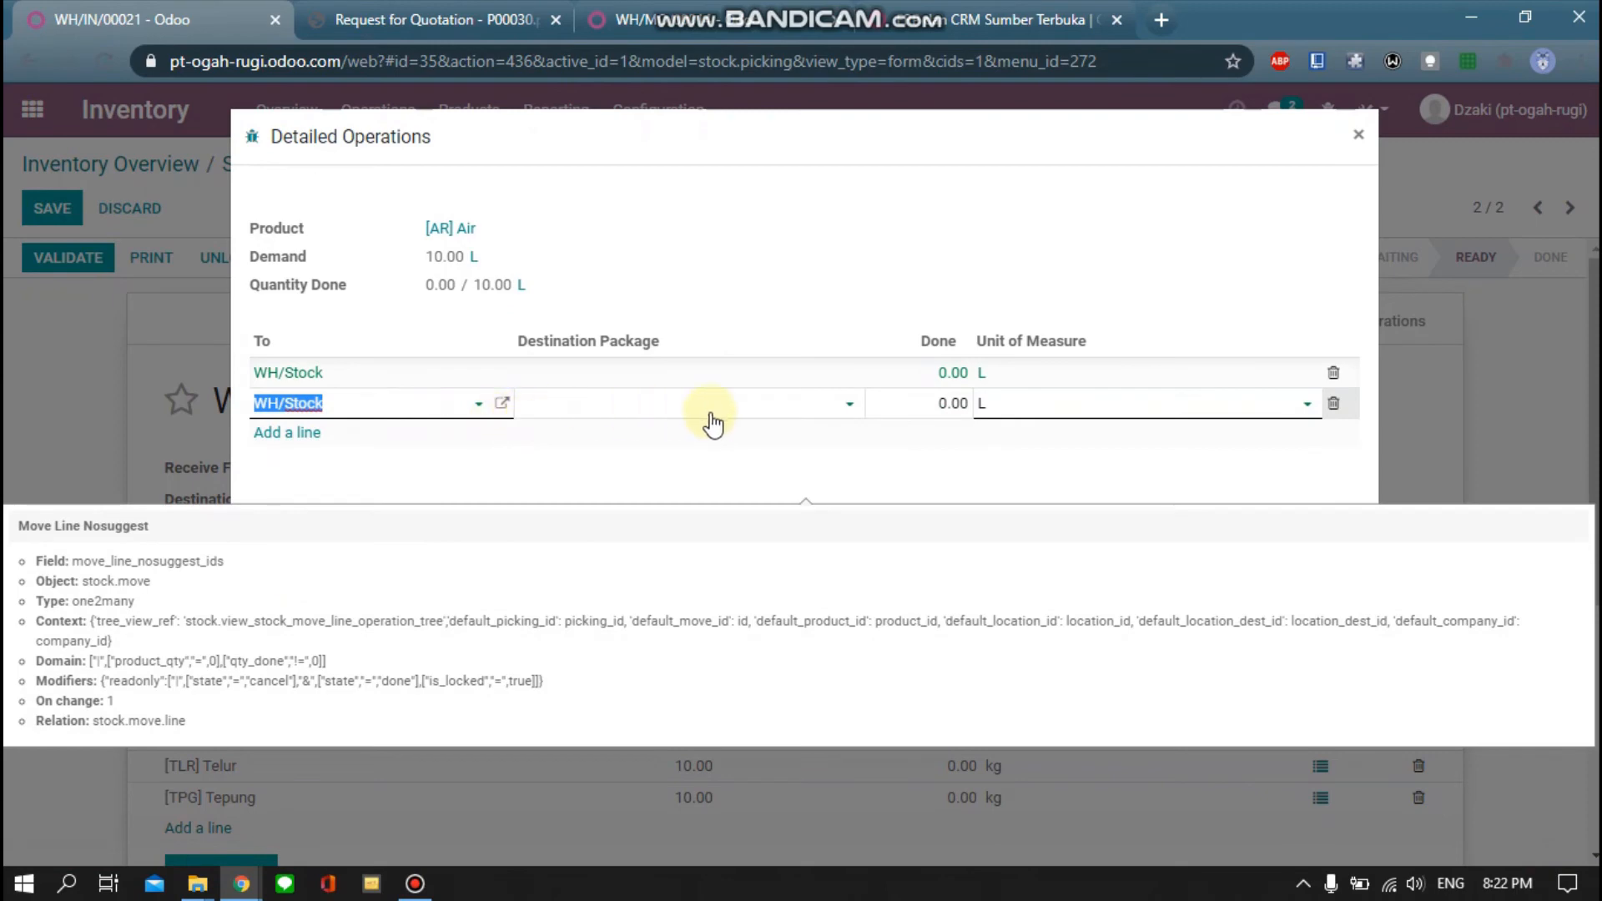
pyautogui.click(750, 405)
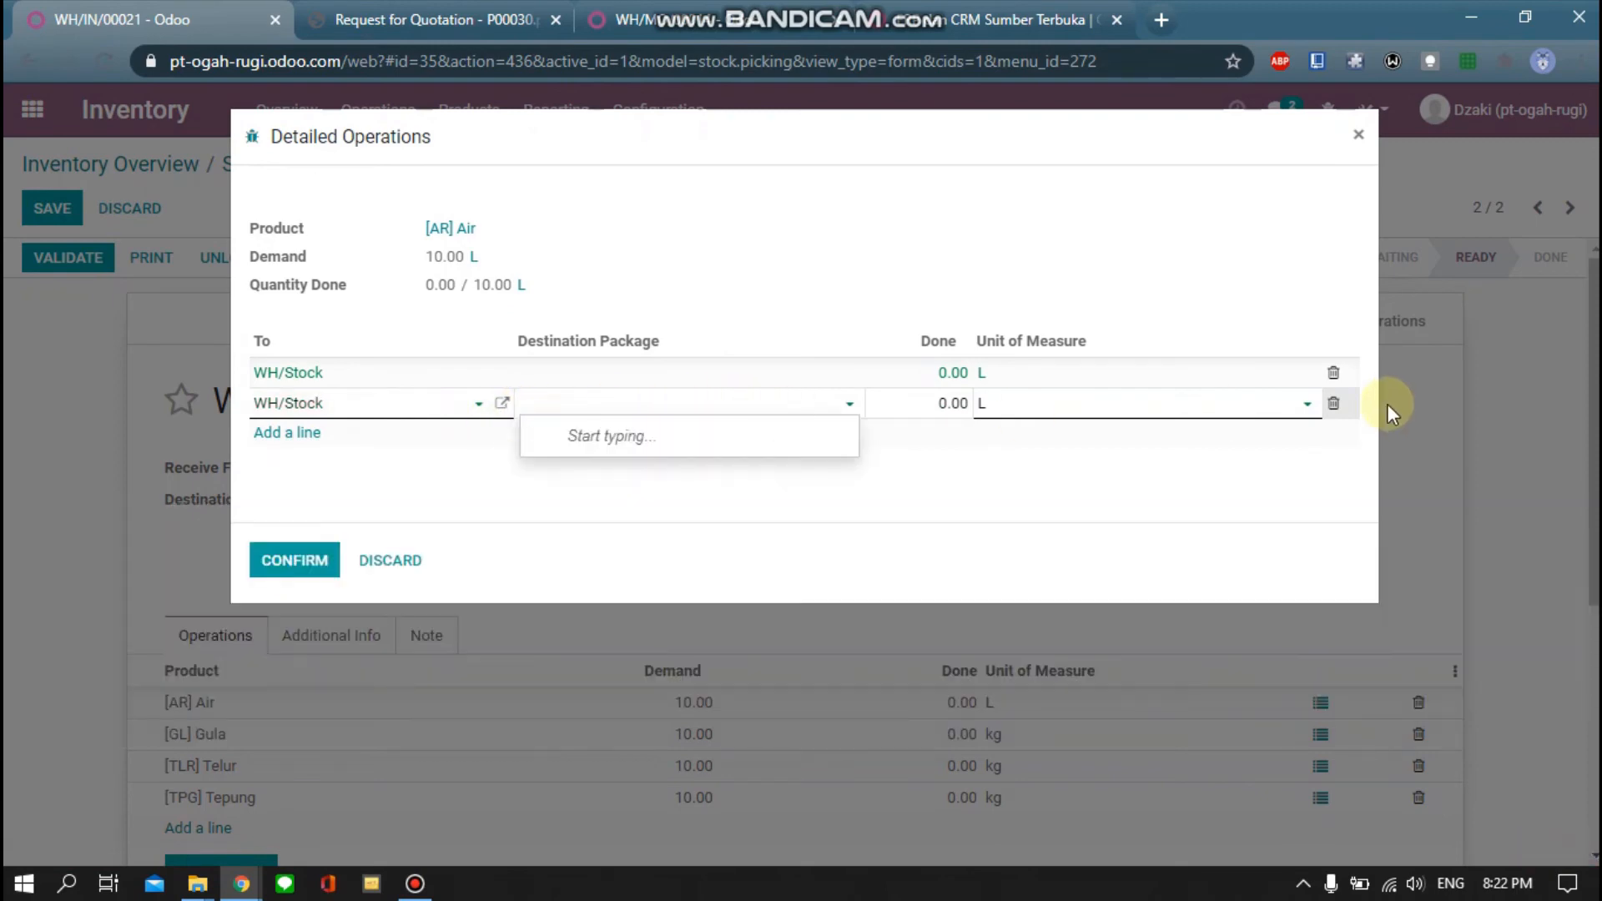
pyautogui.click(1333, 403)
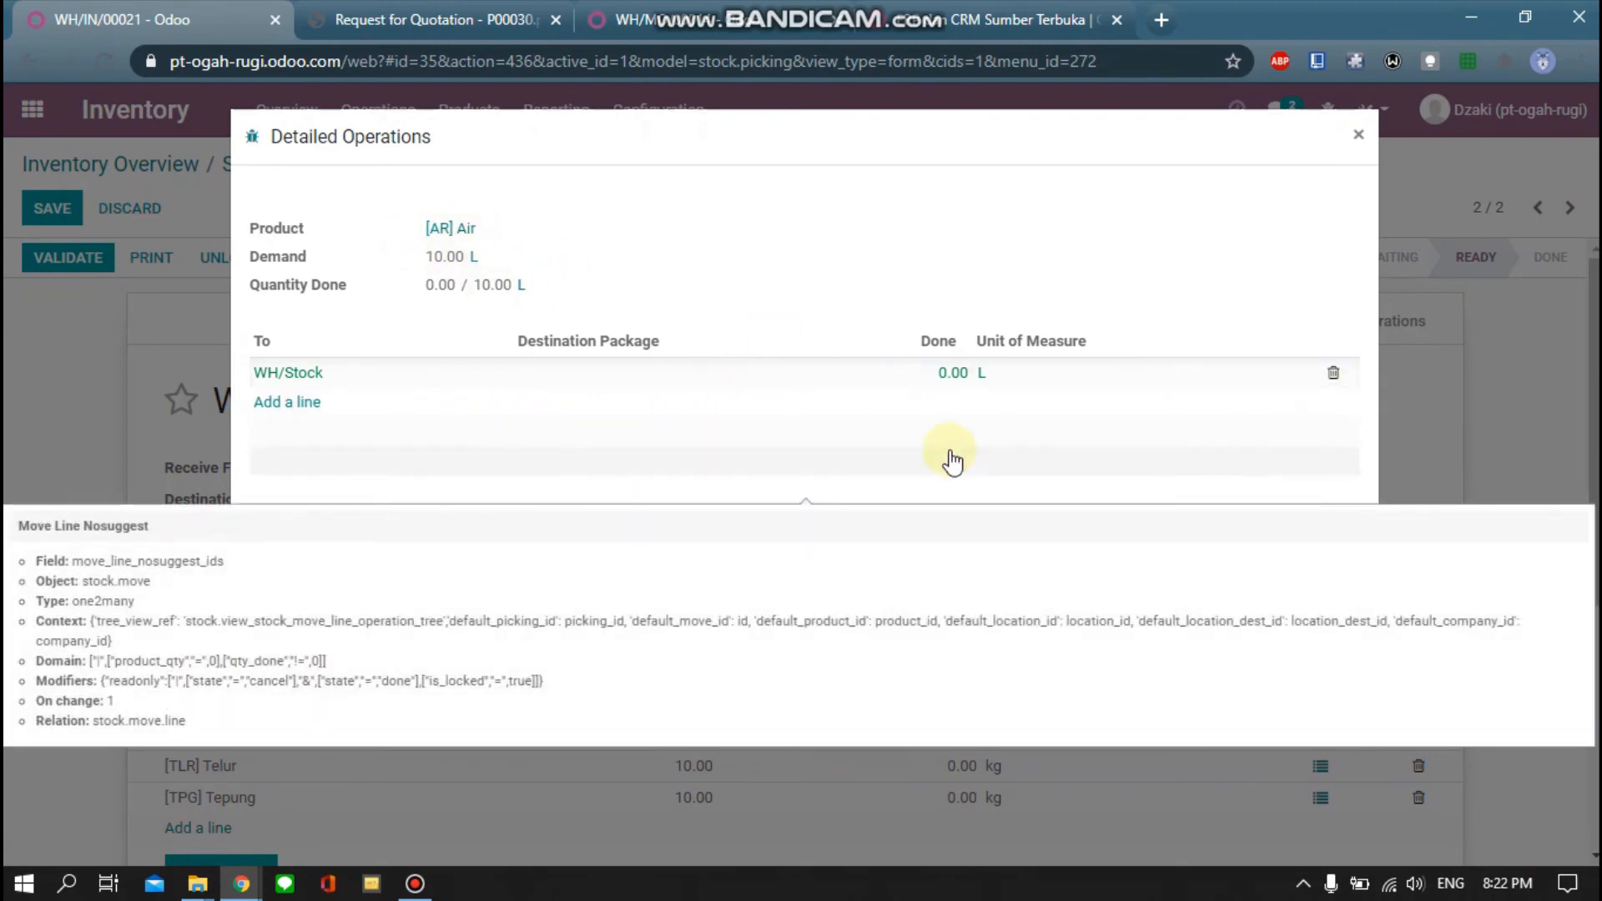
# Set the Air line's Done quantity to 10 L on WH/Stock and confirm
pyautogui.click(953, 372)
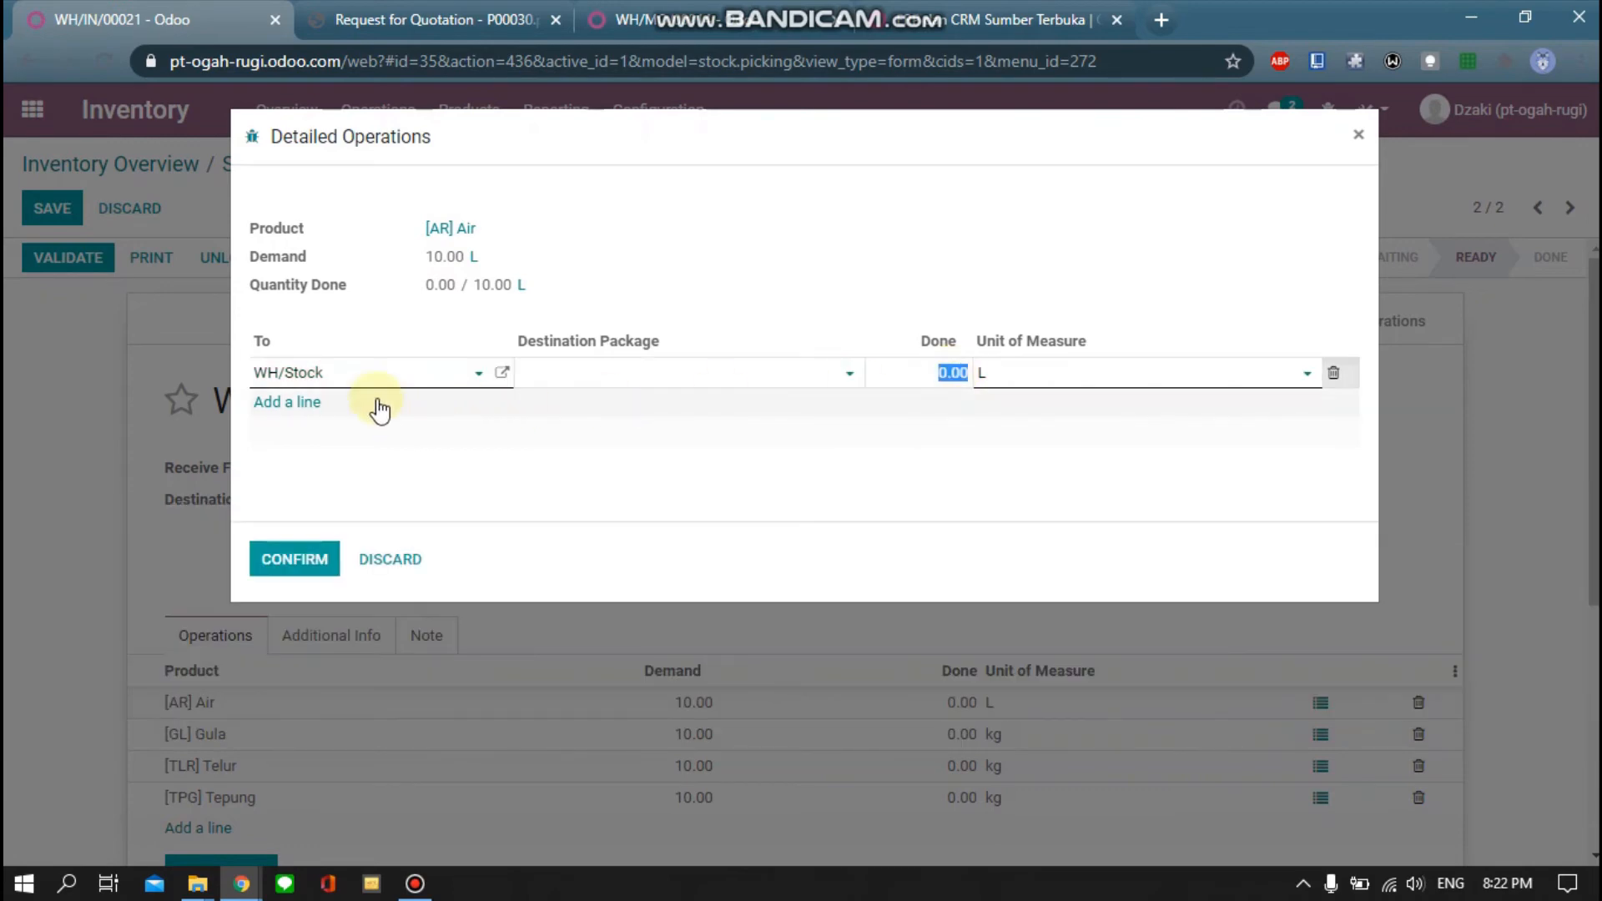
pyautogui.click(478, 374)
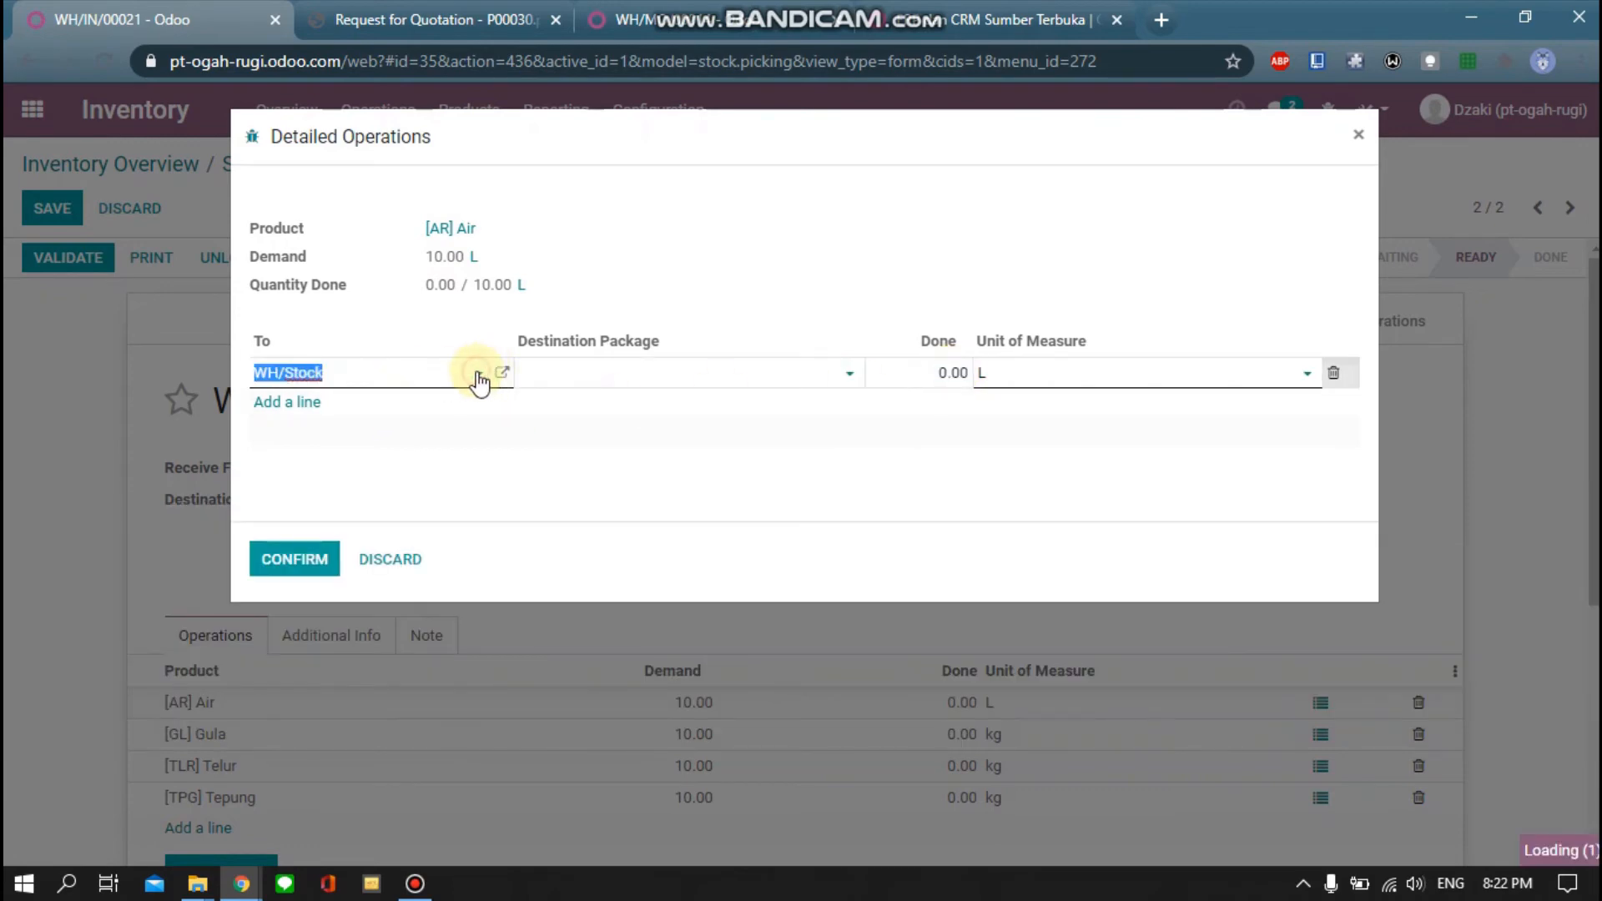
pyautogui.click(949, 372)
pyautogui.write('10')
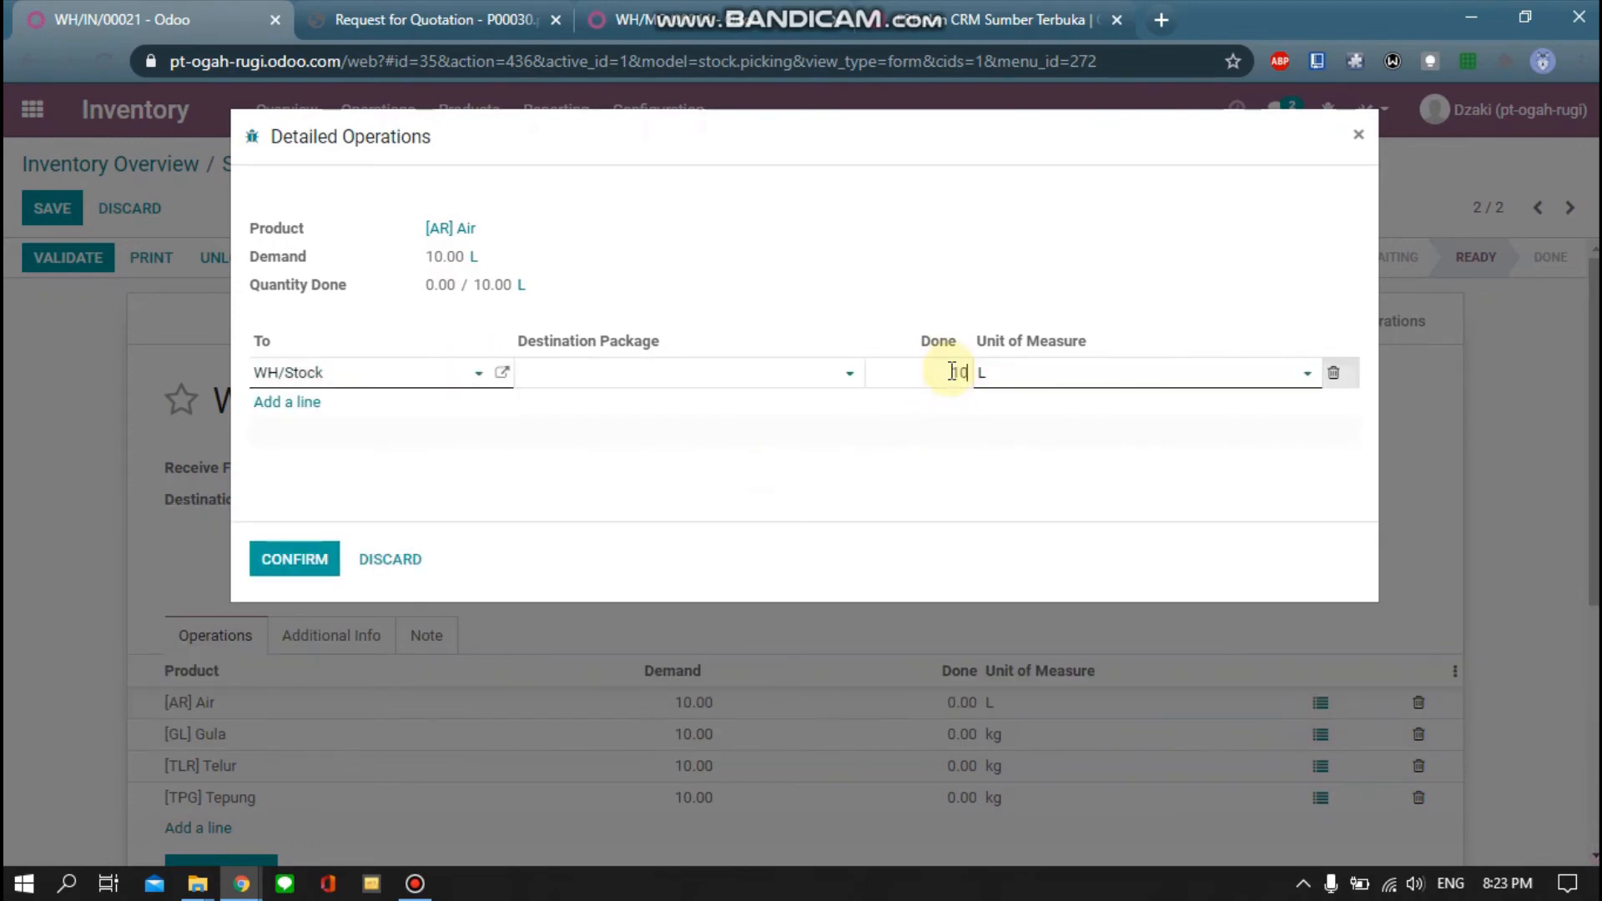
pyautogui.click(296, 559)
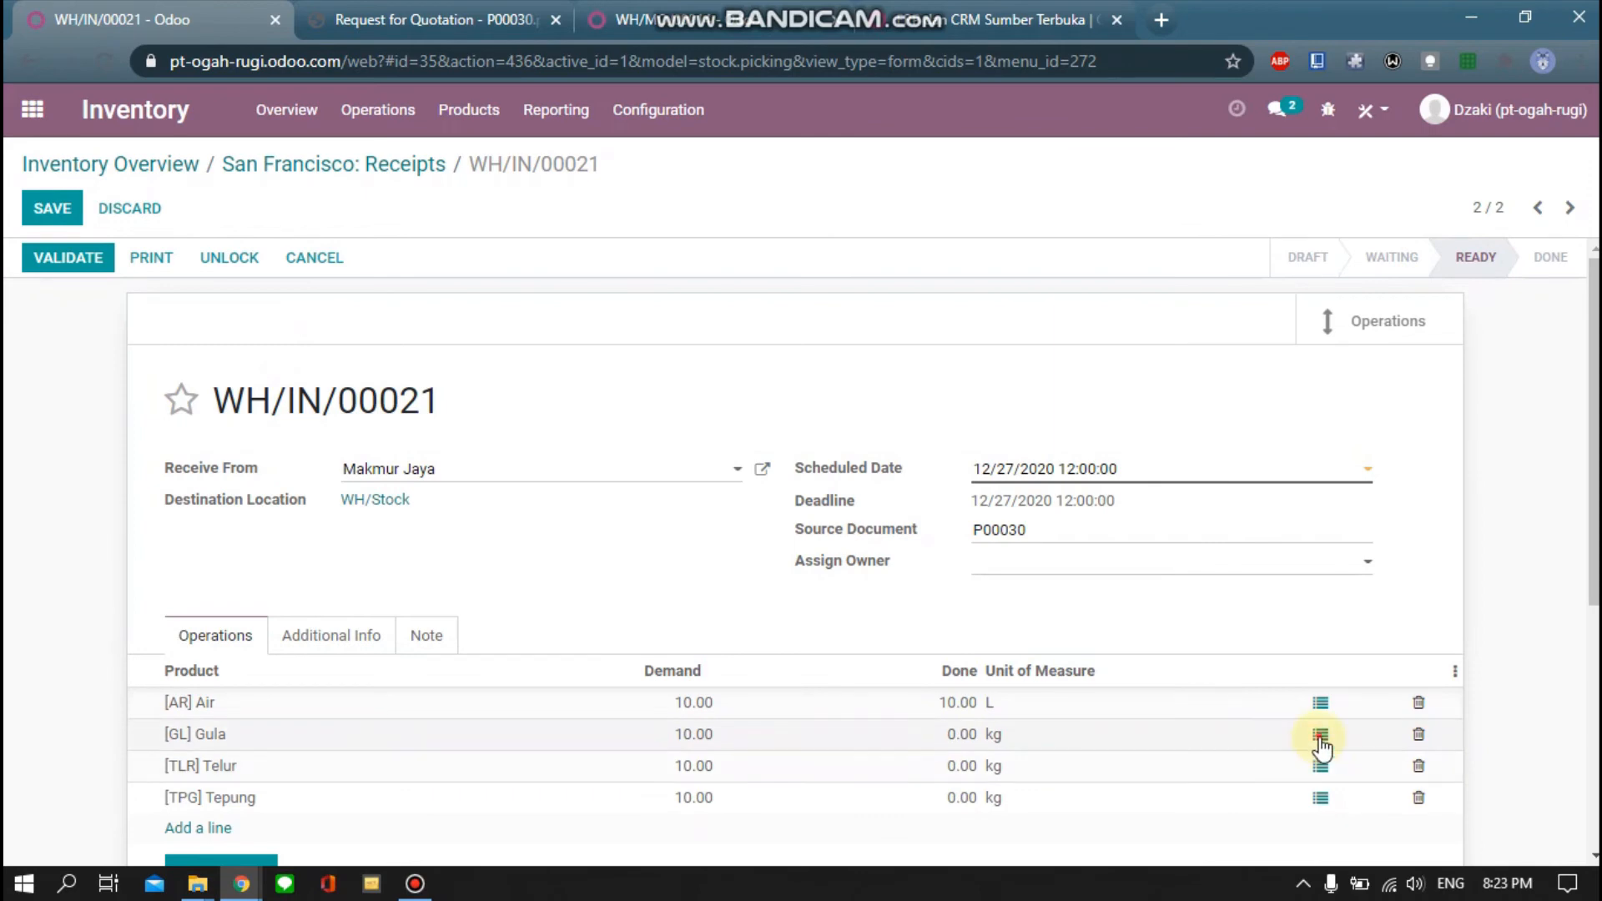
# Record 8 kg of Gula received on a WH/Stock line, validate, and cancel the backorder prompt
pyautogui.click(1321, 736)
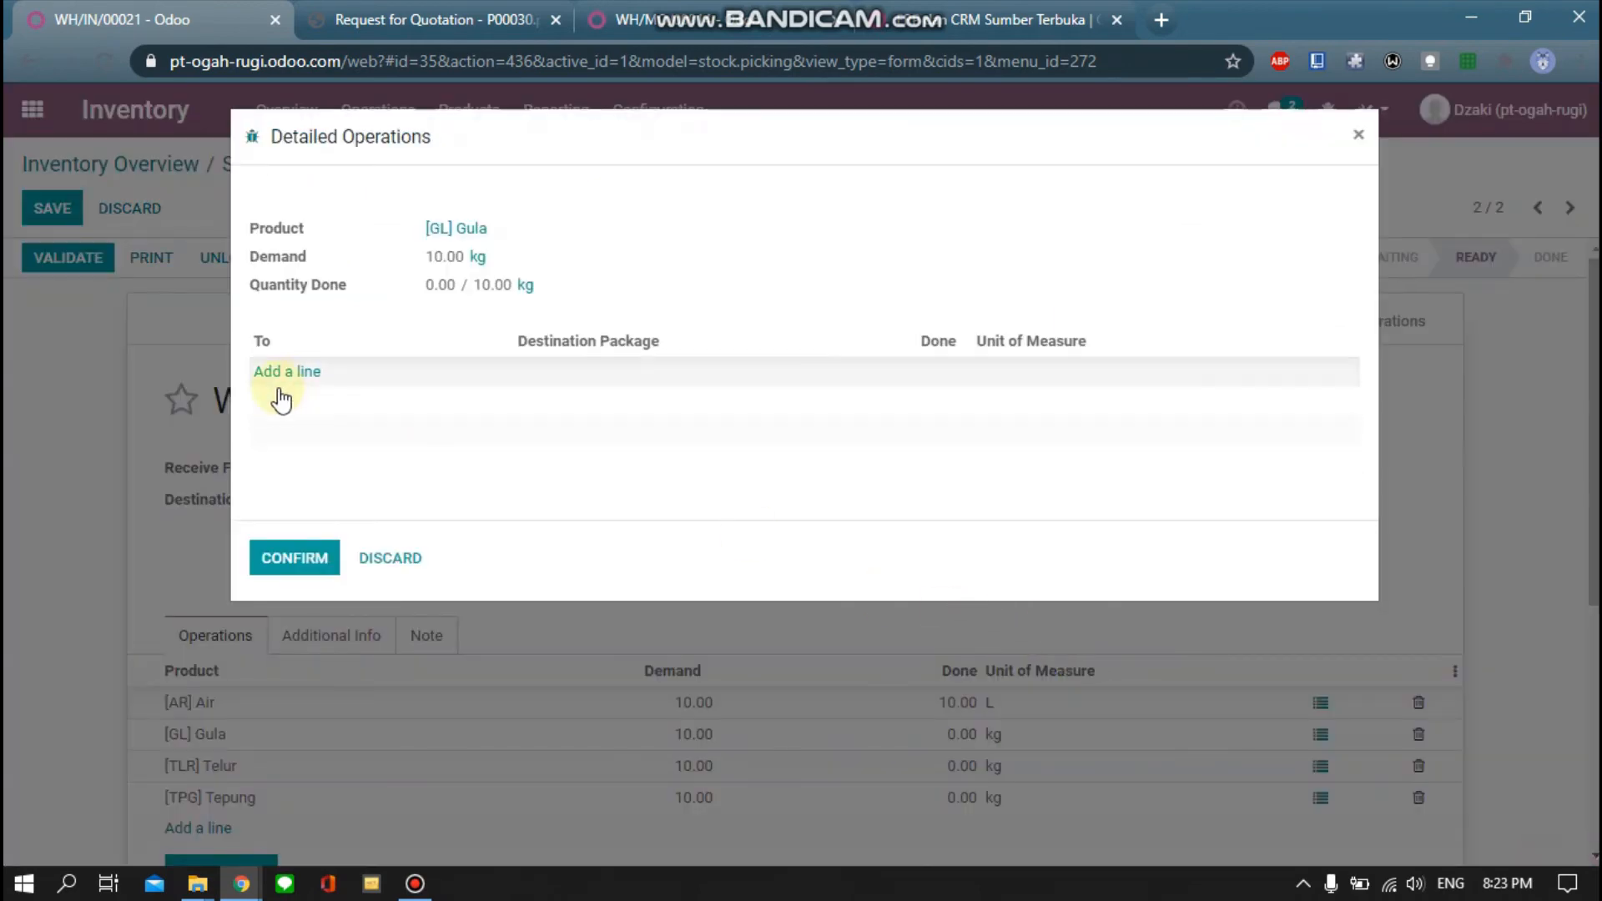
pyautogui.click(307, 377)
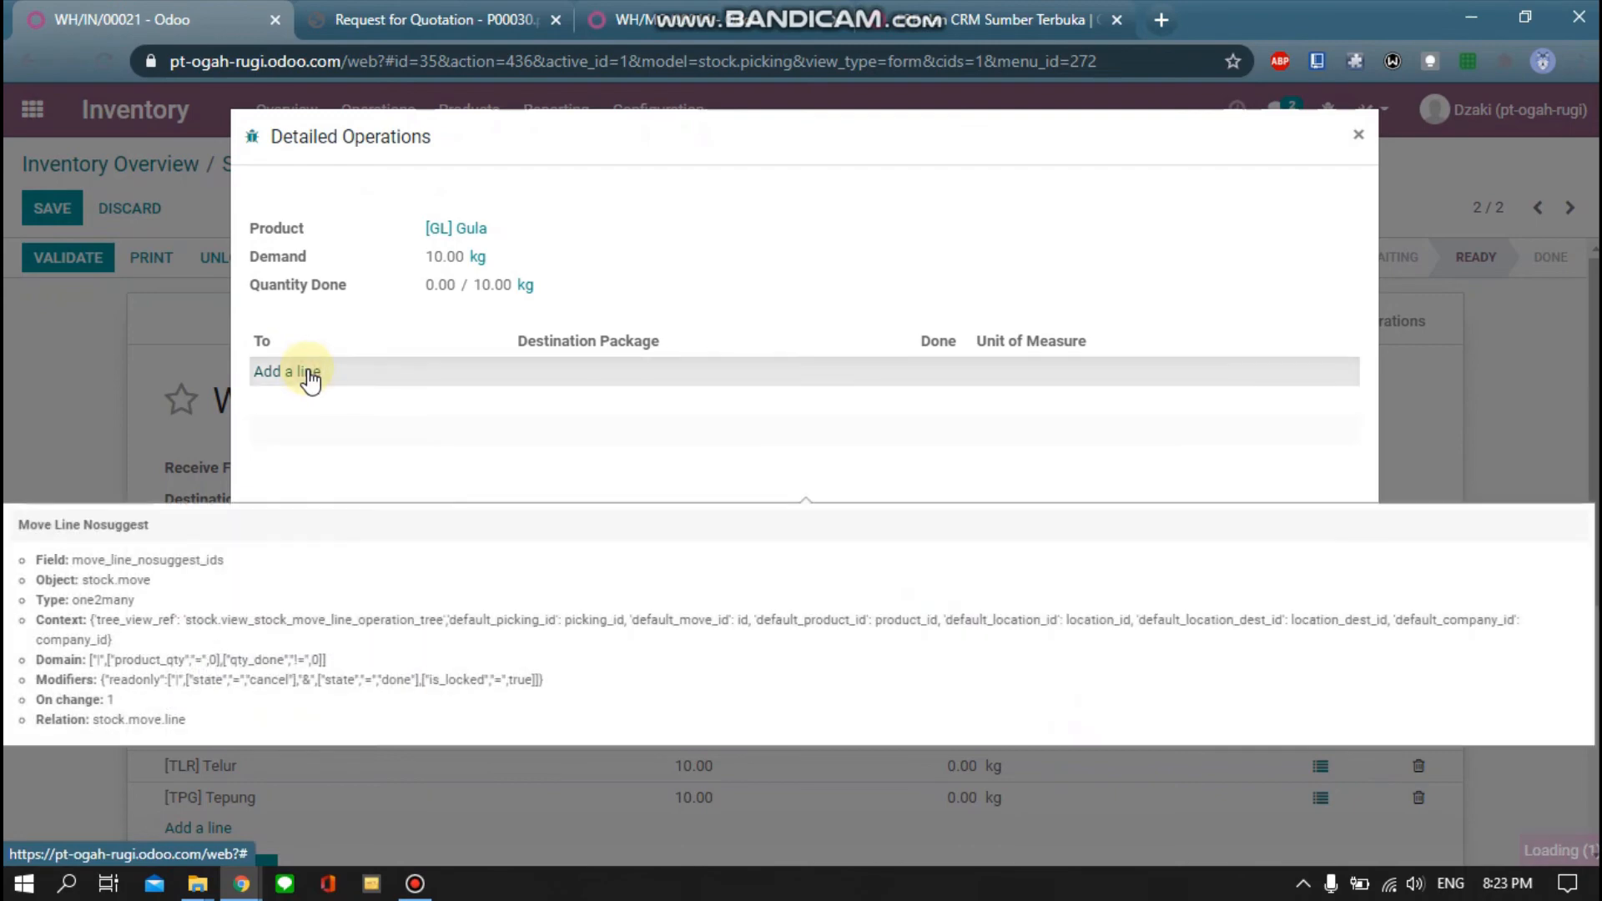
pyautogui.click(936, 373)
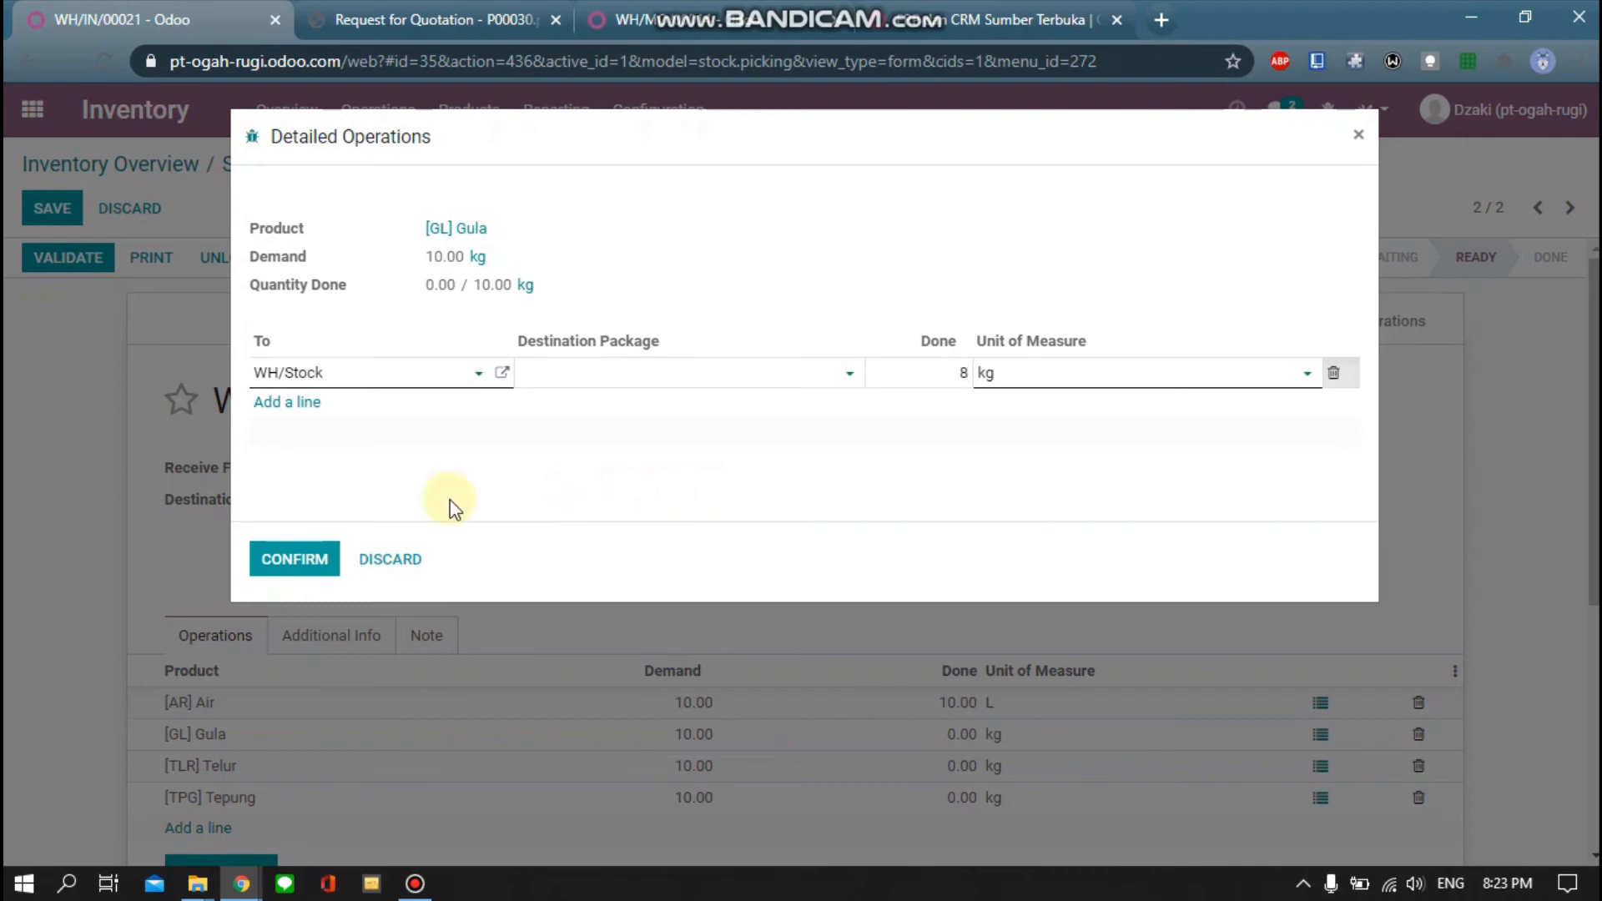
pyautogui.click(297, 569)
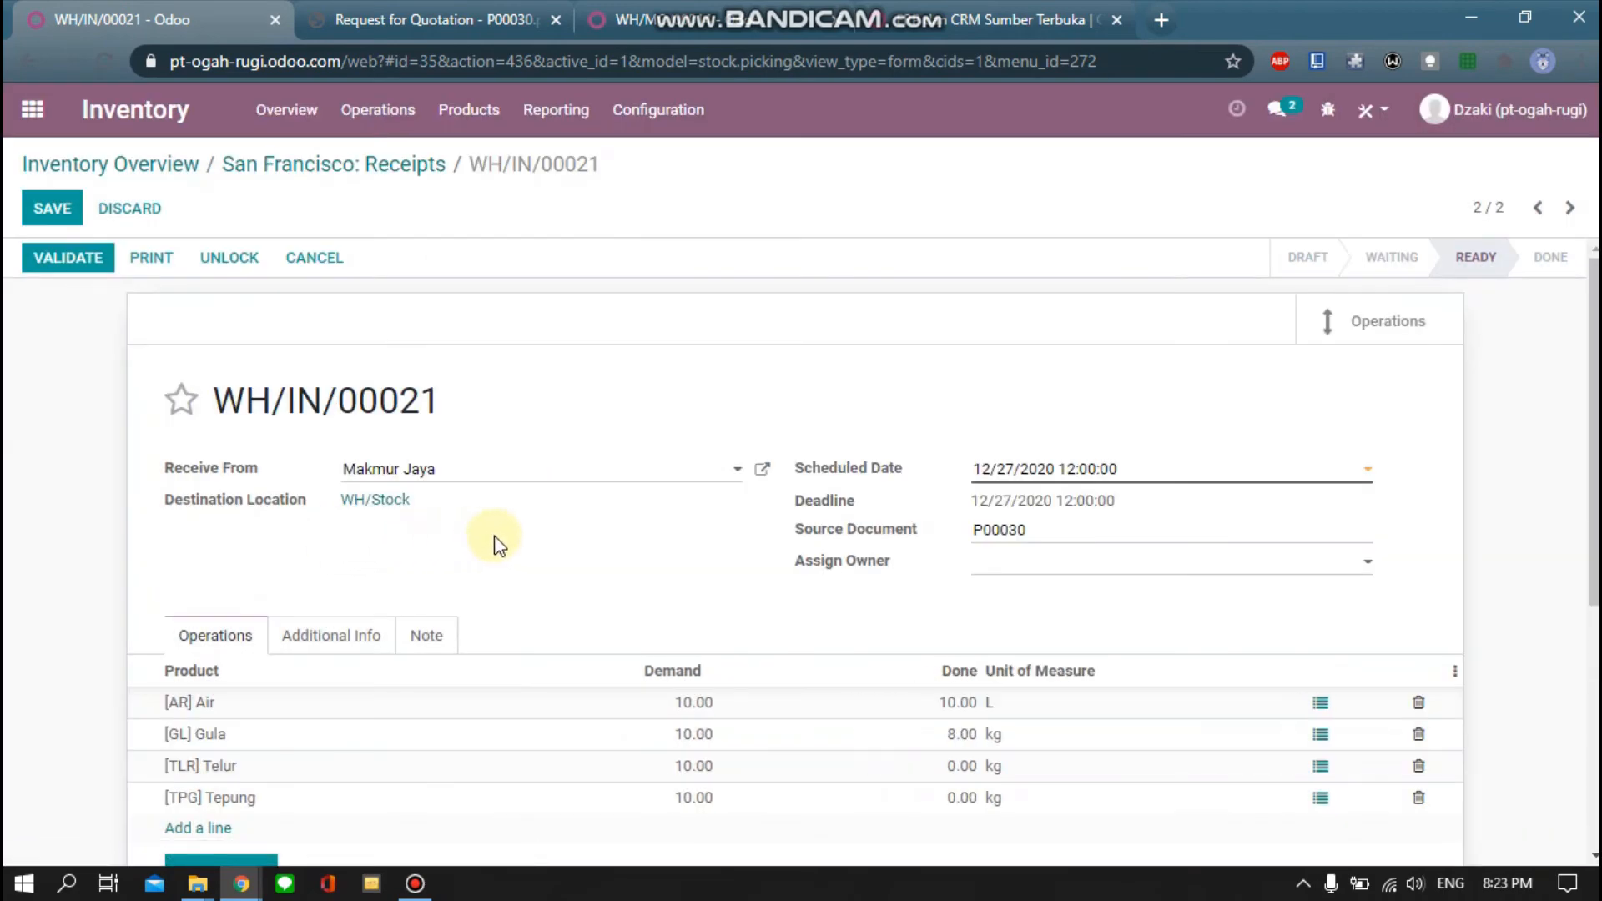
pyautogui.click(90, 260)
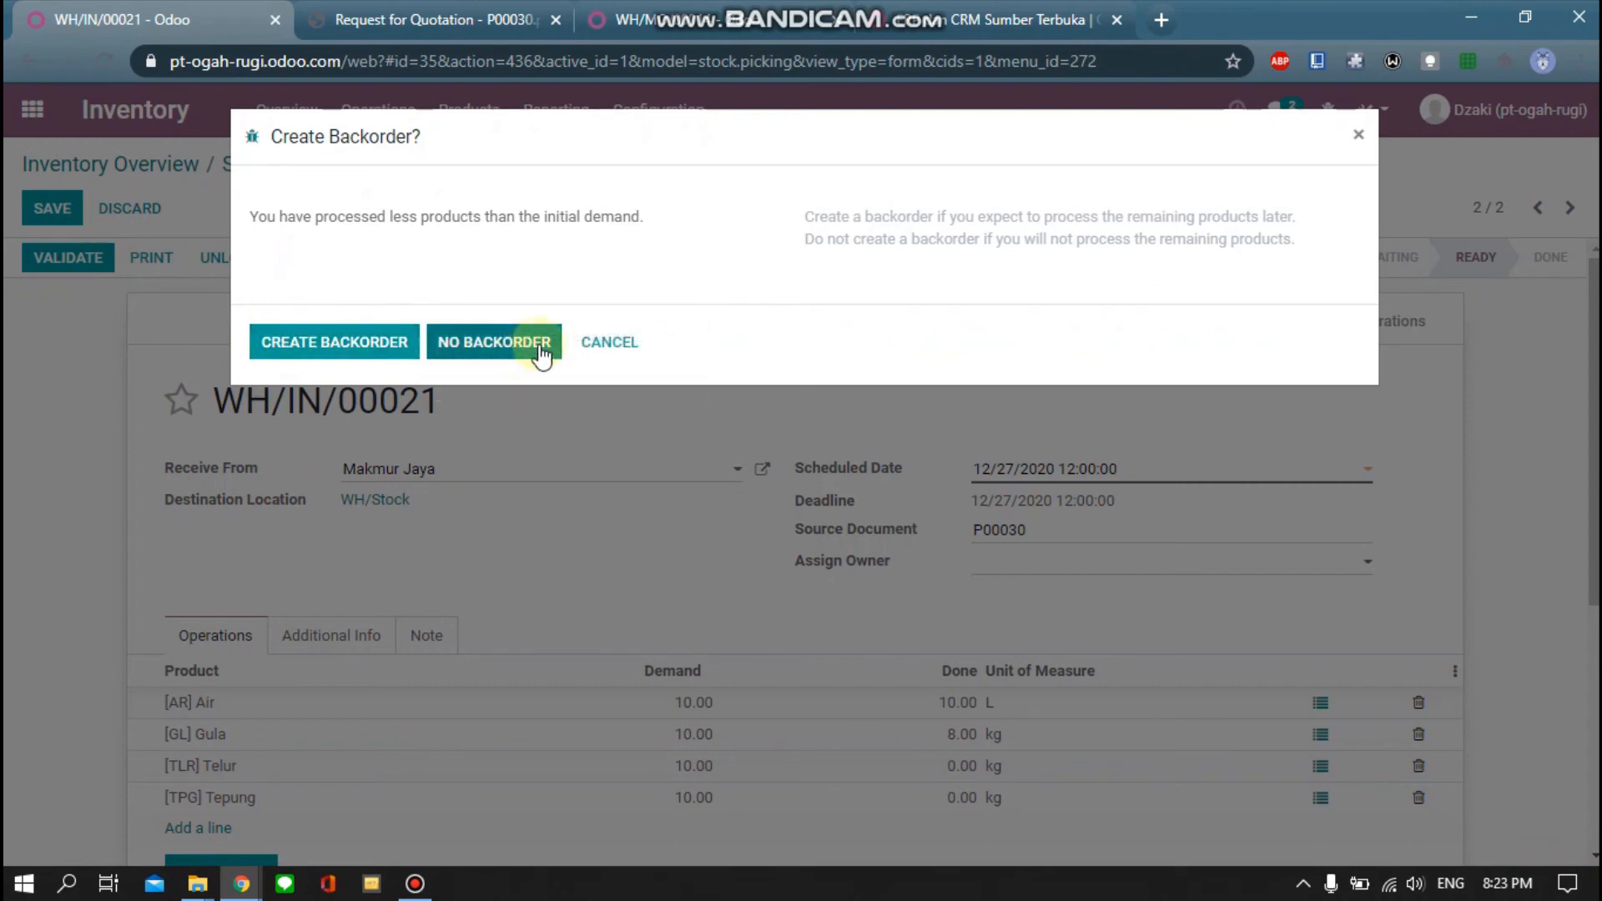
pyautogui.click(627, 342)
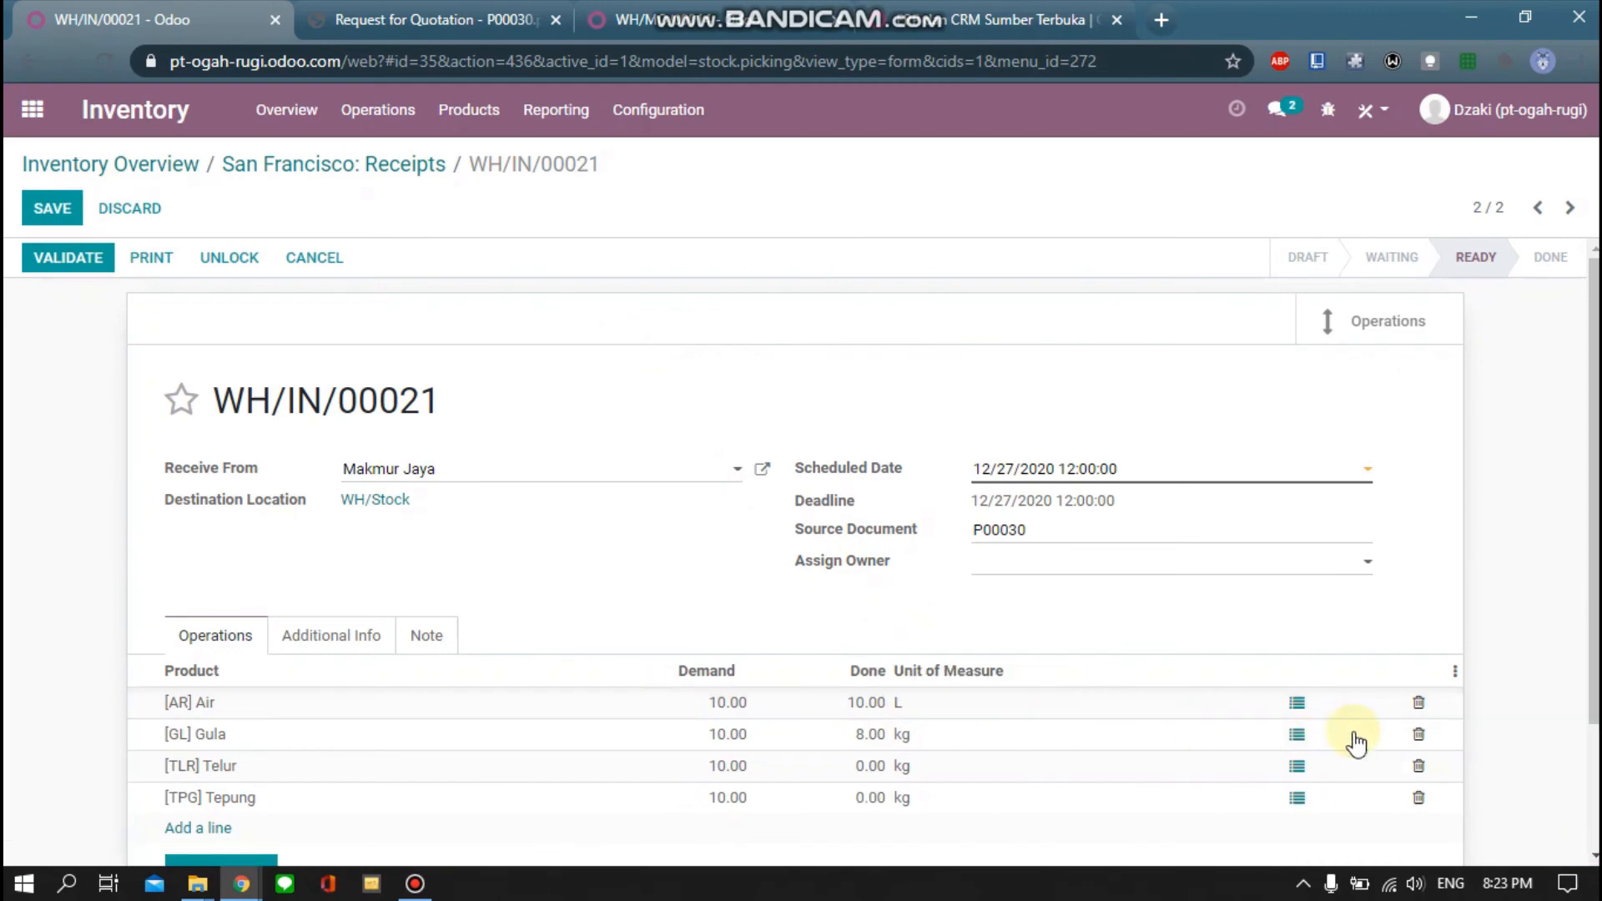
# Correct Gula's Done quantity to 10 and record 10 received for Telur
pyautogui.click(1316, 739)
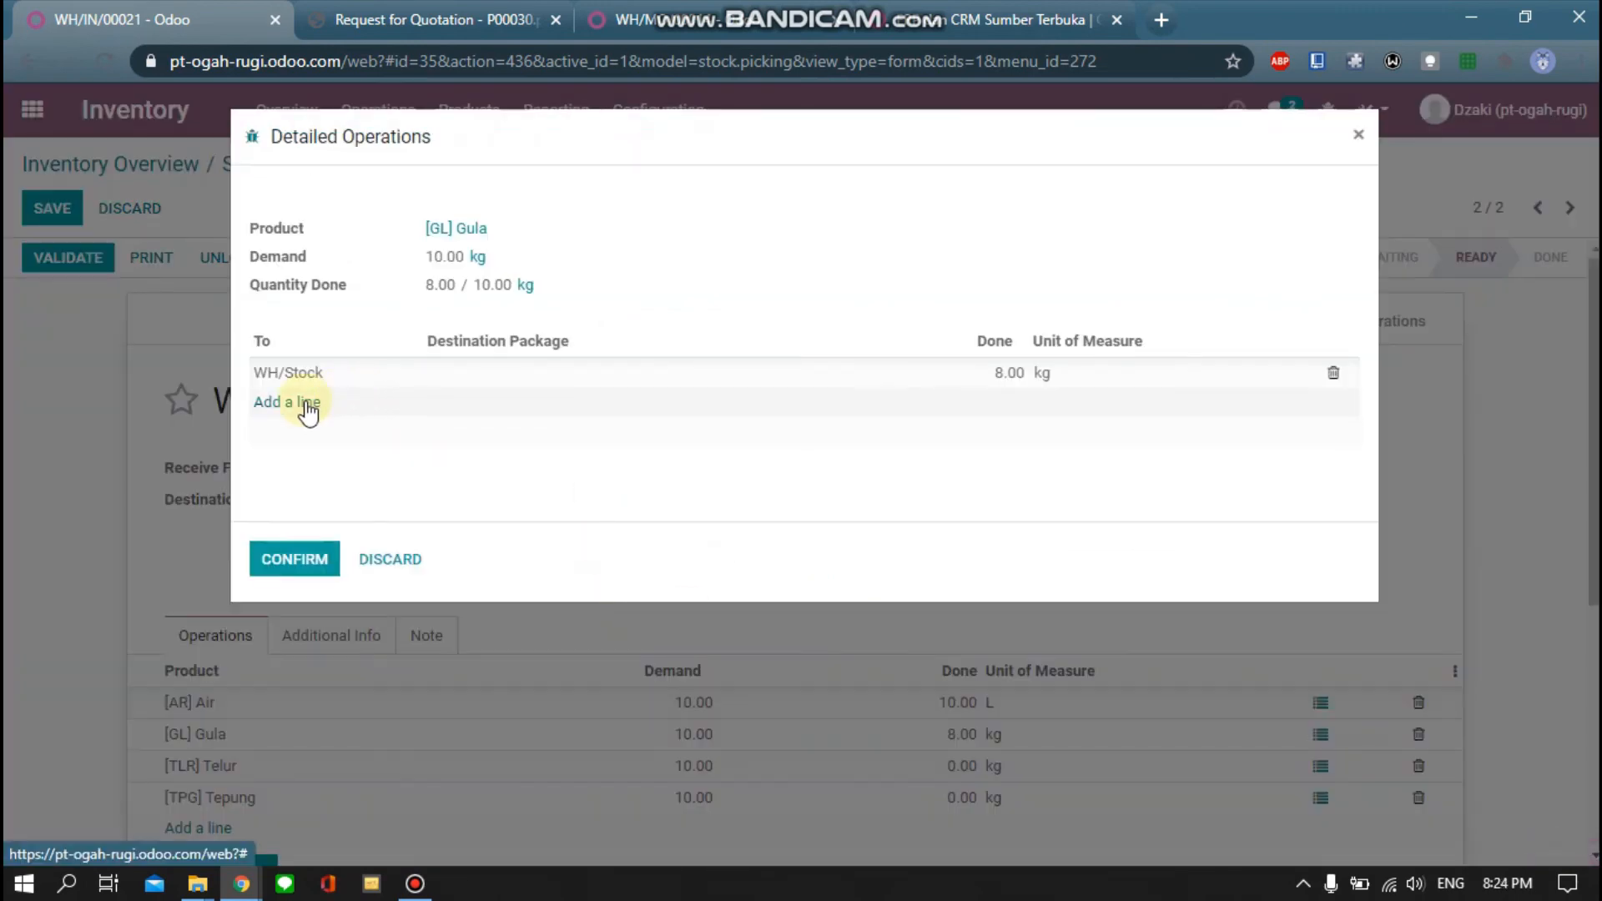
pyautogui.click(999, 372)
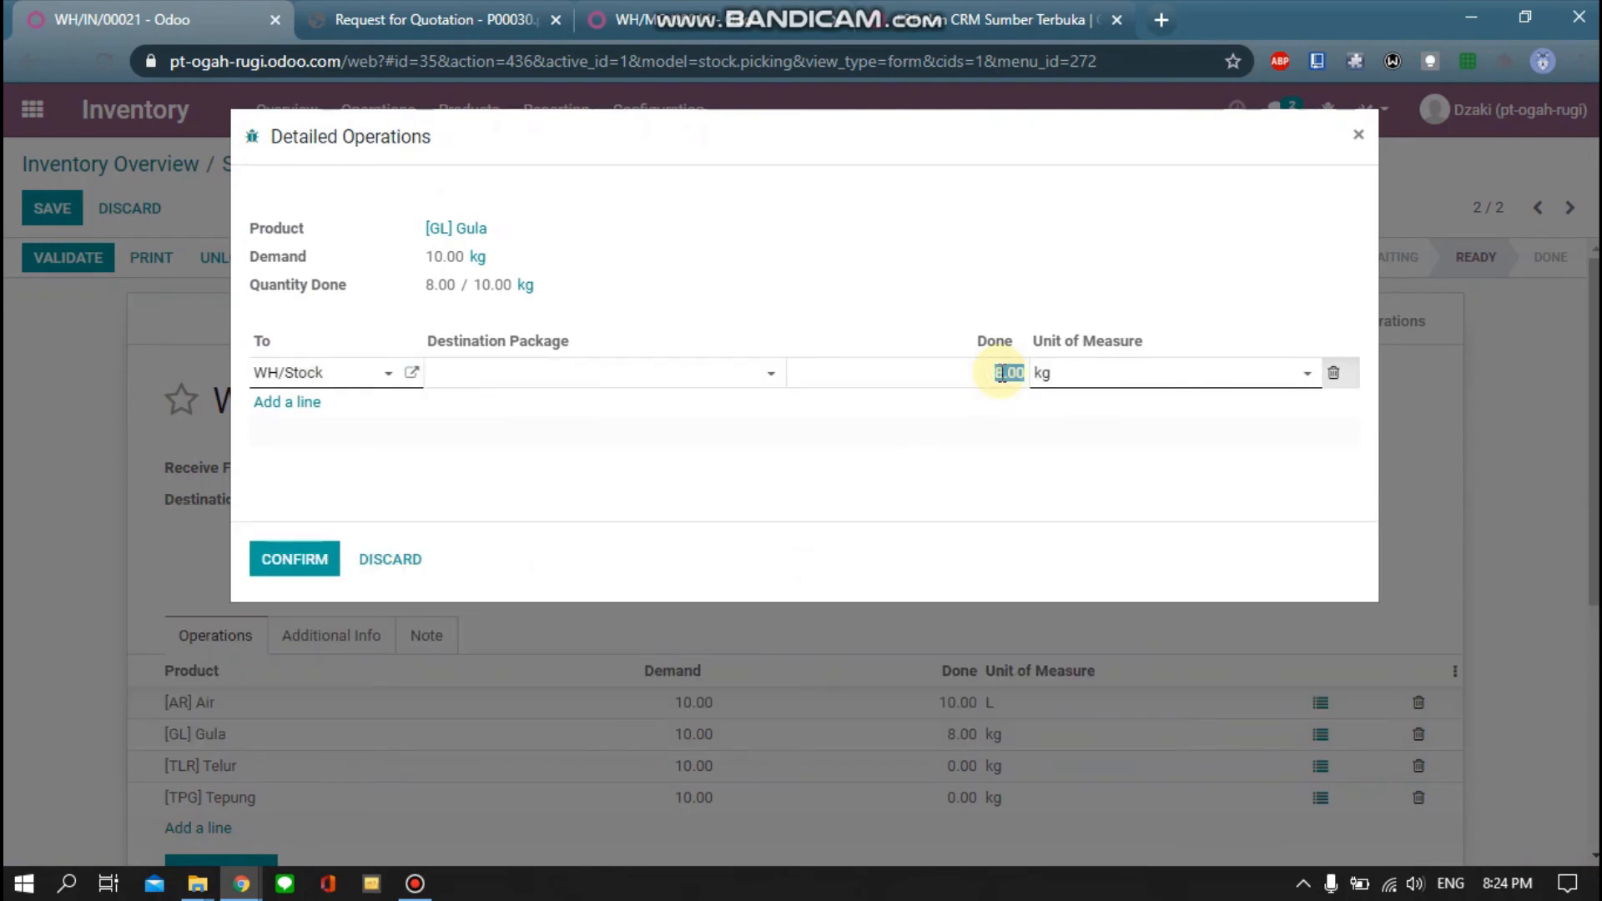
pyautogui.write('10')
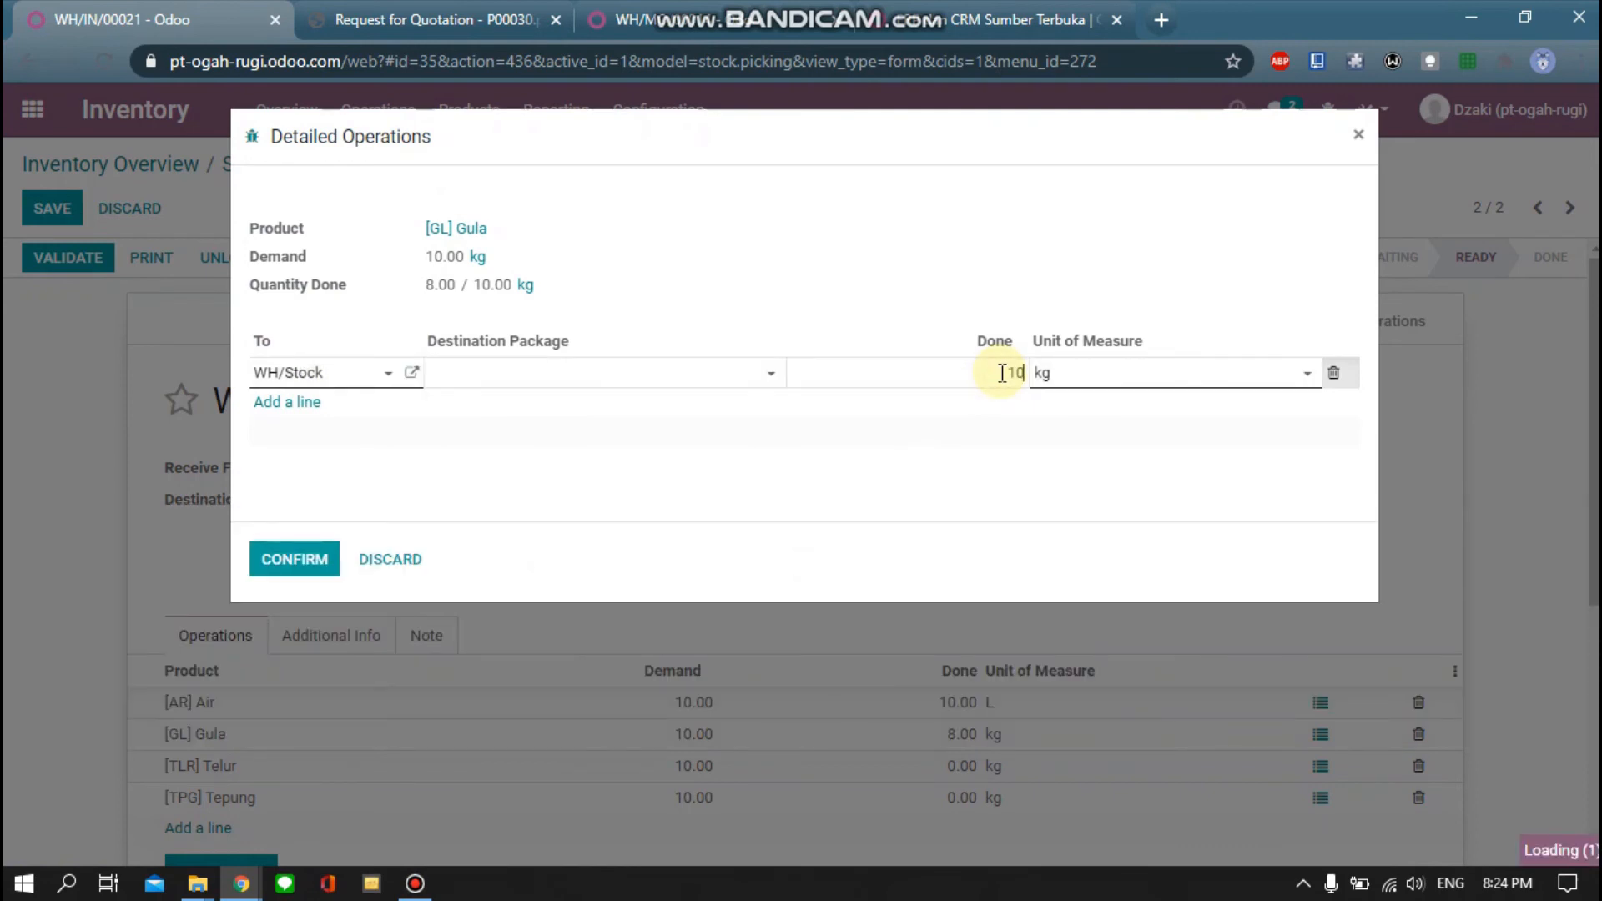
pyautogui.click(296, 561)
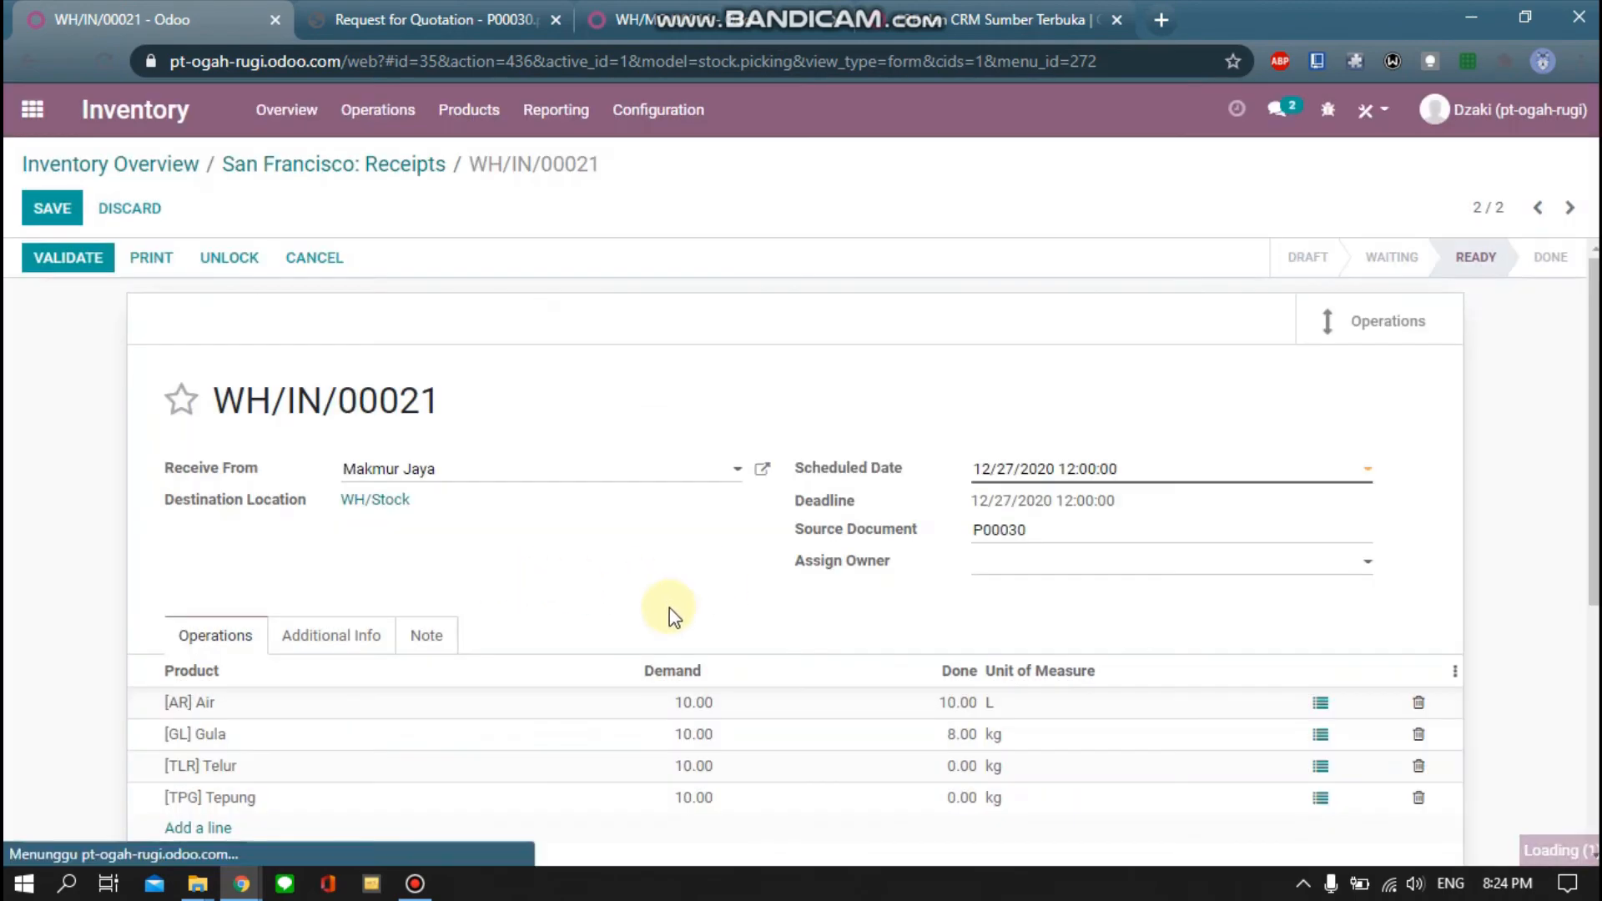
pyautogui.click(1316, 766)
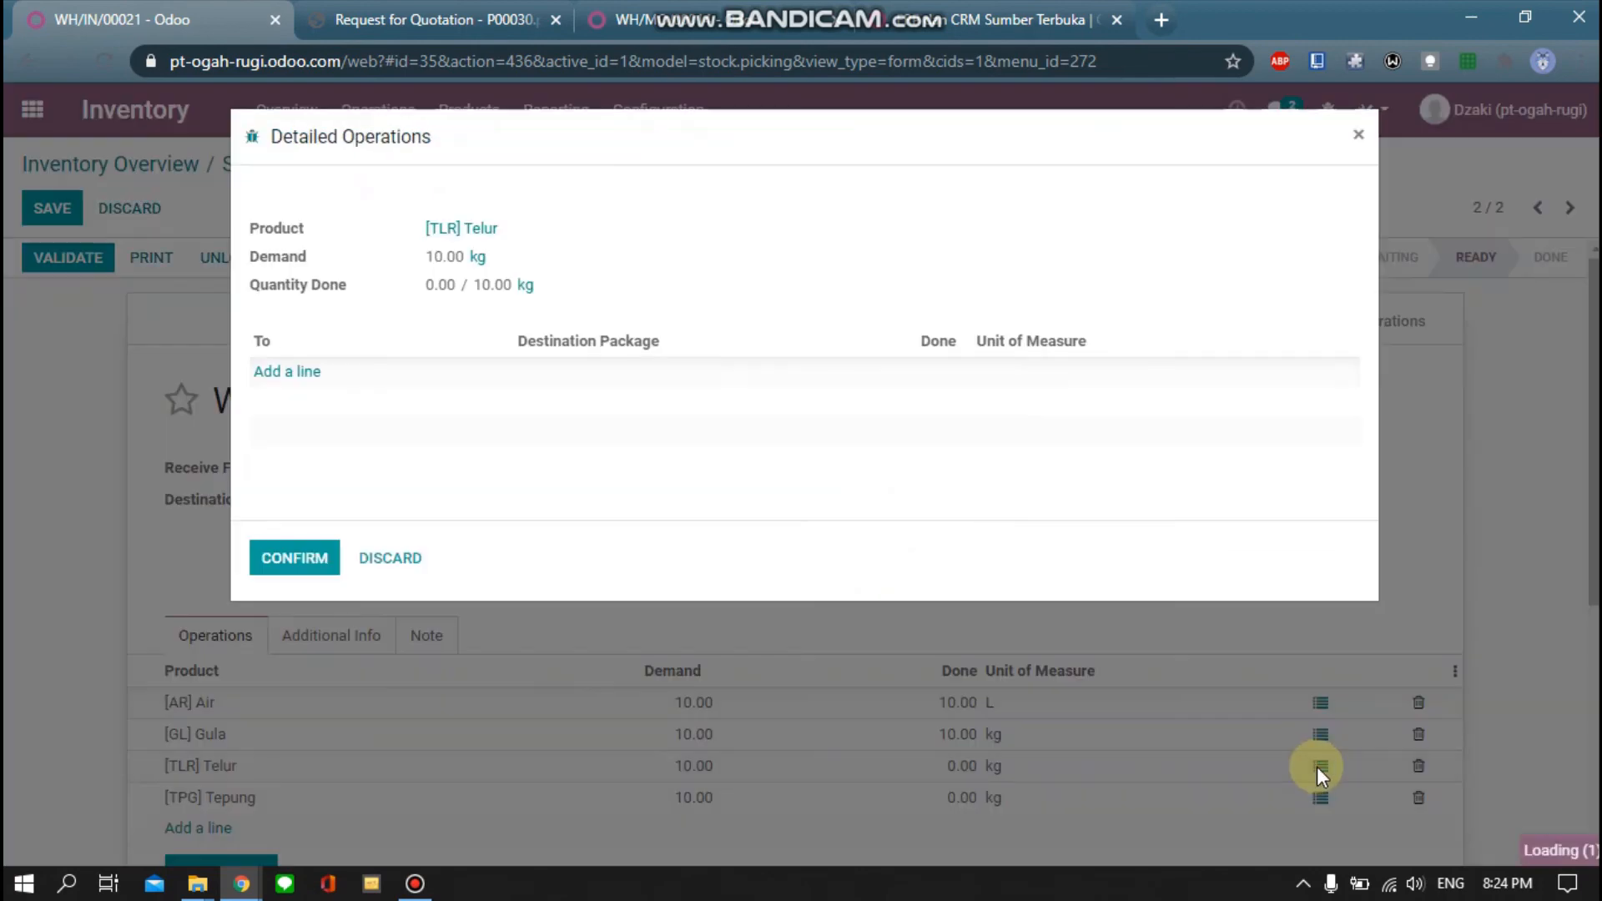
pyautogui.click(302, 374)
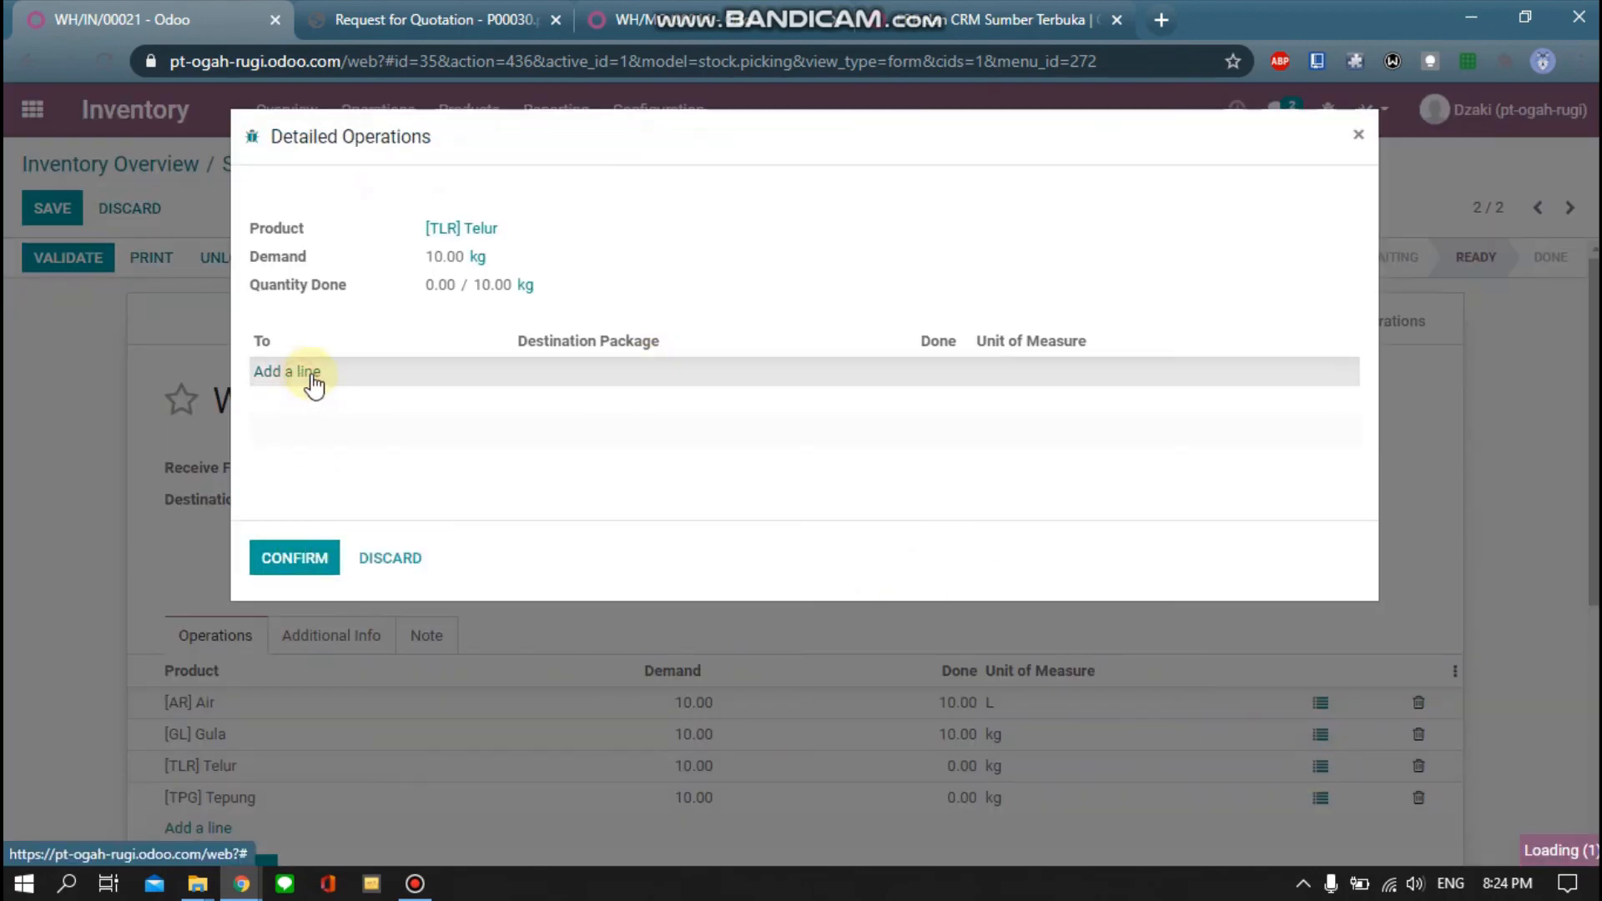
pyautogui.click(931, 379)
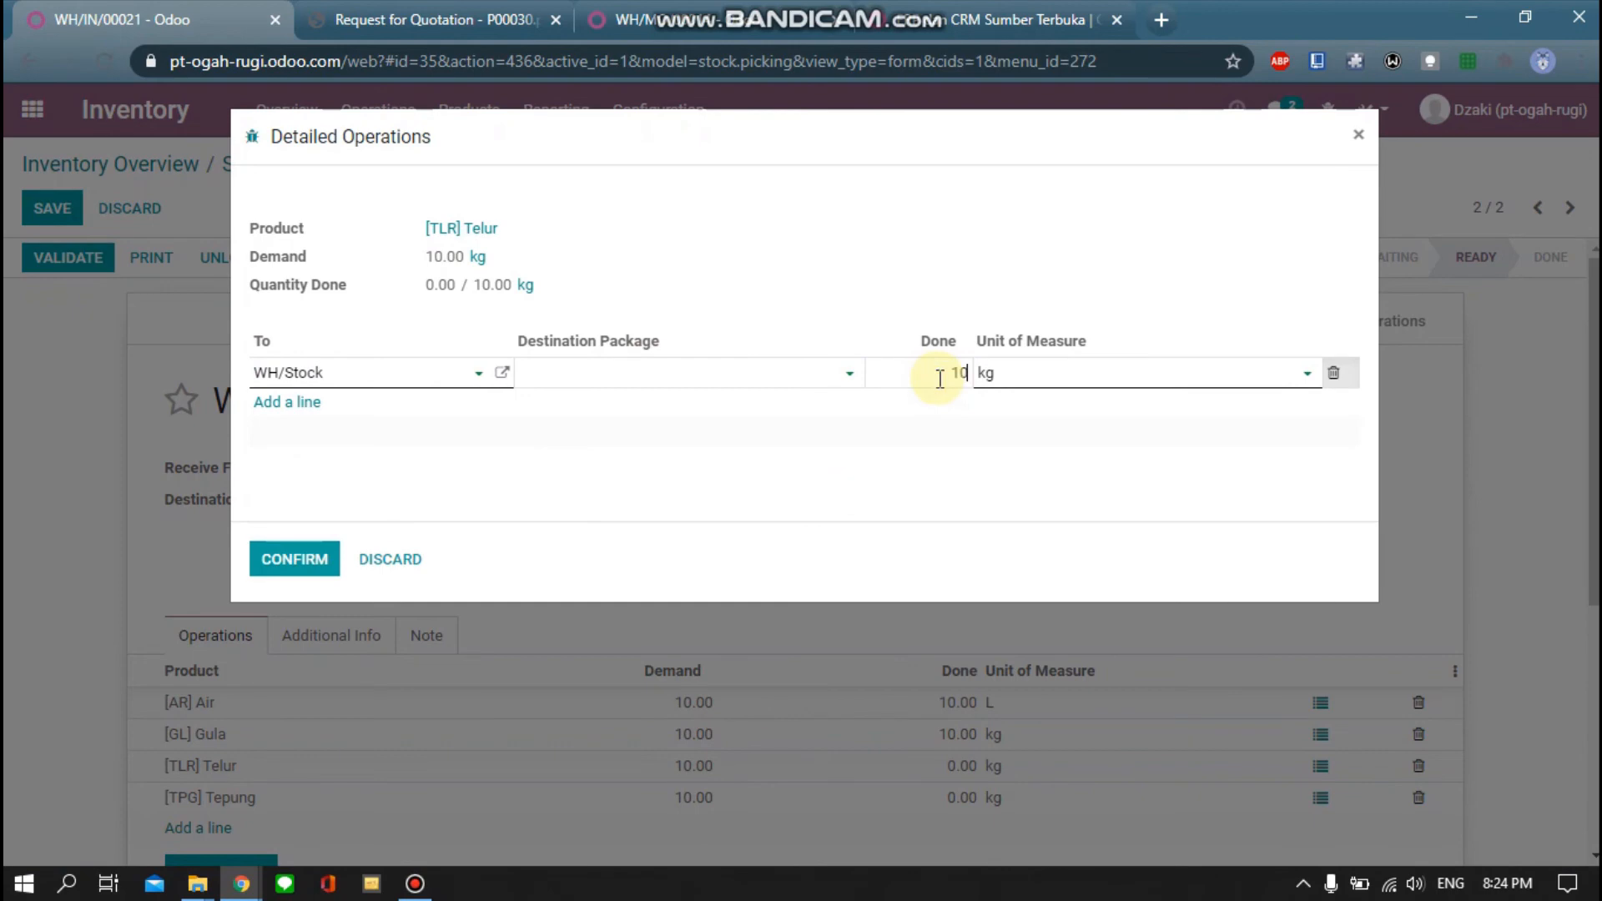
pyautogui.click(294, 562)
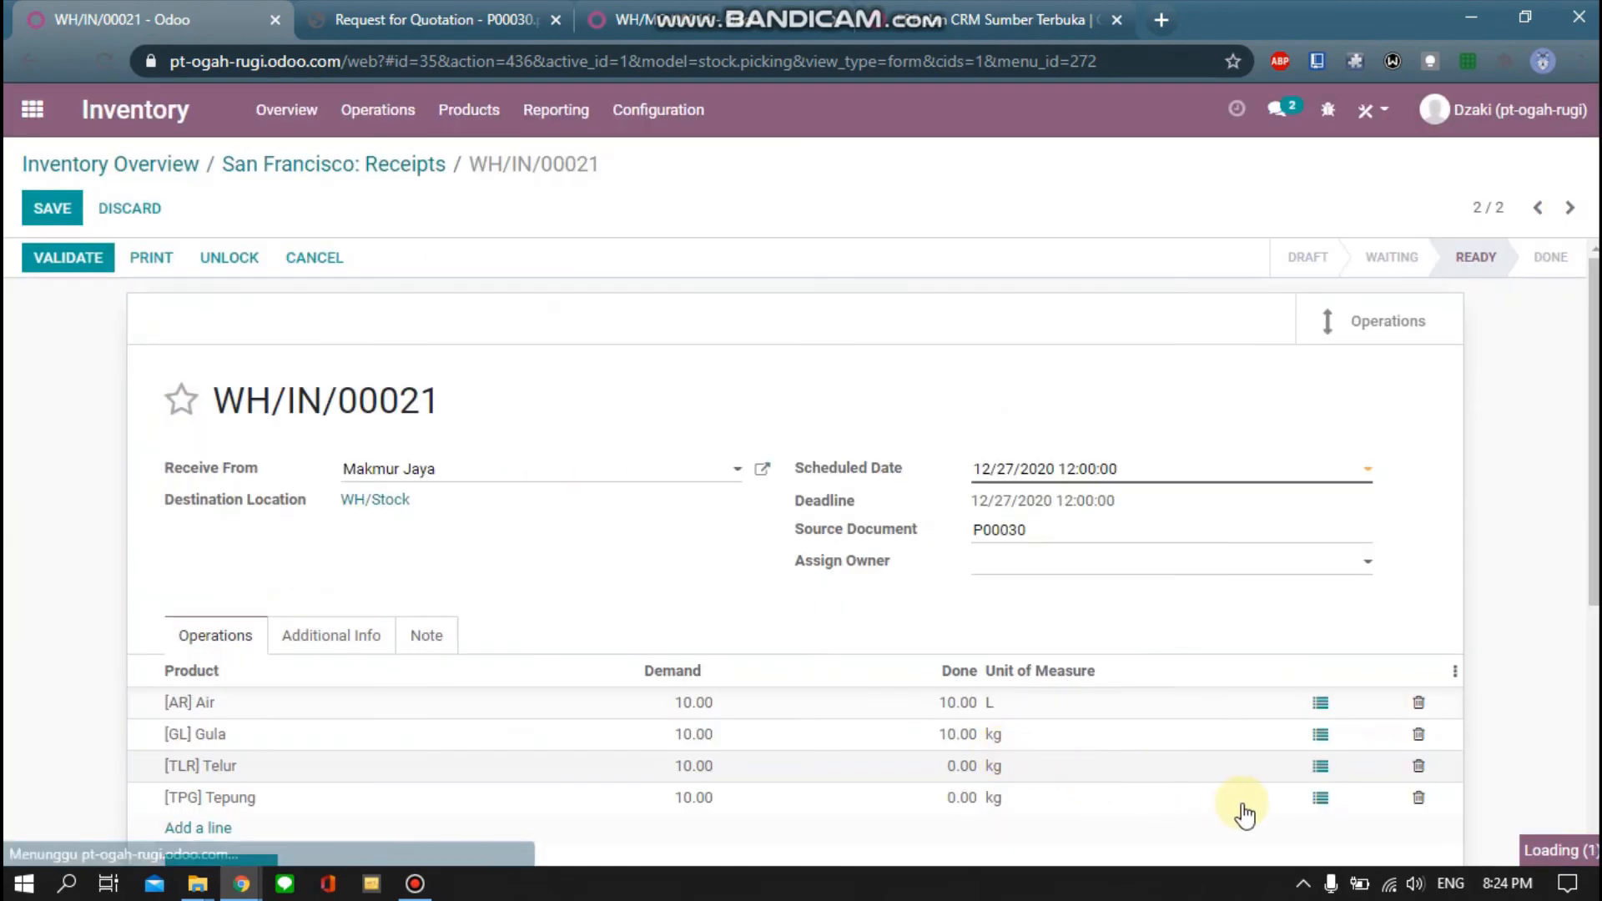
# Record 10 received for Tepung and validate receipt WH/IN/00021
pyautogui.click(1318, 799)
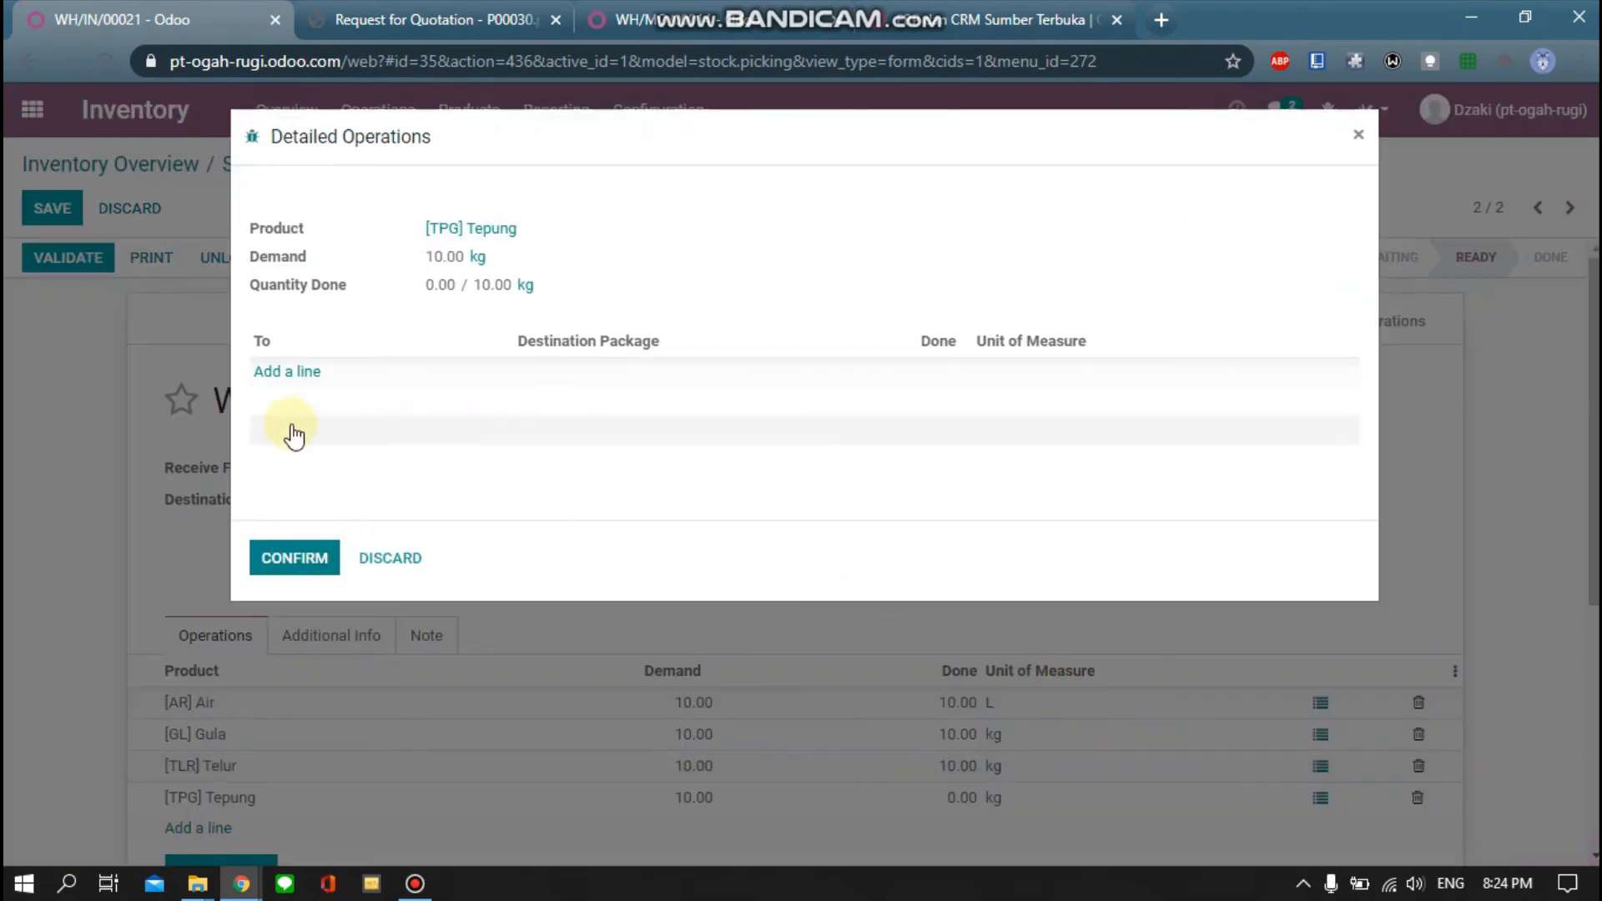
pyautogui.click(286, 371)
pyautogui.click(924, 371)
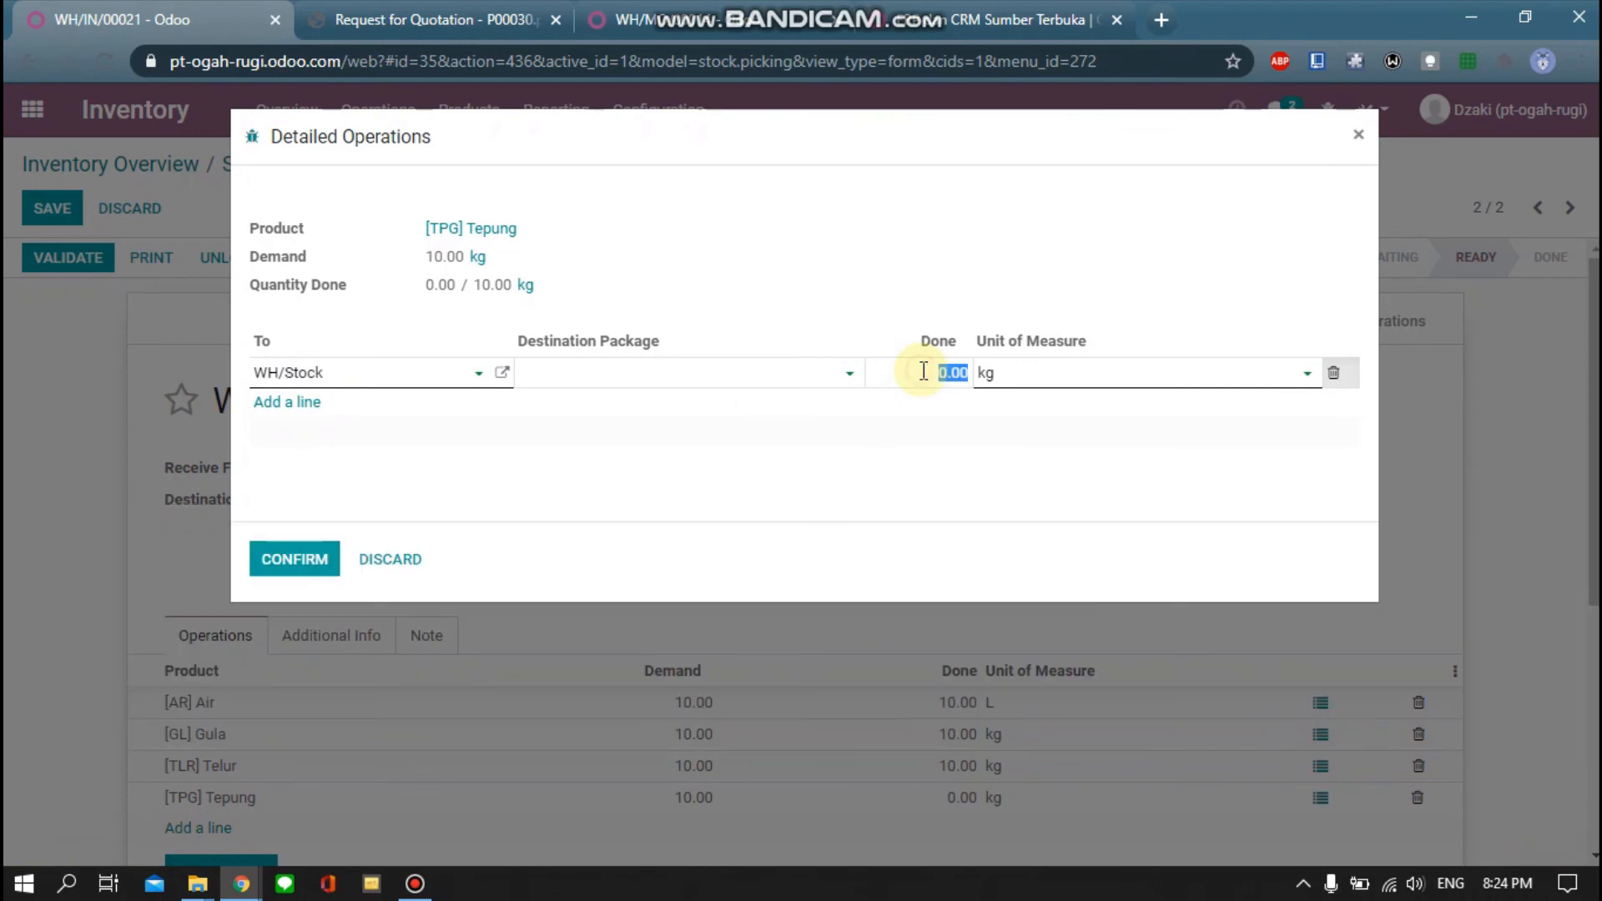
pyautogui.click(280, 561)
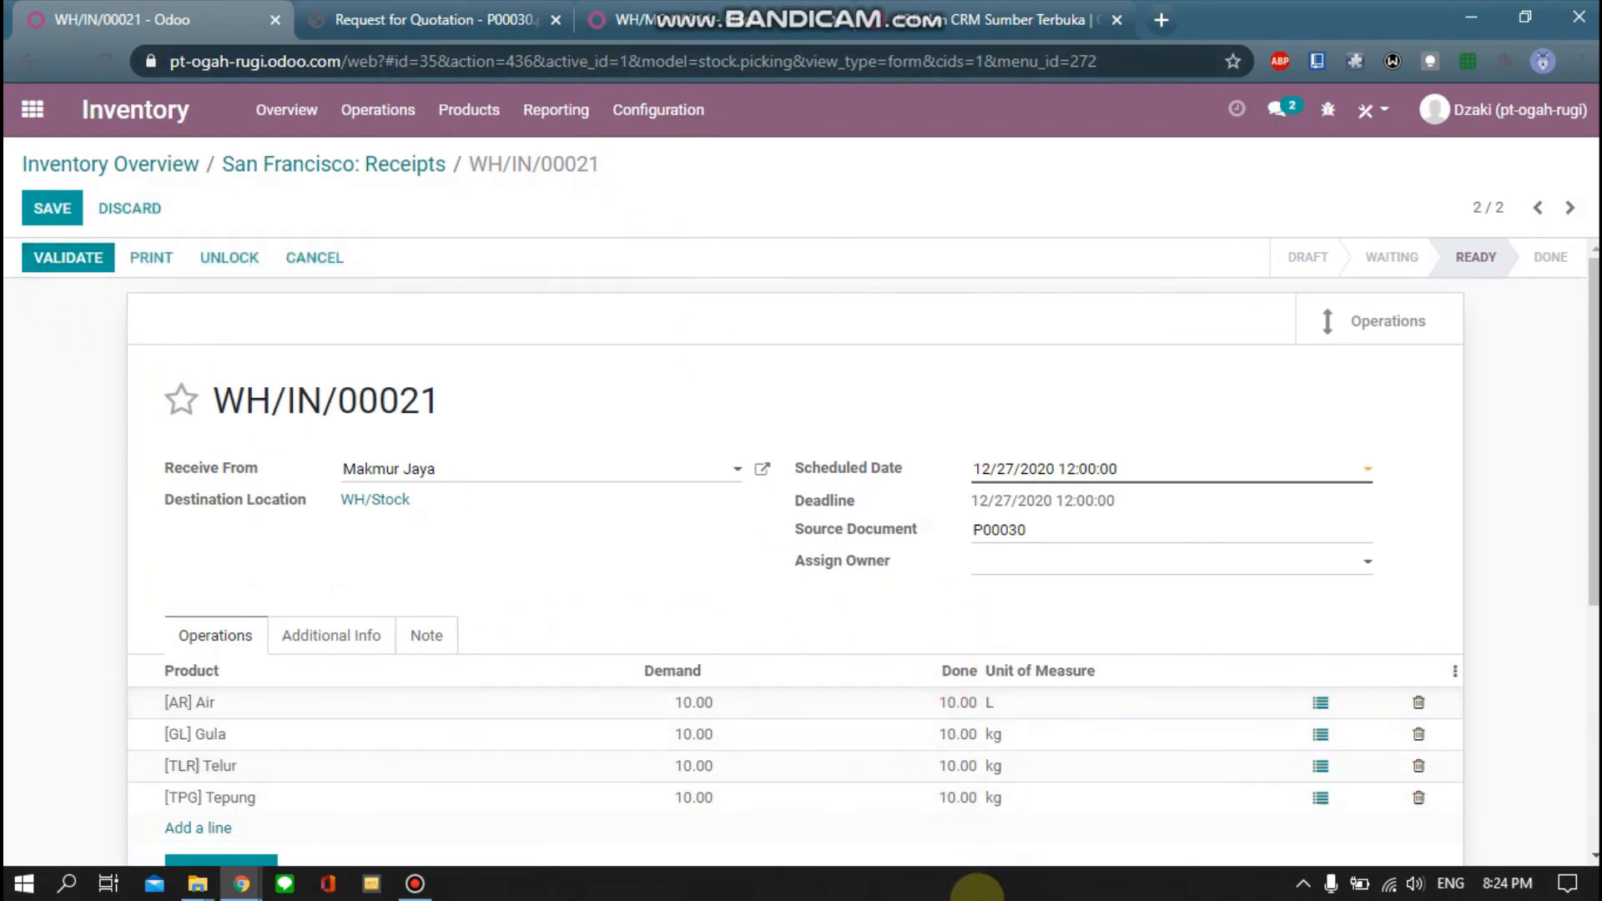
pyautogui.click(71, 260)
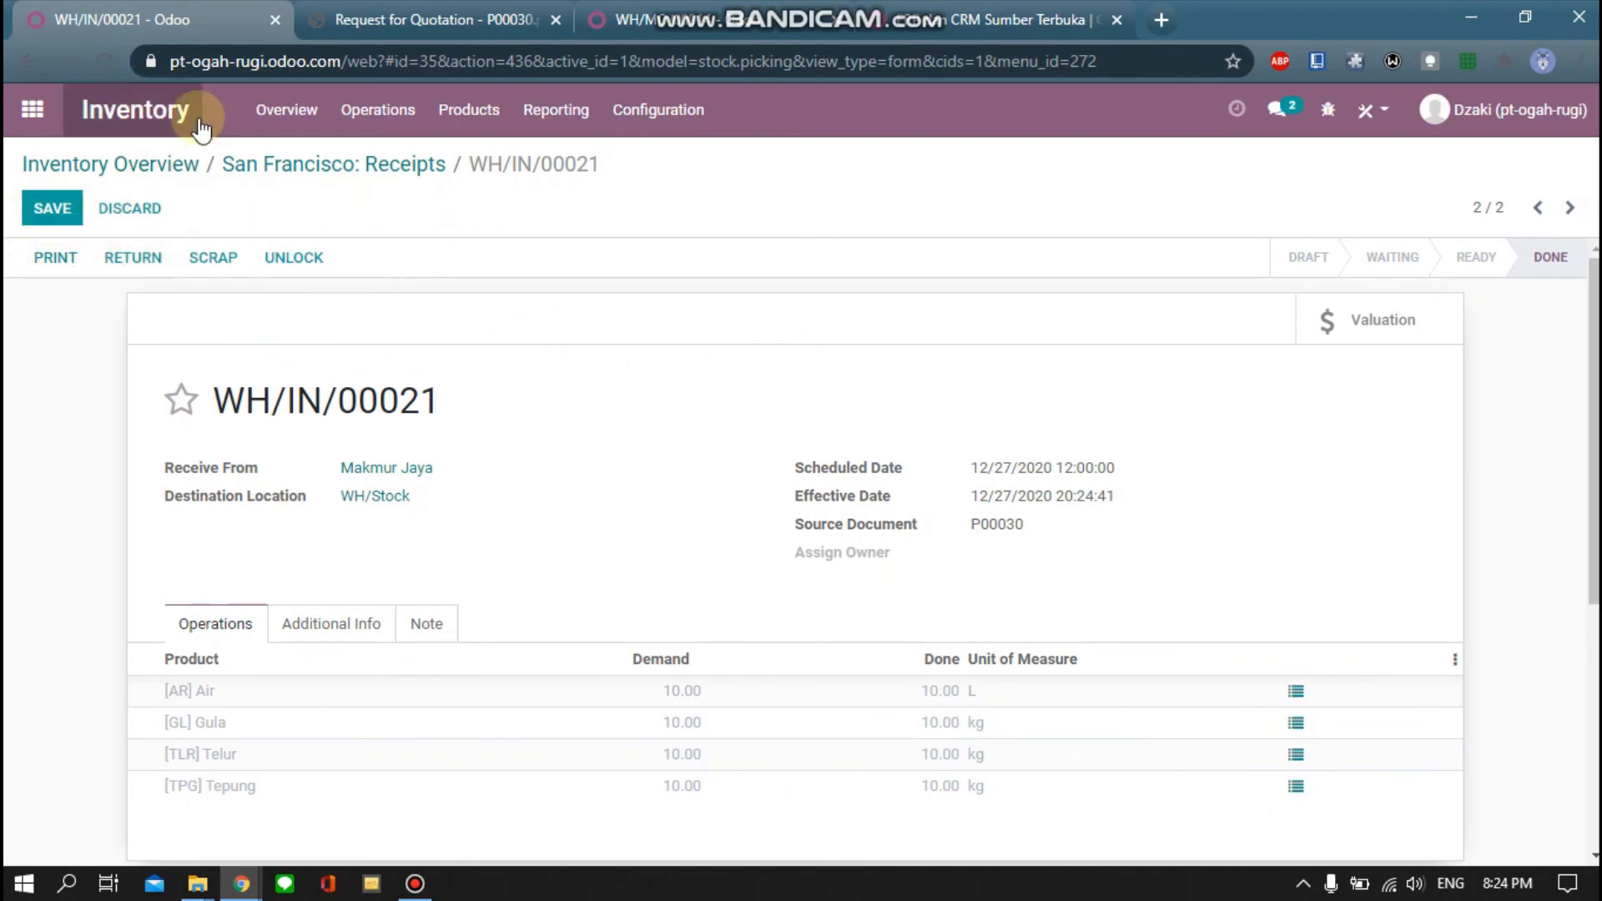
# Open purchase order P00030 from Makmur Jaya in the Purchase app to review received quantities
pyautogui.click(31, 111)
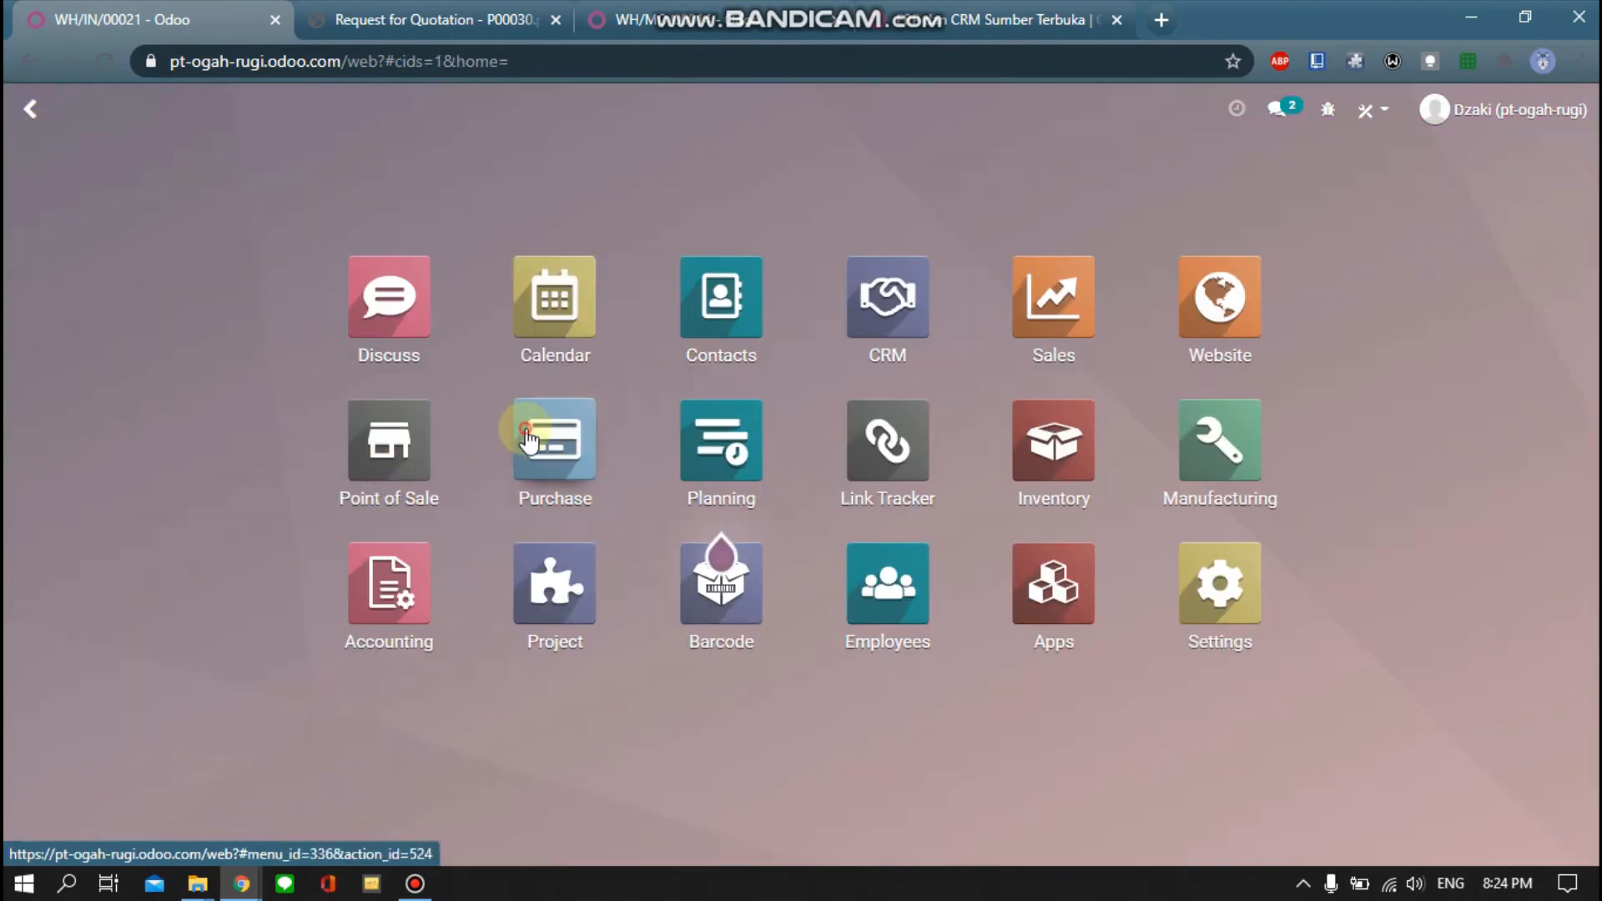
pyautogui.click(525, 436)
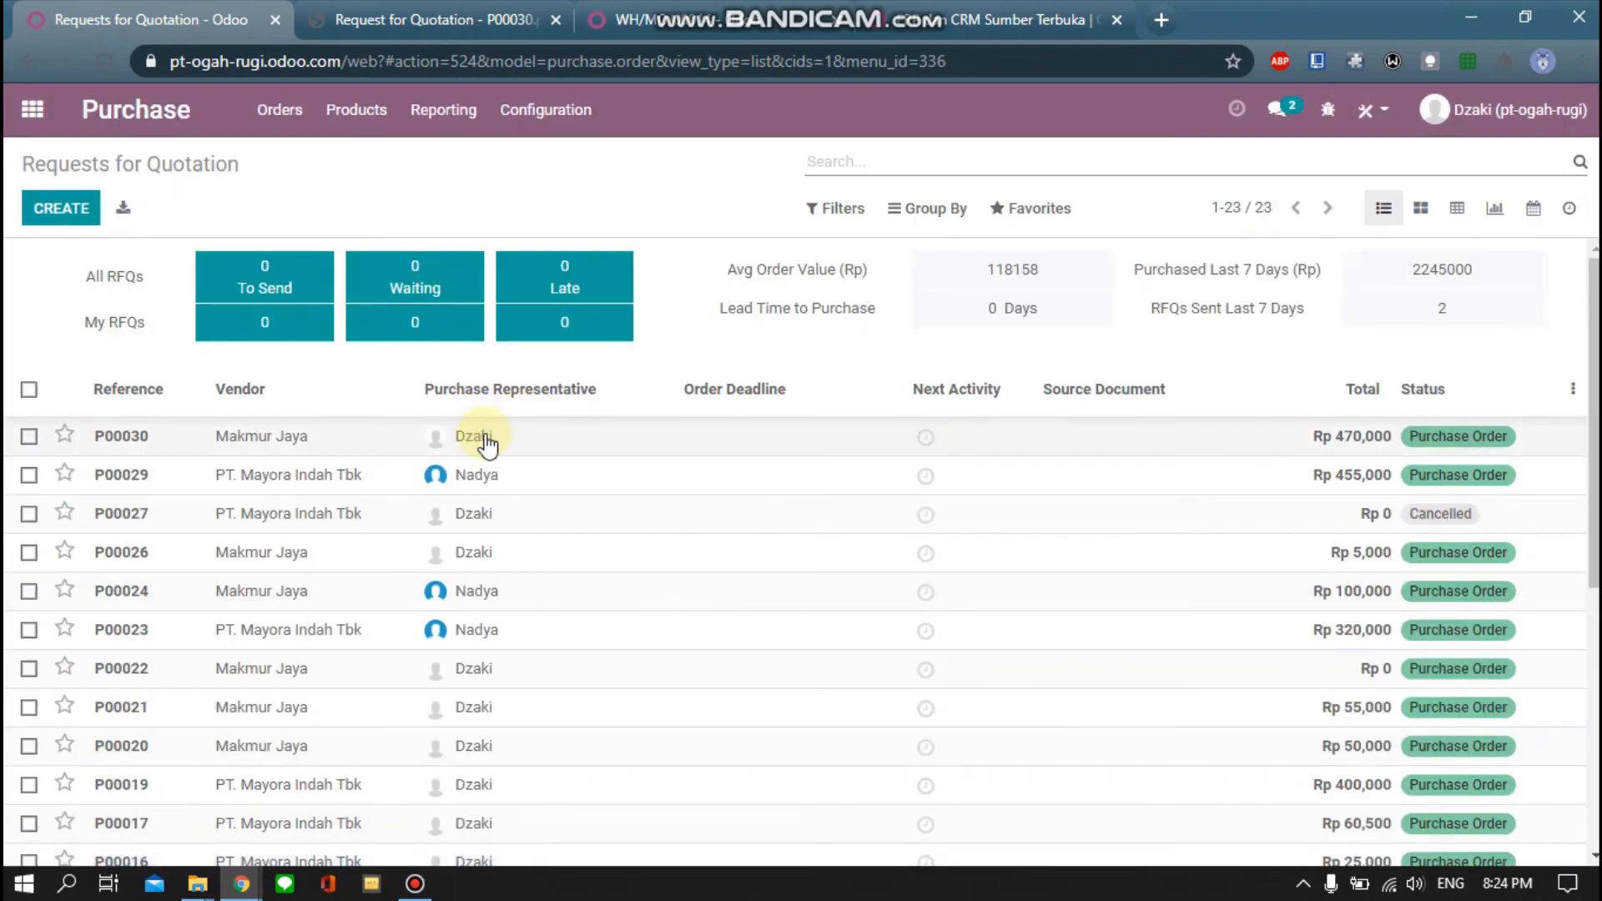
pyautogui.click(492, 442)
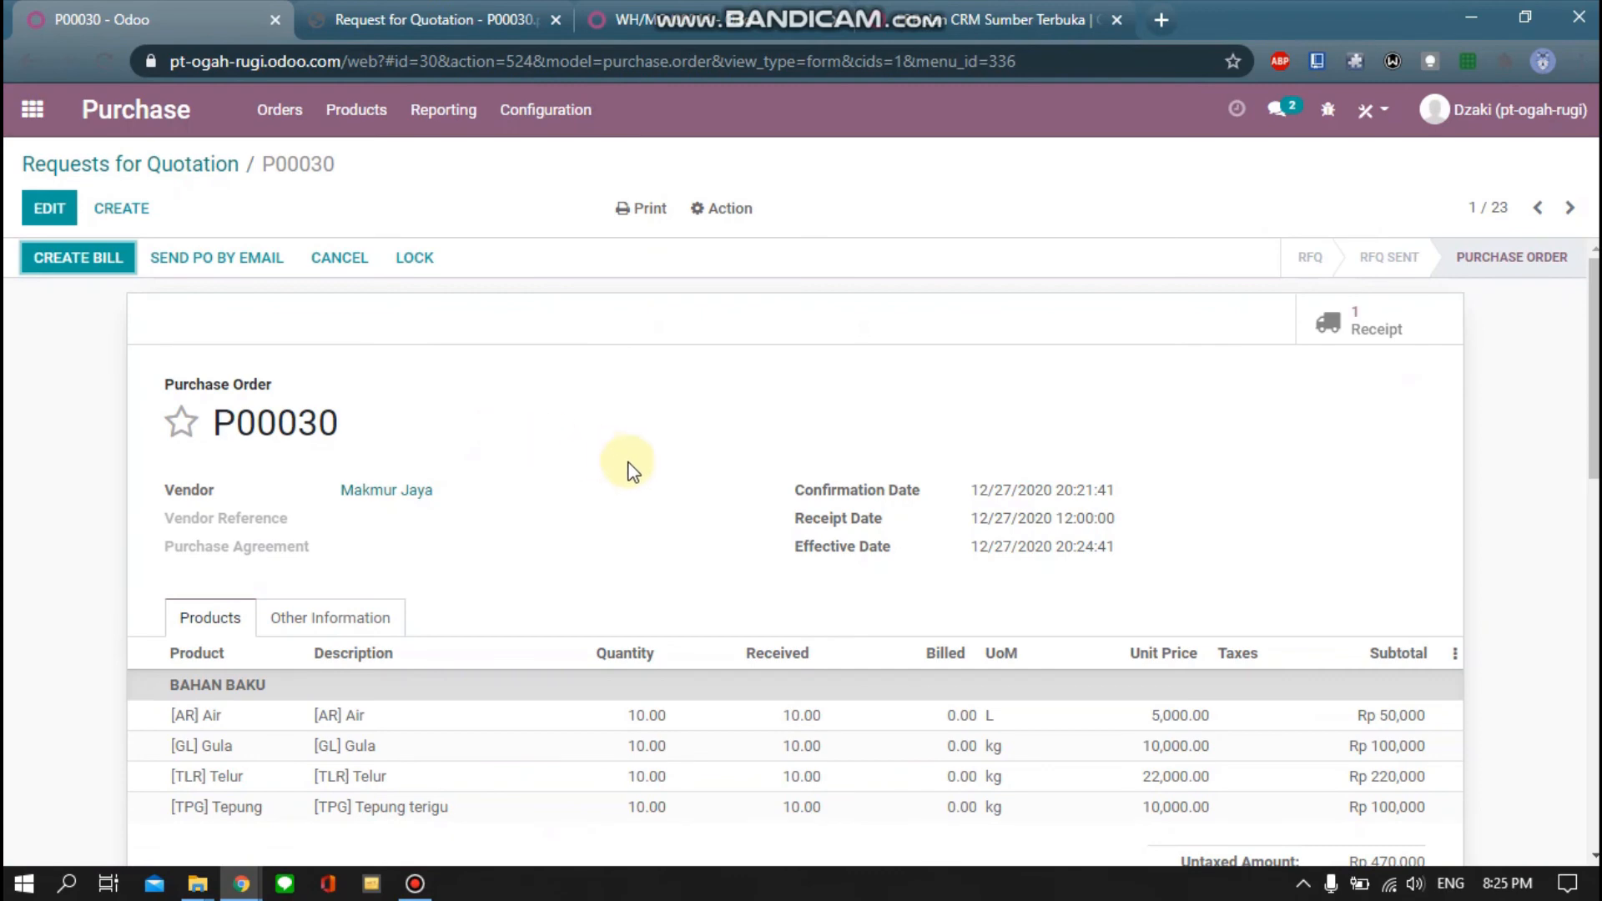
pyautogui.scroll(-2, 751, 609)
pyautogui.scroll(2, 584, 517)
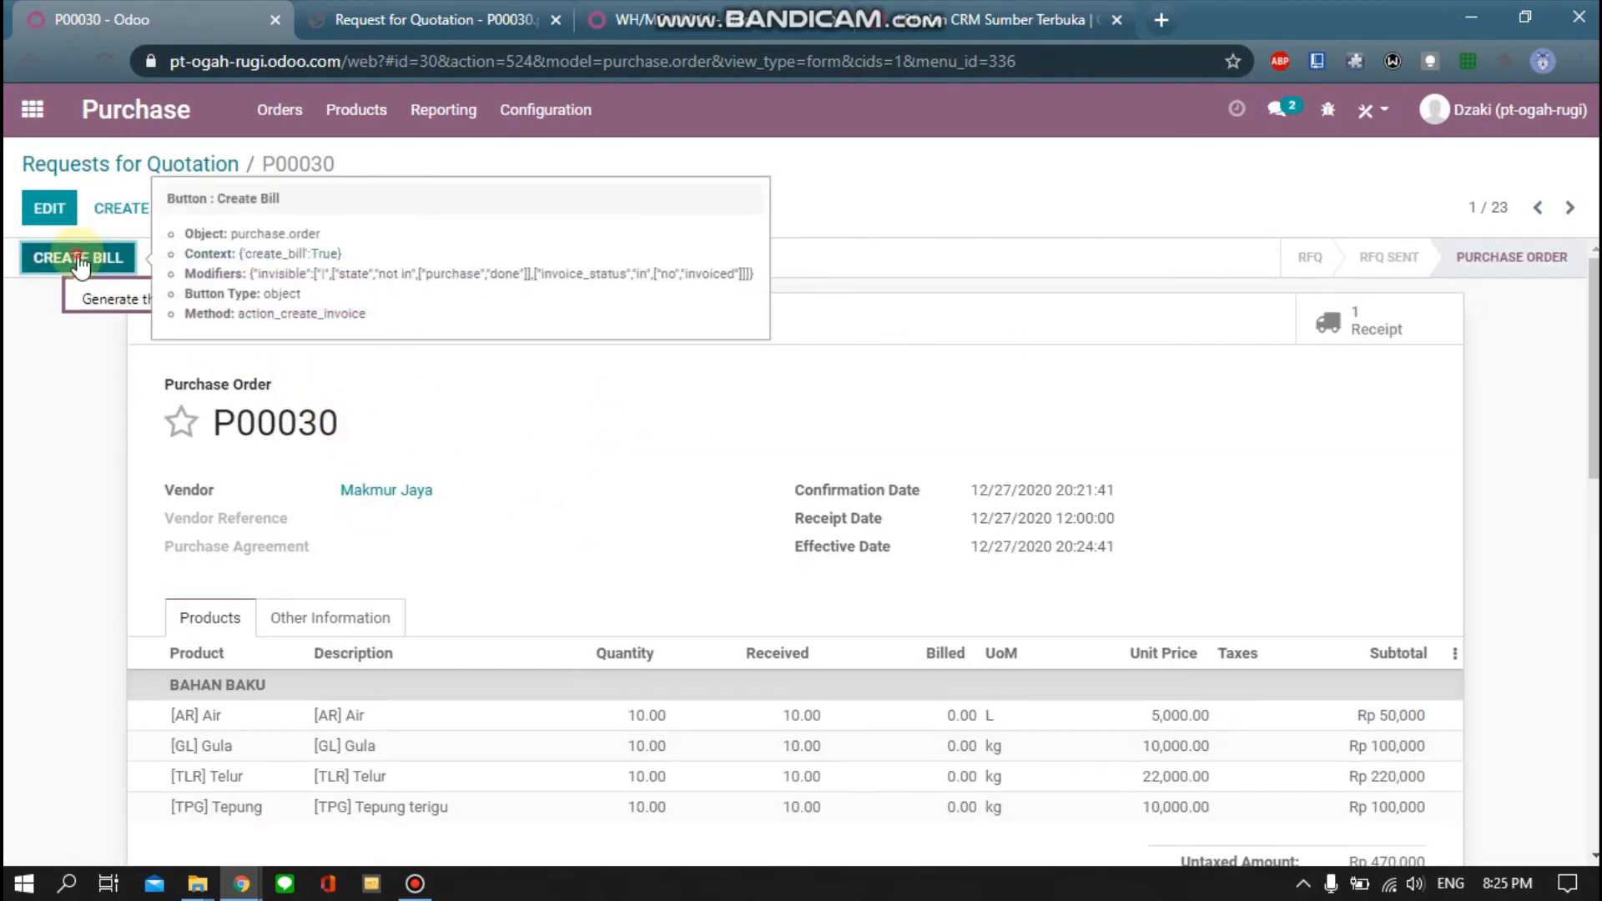
# Create and post the vendor bill for P00030, then register the Rp470,000 payment
pyautogui.click(79, 259)
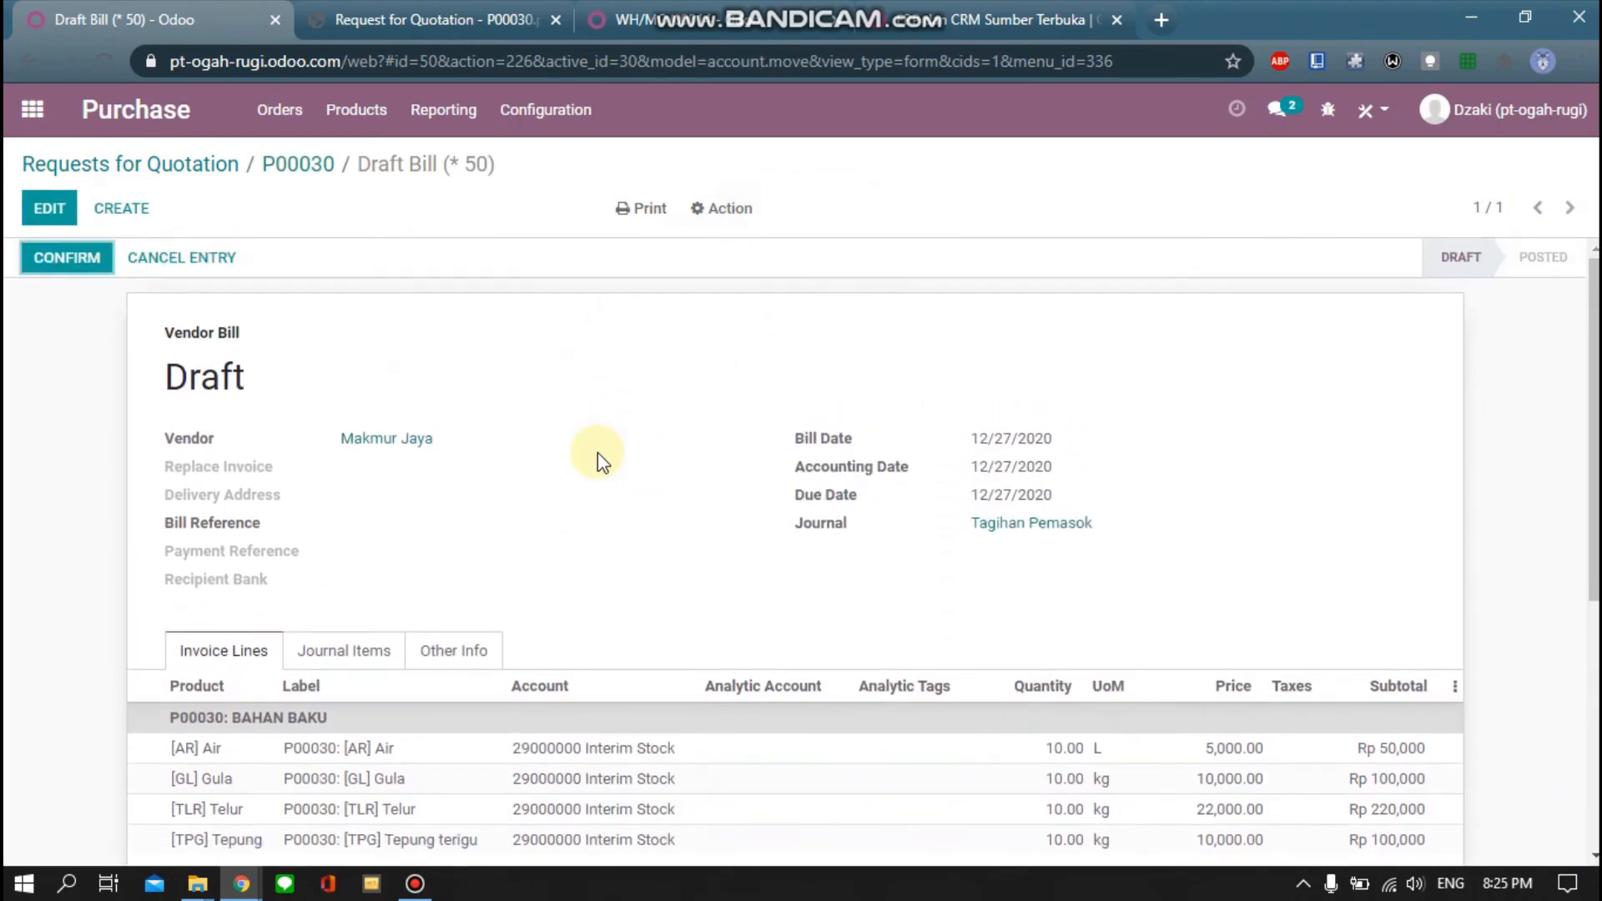
pyautogui.click(58, 257)
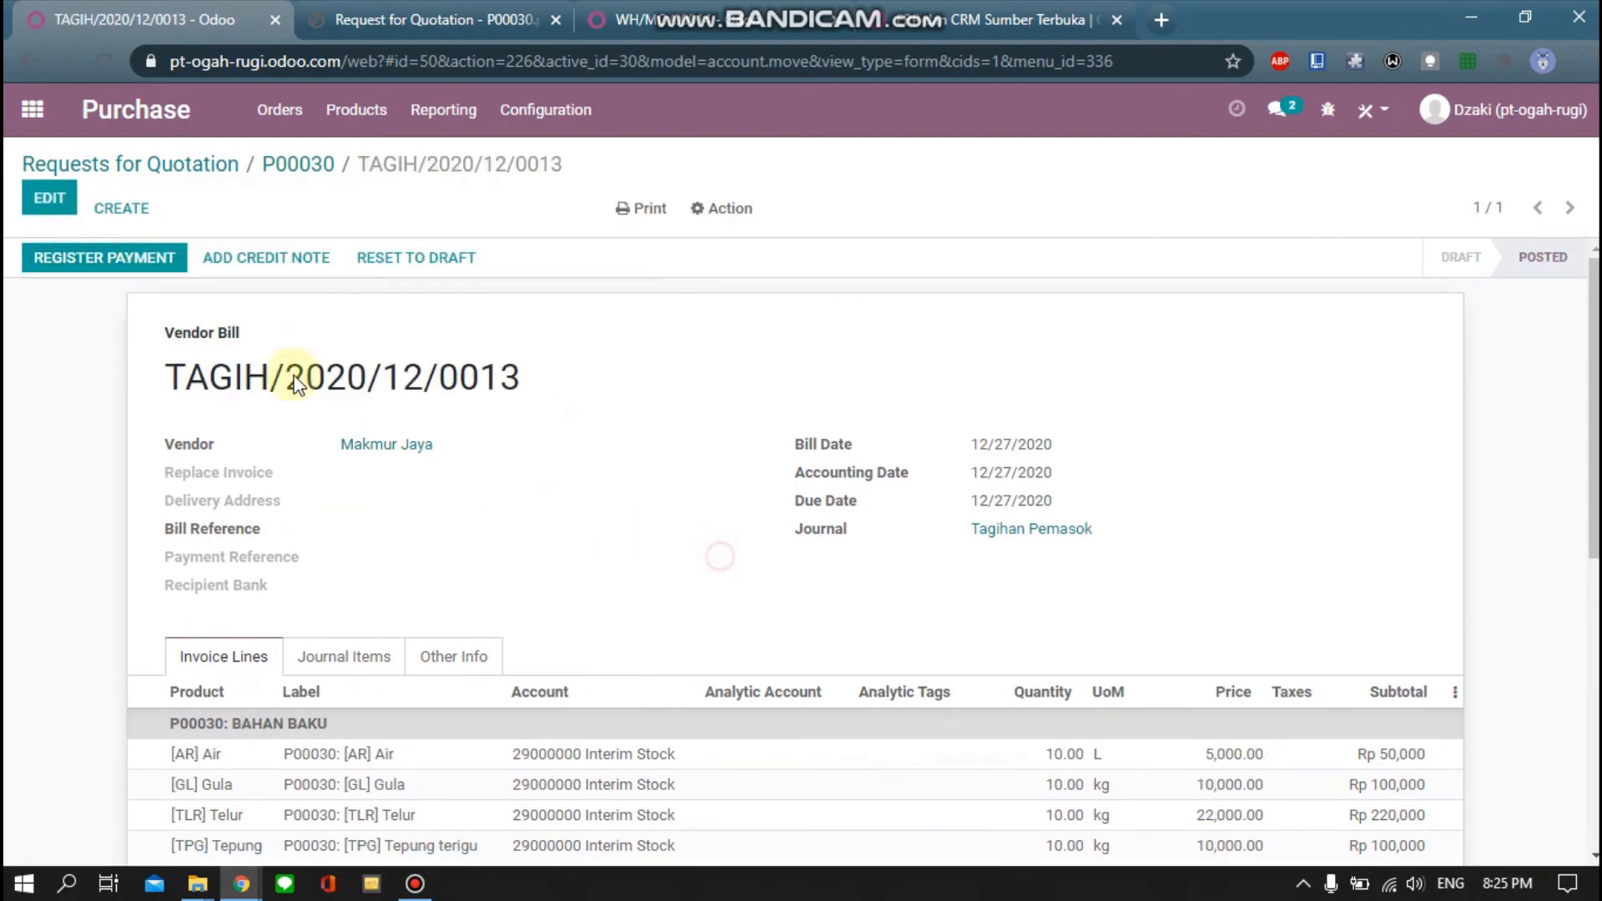
pyautogui.click(70, 265)
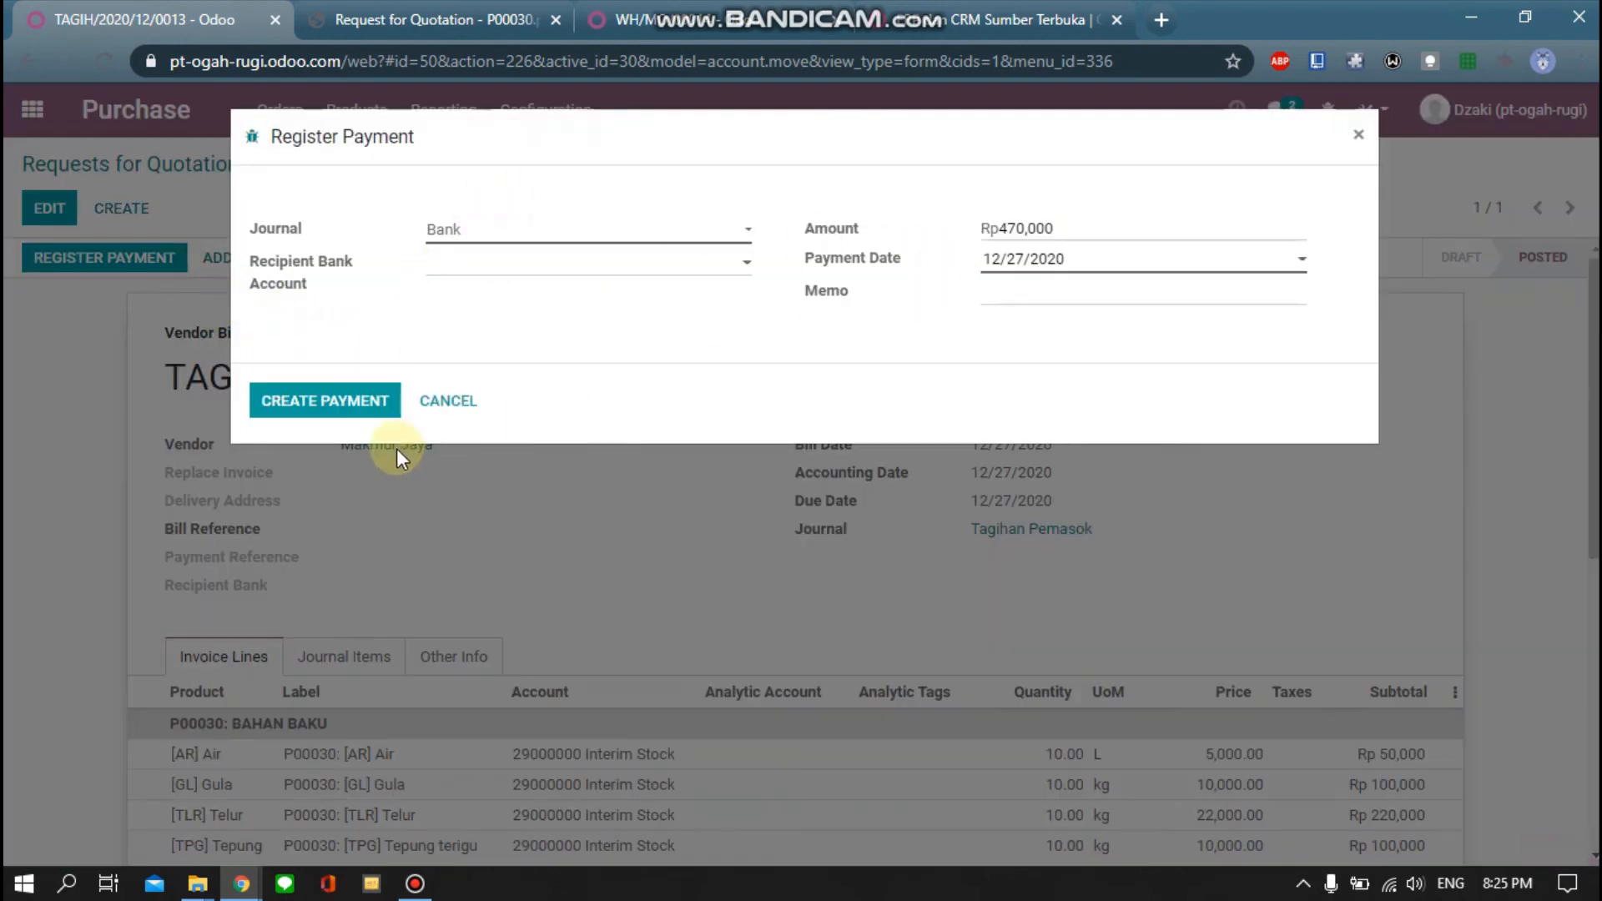
pyautogui.click(352, 403)
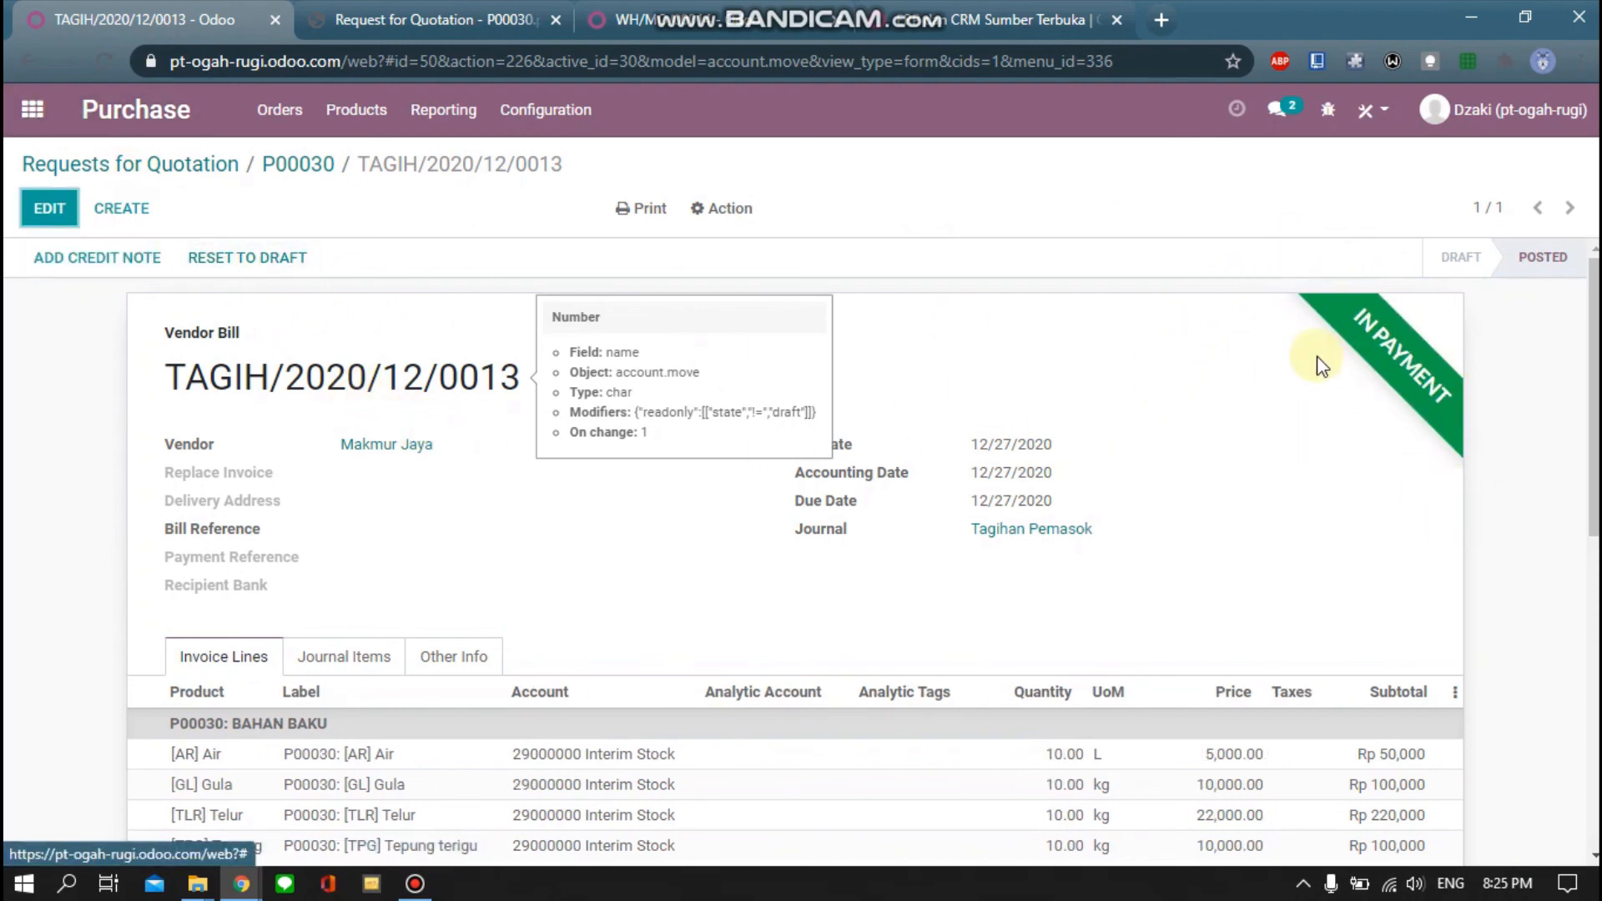
pyautogui.click(378, 117)
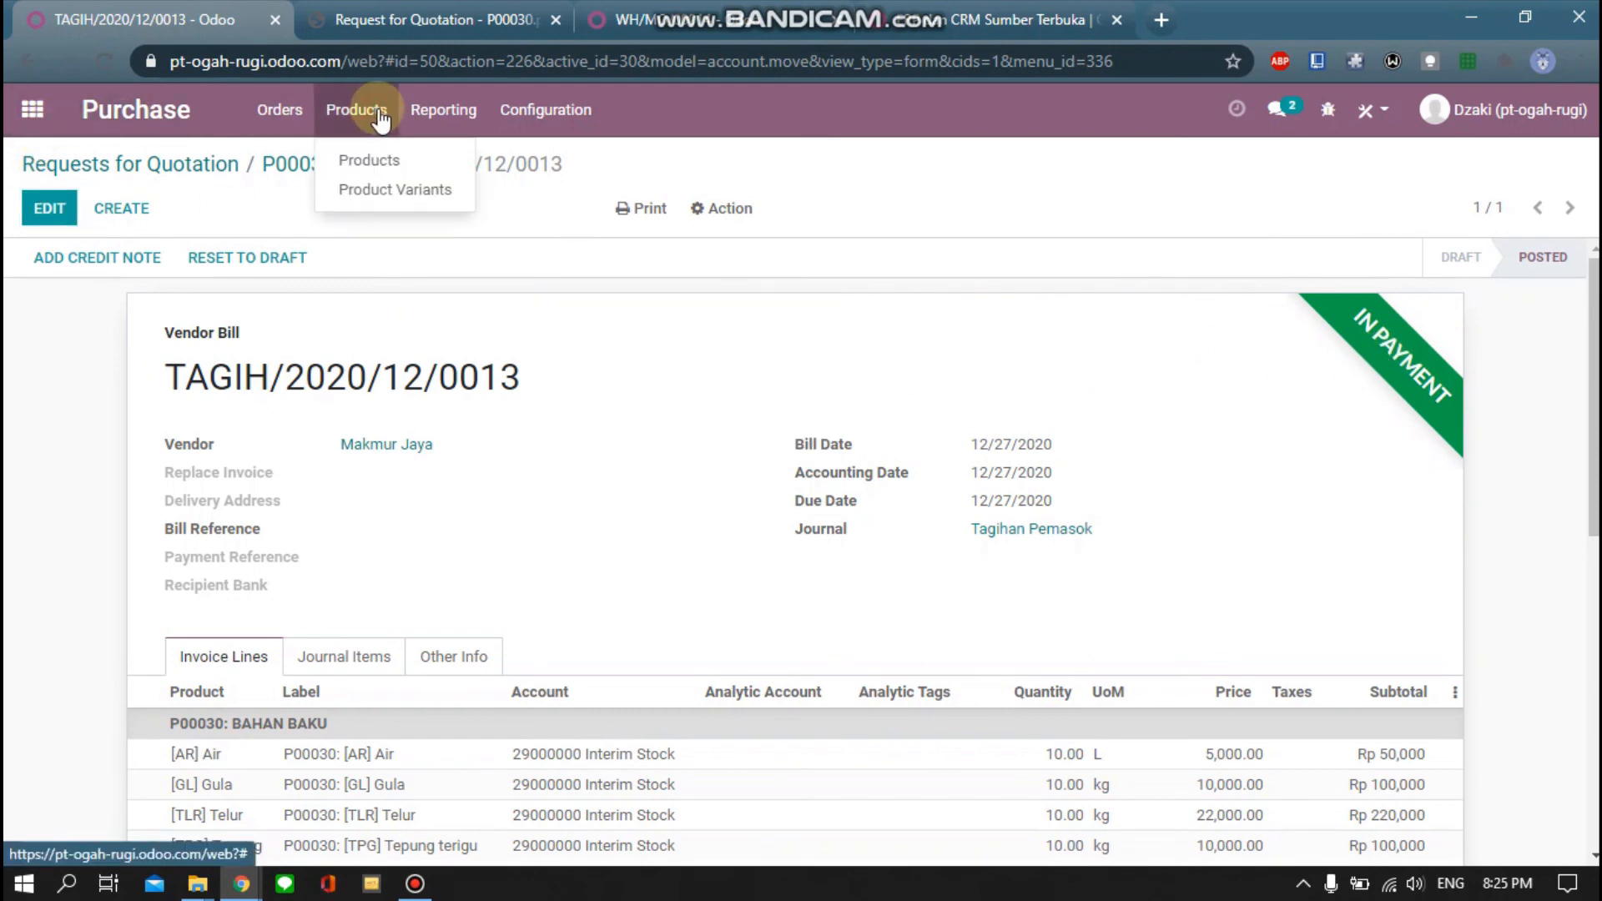
# List all 19 products without the Can be Purchased filter, then return to the apps overview
pyautogui.click(390, 176)
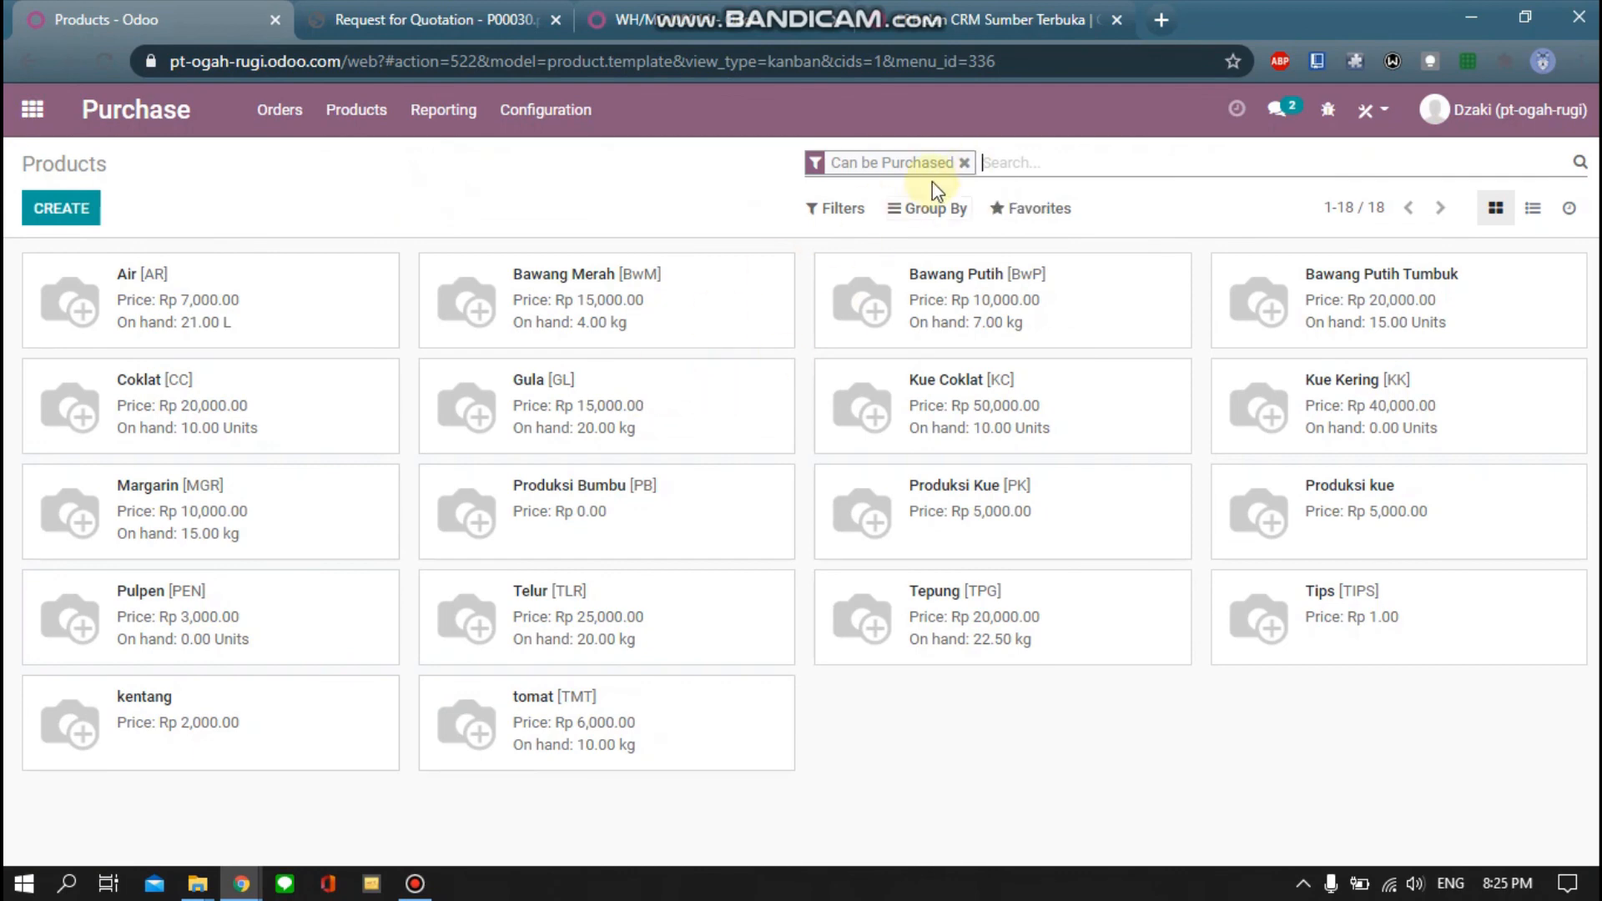
pyautogui.click(964, 165)
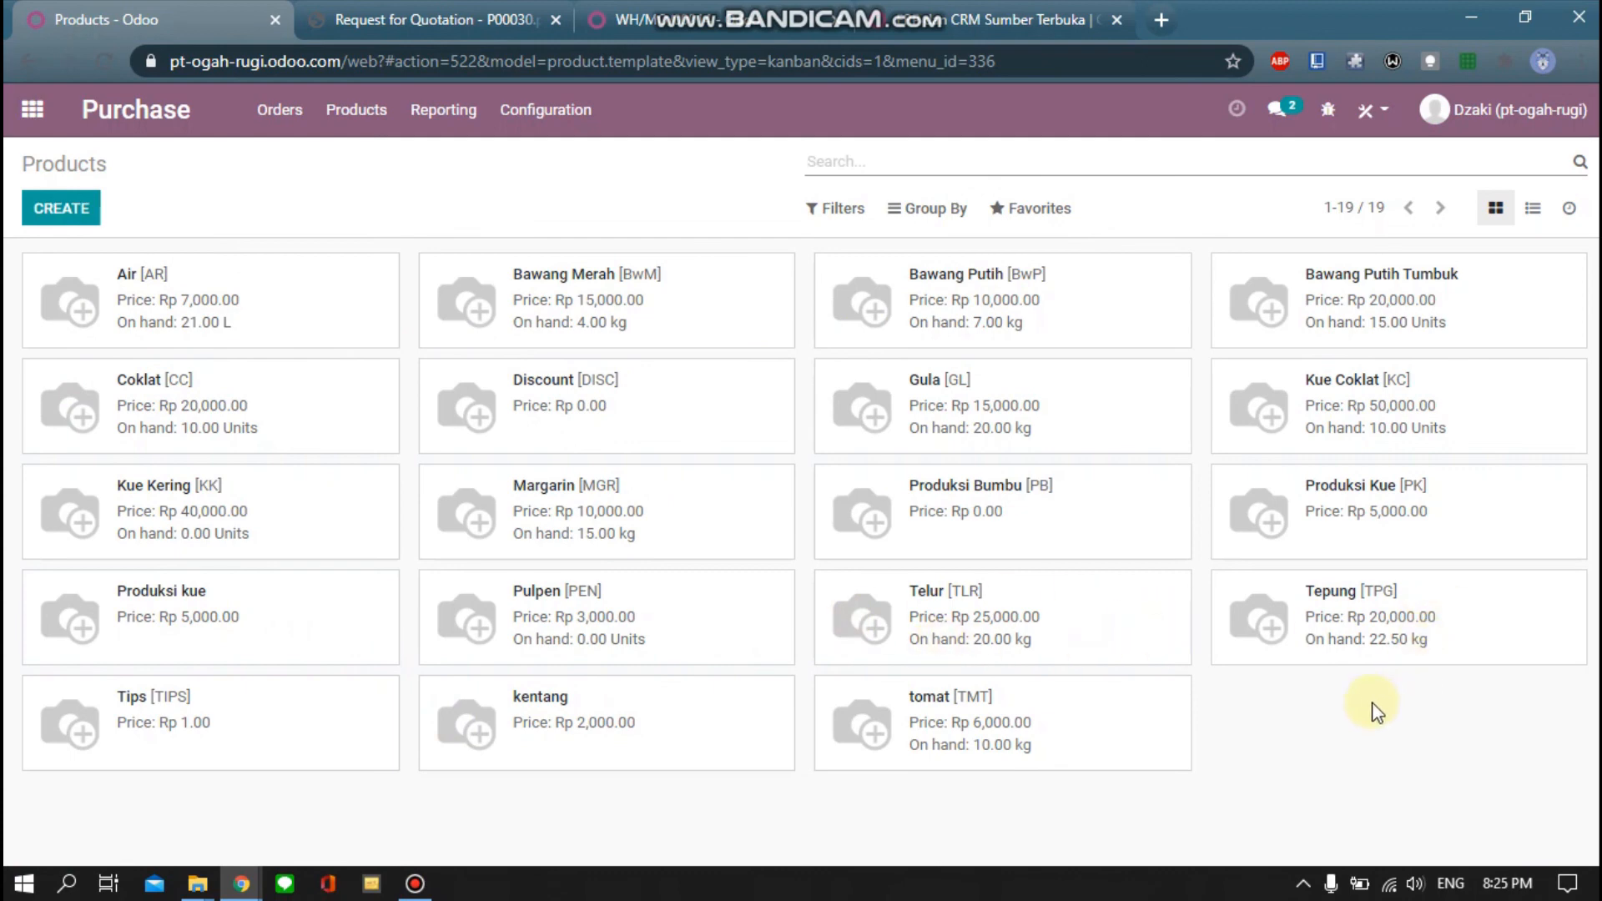
pyautogui.click(30, 111)
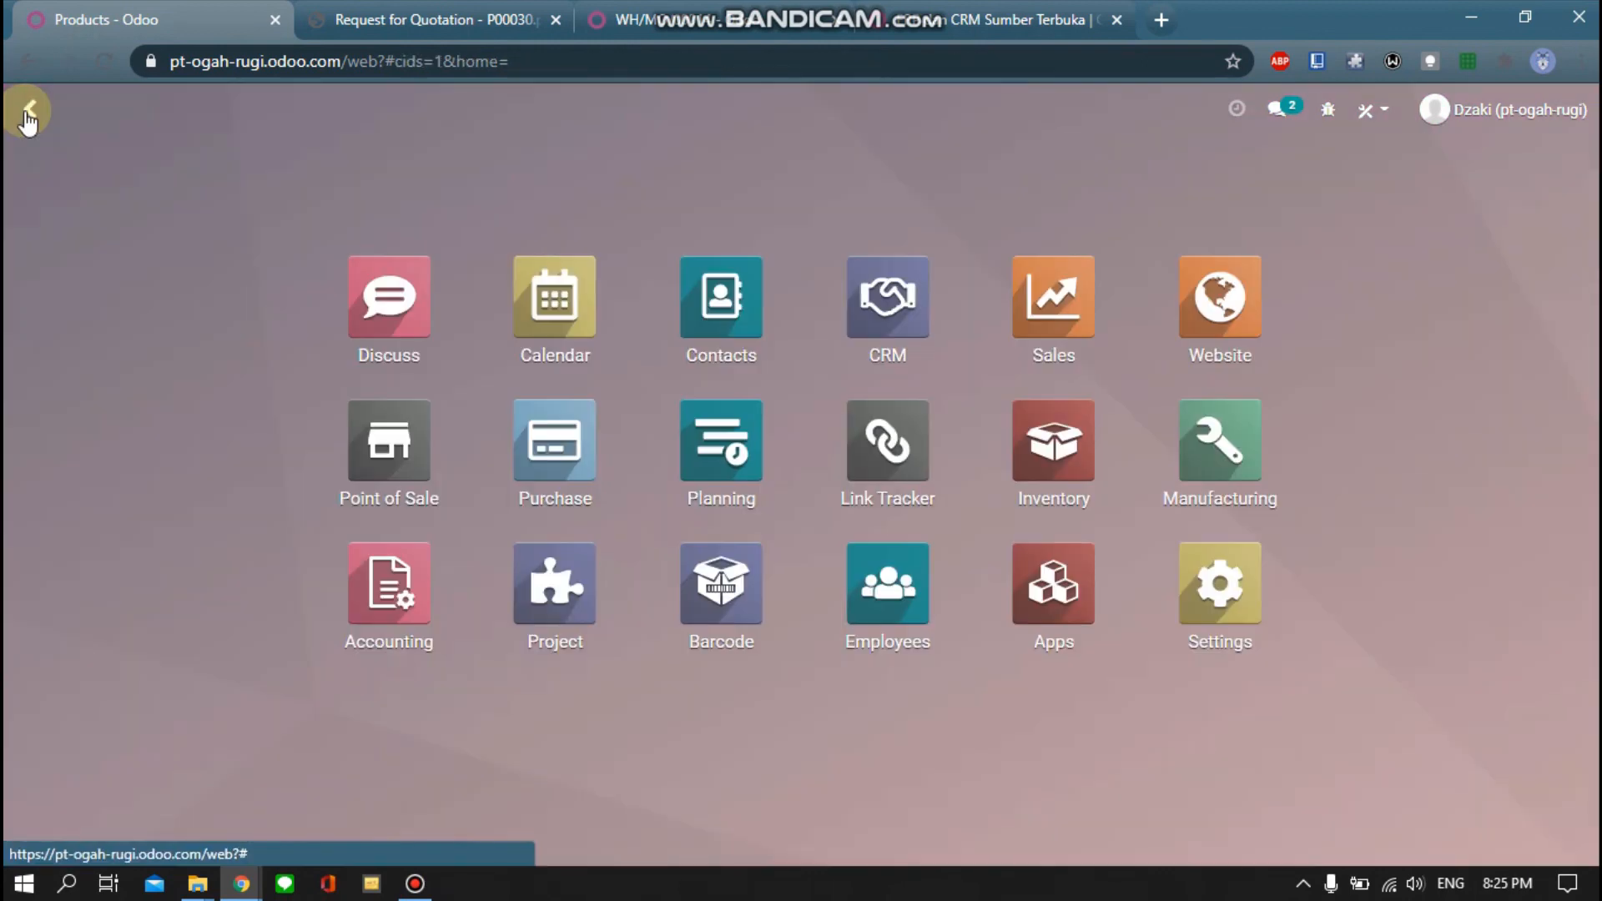
# Reserve all components for manufacturing order WH/MO/00014 of 2.00 Units Kue Kering
pyautogui.click(1223, 469)
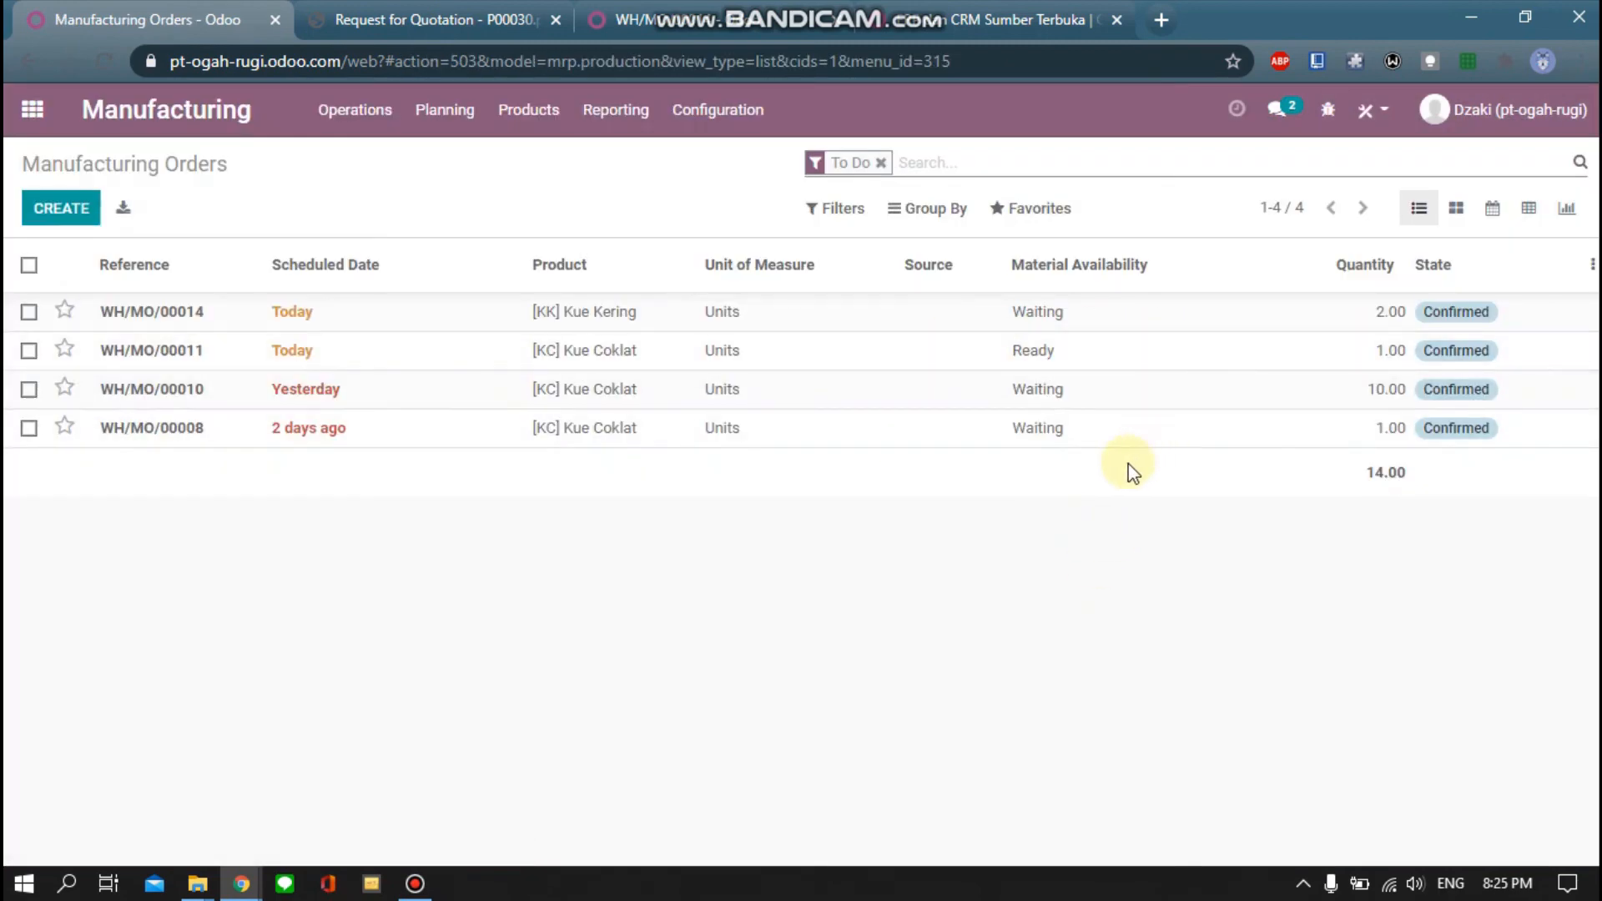
pyautogui.click(828, 317)
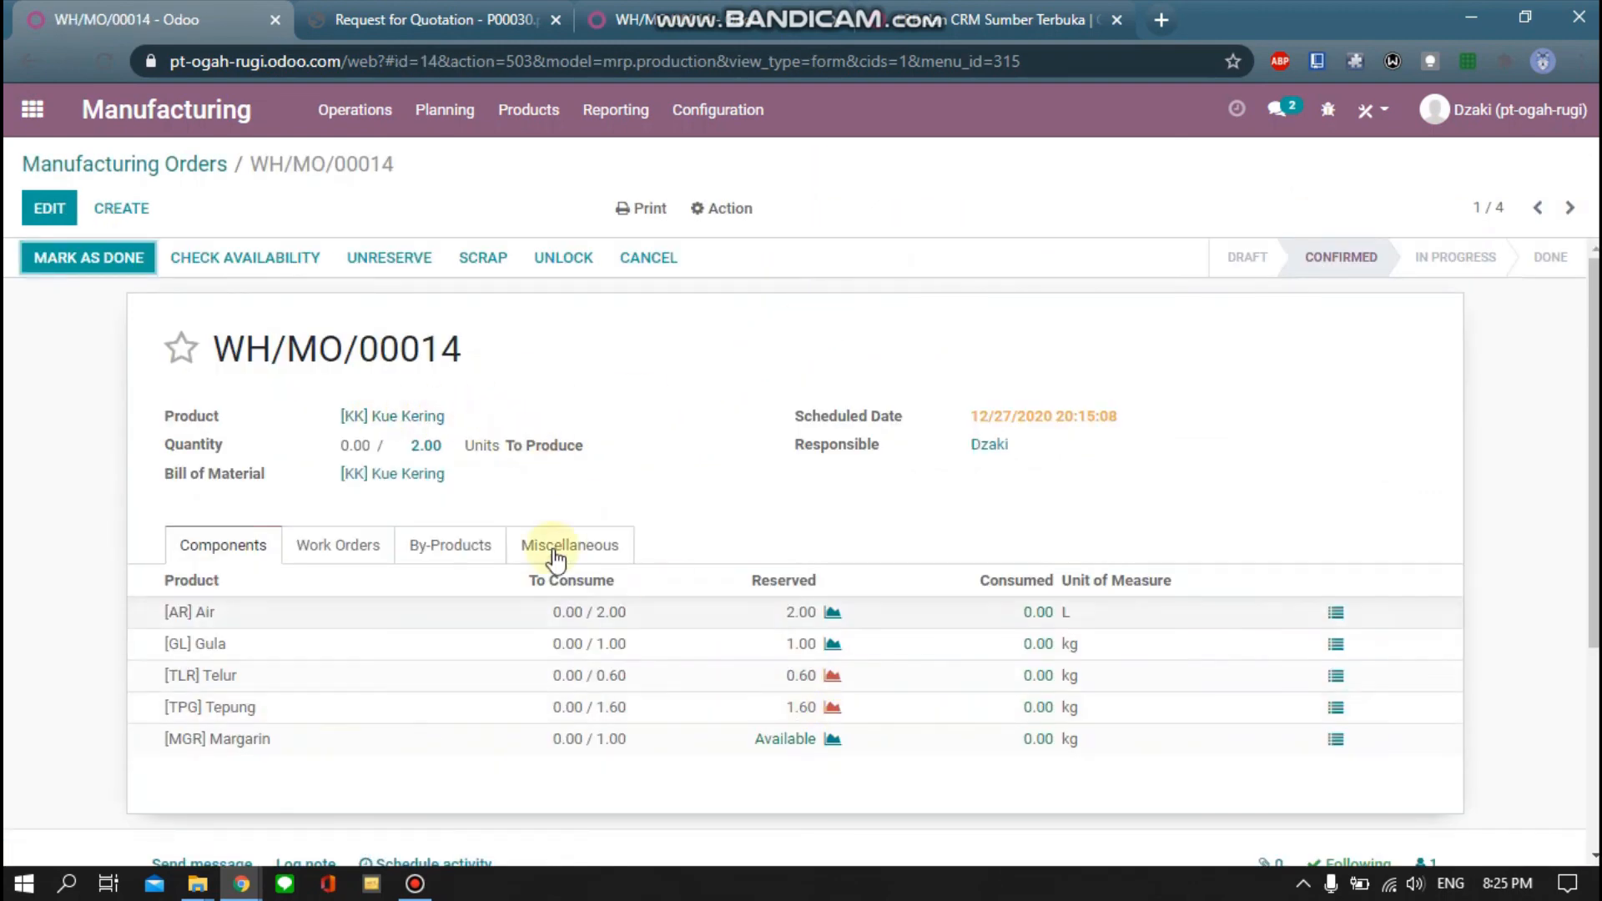
pyautogui.click(232, 262)
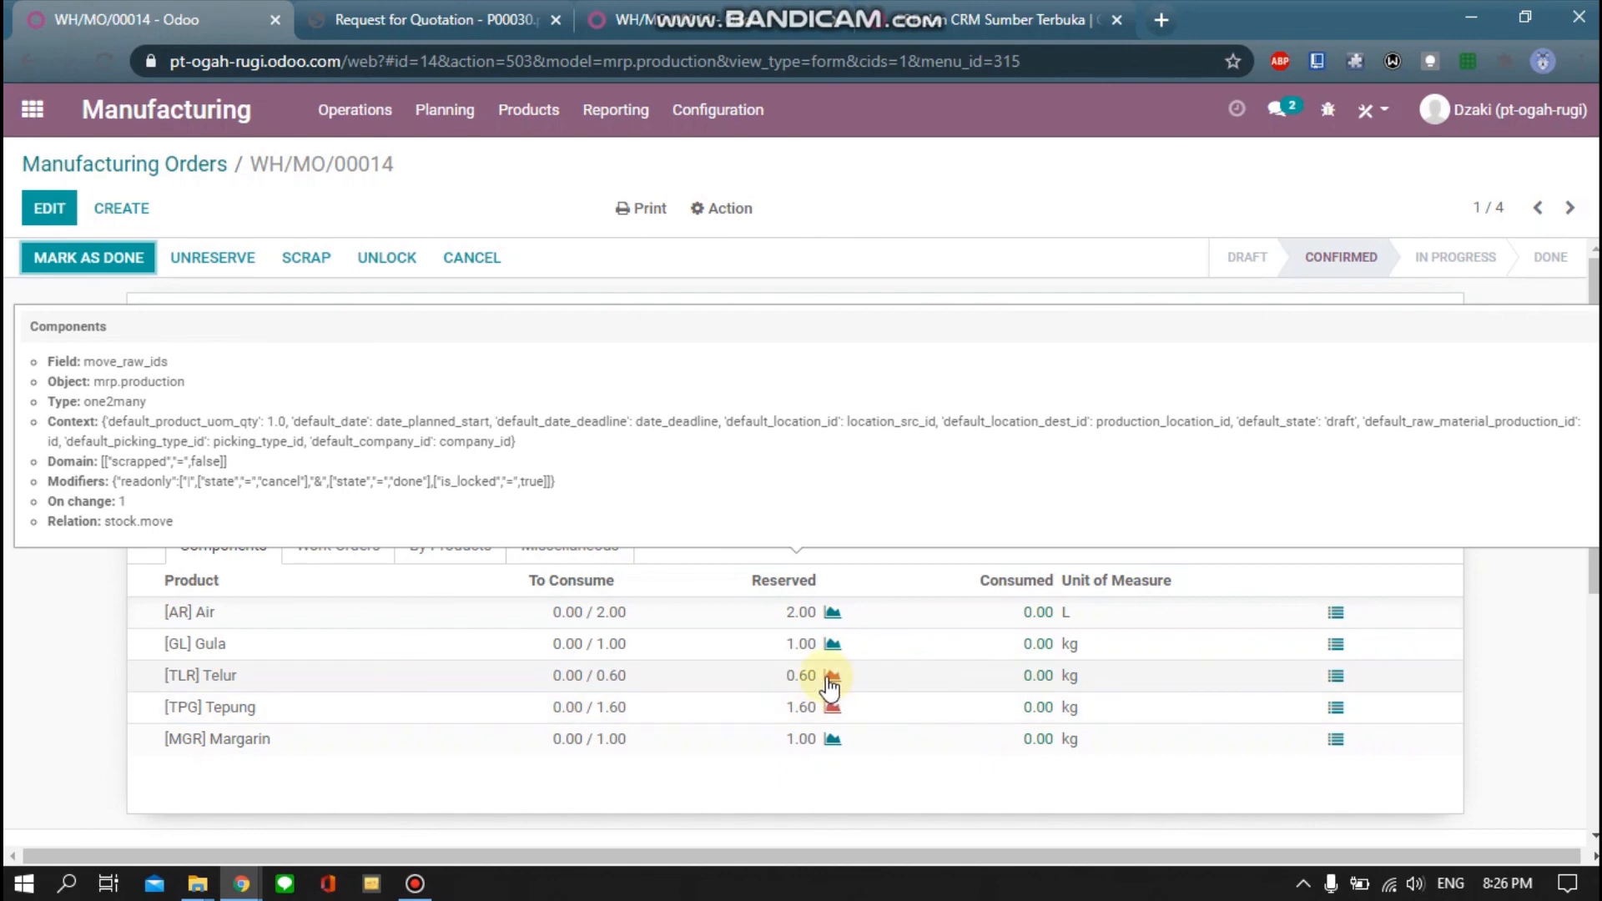
pyautogui.click(504, 119)
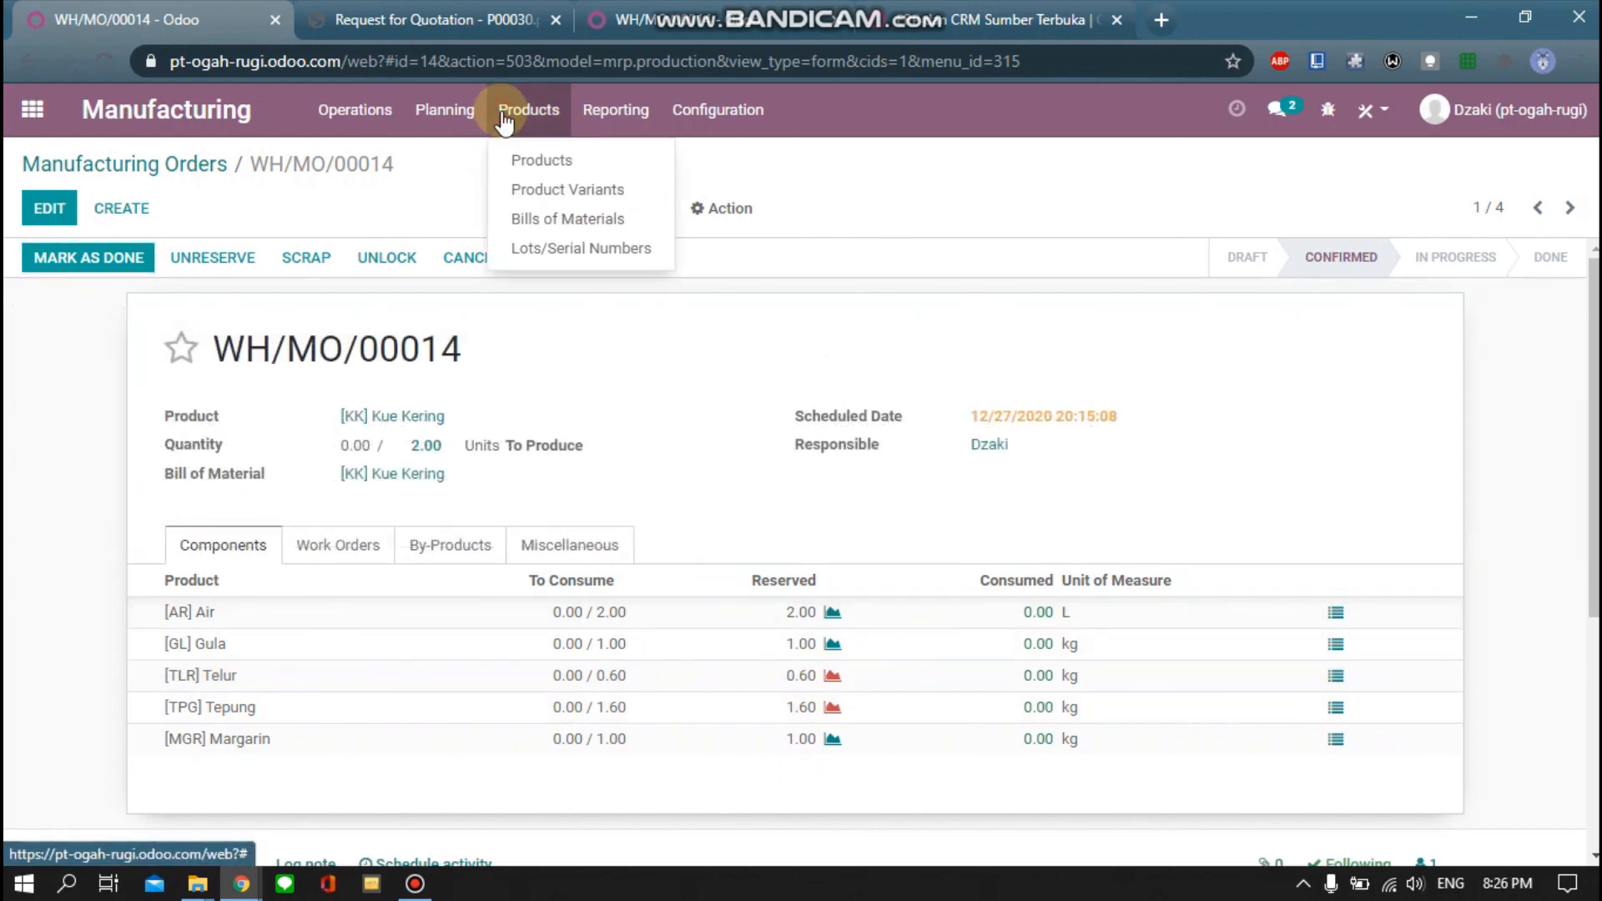
pyautogui.click(525, 160)
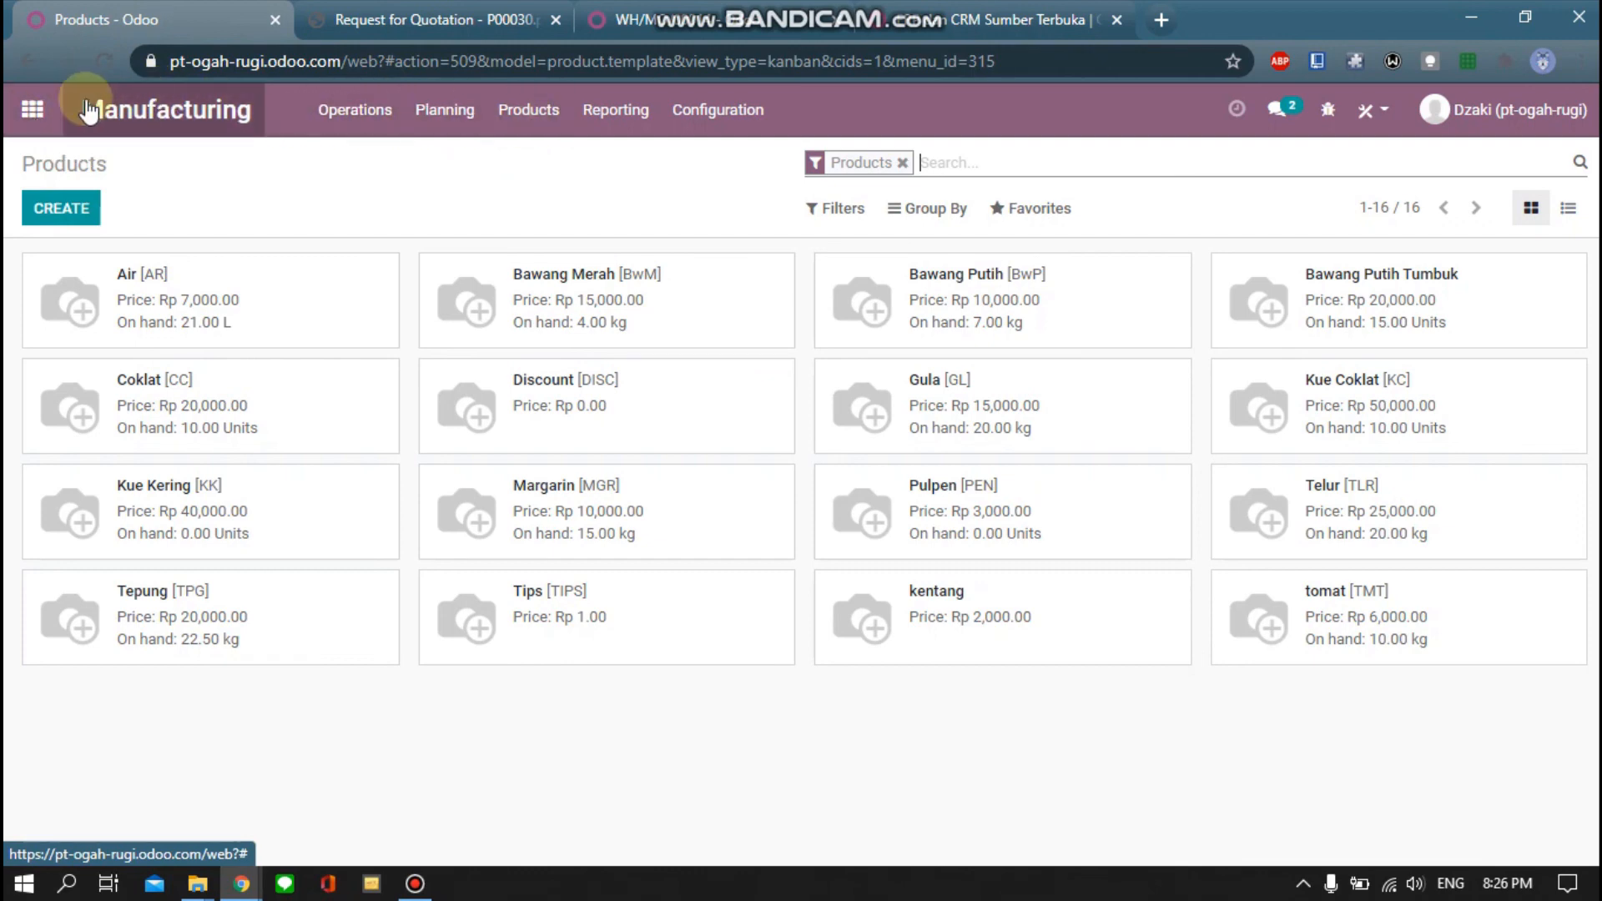
pyautogui.click(32, 109)
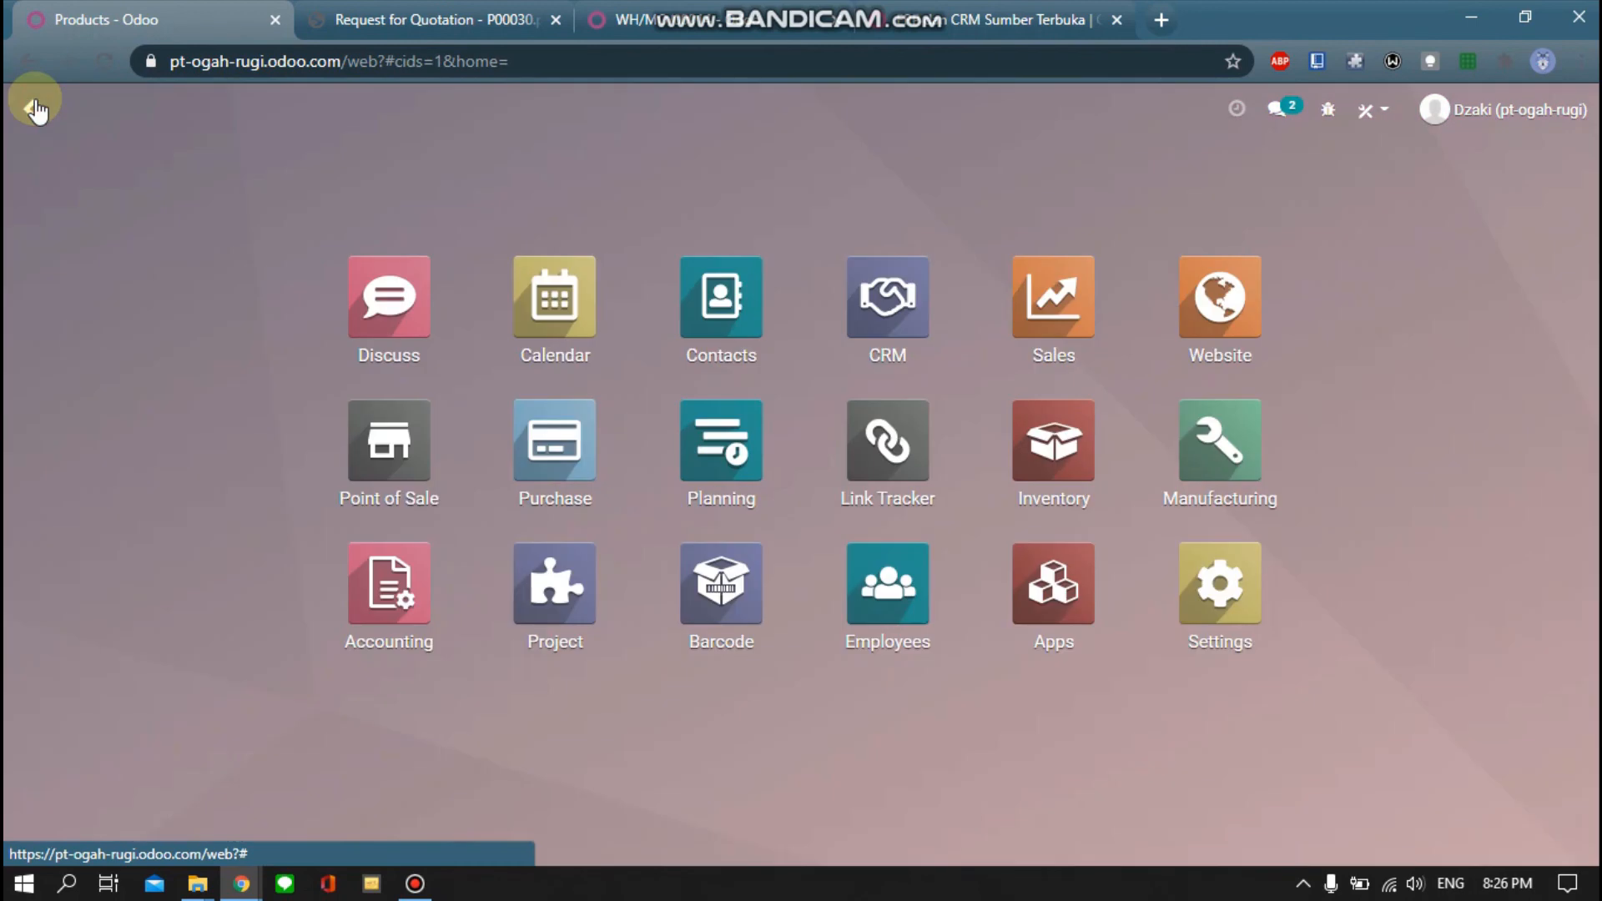
pyautogui.click(1185, 449)
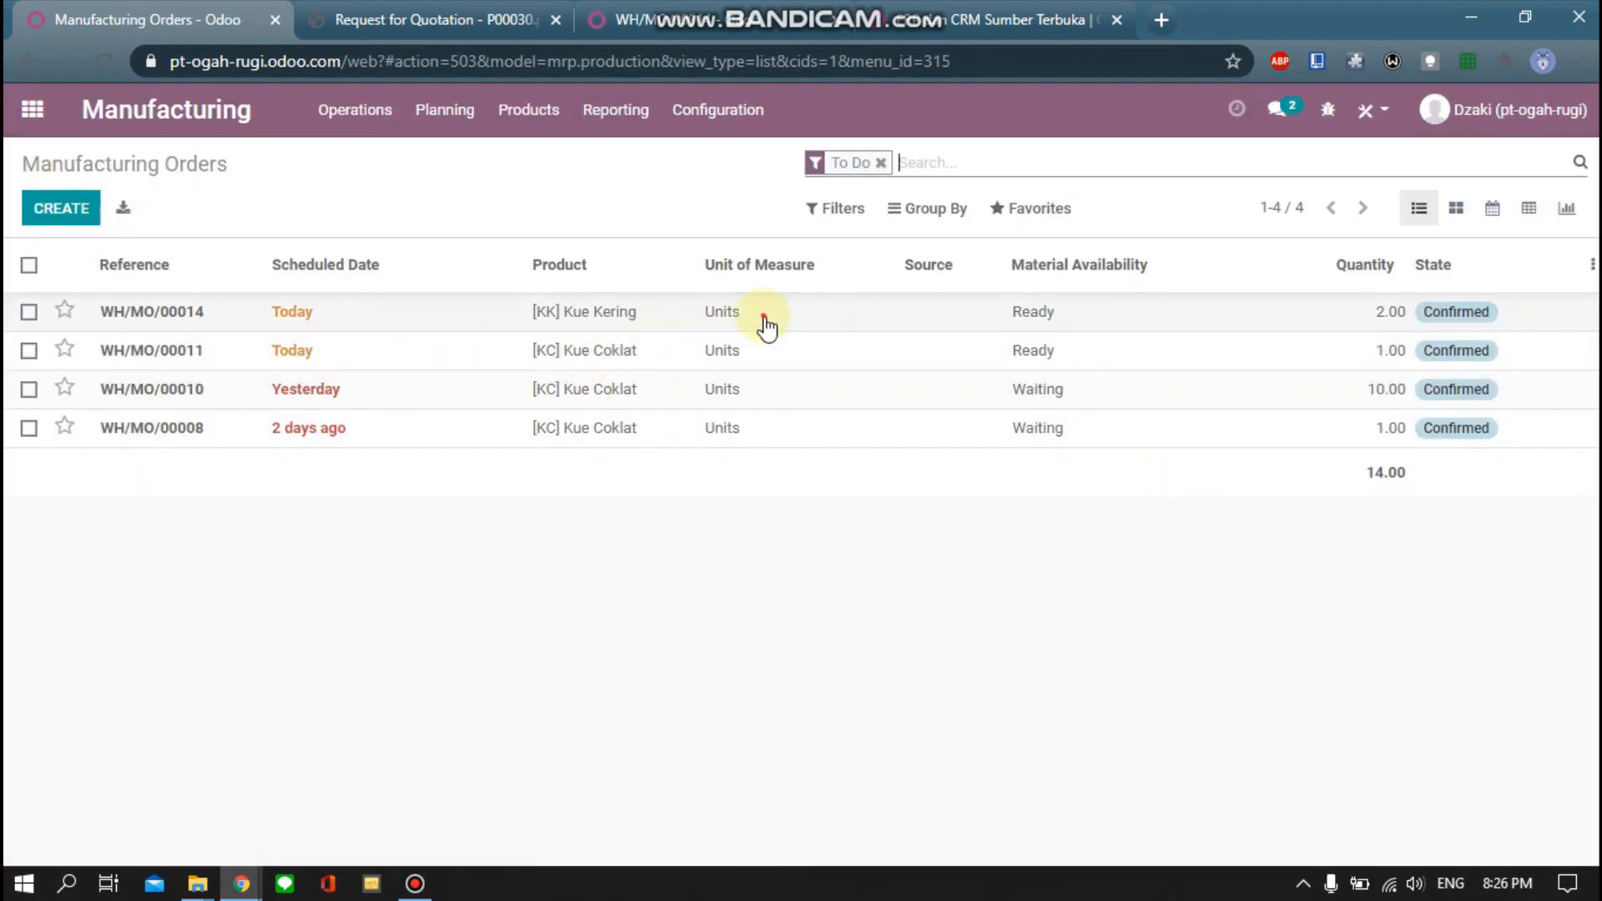
pyautogui.click(765, 325)
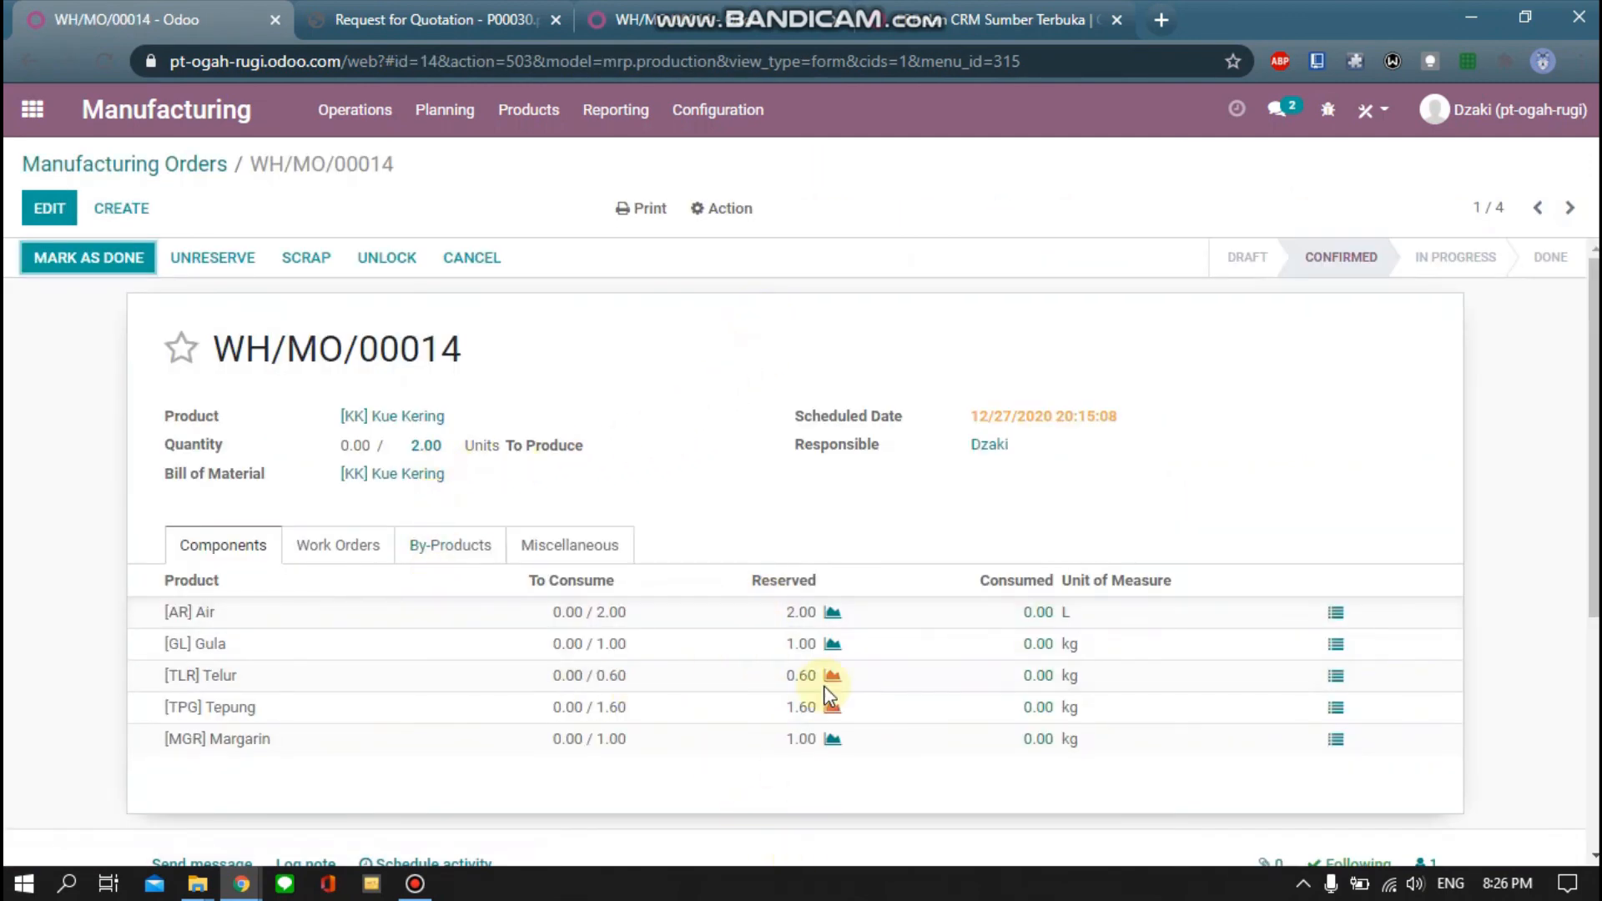
pyautogui.click(372, 552)
pyautogui.click(480, 551)
pyautogui.click(249, 547)
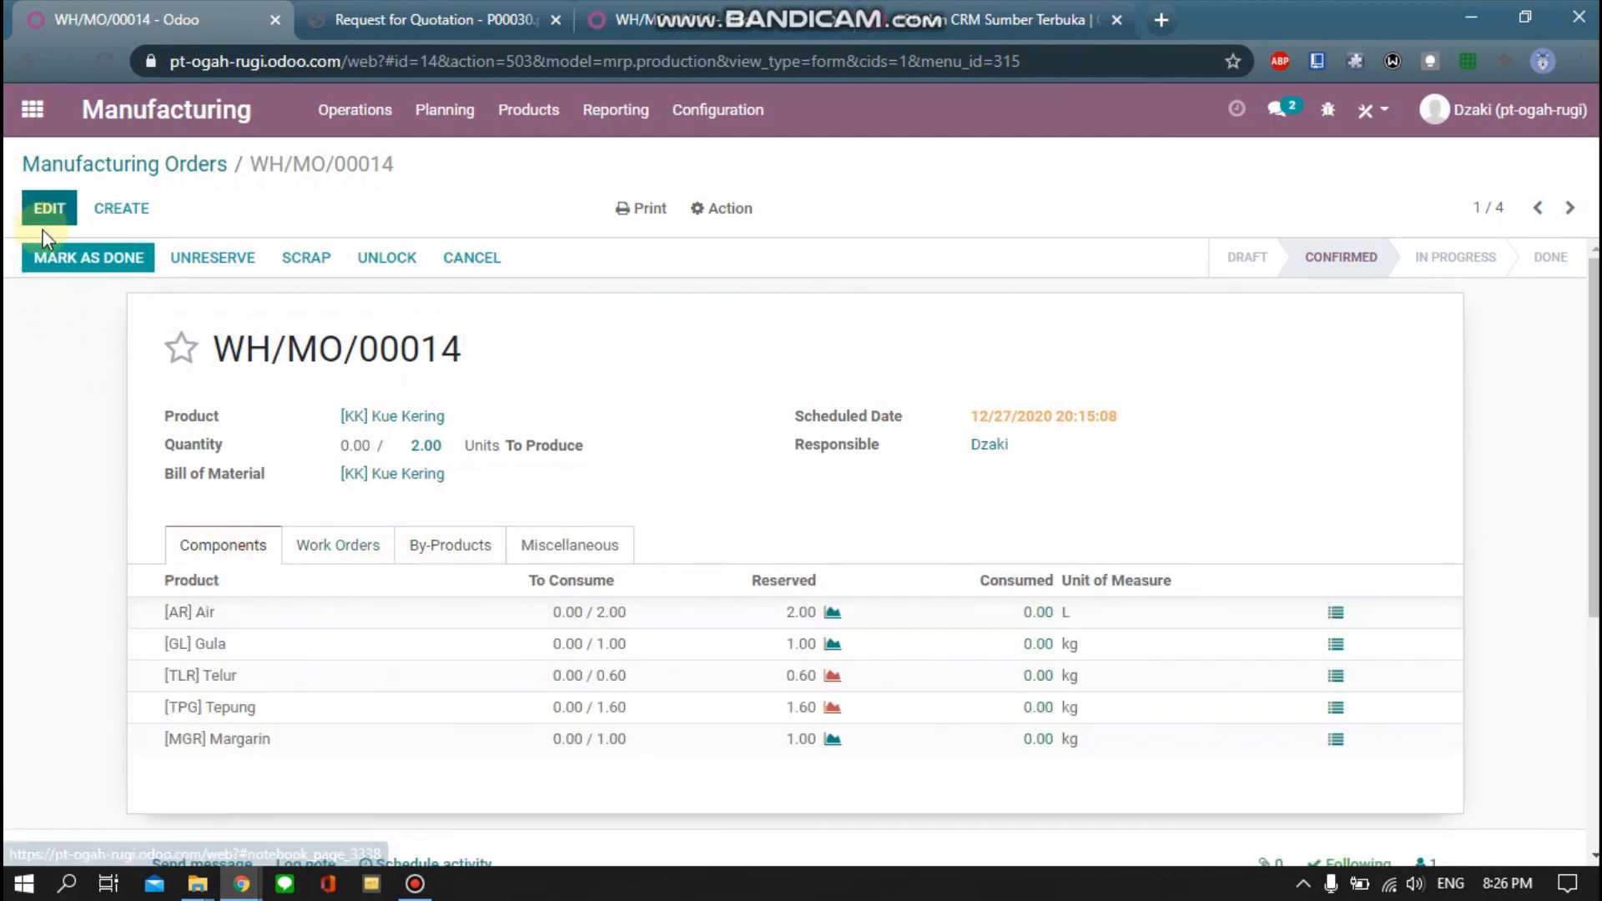
# Mark WH/MO/00014 as done and confirm Kue Kering shows 2.00 Units on hand
pyautogui.click(56, 243)
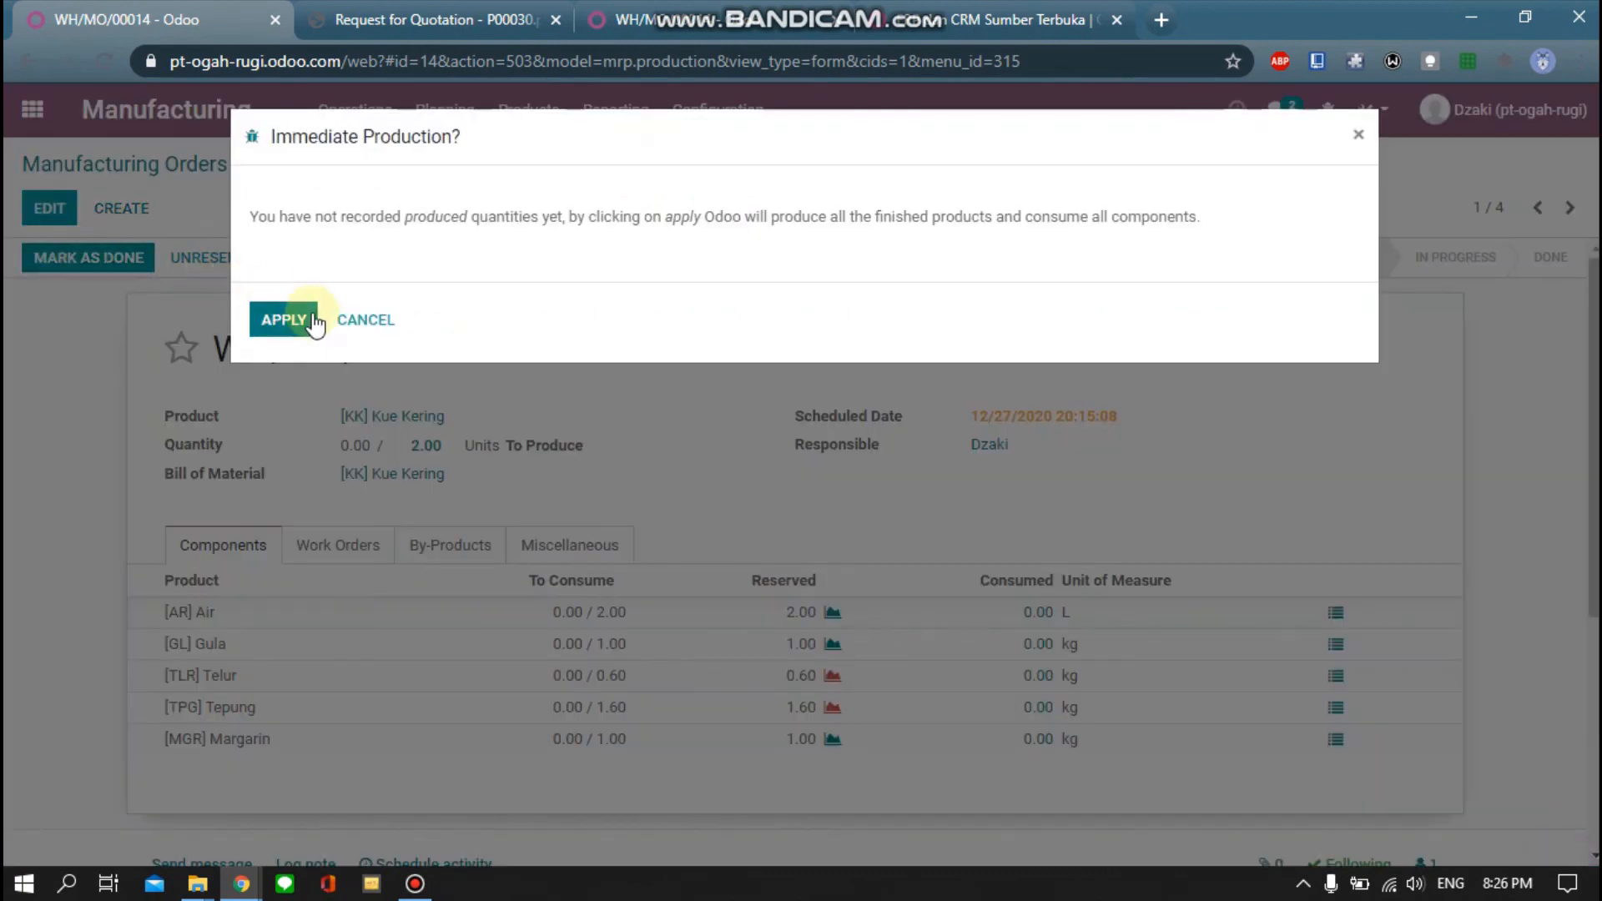
pyautogui.click(283, 321)
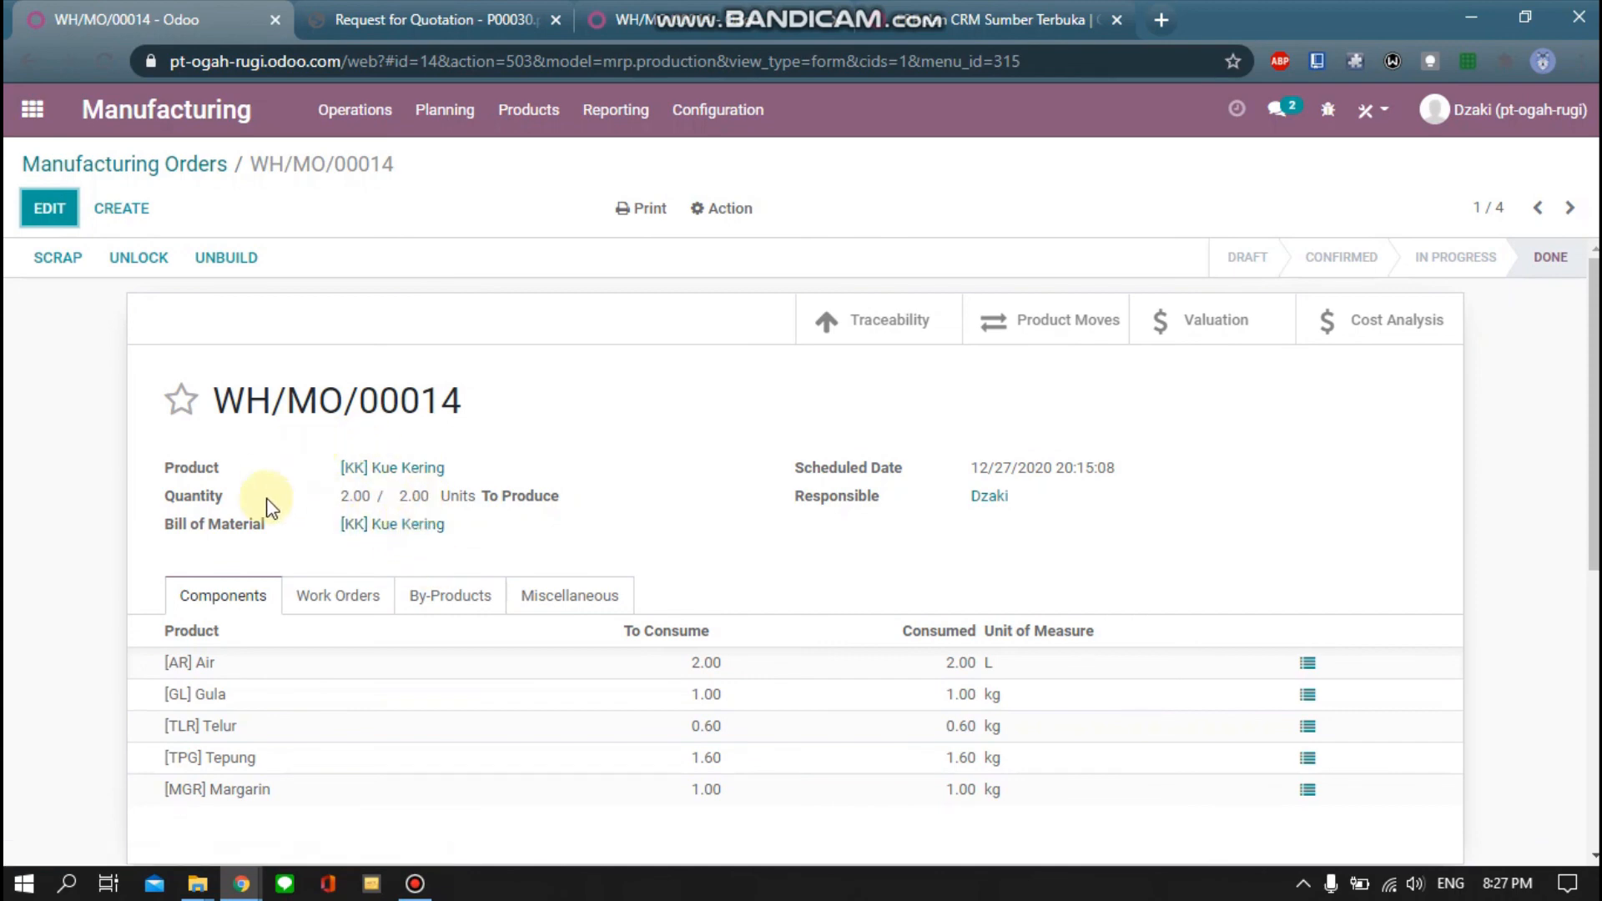
pyautogui.click(532, 117)
pyautogui.click(544, 160)
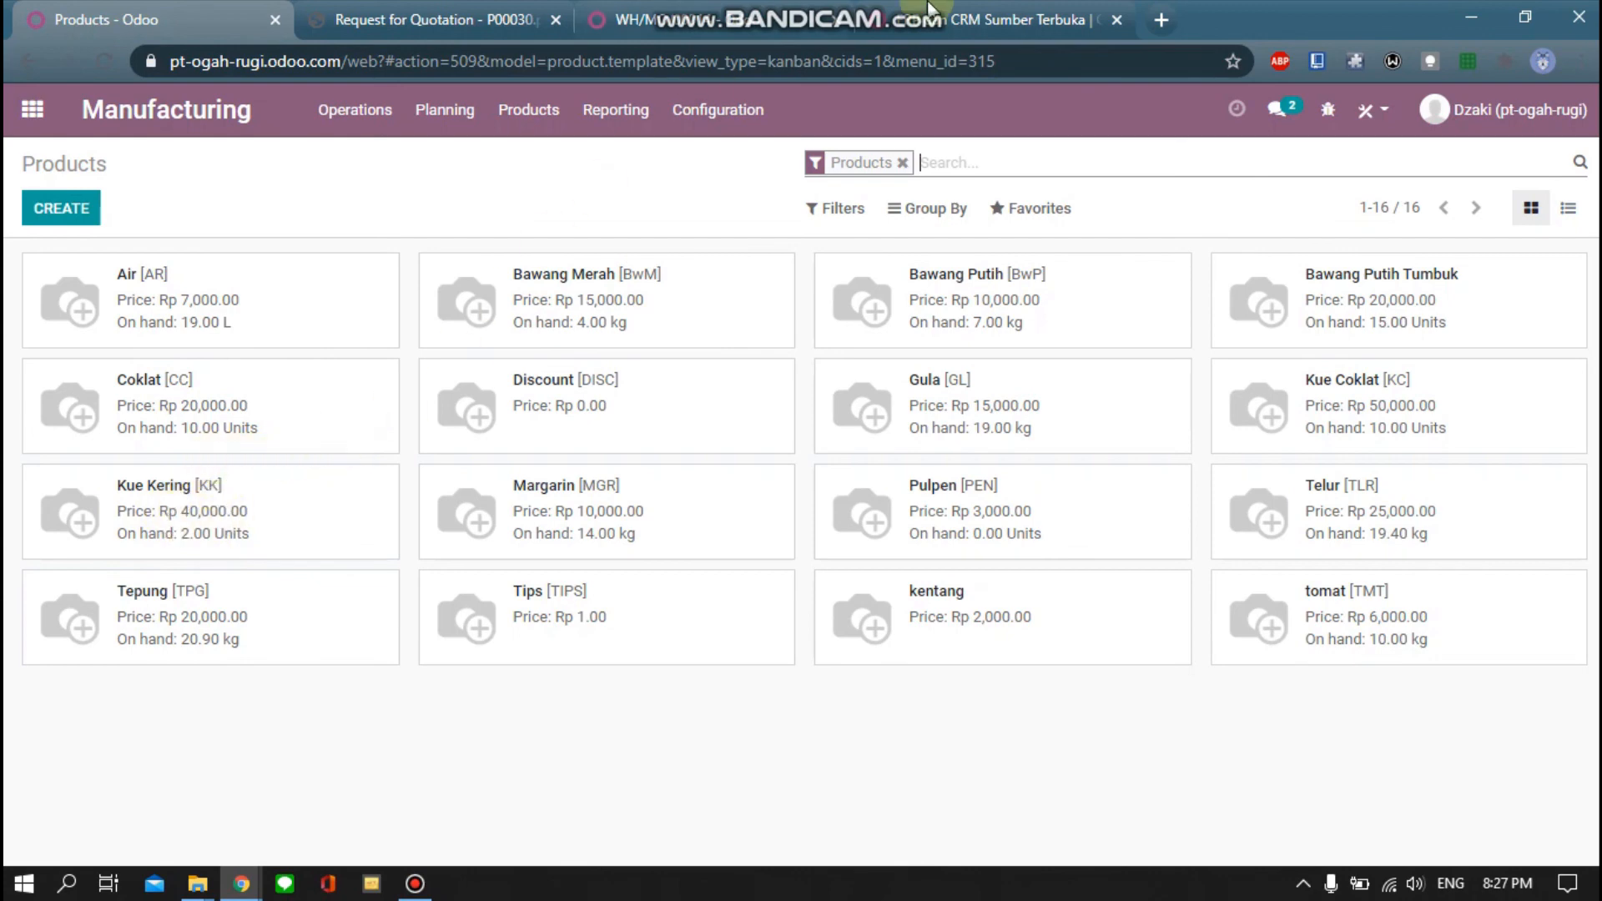
pyautogui.moveTo(912, 8)
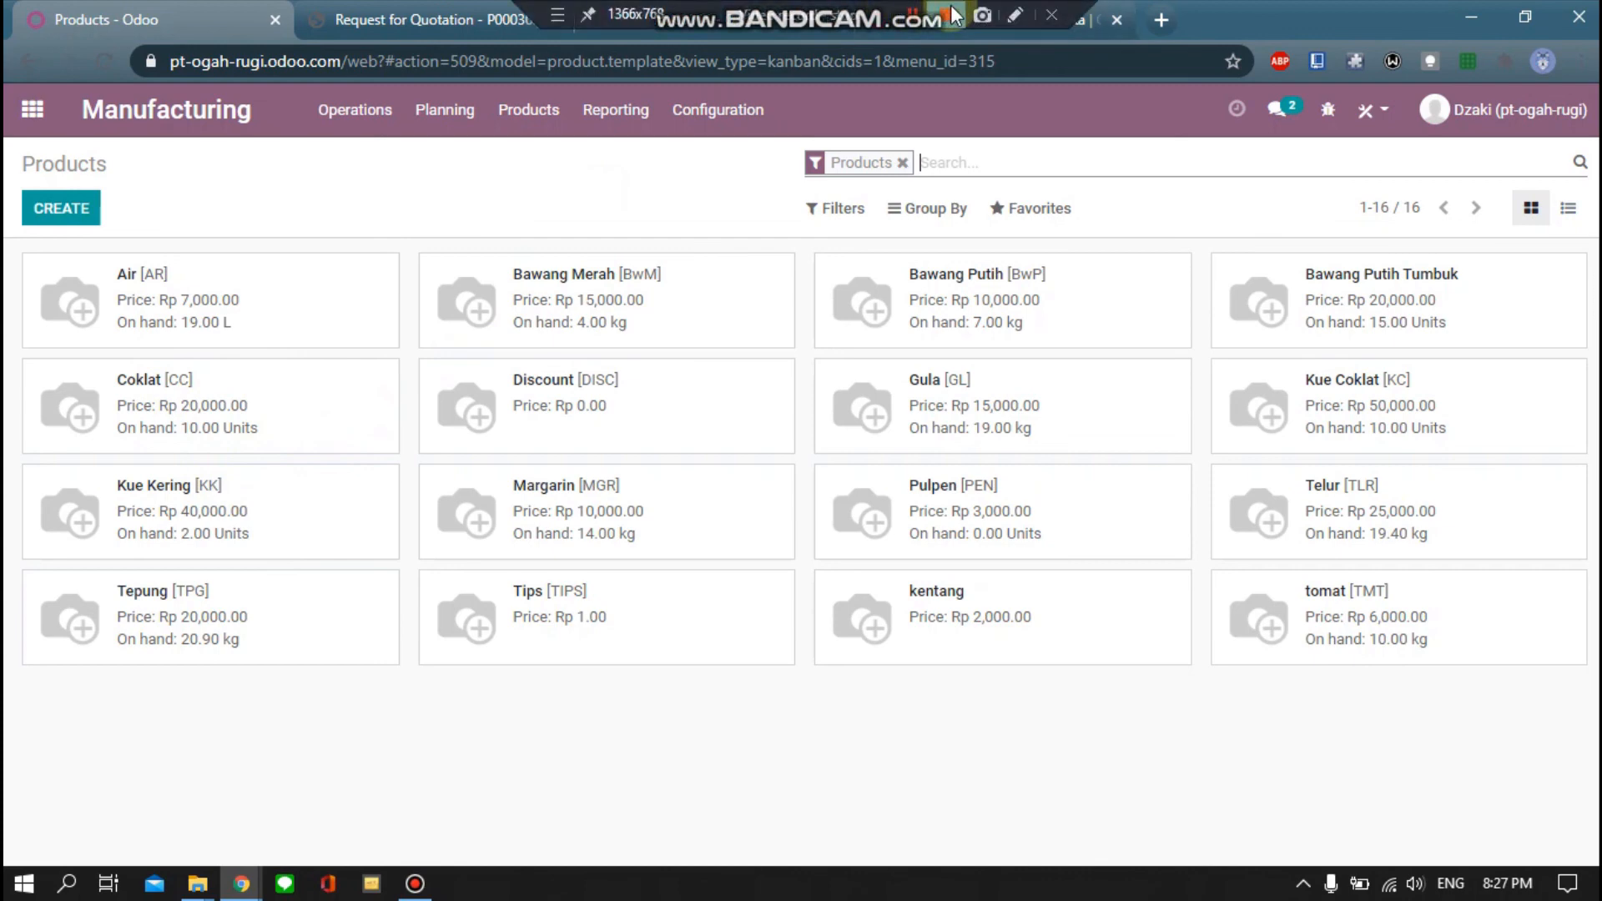